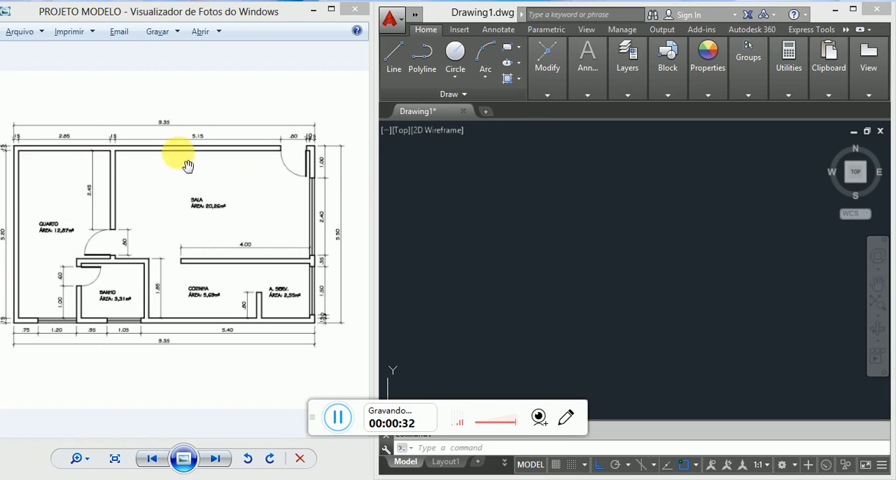
Step: Examine the reference floor plan image for the overall dimensions and the wall layout
drag(239, 217, 250, 195)
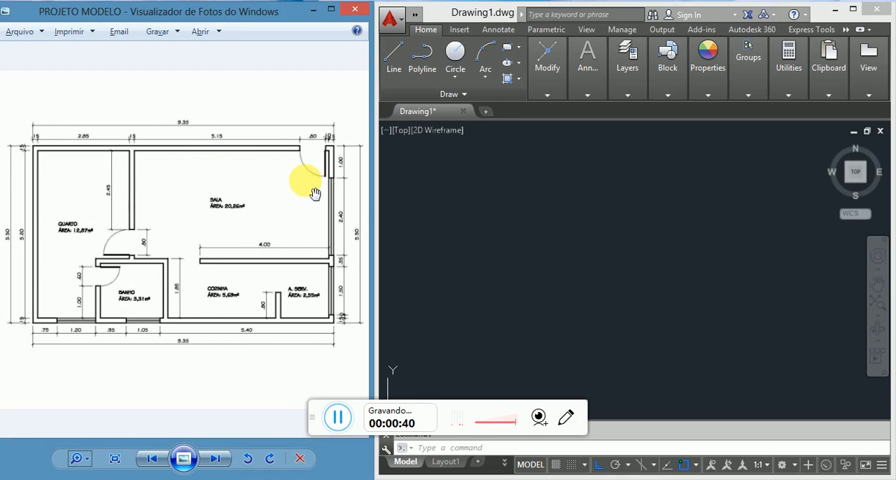
scroll(40, 140, up, 1)
scroll(203, 112, up, 2)
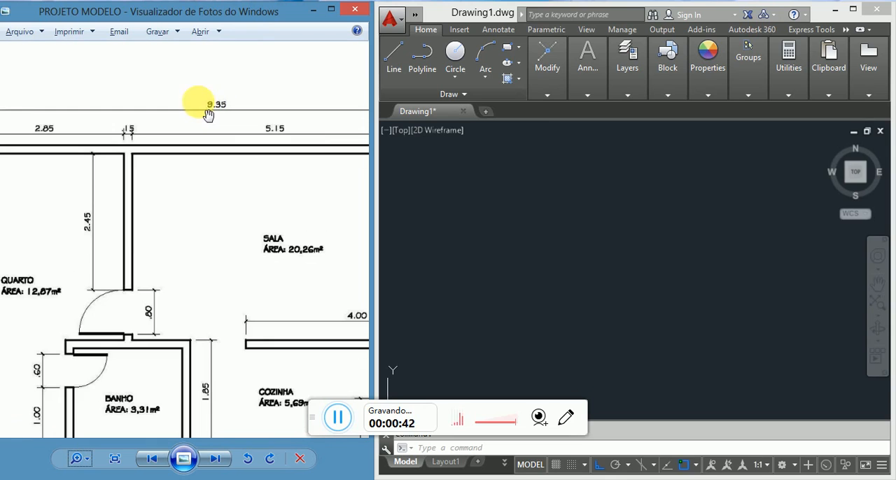
scroll(226, 150, down, 3)
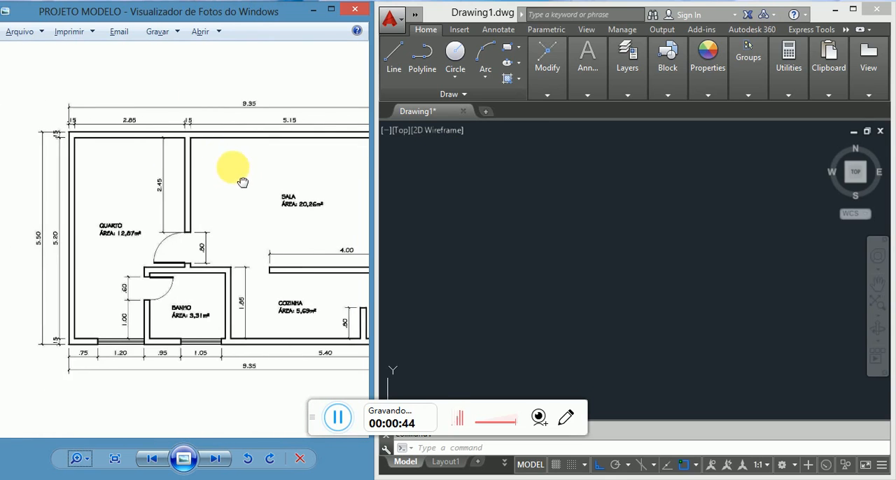
scroll(203, 119, up, 5)
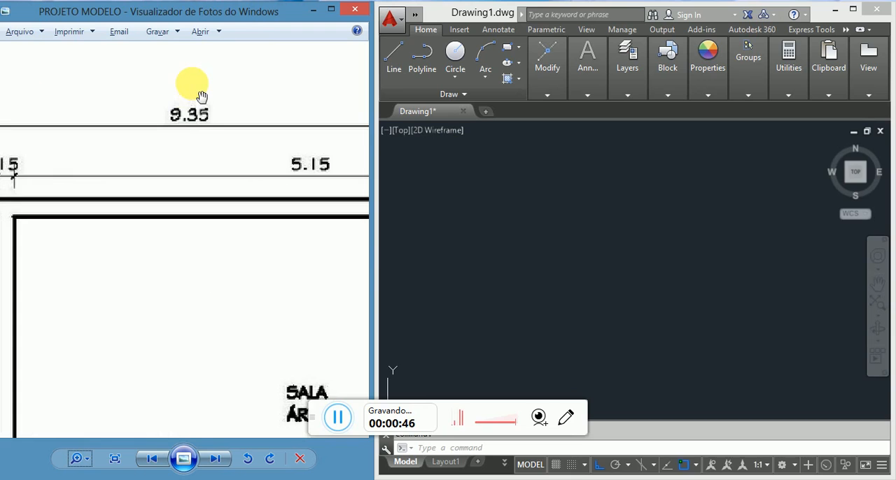
scroll(201, 96, down, 3)
drag(291, 195, 137, 86)
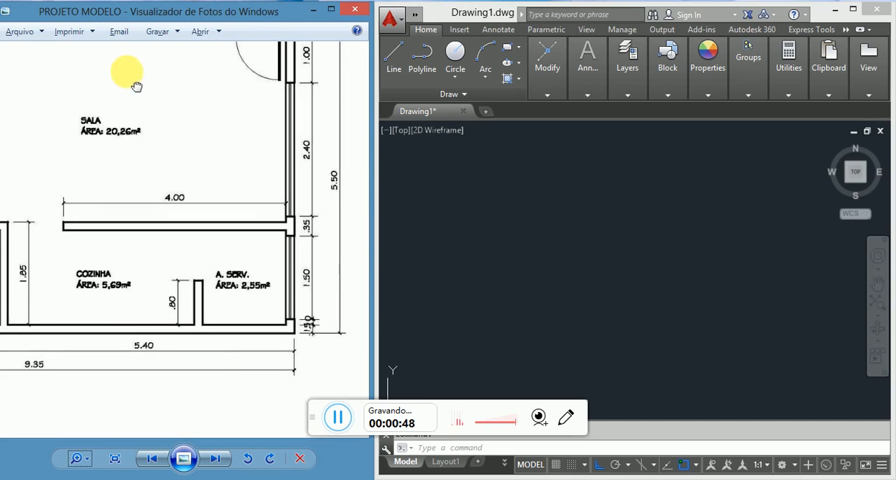
scroll(338, 193, up, 1)
scroll(353, 203, down, 2)
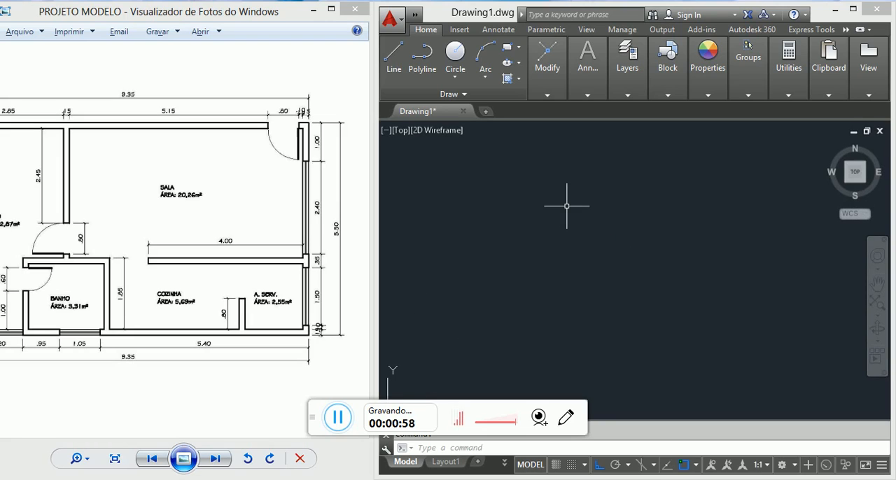
Step: Draw a horizontal line 935 units long as the upper outer wall of the floor plan
text(L)
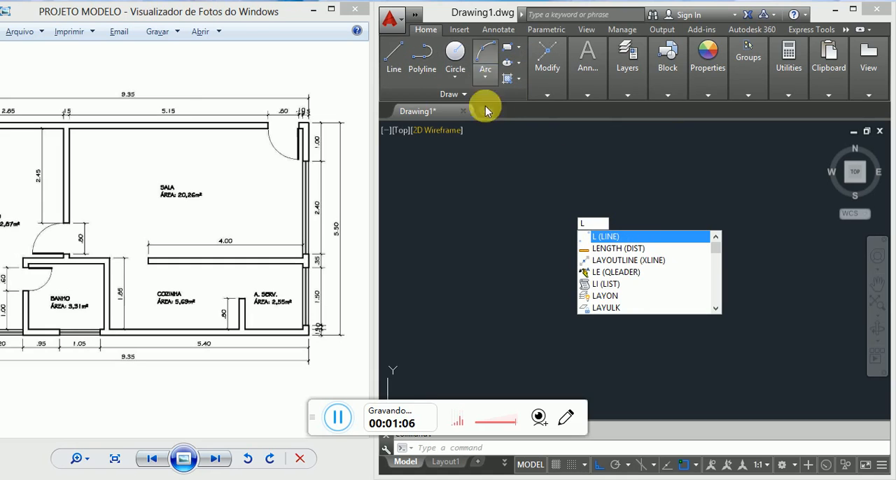
click(548, 62)
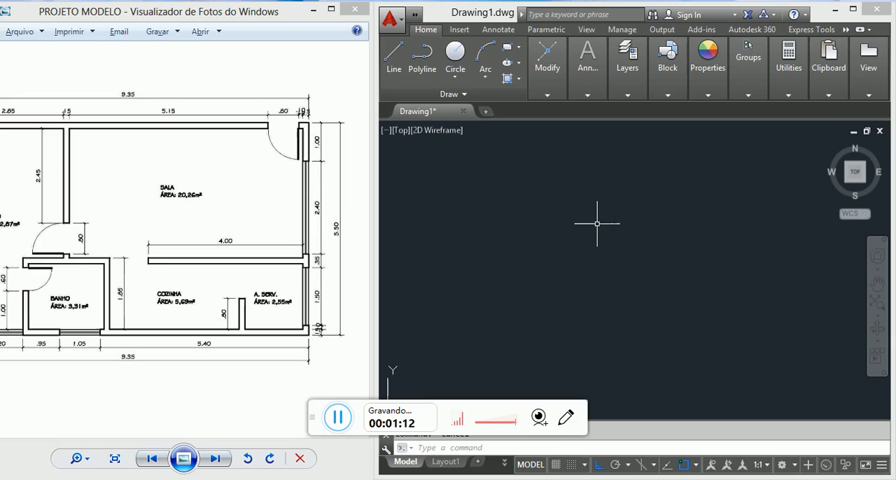
text(L)
key(Return)
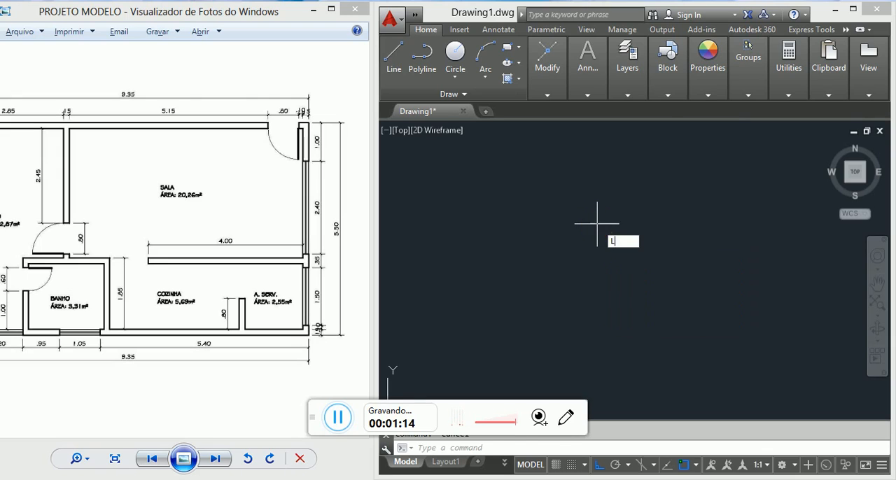
click(528, 202)
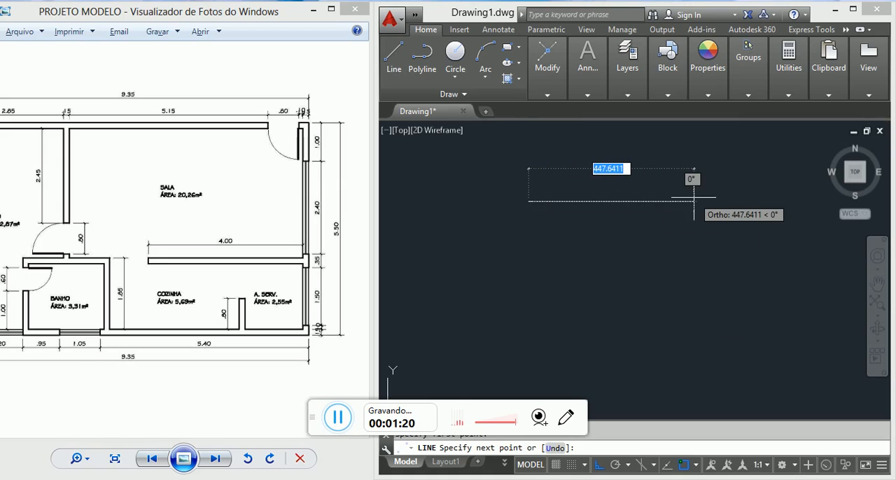
text(935)
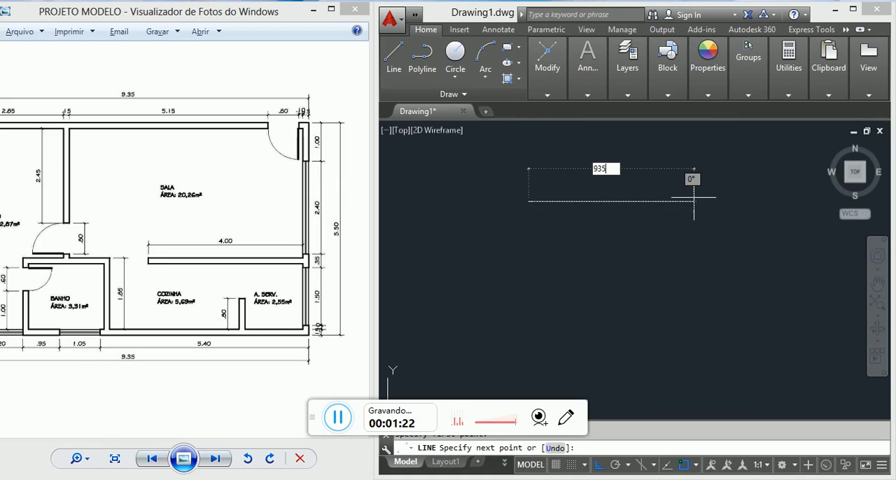
key(Return)
key(Escape)
key(Escape)
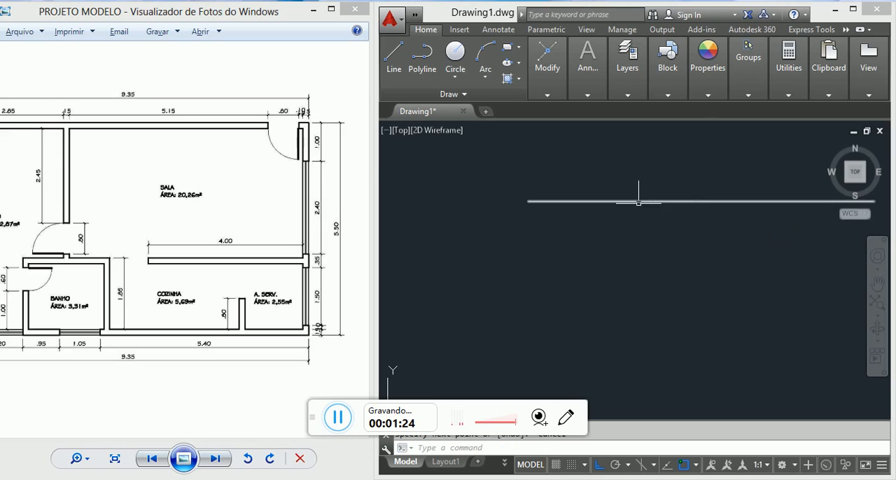
Step: Offset the horizontal line 550 units downward, using the plan's overall depth of 5.50
scroll(473, 228, down, 4)
middle_drag(663, 242, 670, 184)
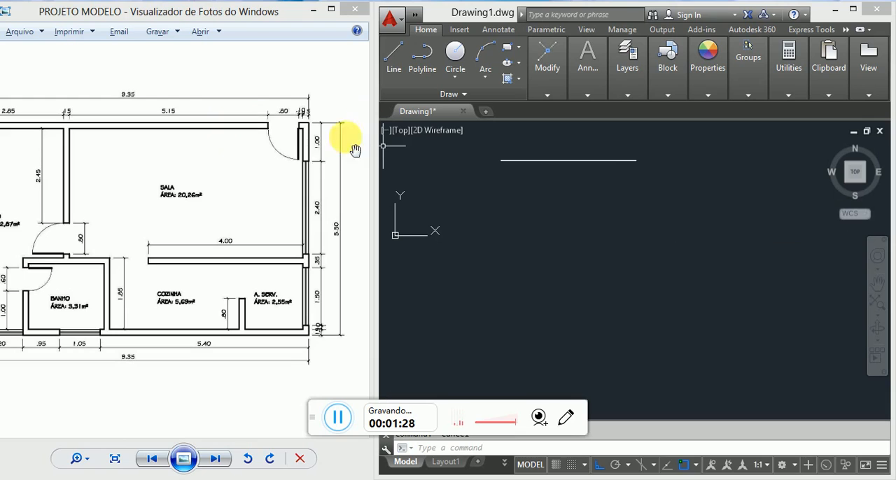
scroll(296, 180, down, 3)
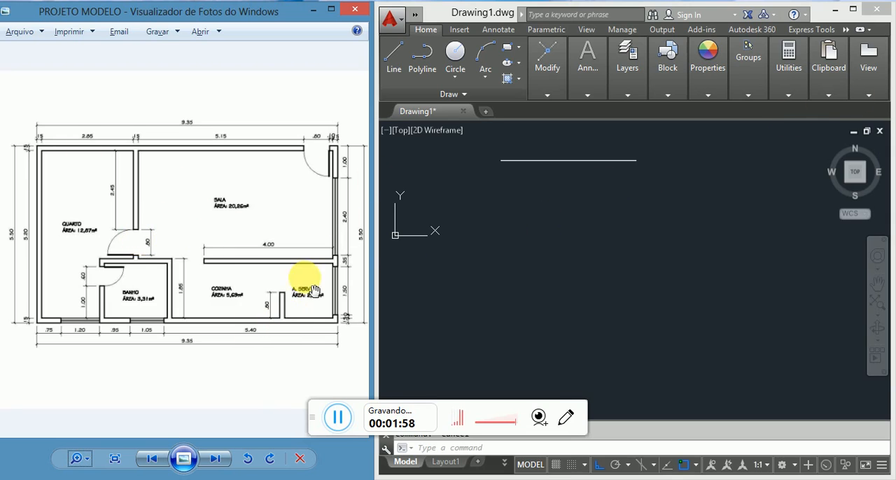
scroll(362, 246, up, 2)
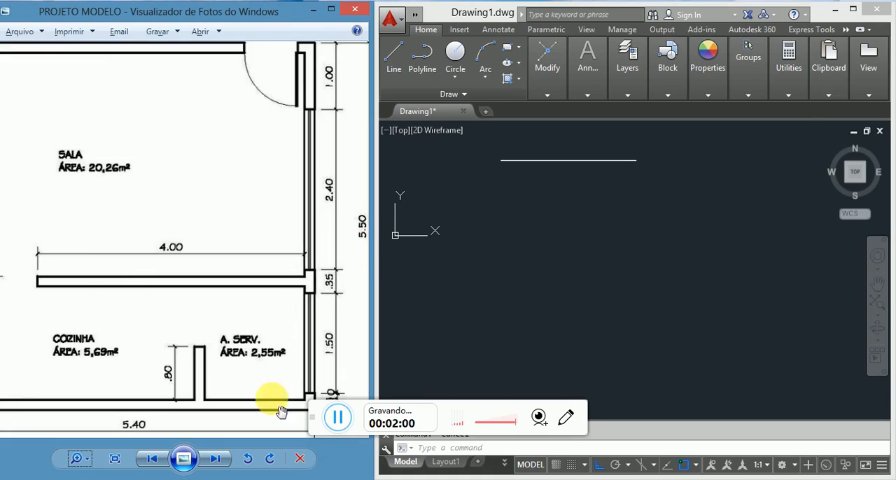
scroll(274, 400, down, 2)
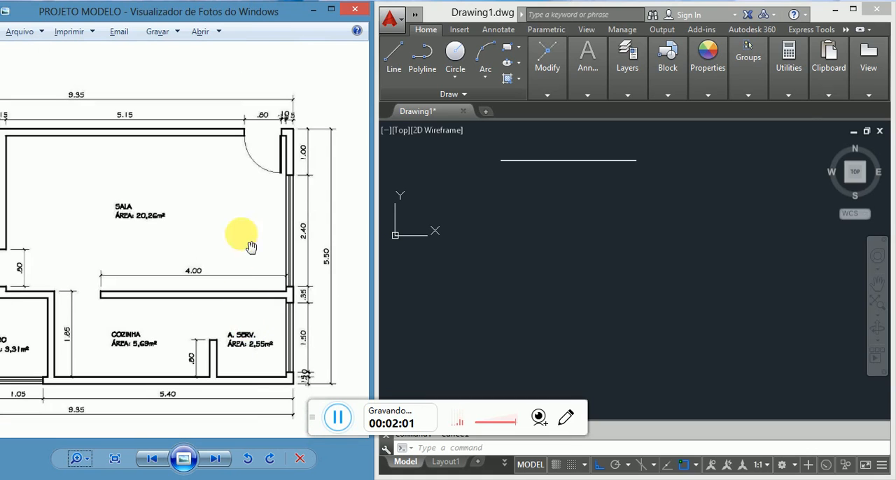
click(529, 209)
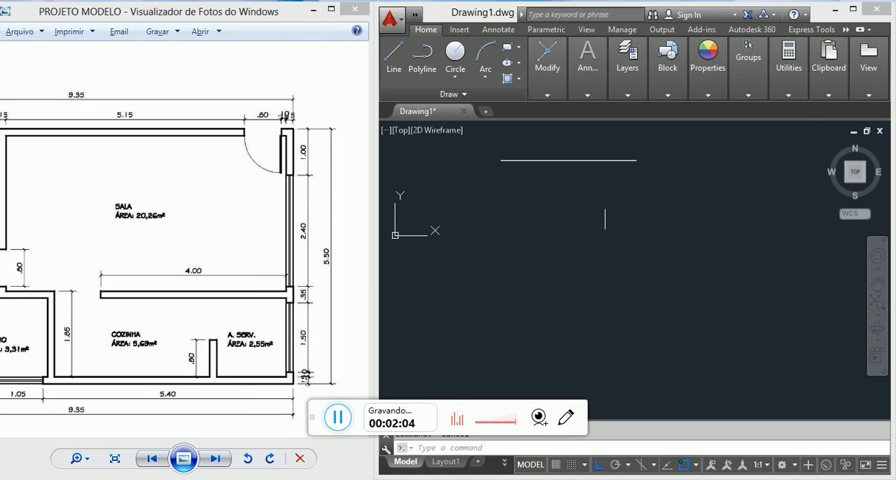
text(o)
key(Return)
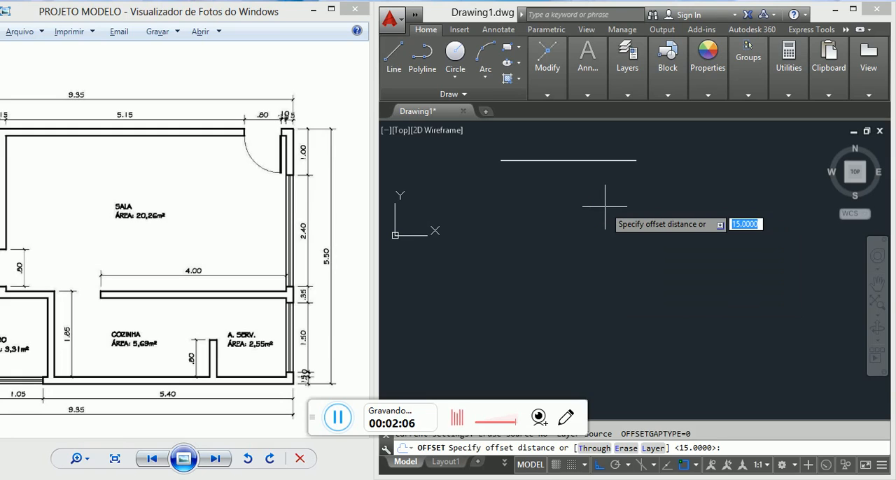
text(5)
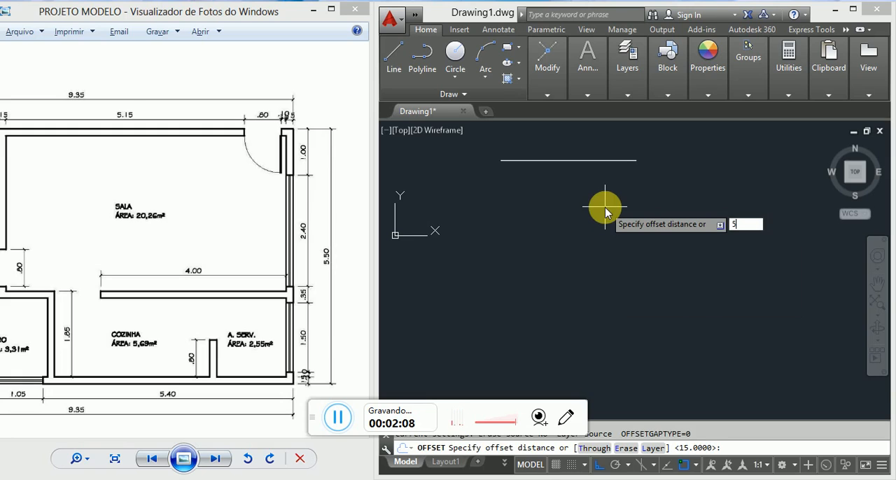
text(50)
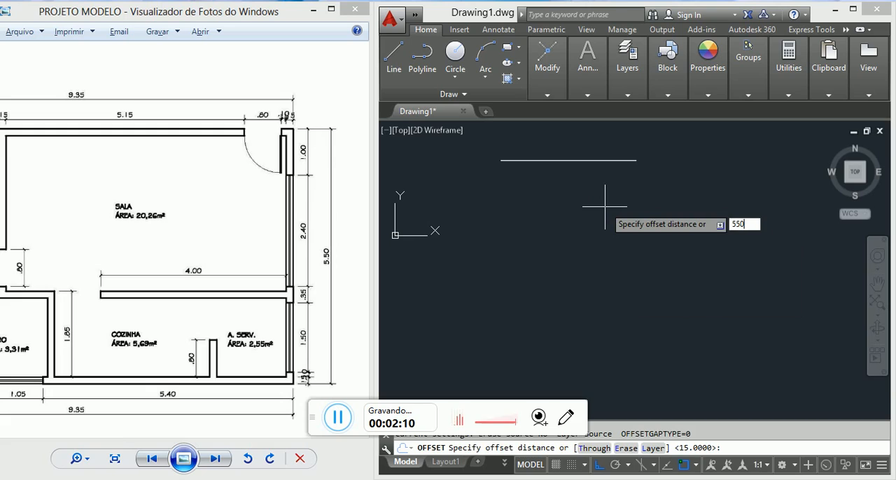
key(Return)
click(596, 160)
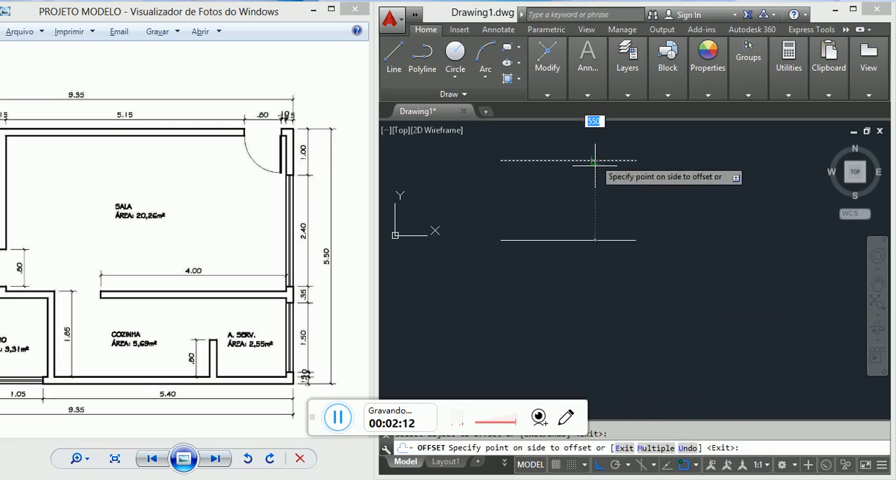
click(596, 235)
key(Escape)
Step: Close the rectangular outline with vertical lines joining the left and right endpoints of the two horizontal lines
text(l)
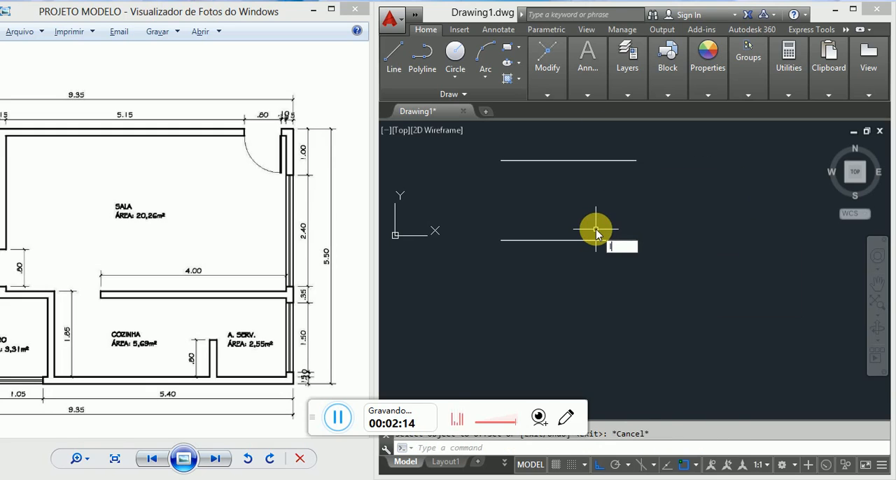
key(Return)
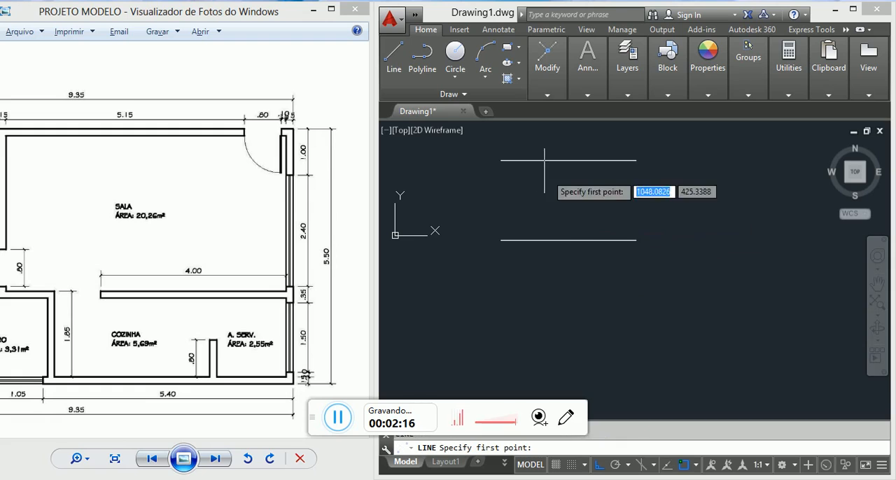
click(500, 161)
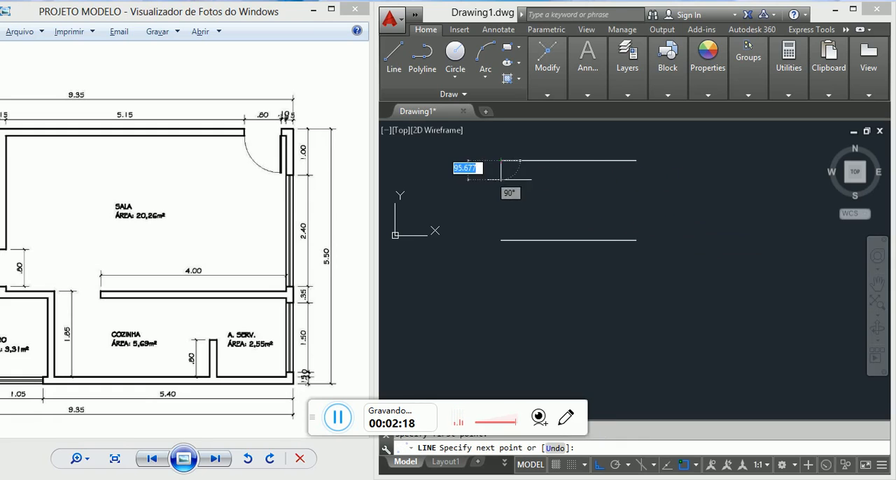
click(500, 240)
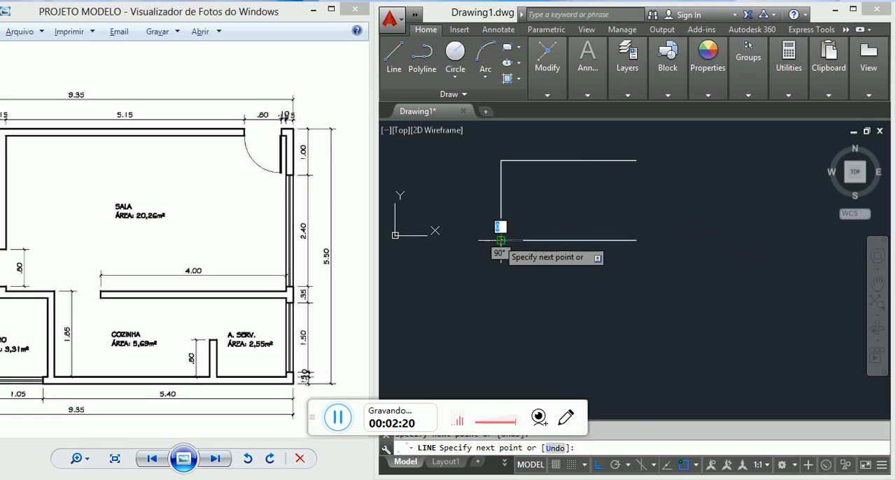
scroll(639, 157, up, 2)
key(Escape)
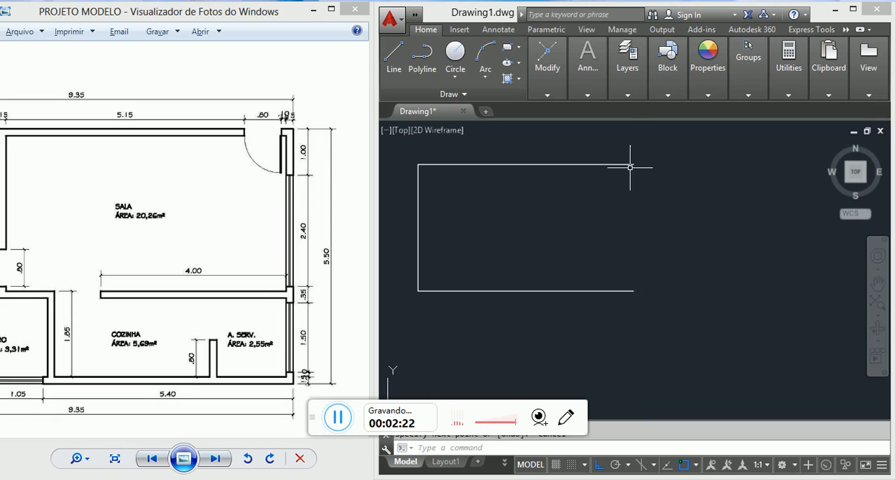
key(Return)
click(632, 164)
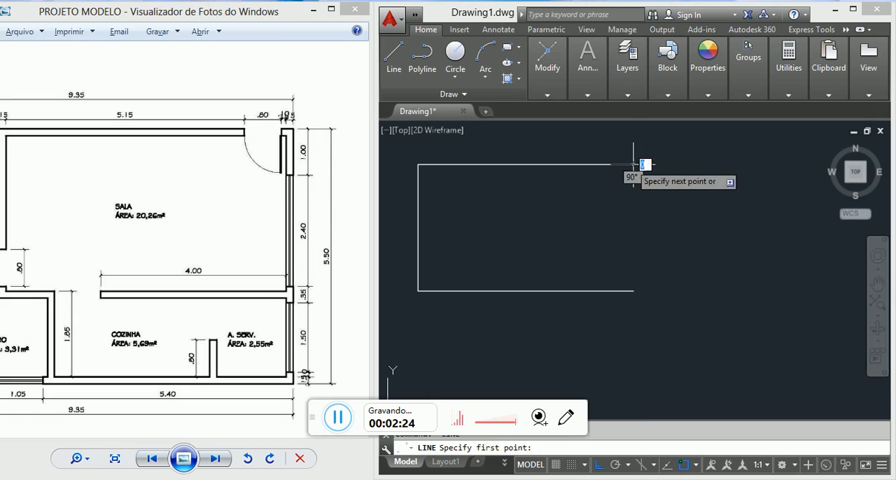
click(632, 292)
key(Escape)
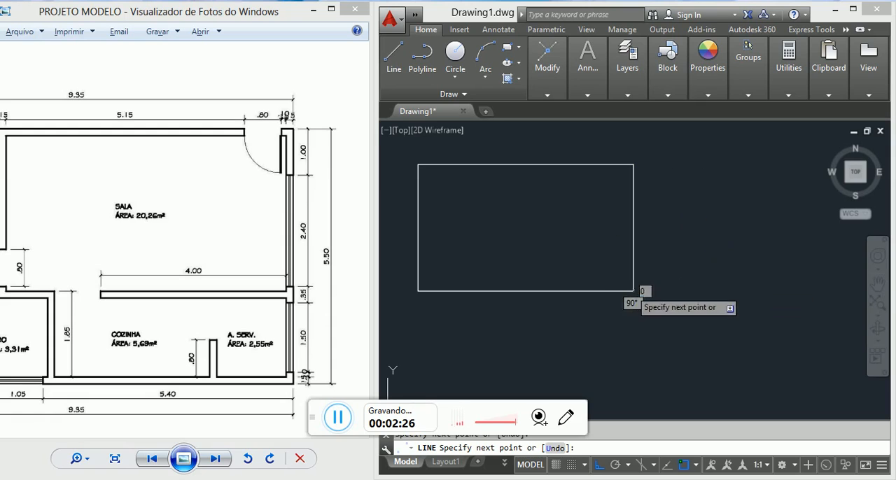
Step: Examine the reference floor plan image for the thickness of the outer walls
scroll(579, 215, down, 2)
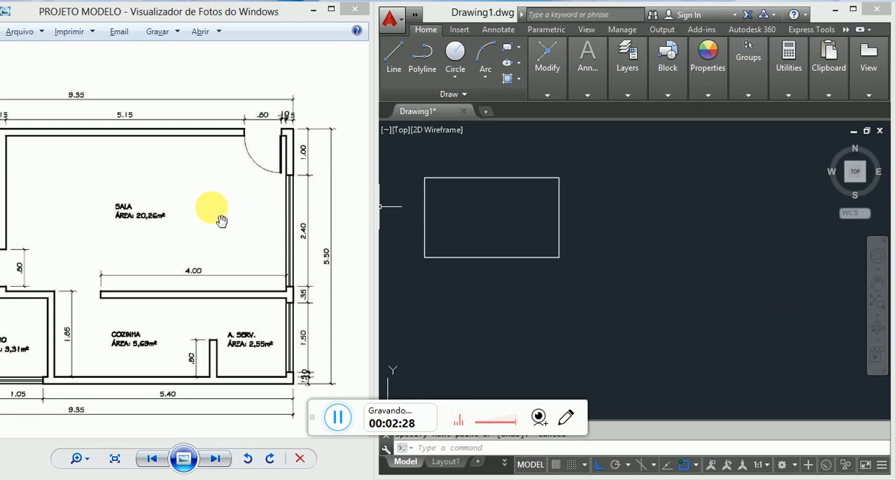
click(202, 209)
scroll(244, 194, down, 3)
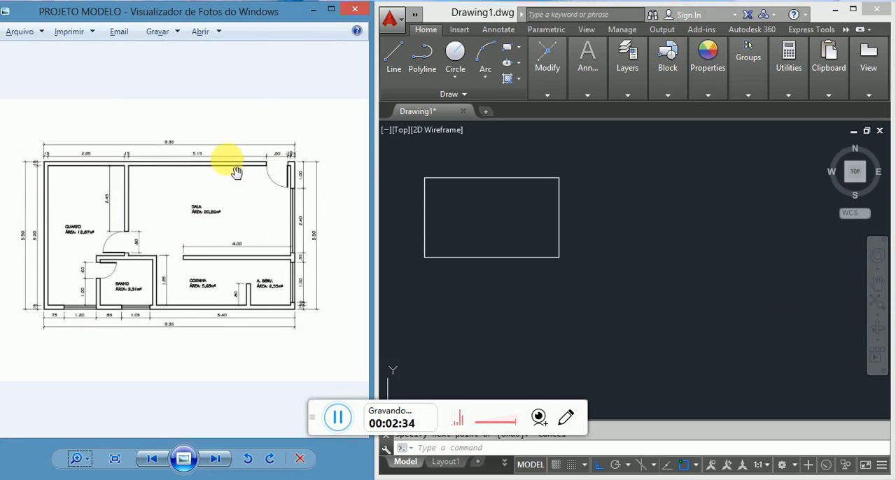
scroll(181, 171, up, 2)
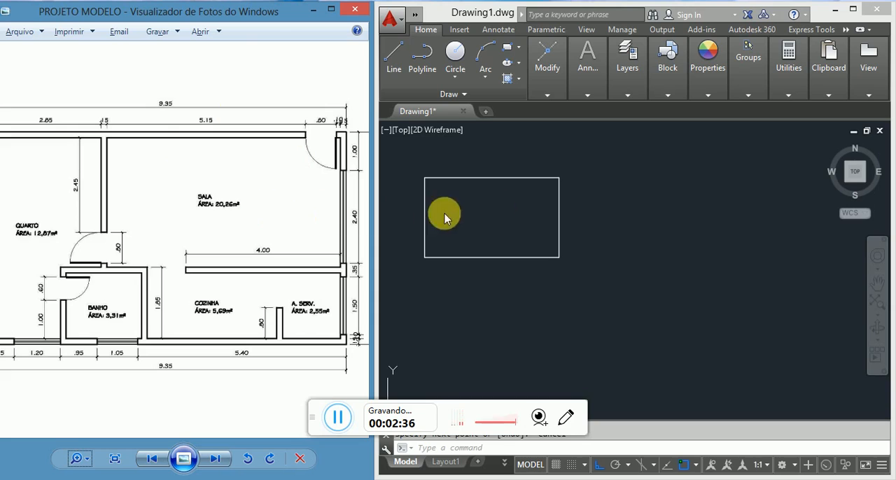
middle_drag(511, 193, 601, 204)
scroll(576, 199, up, 4)
scroll(588, 198, down, 2)
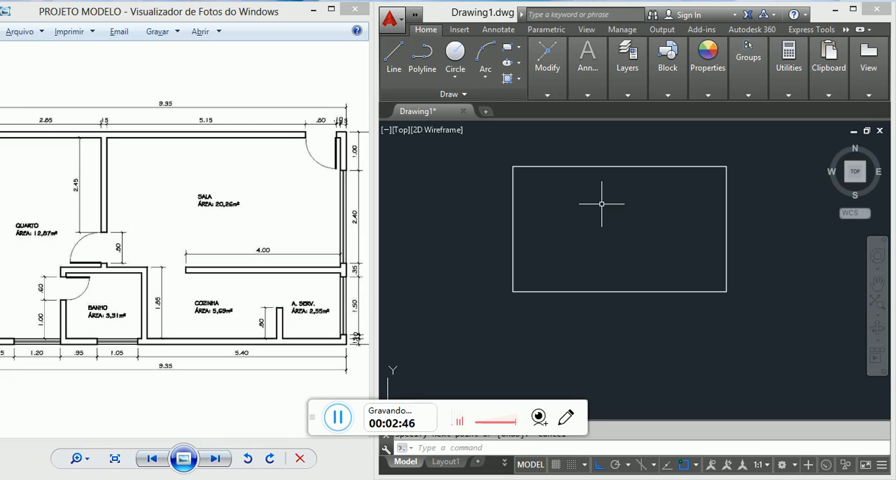
Step: Offset the upper and left outer wall lines 15 units toward the inside of the rectangle
text(o)
key(Return)
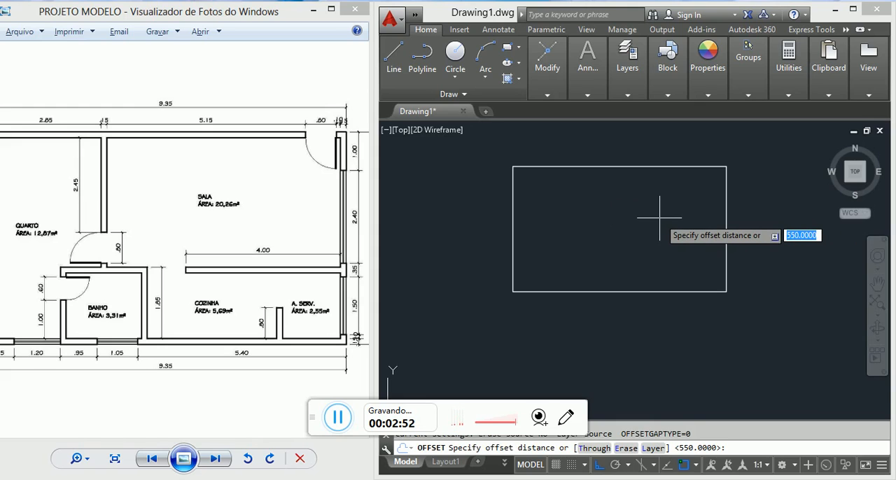
text(1)
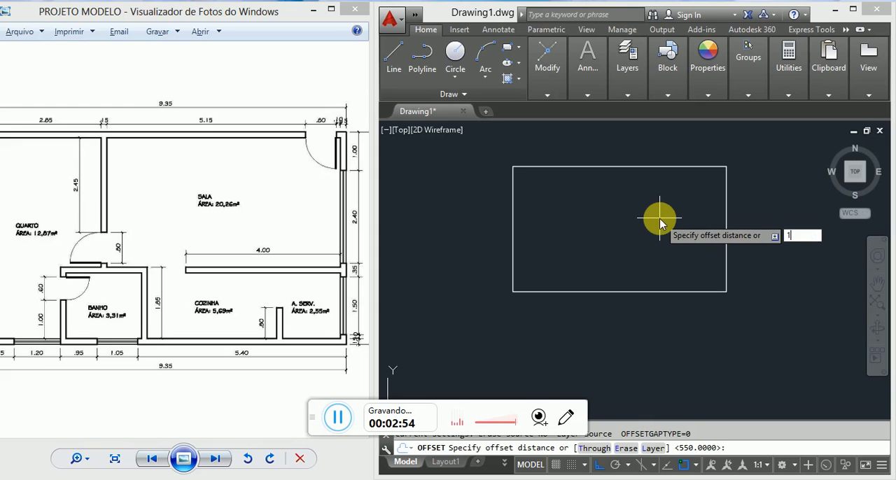
text(5)
key(Return)
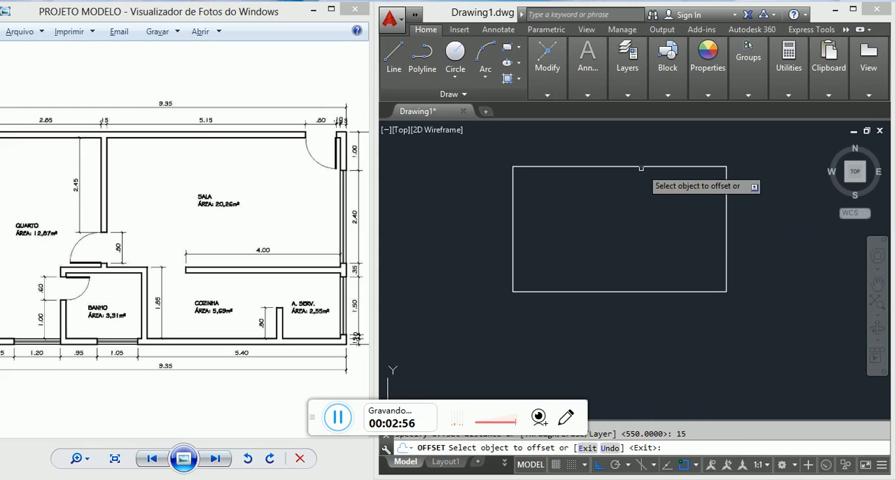
click(642, 167)
click(629, 210)
click(513, 221)
click(623, 260)
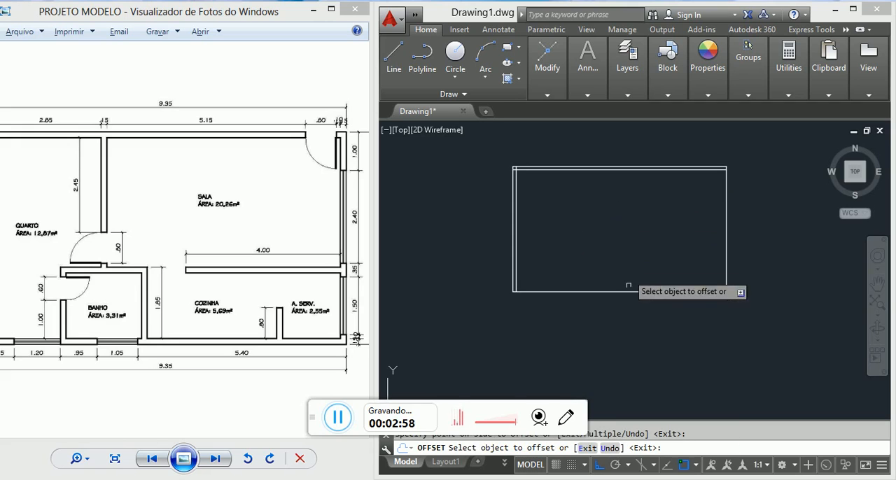
Step: Offset the lower and right outer wall lines inward by the same 15-unit wall thickness
click(629, 289)
click(629, 251)
click(726, 246)
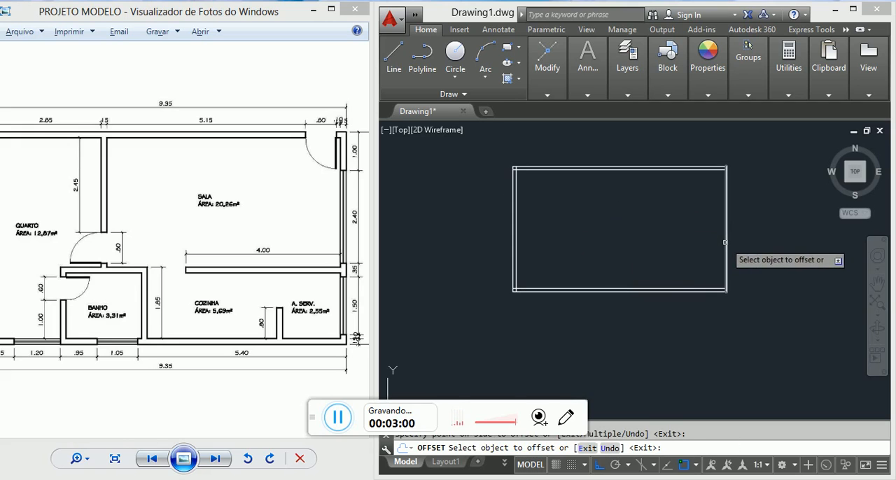
click(665, 238)
key(Escape)
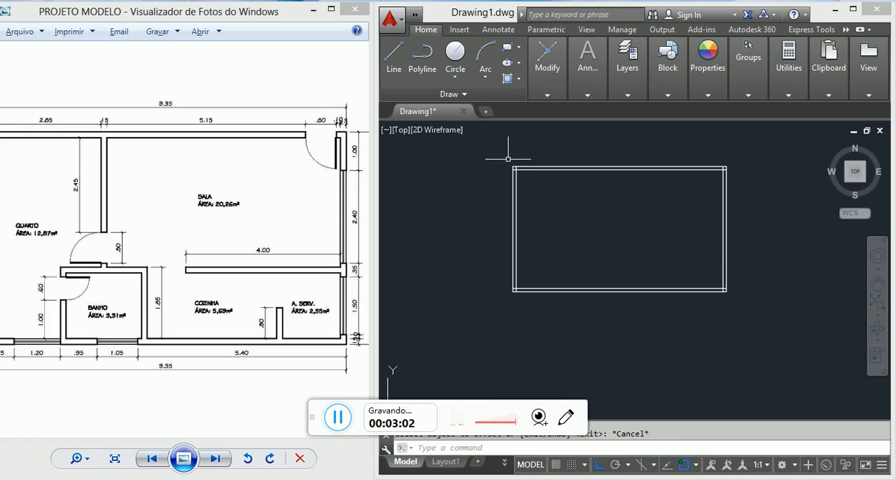
Step: Trim both overlapping ends of the inner wall lines at the upper-left corner of the outline
scroll(516, 161, up, 5)
middle_drag(498, 150, 470, 227)
scroll(471, 225, up, 4)
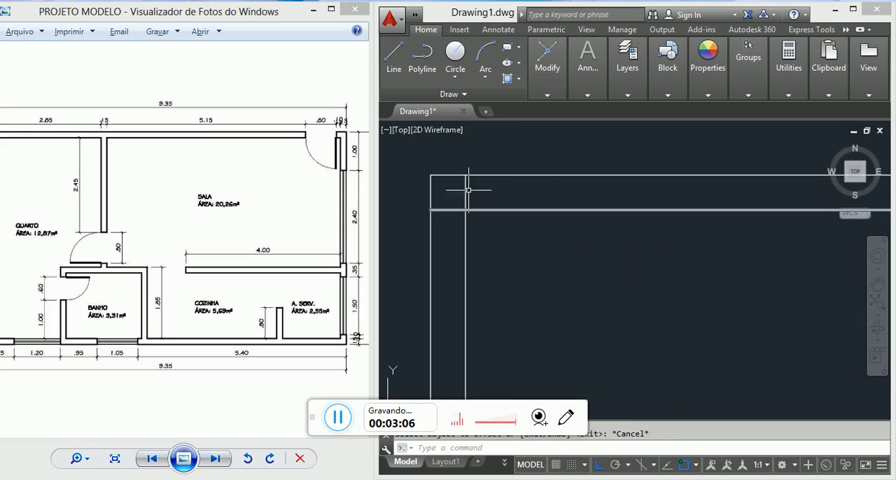
key(Escape)
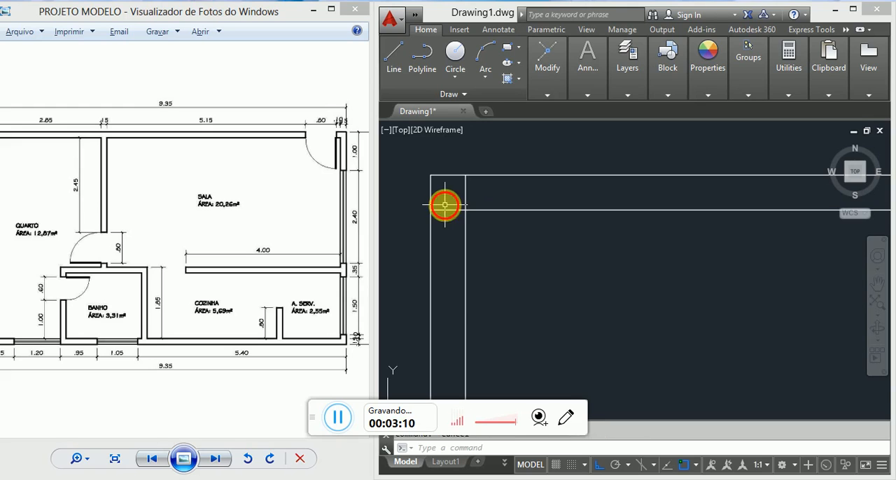
text(TR)
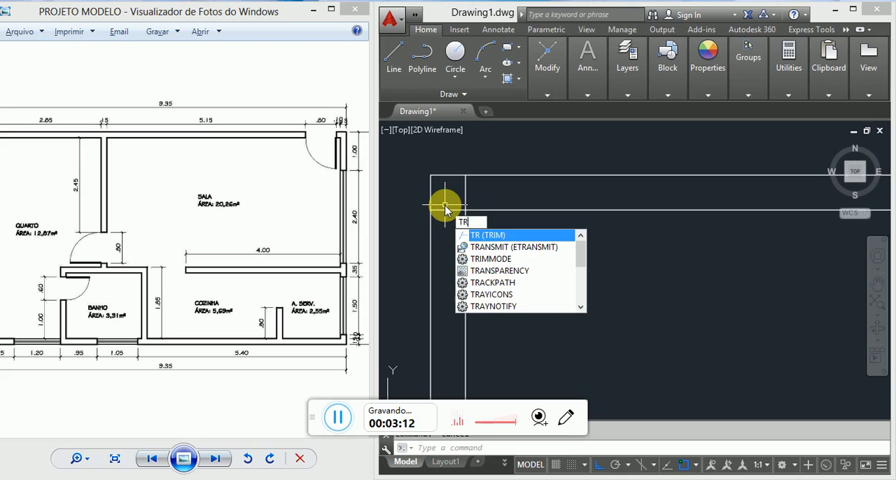
key(Return)
key(Return)
click(477, 190)
click(440, 187)
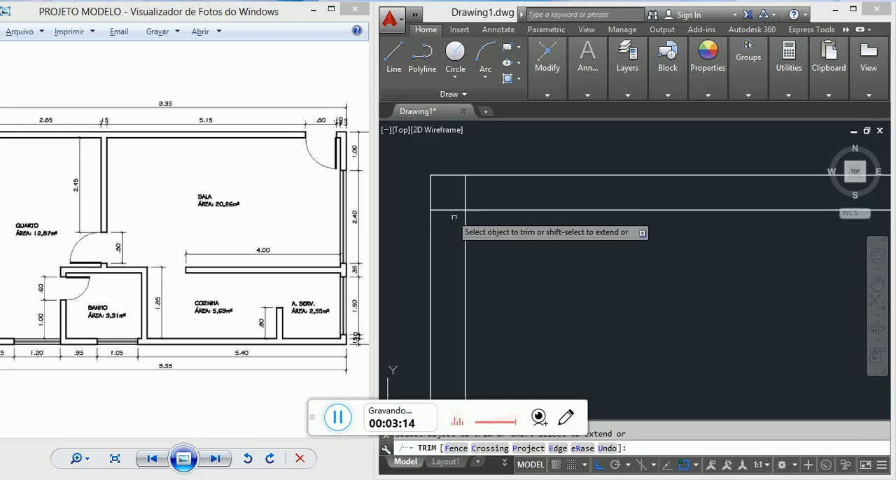
click(455, 214)
click(446, 193)
click(474, 191)
click(452, 186)
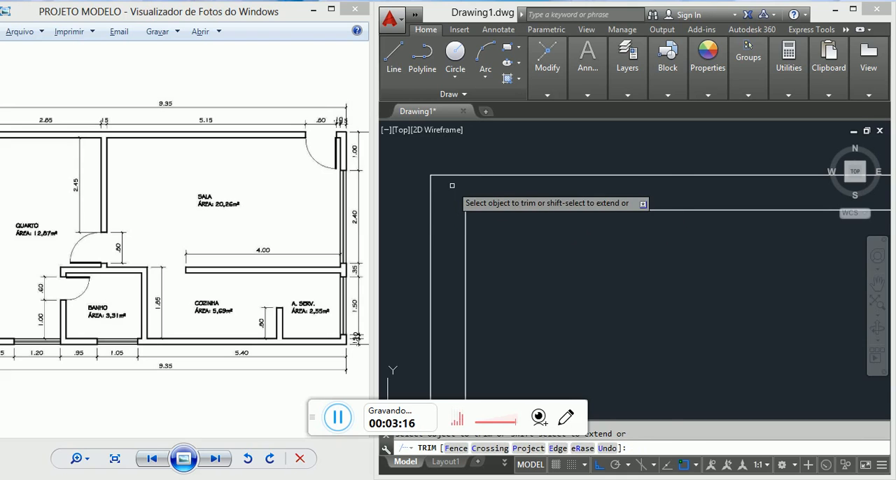
key(Escape)
Step: Trim the vertical inner line's overhang at the upper-right corner, using the horizontal inner line as the cutting edge
scroll(452, 186, down, 6)
middle_drag(594, 223, 301, 220)
scroll(642, 196, up, 2)
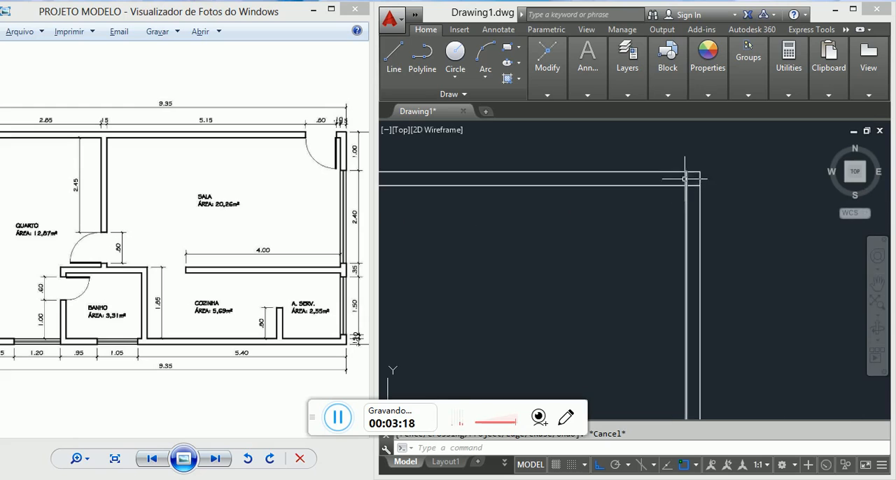
scroll(685, 179, up, 3)
text(TR)
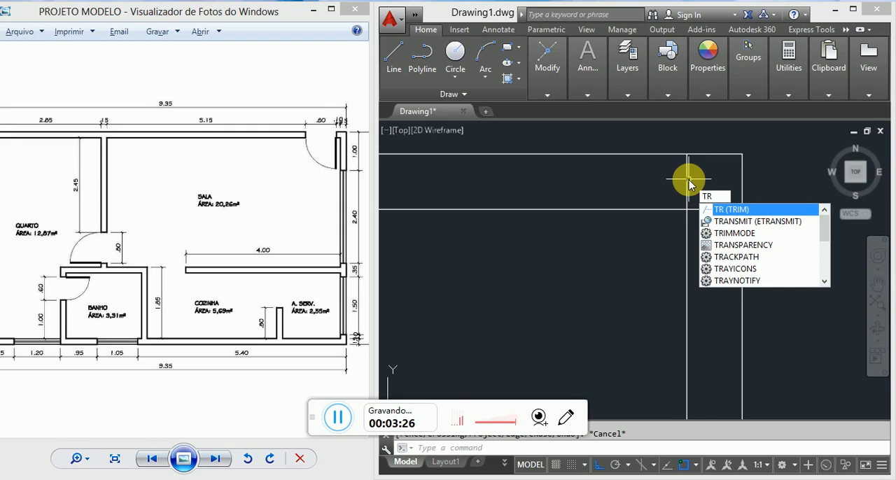
key(Return)
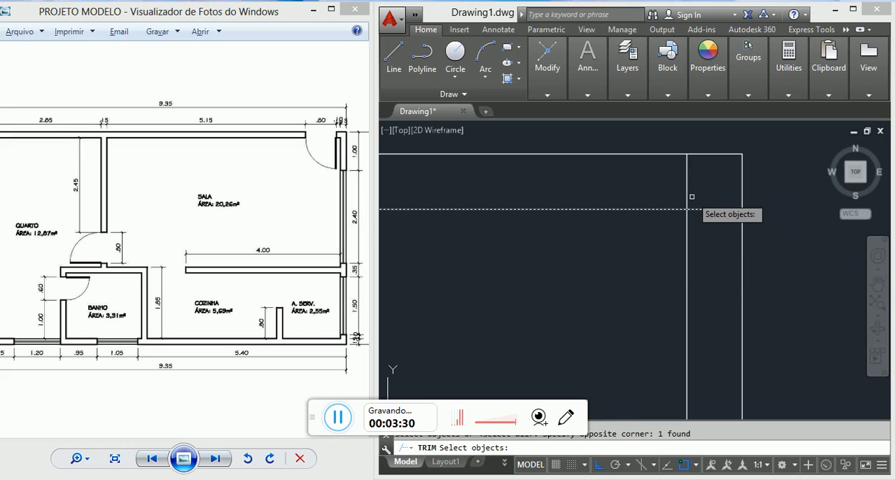
key(Return)
click(687, 176)
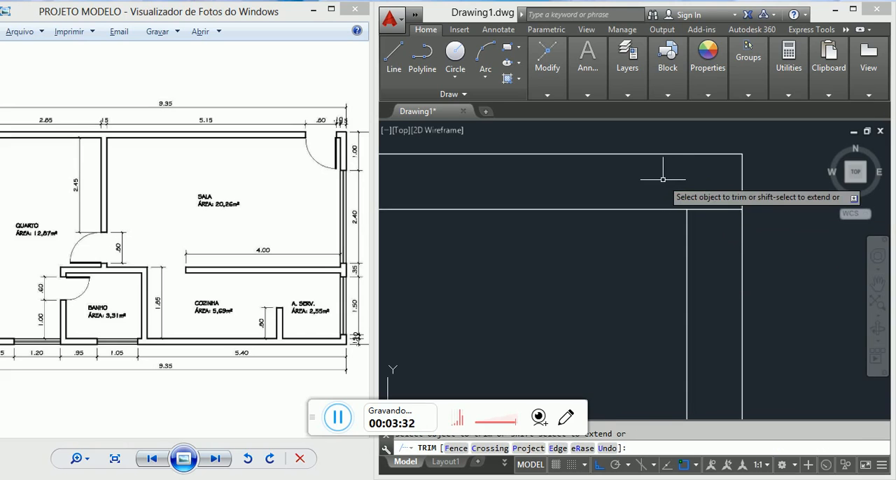
key(Escape)
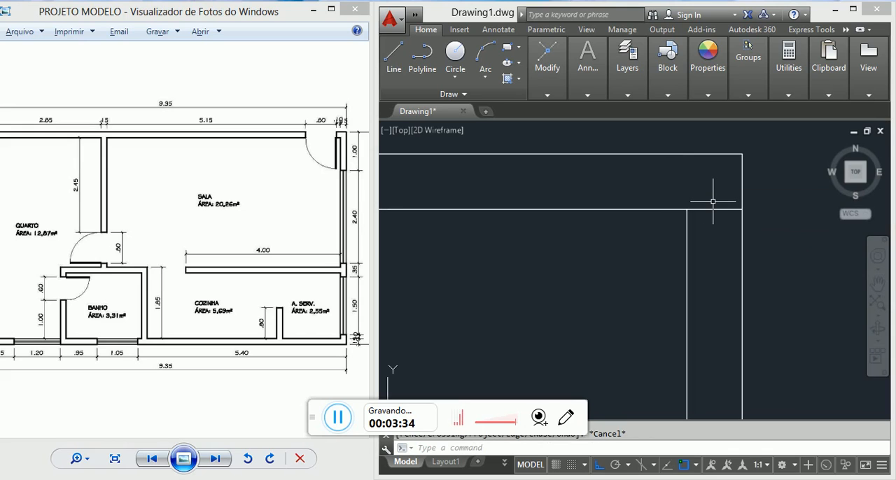
Step: Trim the horizontal inner line's overhang at the upper-right corner, using the vertical inner line as the cutting edge
text(TR)
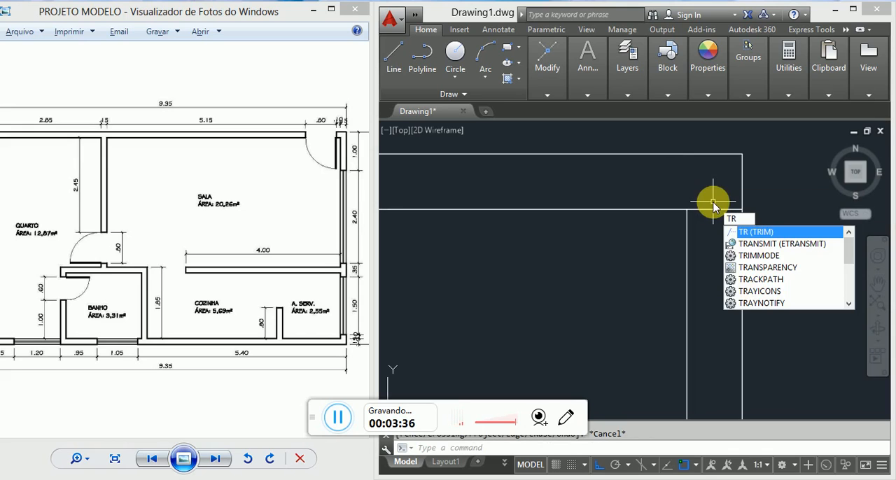
key(Return)
click(710, 249)
click(674, 224)
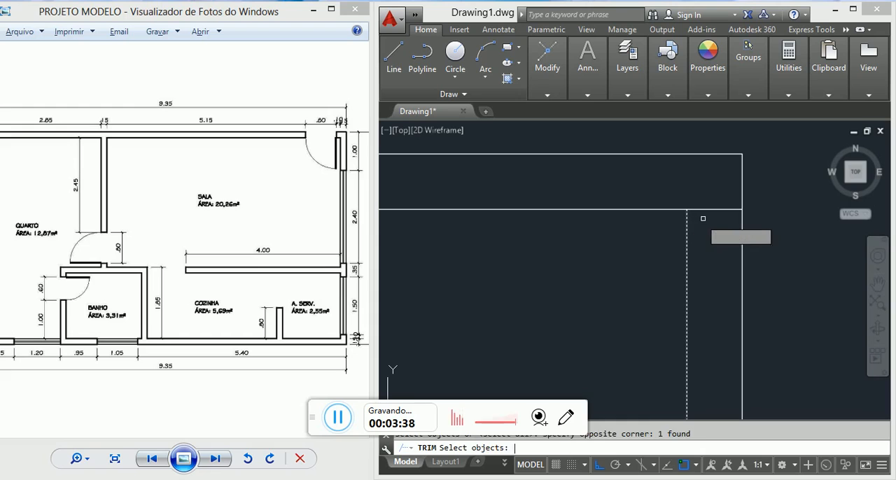
key(Return)
click(703, 218)
click(696, 188)
key(Escape)
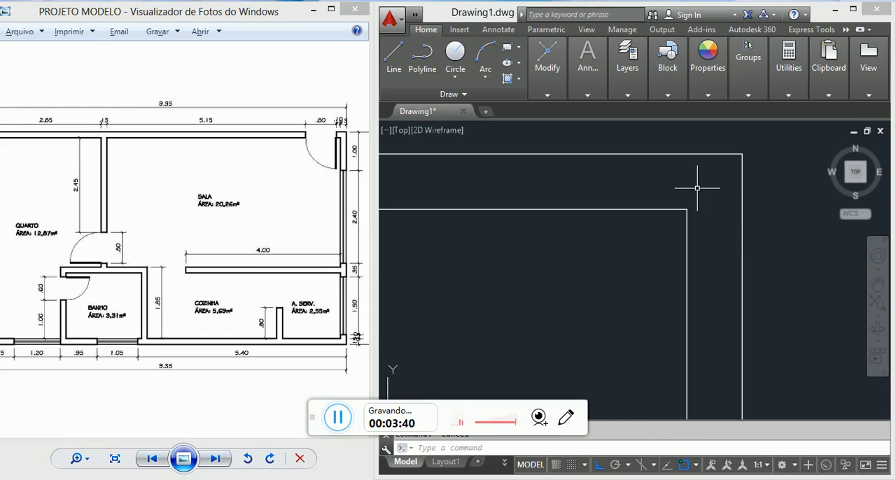
Step: Try a Fillet on the overhanging ends of the two inner wall lines at the lower-right corner, and undo it
scroll(697, 187, down, 5)
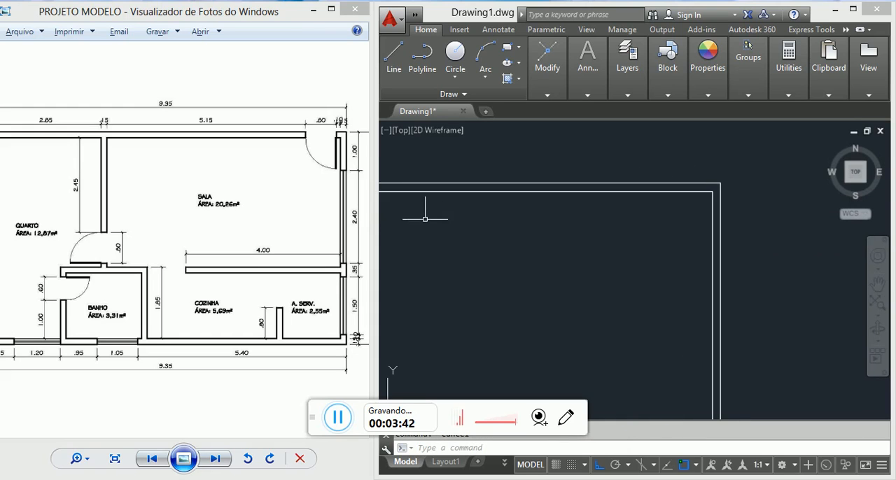
middle_drag(424, 219, 678, 212)
scroll(755, 149, down, 4)
middle_drag(745, 202, 700, 189)
scroll(796, 232, up, 7)
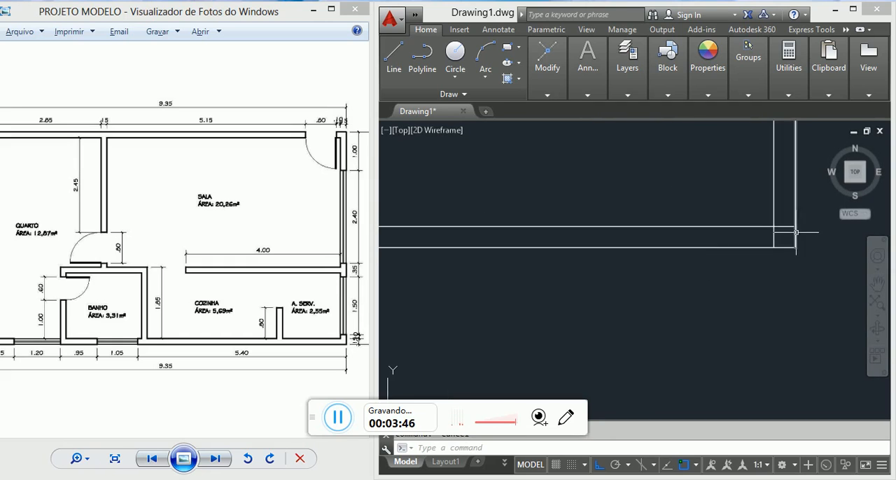
scroll(795, 233, up, 4)
middle_drag(762, 242, 697, 295)
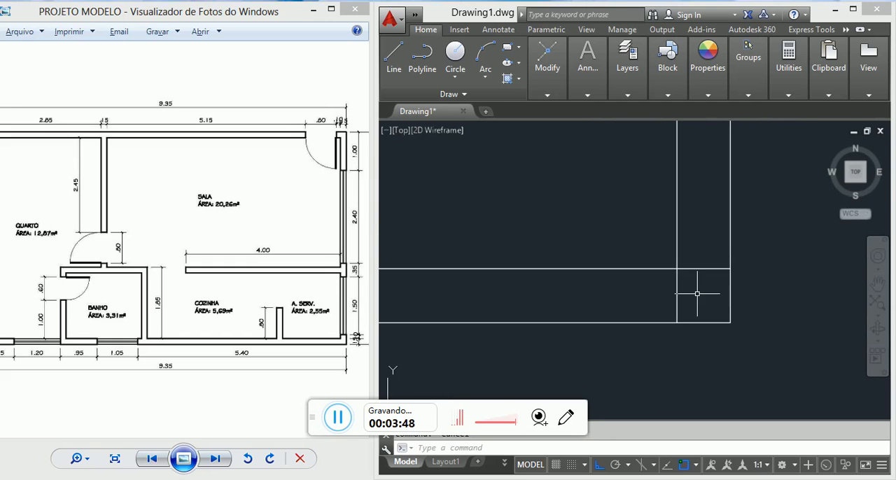
text(FI)
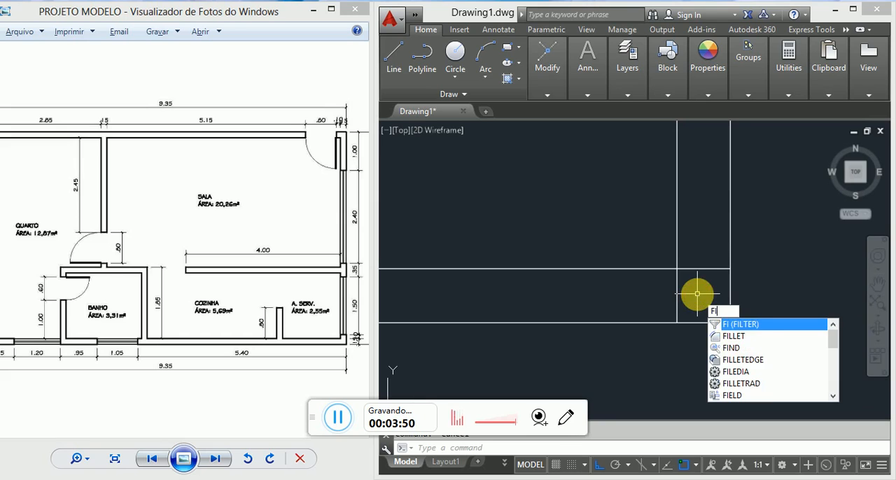
text(LLet)
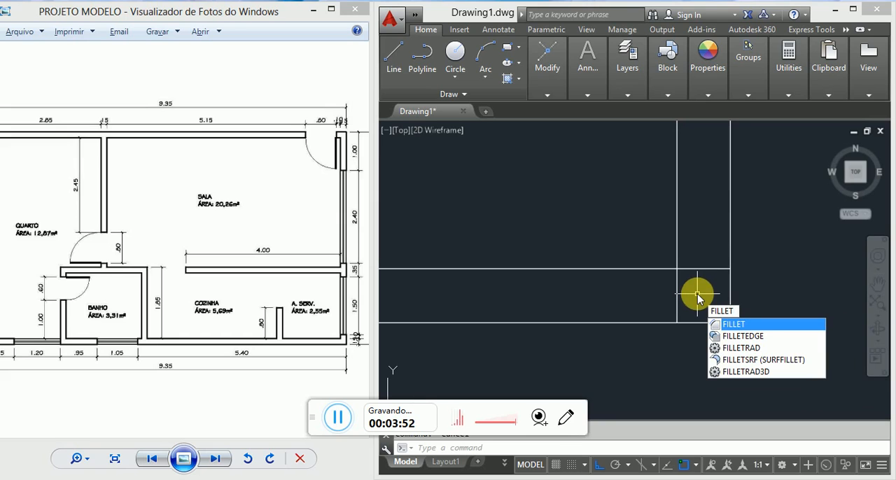
key(BackSpace)
key(BackSpace)
text(f)
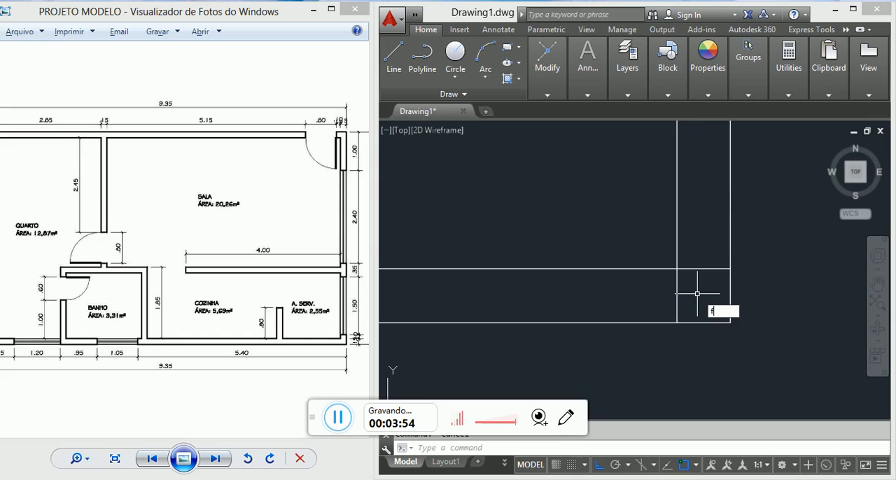
text(i)
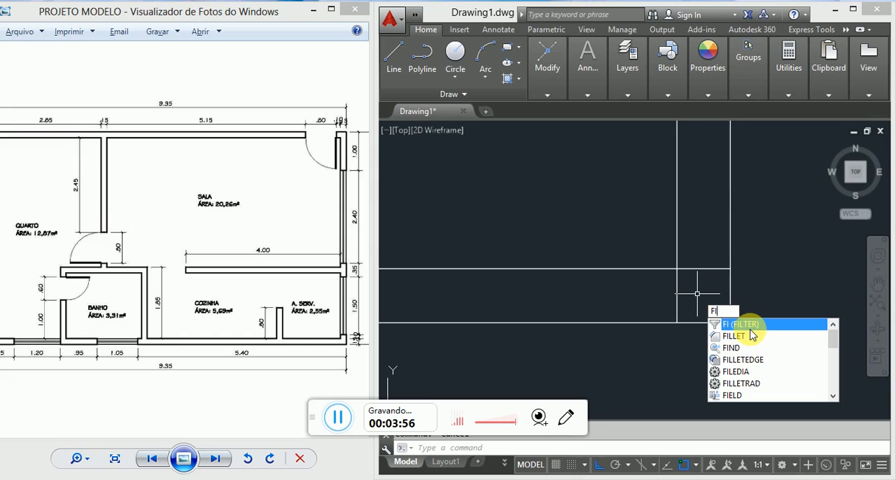
key(BackSpace)
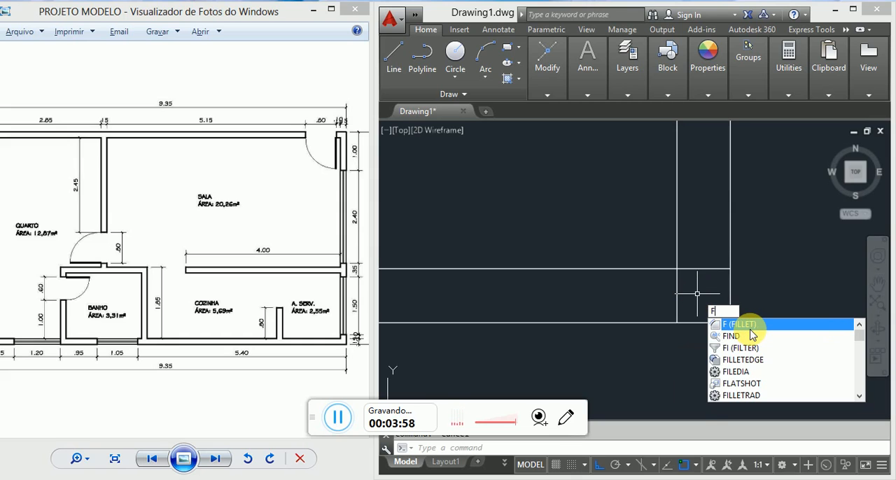
click(749, 326)
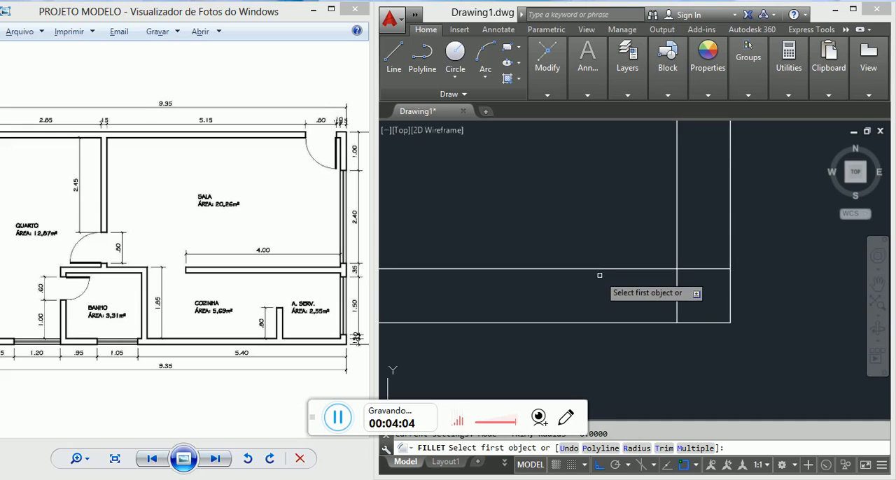
click(676, 284)
click(697, 269)
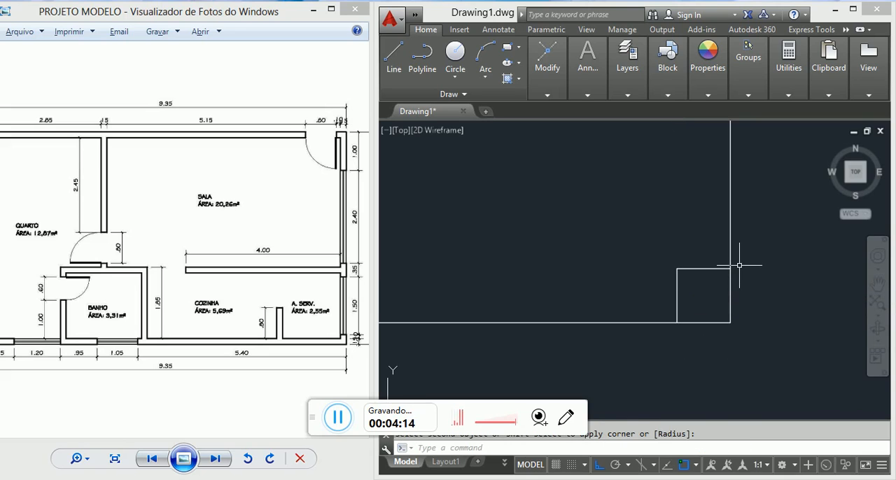
key(ctrl+z)
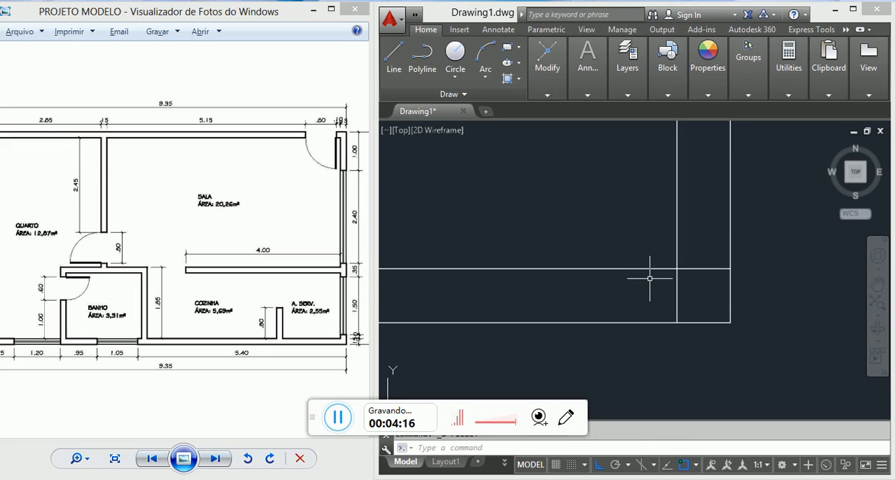
Step: Fillet the two inner wall lines at the lower-right corner of the outline so they meet in a sharp corner
key(Return)
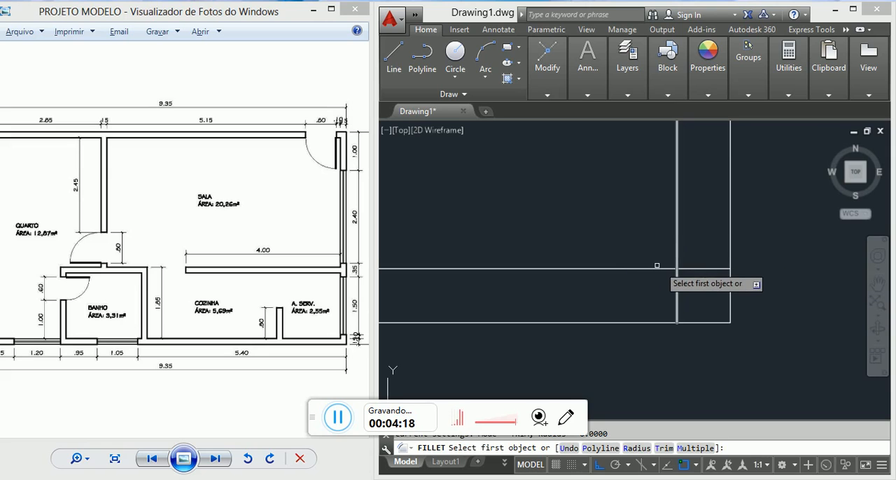
click(650, 269)
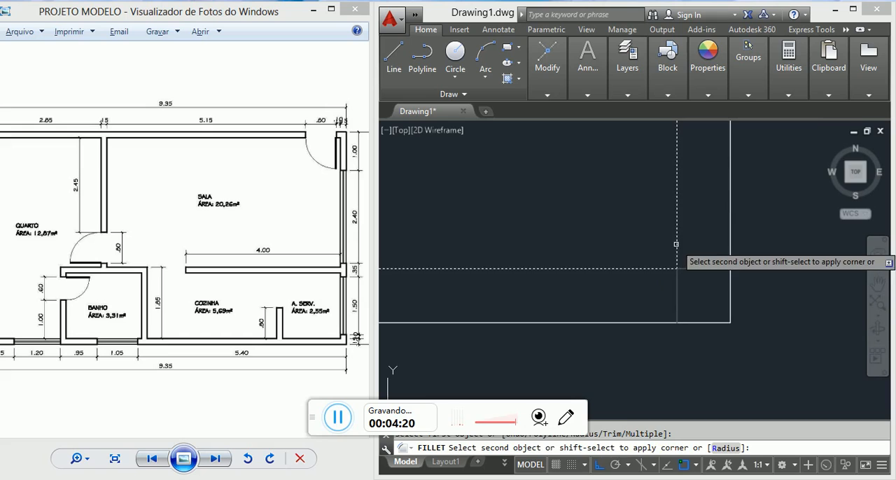
click(676, 260)
scroll(668, 273, up, 3)
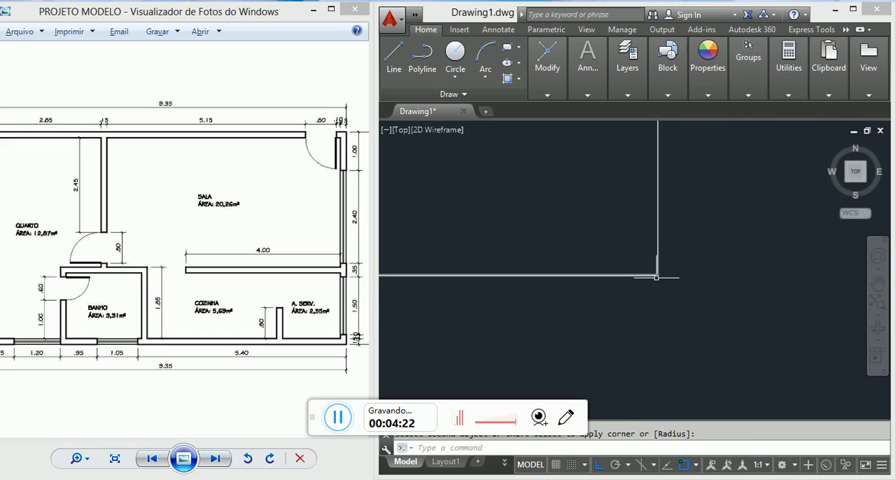
scroll(635, 277, down, 2)
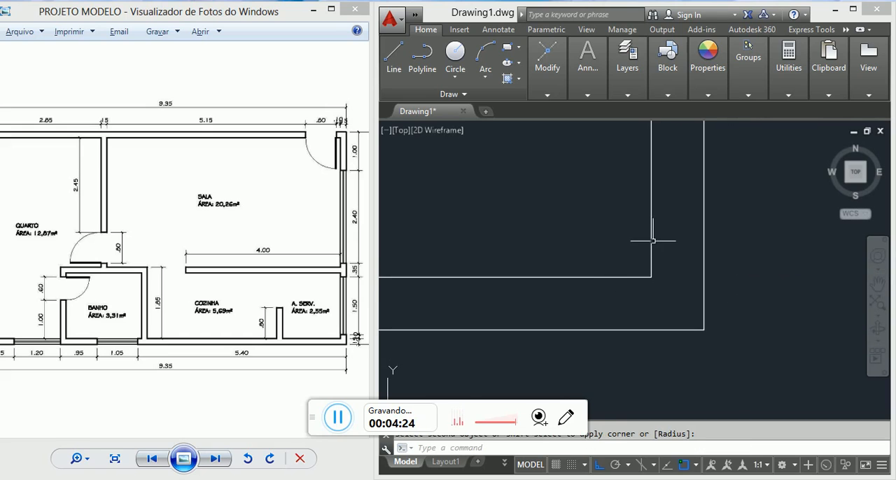
scroll(652, 253, down, 6)
scroll(746, 323, down, 8)
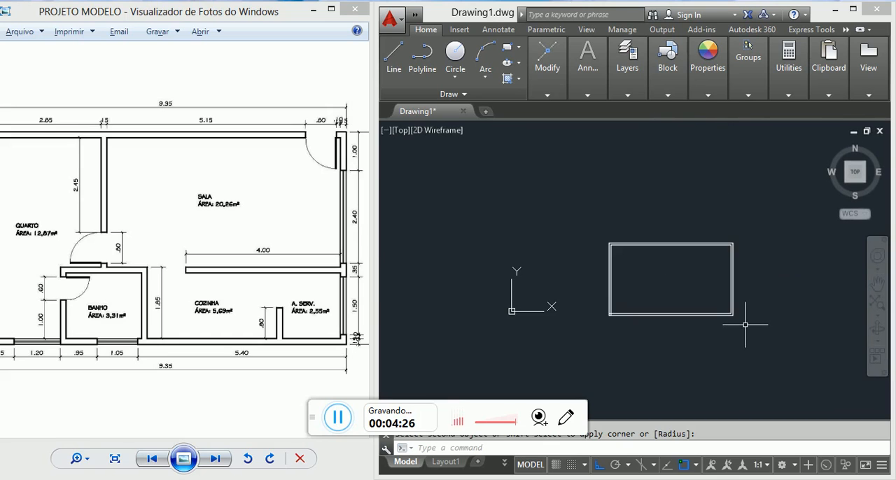
Step: Fillet the overlapping inner wall lines at the lower-left corner of the outline into a clean corner
scroll(634, 330, up, 10)
key(Escape)
text(f)
key(Return)
middle_drag(462, 174, 610, 277)
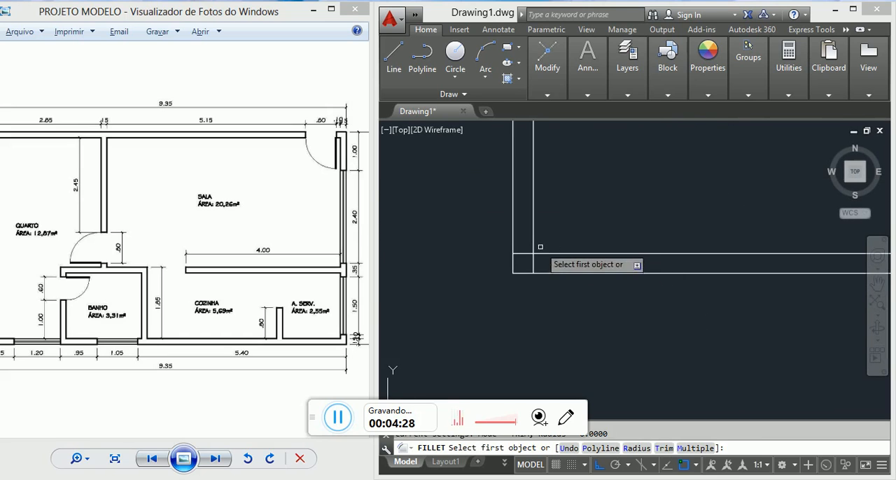
click(535, 256)
click(558, 255)
key(Escape)
scroll(610, 279, down, 9)
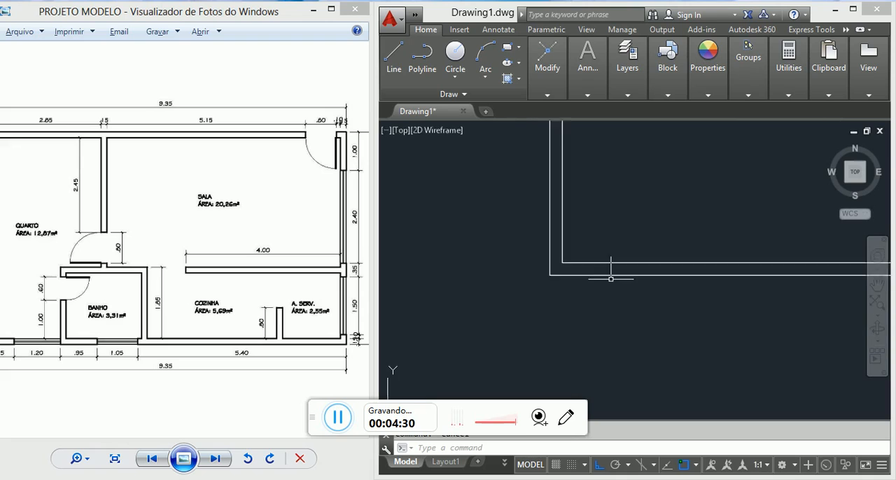
middle_drag(762, 247, 756, 246)
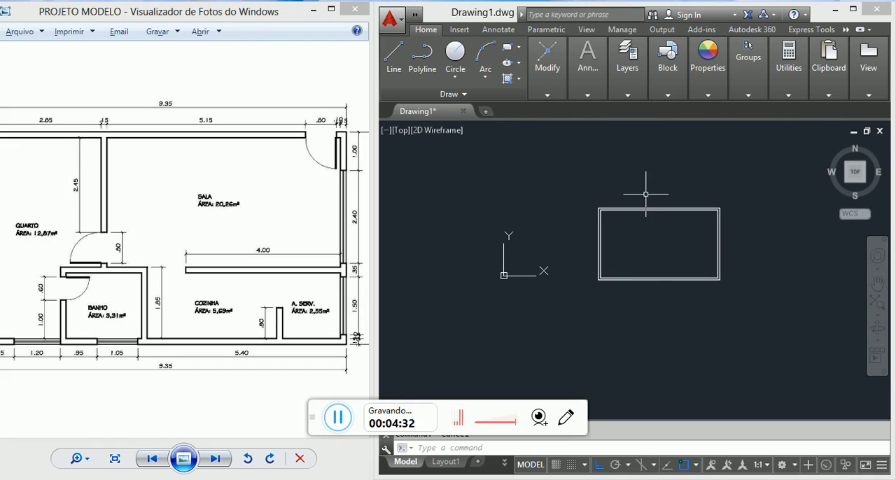
Step: Offset the inner line of the left outer wall 285 units inward, following the QUARTO width in the reference plan
click(320, 220)
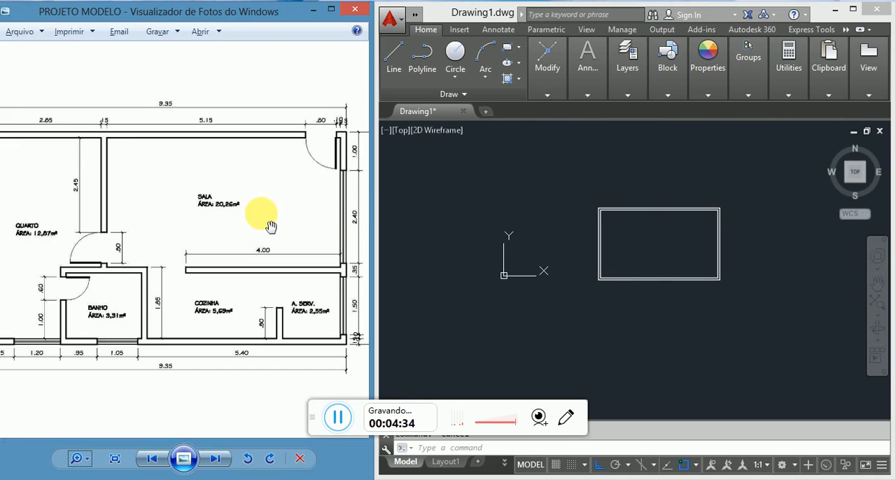
scroll(70, 200, down, 1)
scroll(91, 232, up, 1)
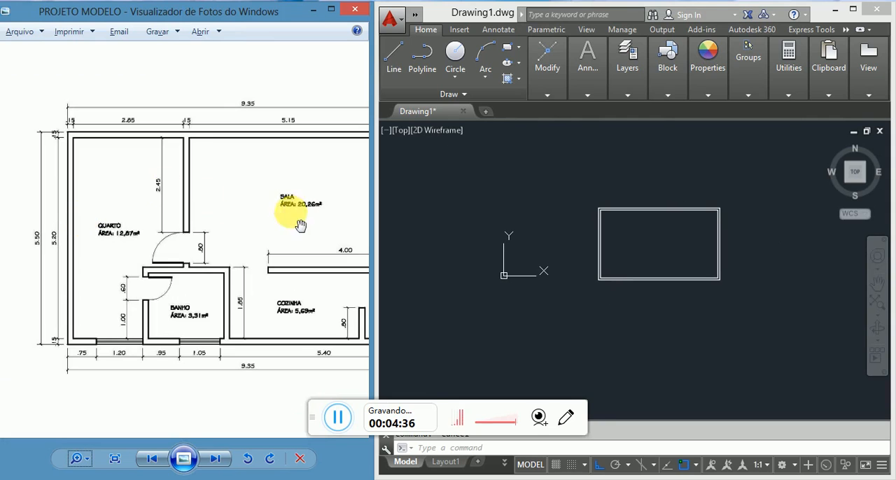
scroll(77, 147, up, 1)
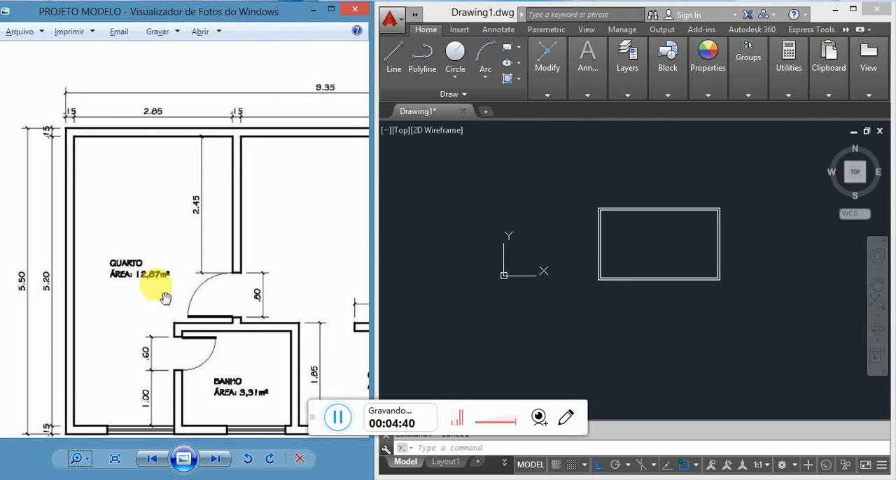
click(659, 268)
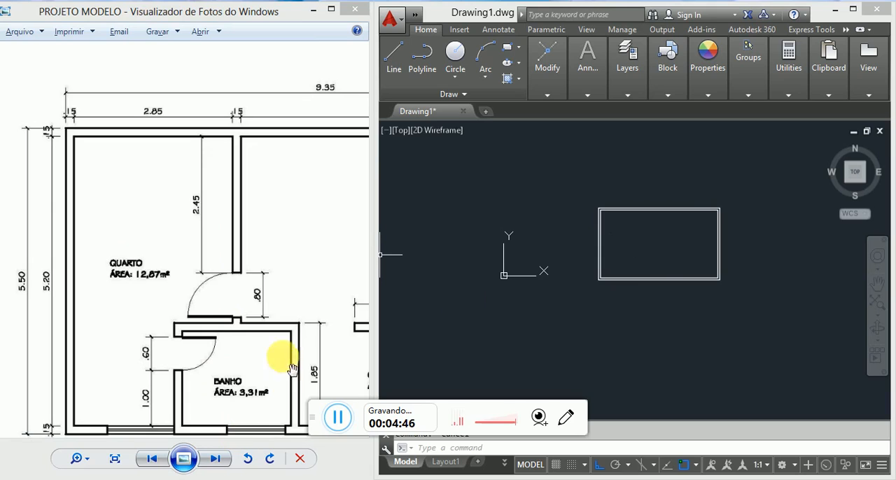
scroll(636, 233, up, 2)
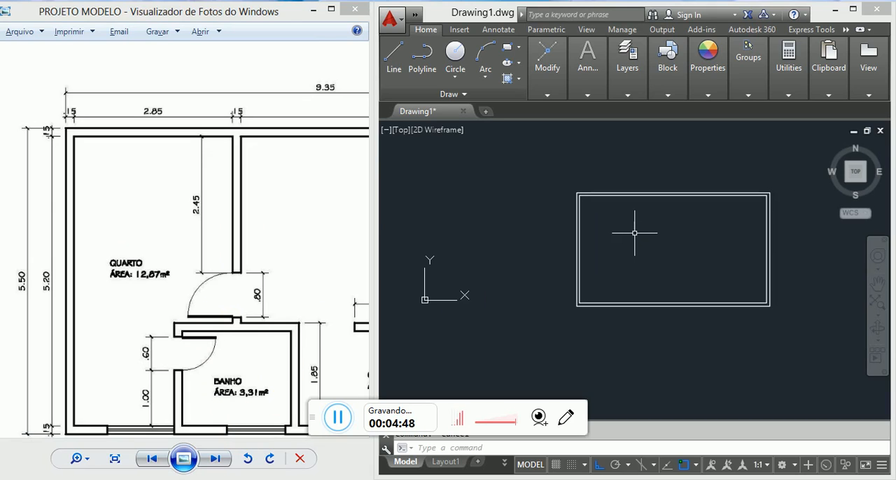
text(o)
key(Return)
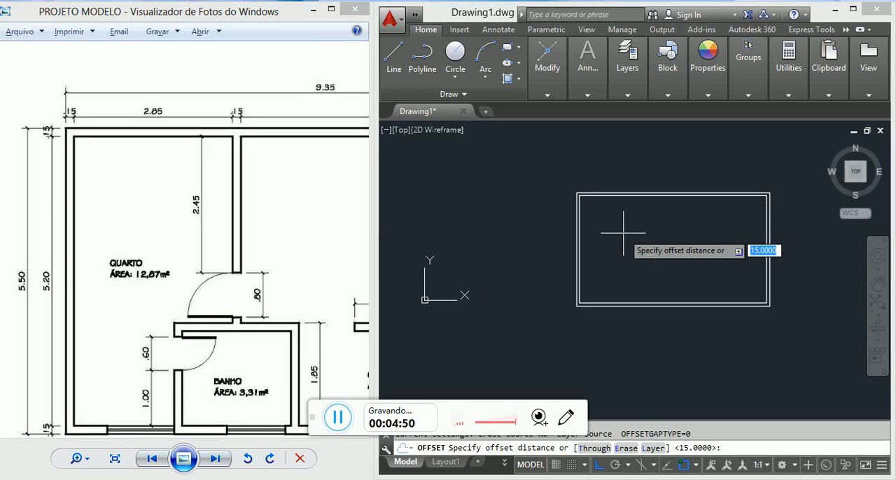
text(285)
key(Return)
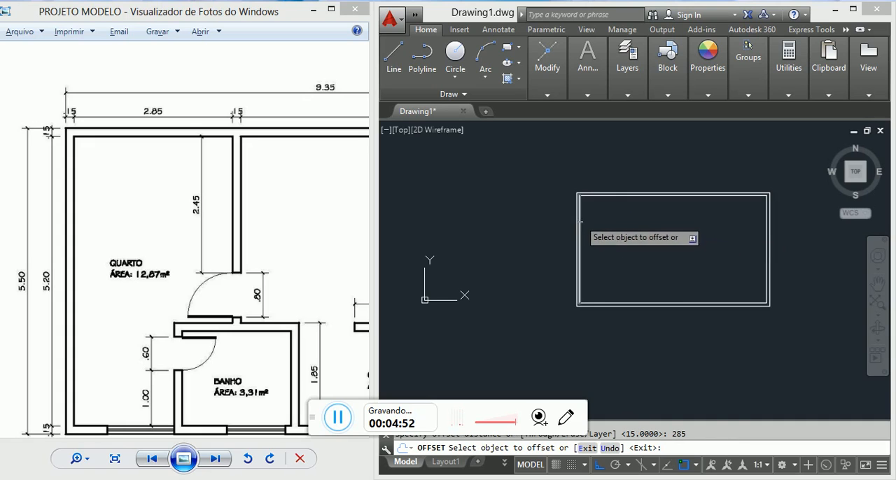
click(580, 234)
click(623, 226)
key(Escape)
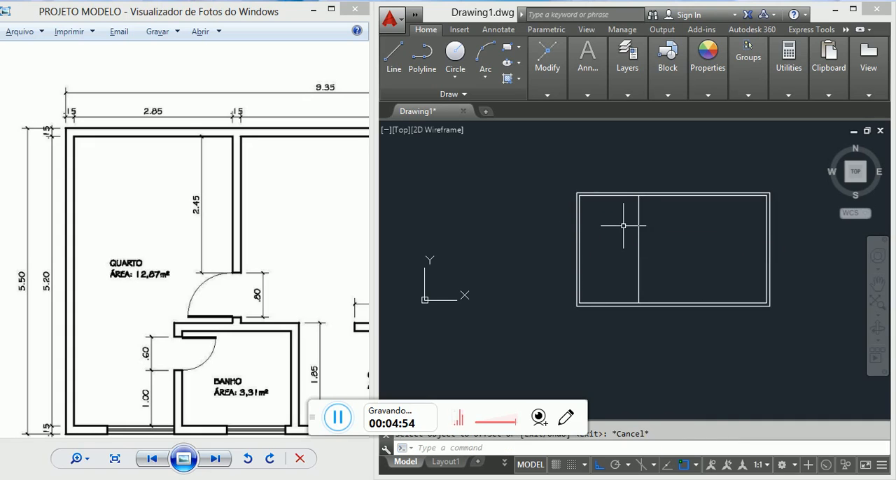
Step: Offset the new vertical partition line 15 units towards the SALA side to give the wall its thickness
key(Return)
text(15)
key(Return)
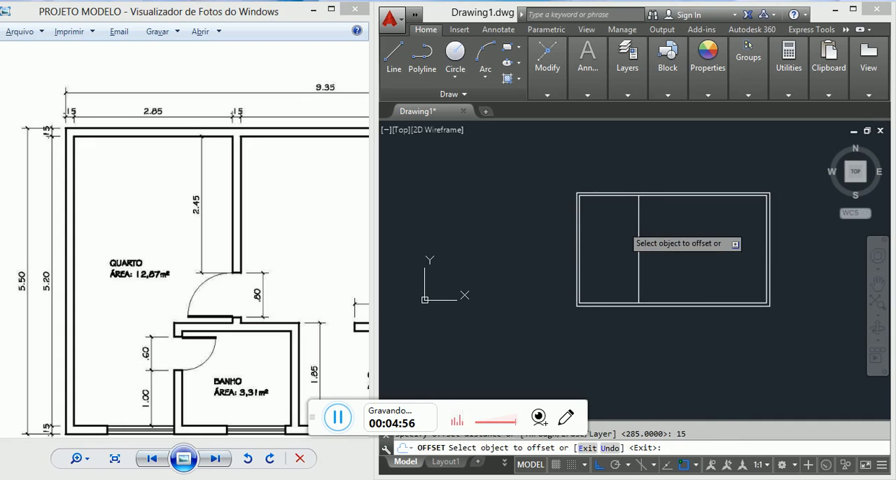
click(640, 224)
click(667, 225)
key(Escape)
scroll(661, 223, up, 8)
scroll(668, 210, down, 6)
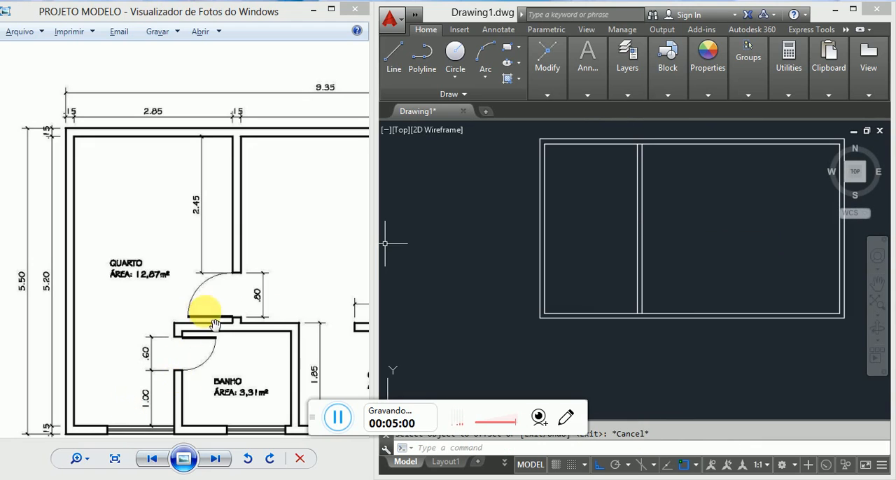
drag(238, 394, 233, 307)
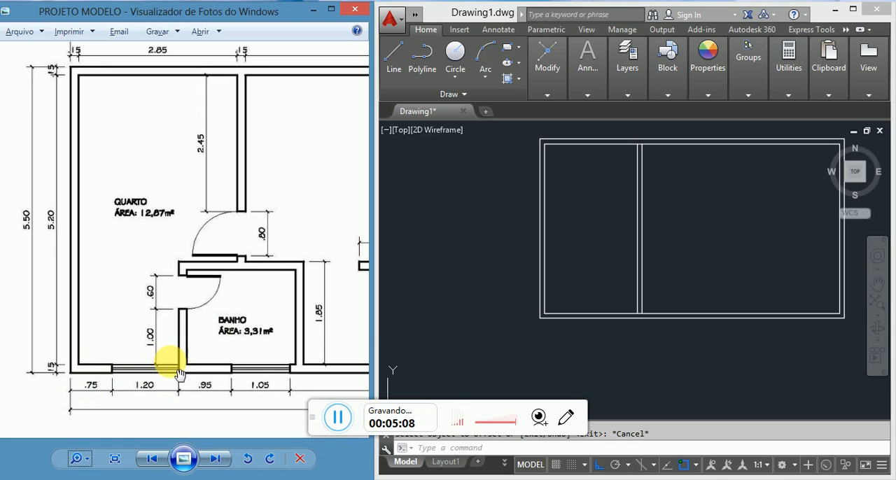
click(582, 280)
text(o)
key(Return)
text(1)
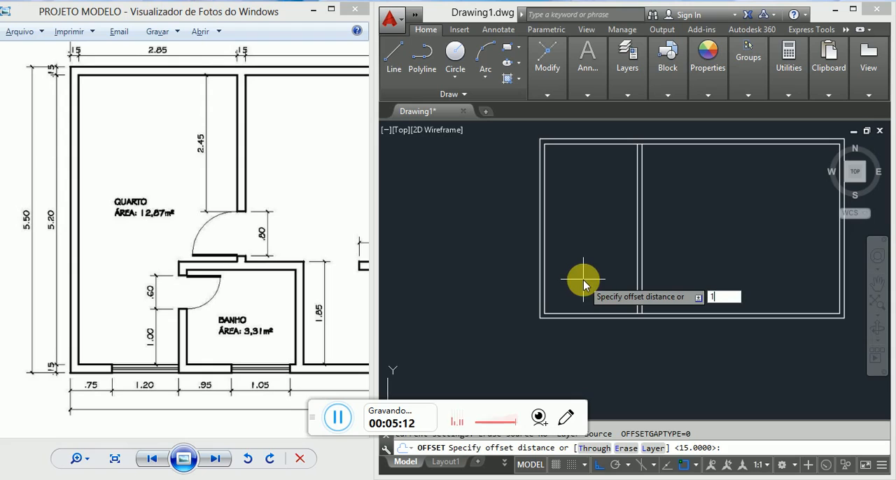
text(80)
key(Return)
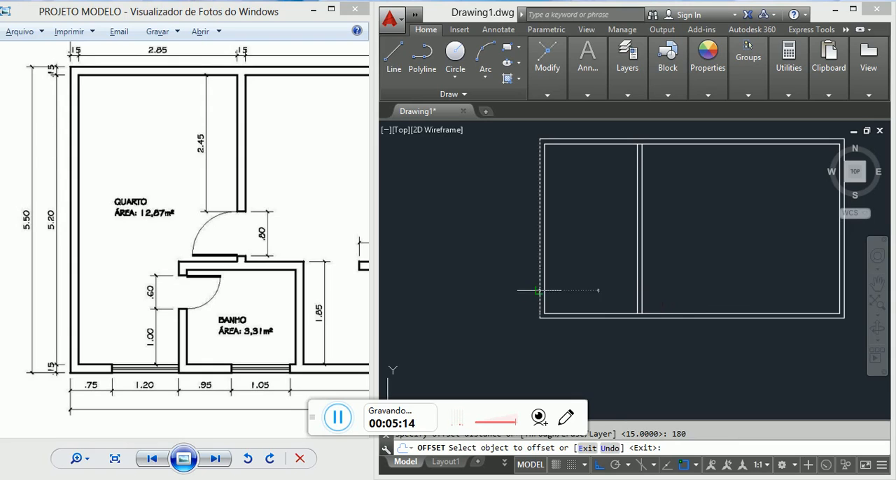
click(539, 296)
key(Escape)
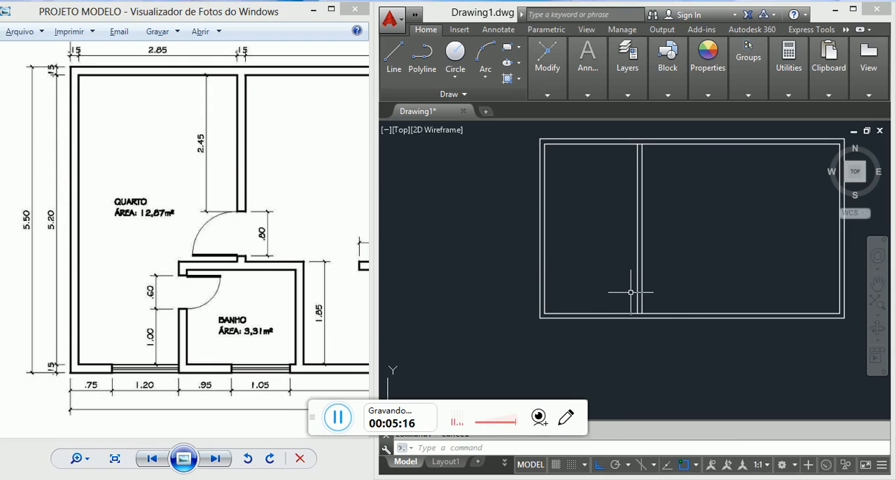
Step: Offset the inner line of the left outer wall 180 units inward for the bathroom's left wall
text(o)
key(Return)
text(1)
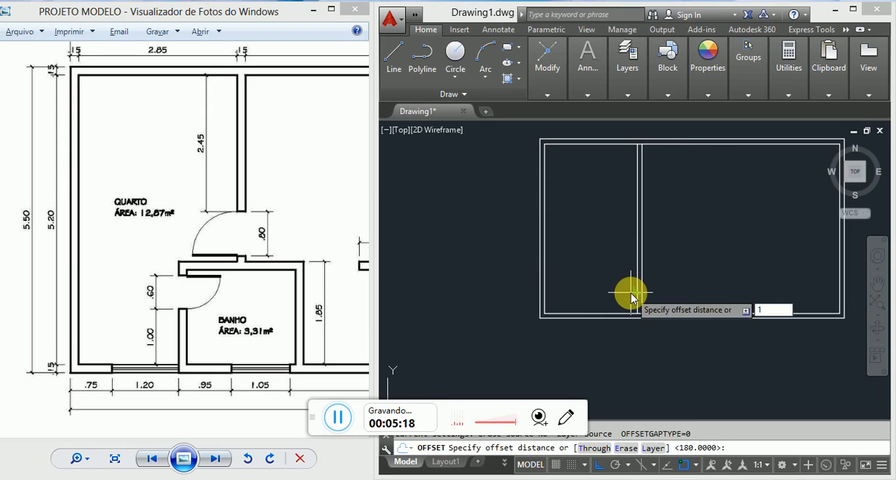
text(80)
key(Return)
scroll(553, 287, up, 4)
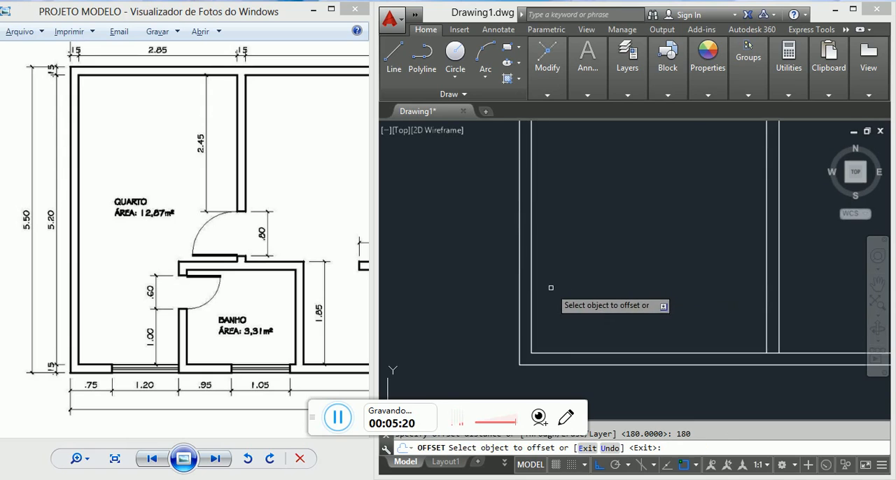
click(531, 287)
click(690, 296)
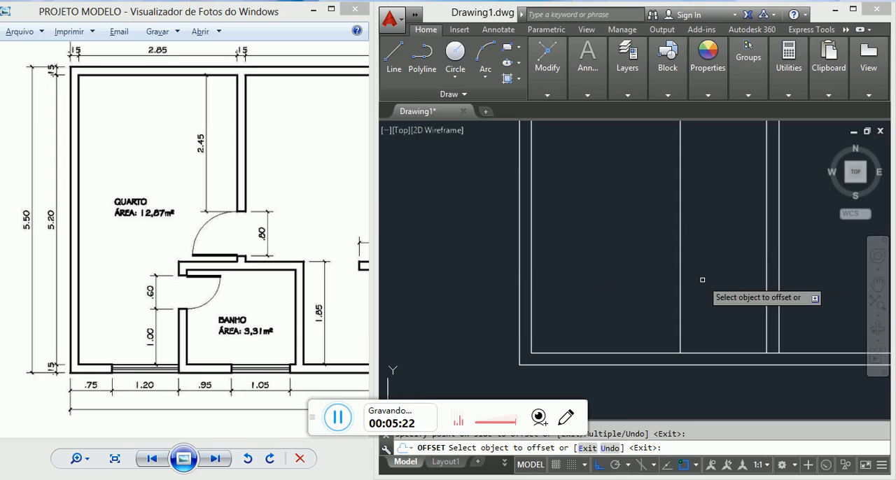
key(Escape)
Step: Offset the bathroom's left wall line 15 units away from the left outer wall to form its thickness
key(Return)
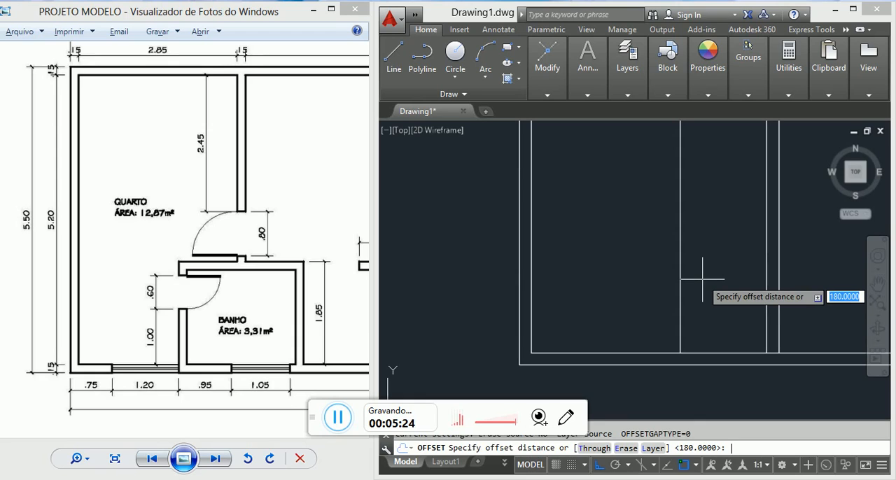
click(703, 280)
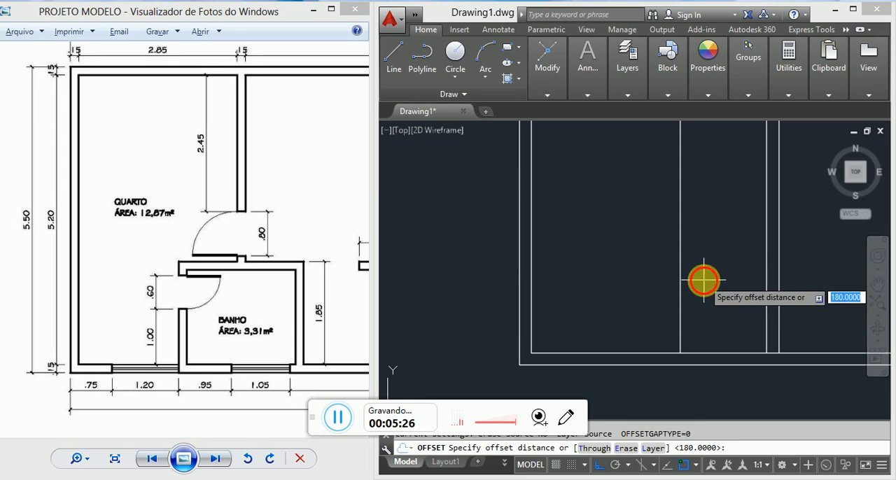
key(Return)
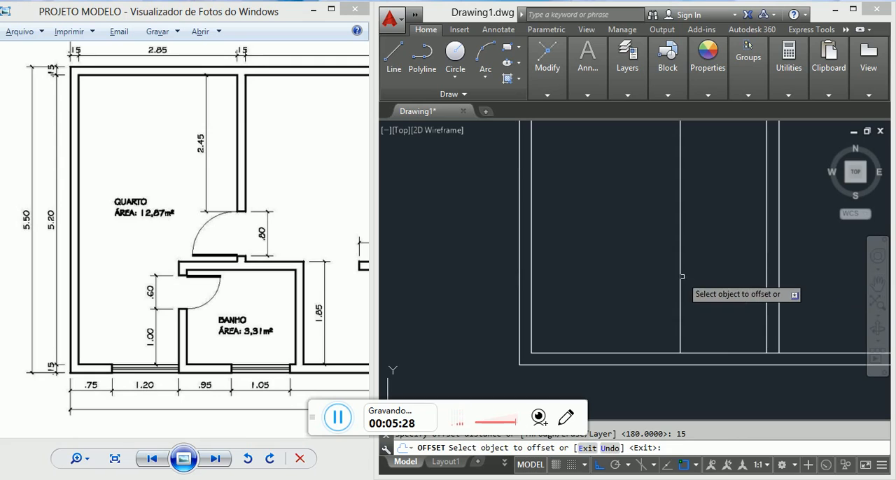
click(681, 280)
click(722, 279)
scroll(702, 269, down, 3)
key(Escape)
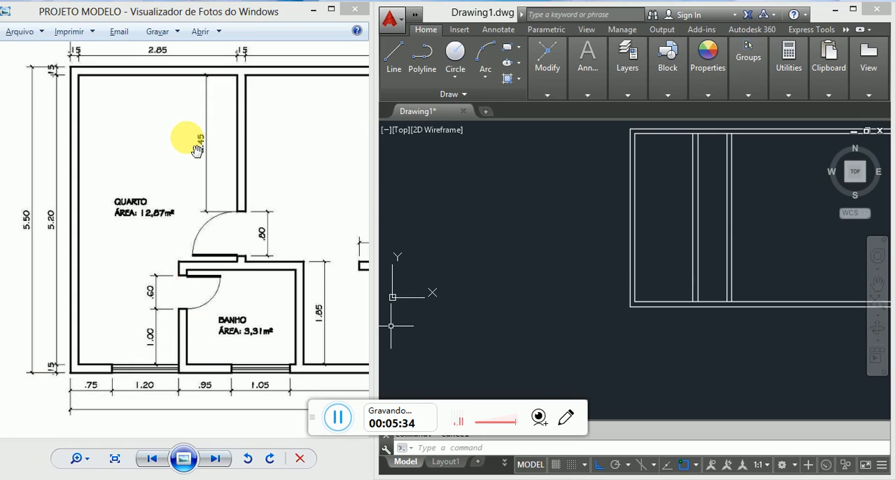
Step: Examine the dimensions around the BANHO and COZINHA walls in the reference floor plan
click(760, 181)
key(Escape)
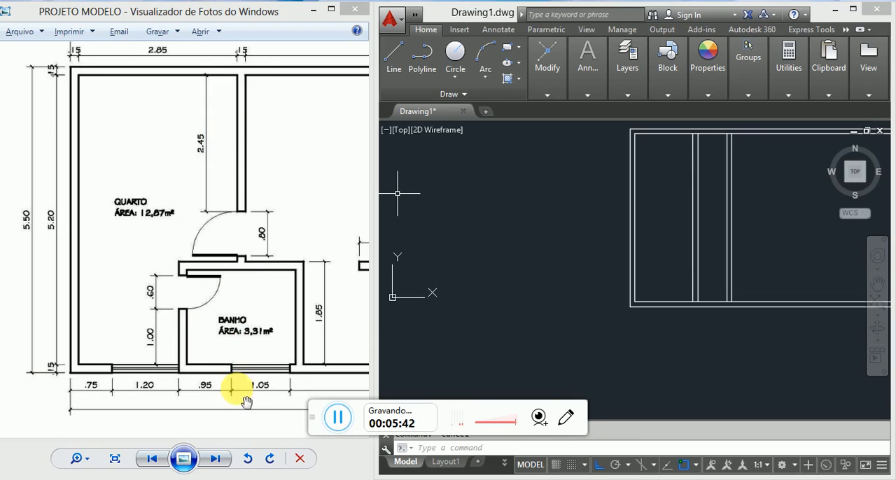
scroll(261, 415, up, 2)
scroll(269, 336, down, 3)
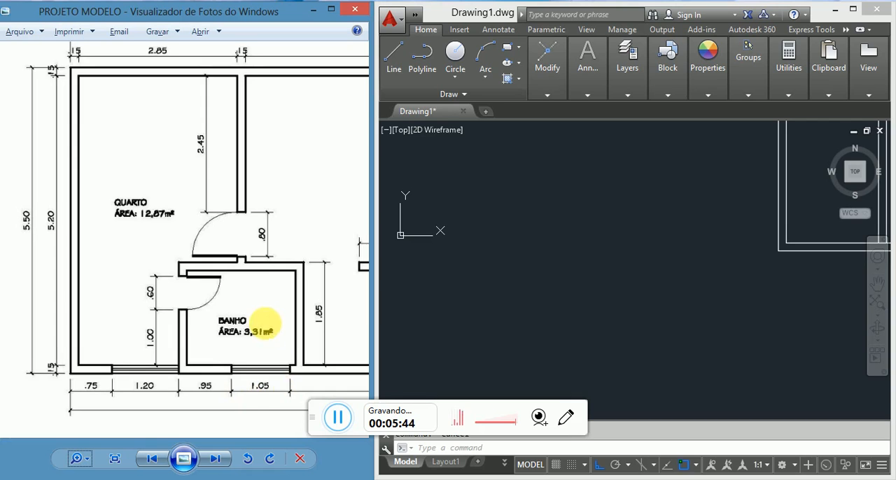
scroll(218, 330, up, 1)
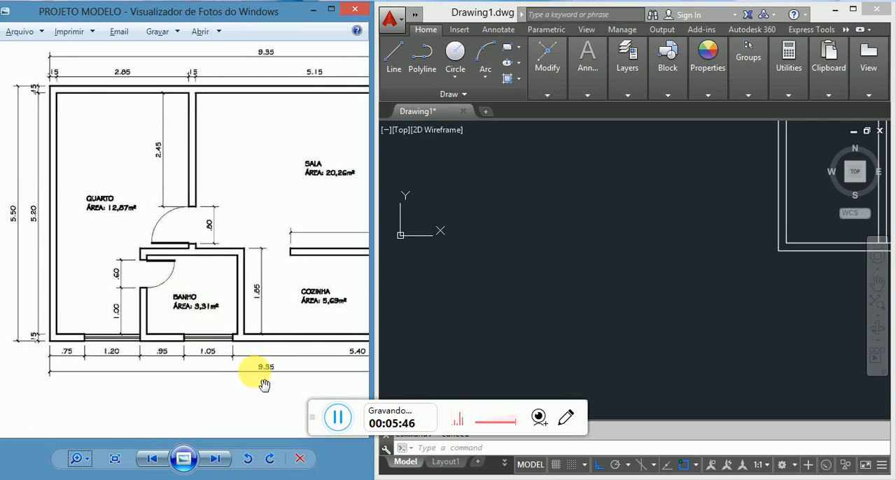
scroll(241, 363, up, 1)
scroll(252, 350, down, 2)
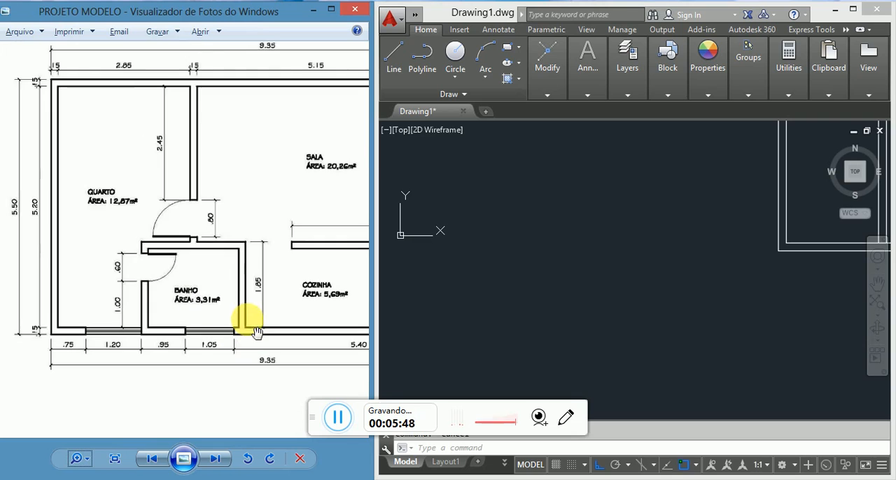
scroll(228, 265, up, 1)
drag(228, 265, 200, 240)
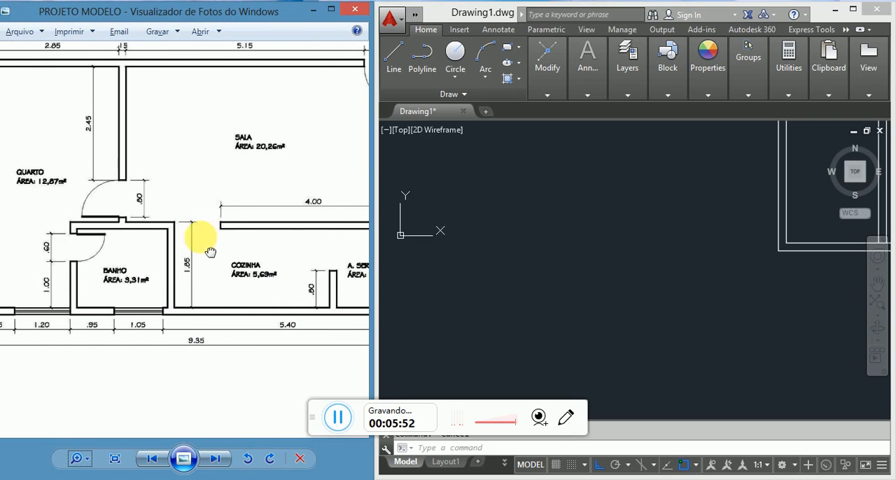
drag(161, 155, 217, 174)
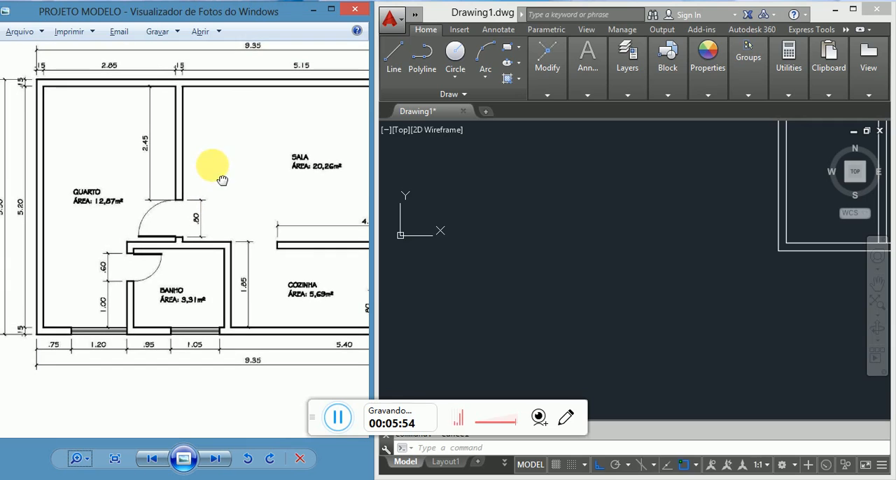
Step: Offset the inner line of the bottom outer wall 185 units upward for the bathroom's top wall
scroll(105, 330, up, 1)
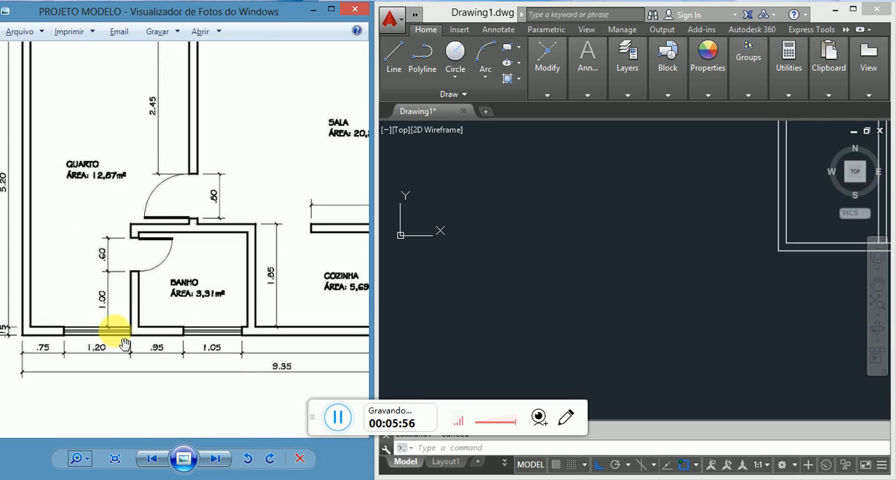
scroll(241, 271, up, 1)
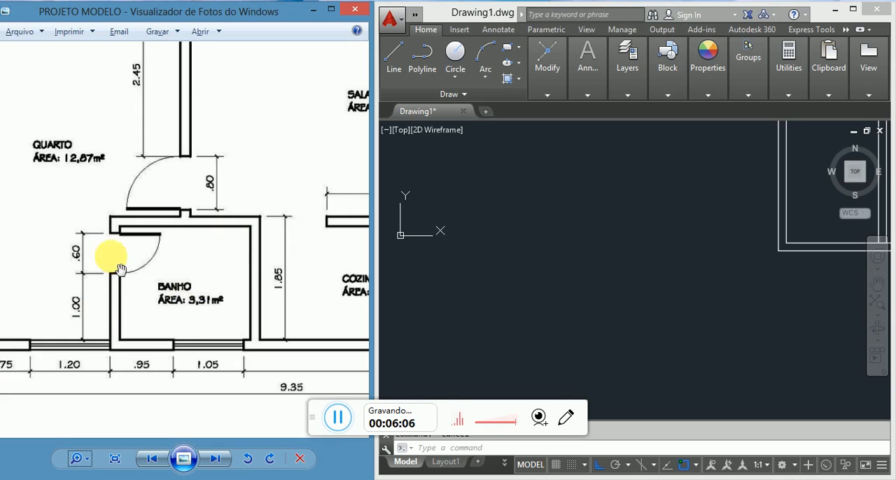
click(543, 245)
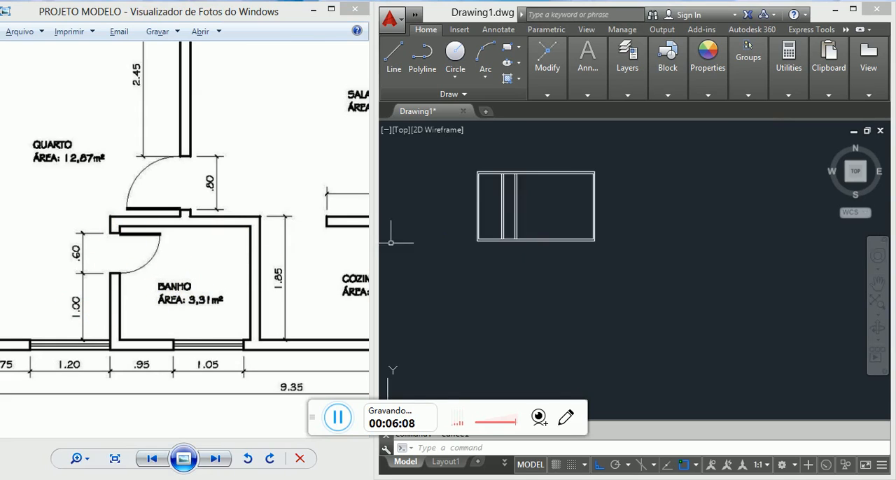
scroll(501, 221, up, 4)
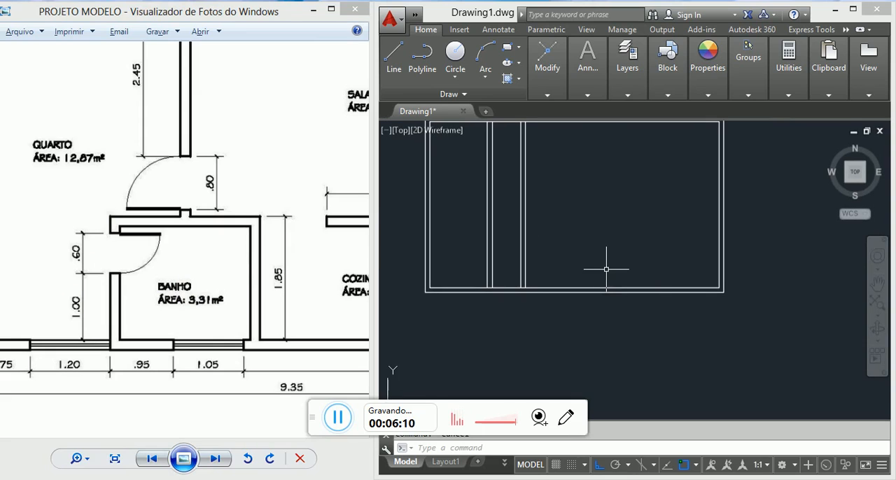
text(o)
key(Return)
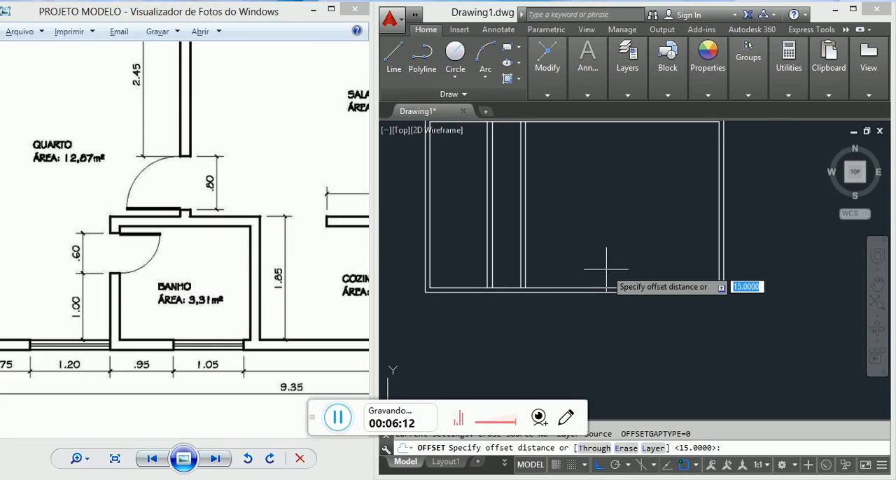
text(185)
key(Return)
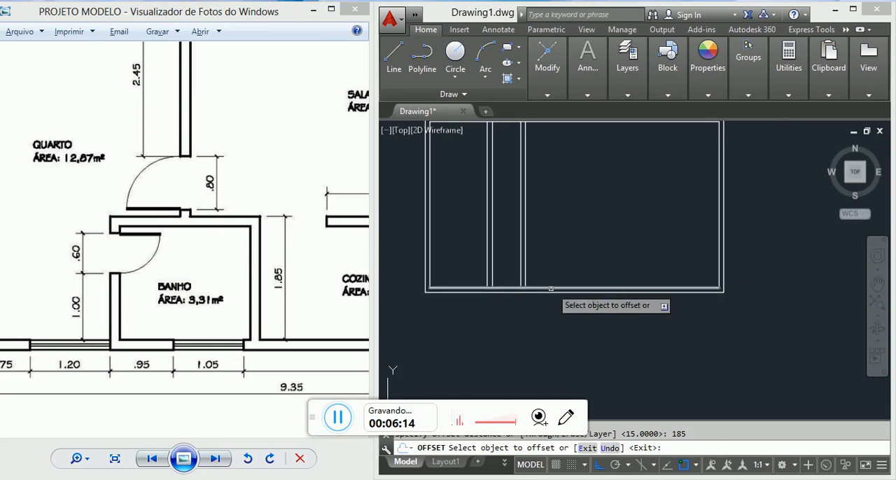
click(550, 287)
click(553, 210)
key(Escape)
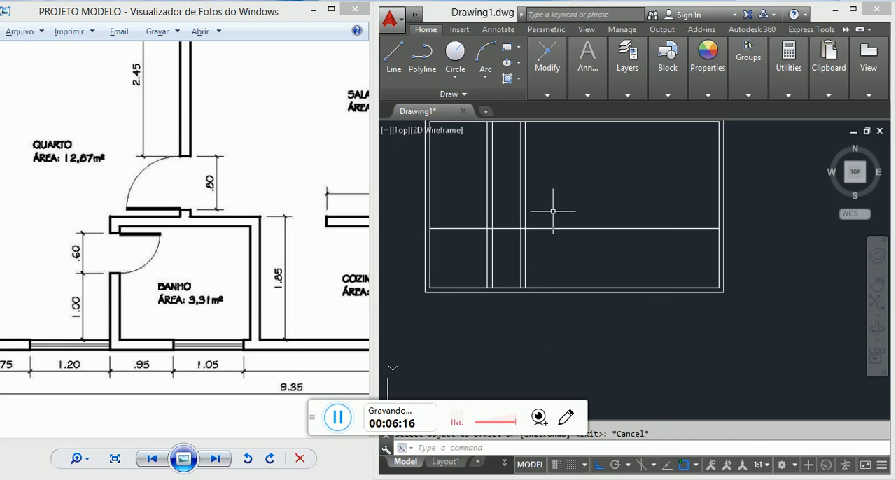
Step: Offset the new horizontal wall line 15 units downward to give the wall its thickness
key(Return)
text(15)
key(Return)
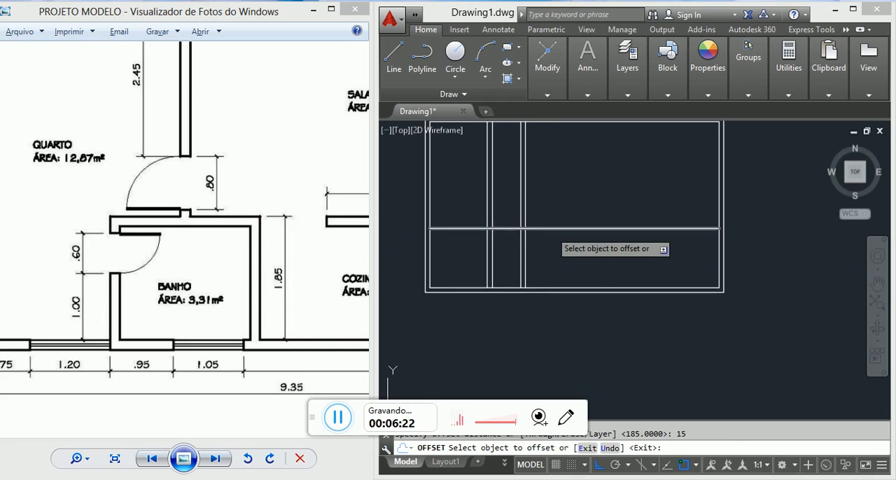
click(539, 229)
click(546, 245)
key(Escape)
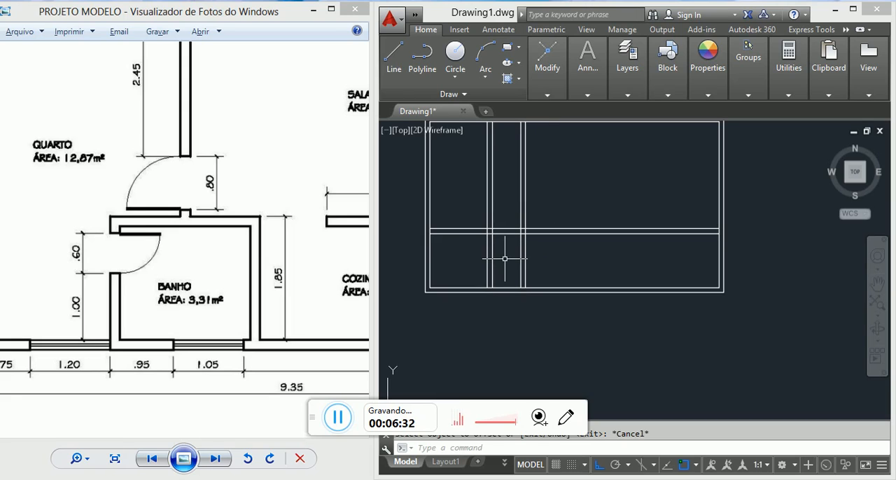
Step: Trim the two horizontal wall lines where they extend into QUARTO, using the outer line of the bathroom's left wall as cutting edge
scroll(496, 198, up, 3)
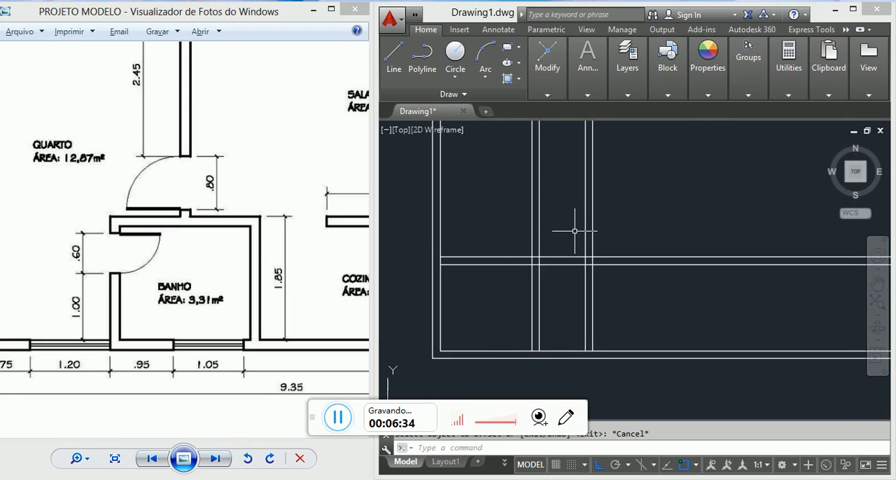
text(t)
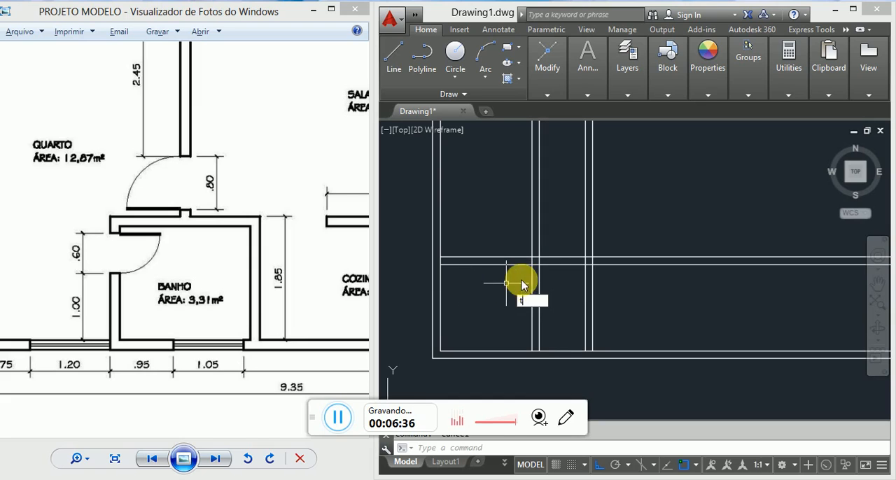
text(s or)
key(Return)
scroll(532, 270, up, 3)
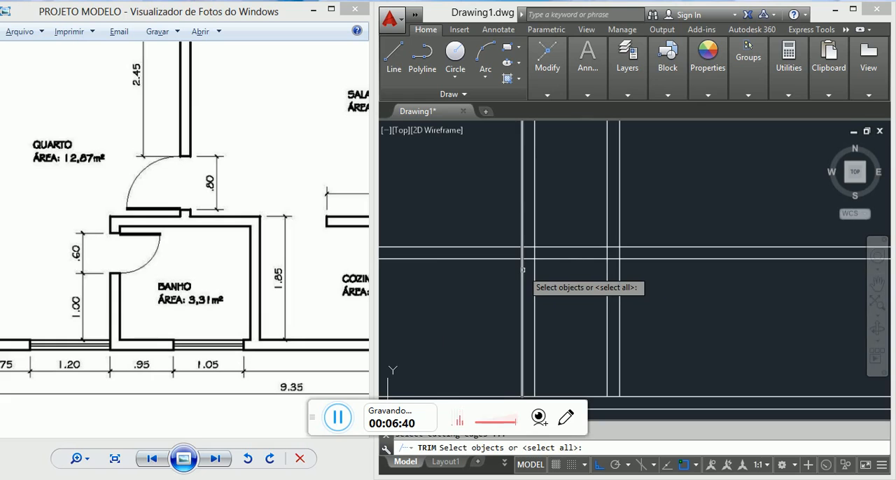
click(522, 269)
key(Return)
click(507, 272)
click(482, 214)
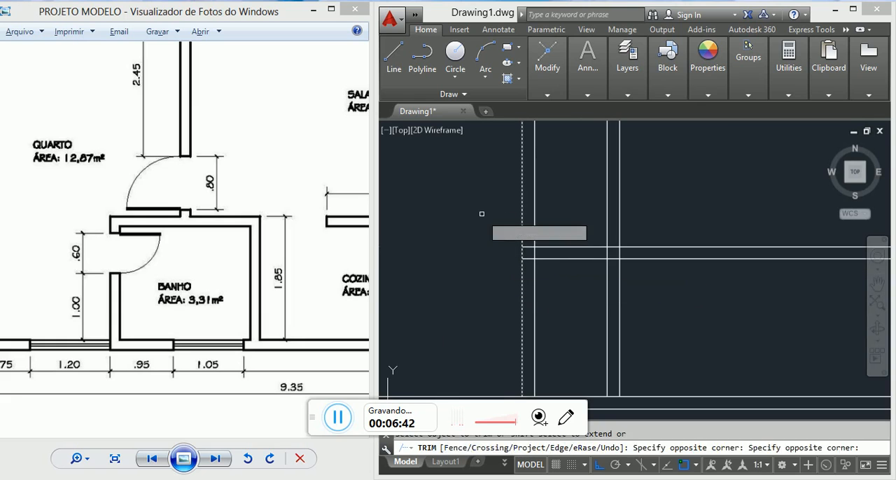
scroll(510, 224, down, 2)
key(Escape)
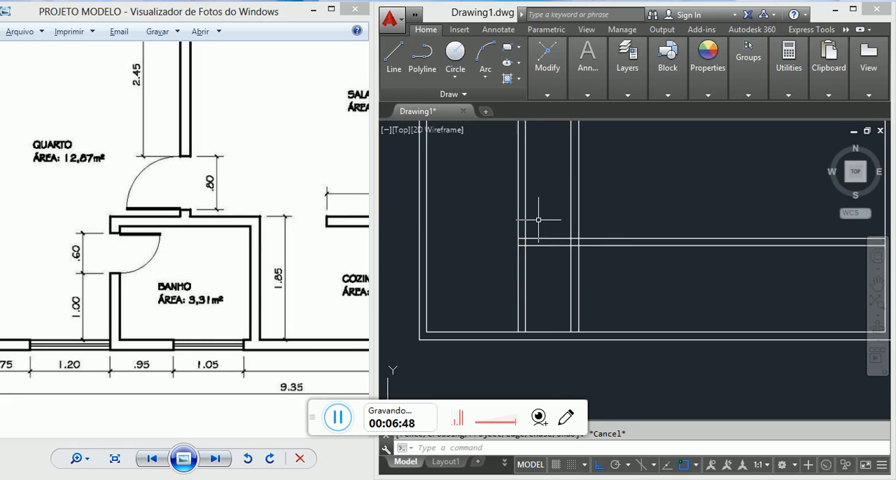
Step: Trim the bathroom's left wall lines above the upper line of the horizontal wall
text(tr)
key(Return)
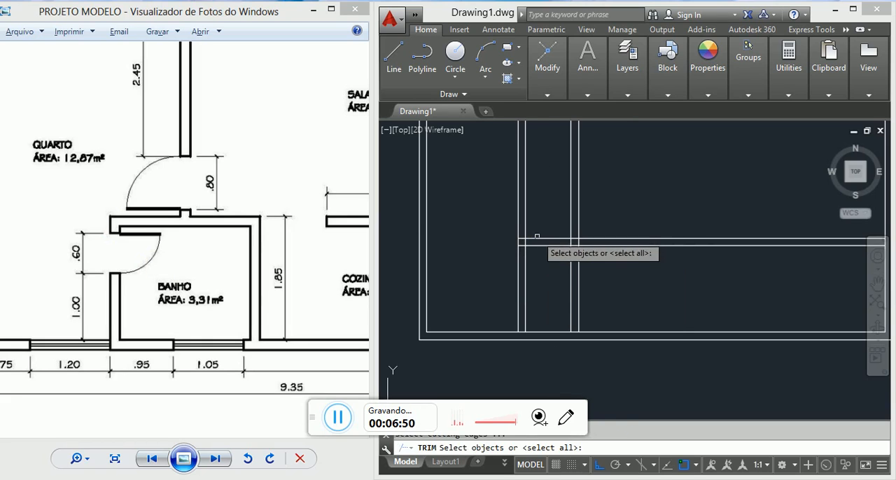
click(534, 238)
key(Return)
click(546, 210)
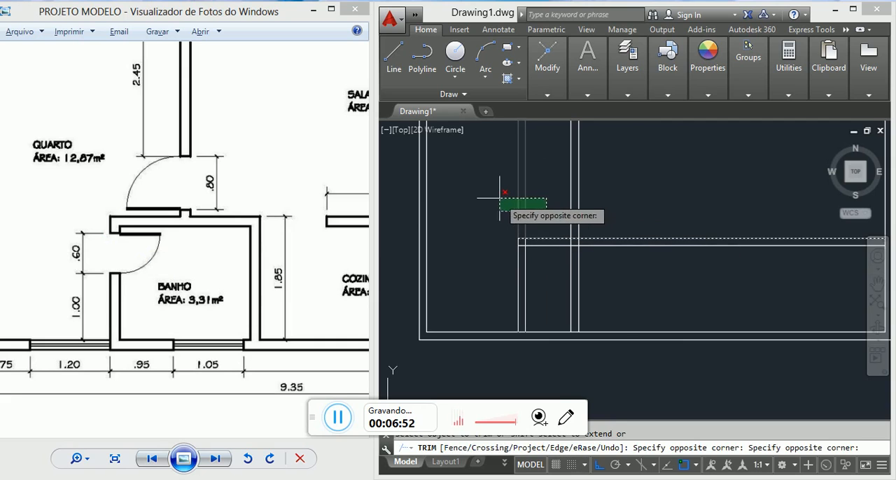
click(499, 198)
key(Escape)
Step: Trim the QUARTO–SALA partition lines below the upper line of the horizontal wall
scroll(573, 220, down, 3)
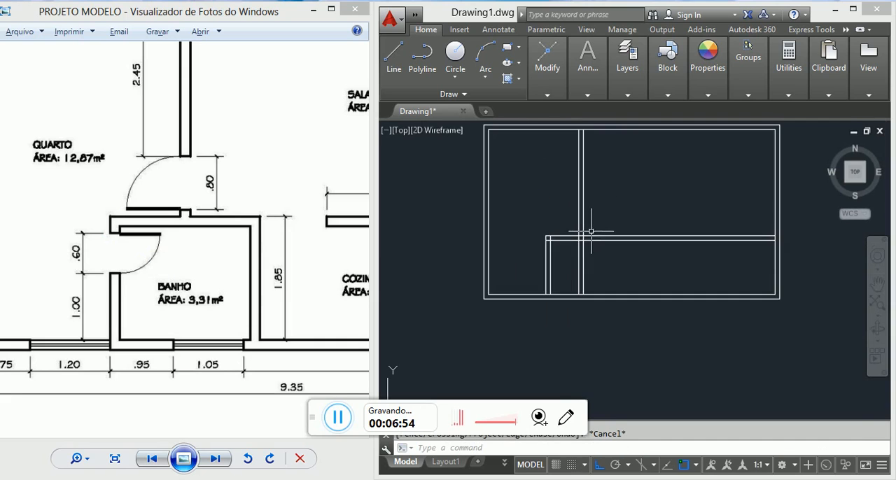
scroll(521, 277, up, 3)
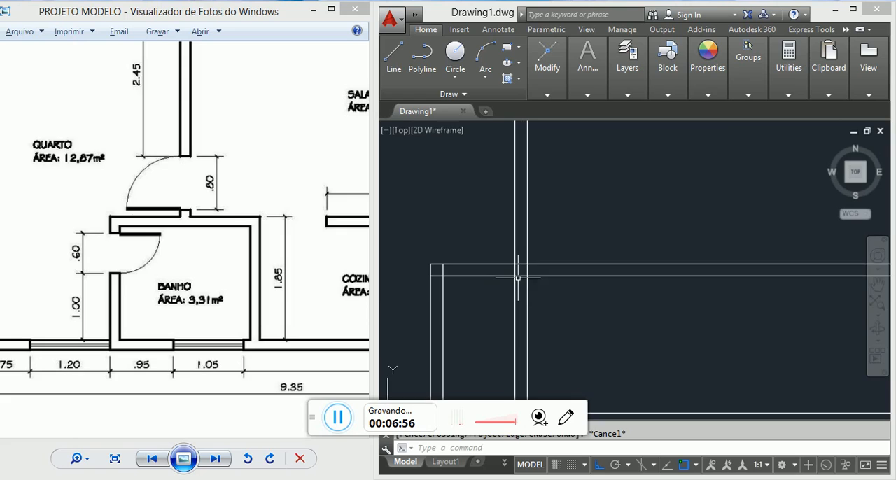
text(TR)
key(Return)
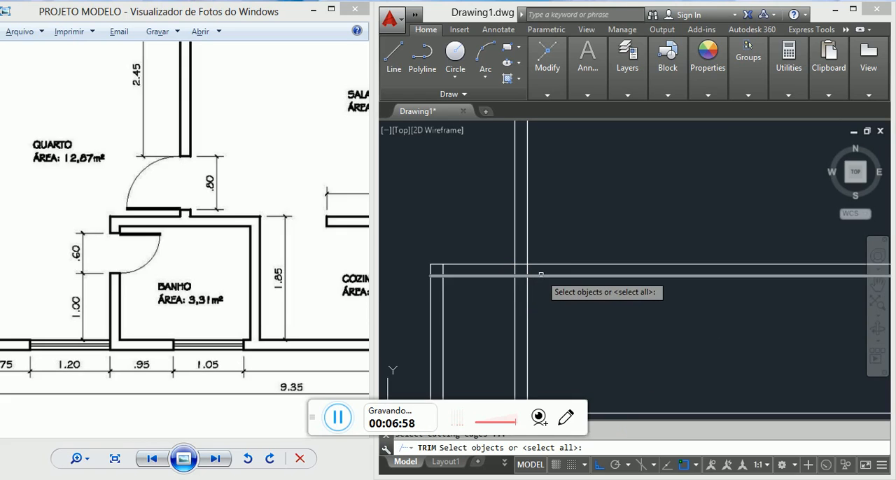
click(539, 265)
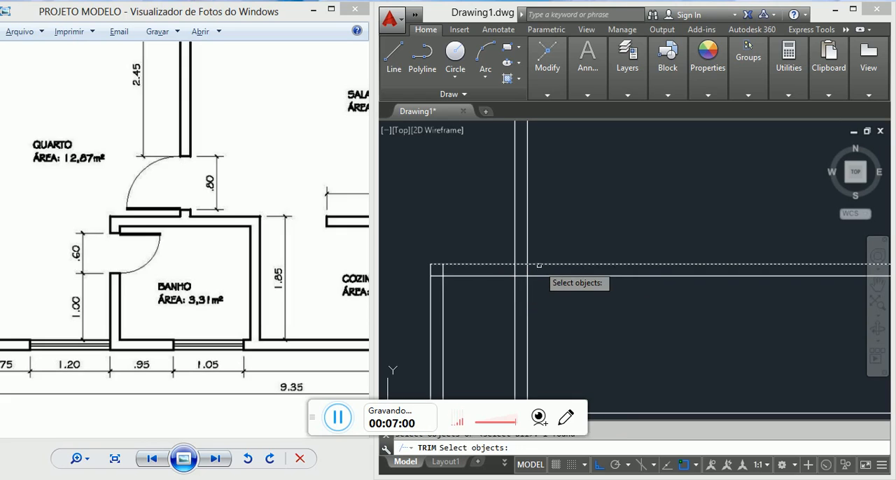
scroll(551, 260, down, 1)
key(Return)
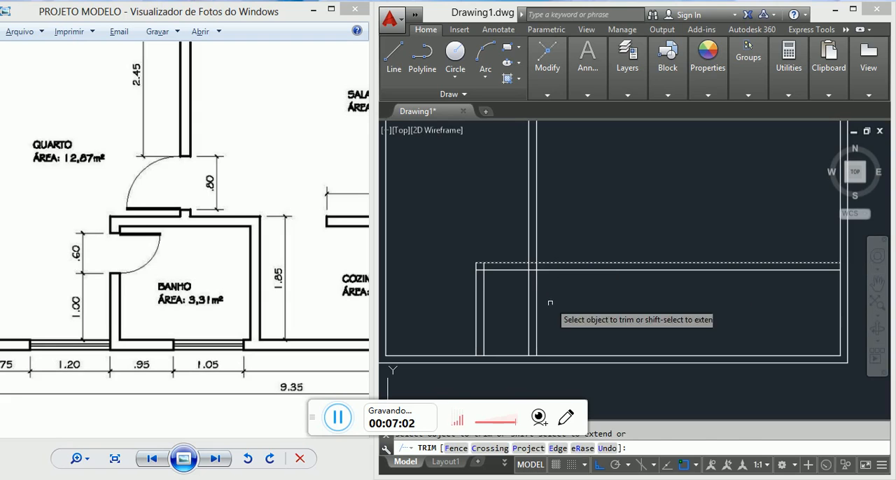
drag(548, 303, 510, 294)
key(Escape)
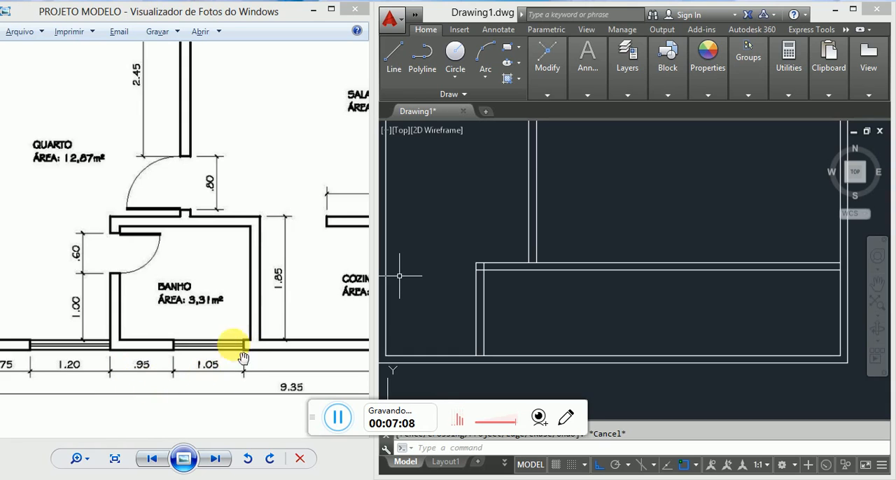
Step: Examine the BANHO and COZINHA dimensions in the reference floor plan and work out the bathroom's inner width with the Calculator
scroll(246, 315, down, 2)
click(305, 326)
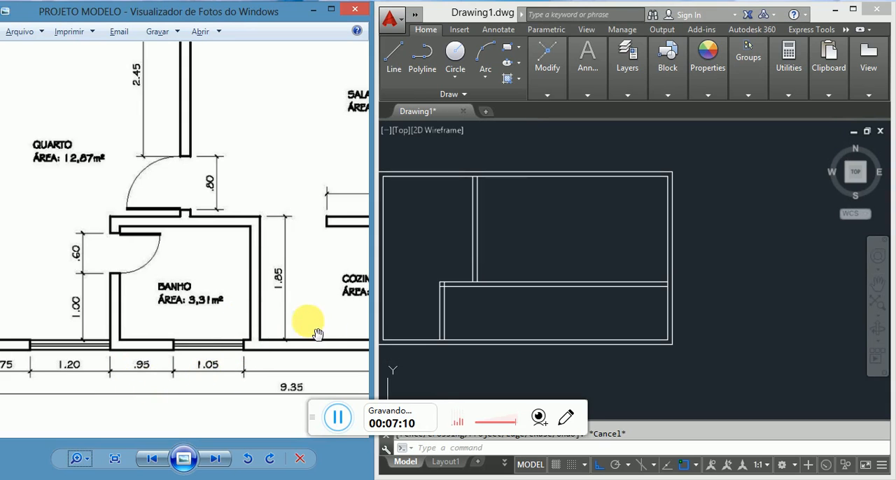
scroll(236, 304, down, 1)
scroll(294, 322, down, 1)
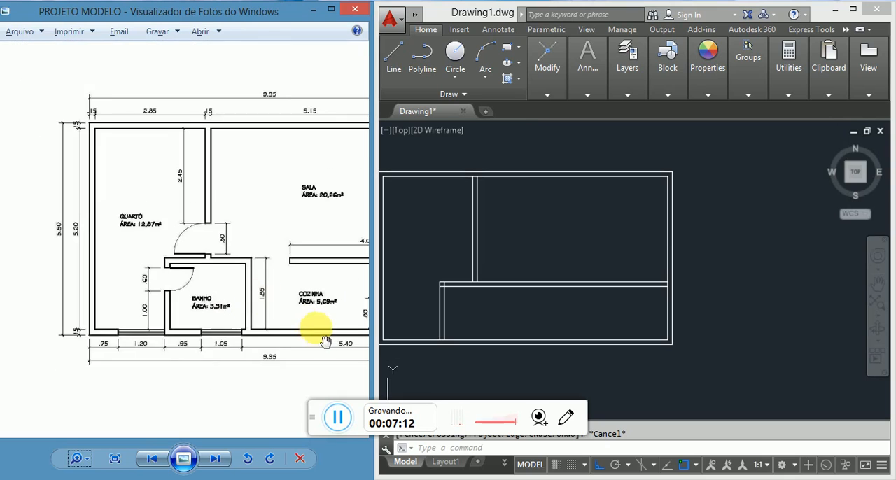
drag(326, 341, 176, 296)
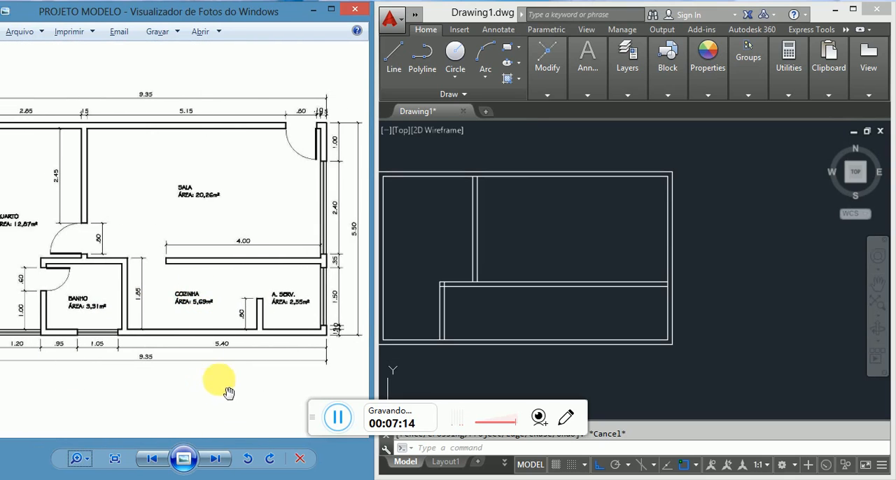
scroll(115, 360, up, 1)
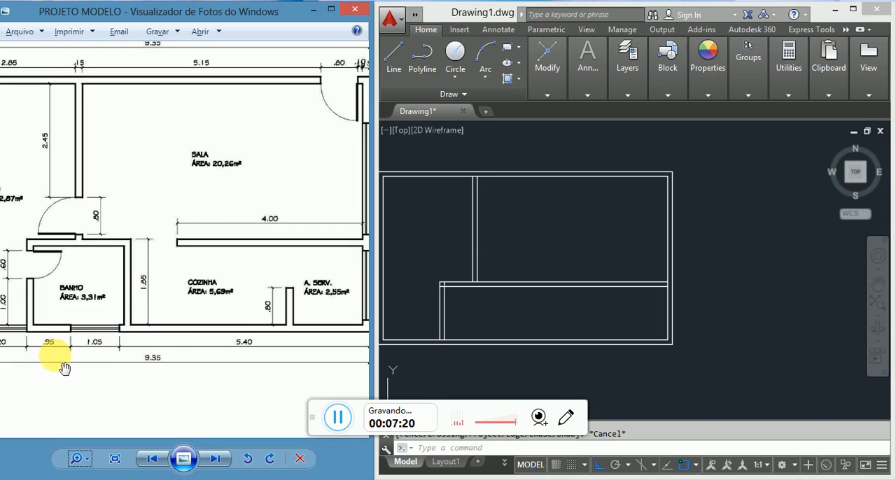
scroll(56, 360, up, 1)
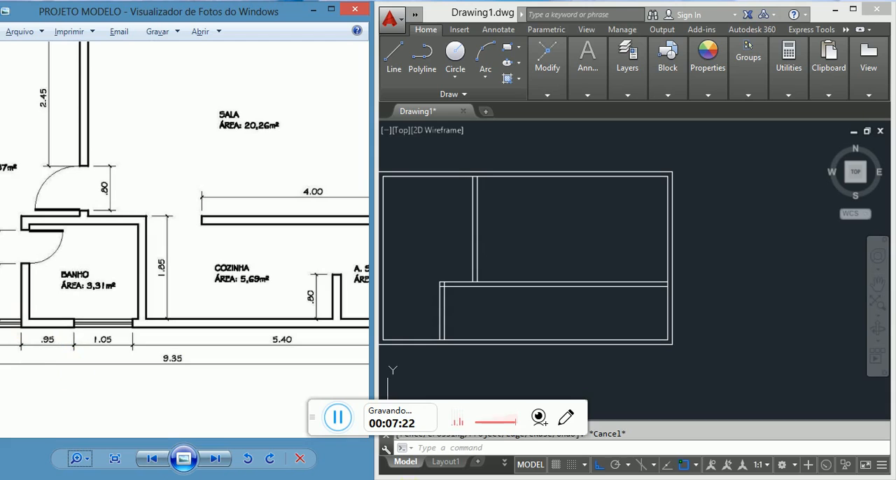
click(471, 479)
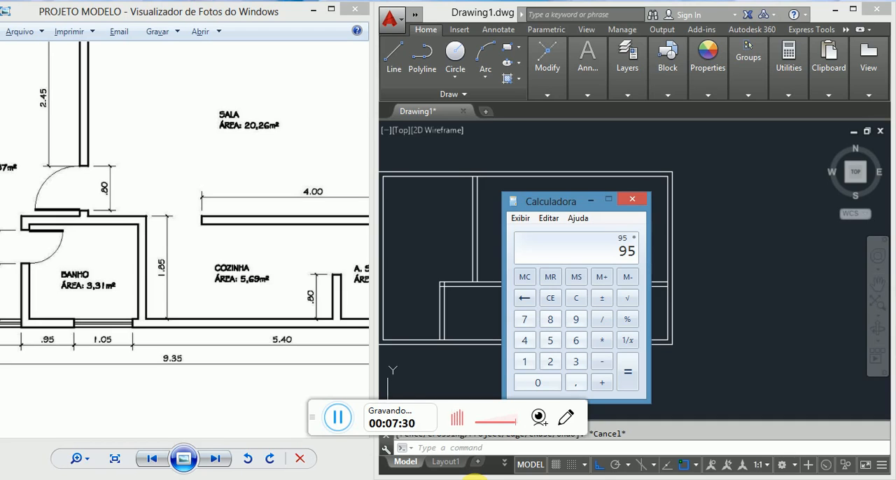
click(632, 199)
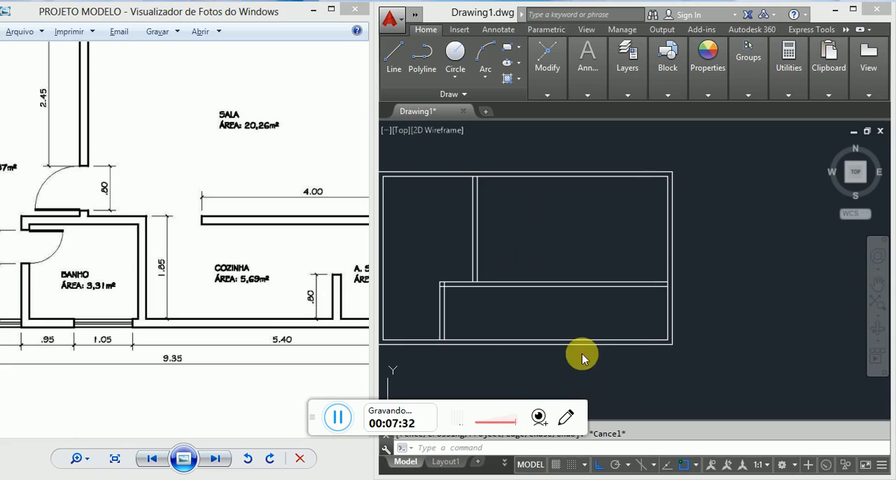
click(476, 479)
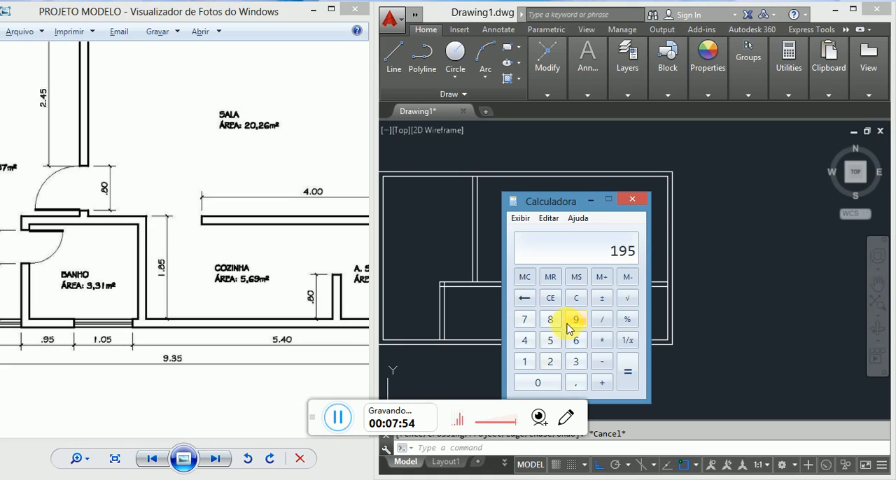
click(634, 200)
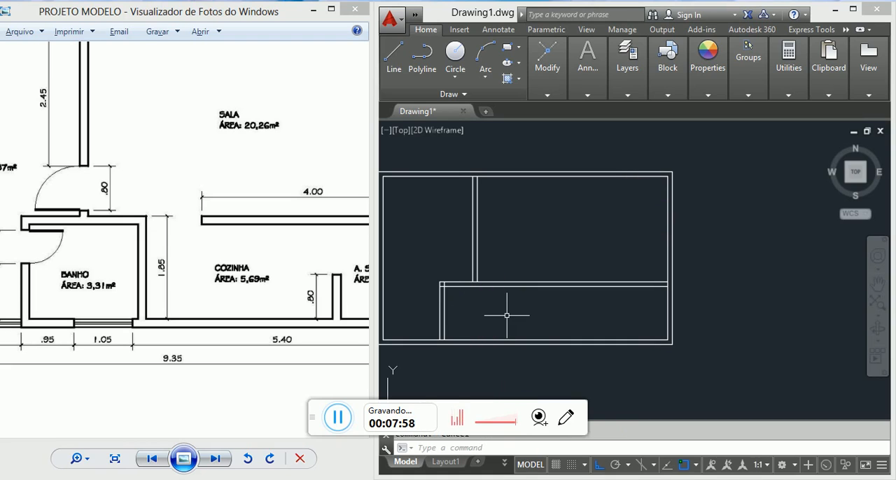
Step: Offset the inner line of the bathroom's left wall 195 units towards COZINHA for the bathroom's right wall
text(o)
key(Return)
text(195)
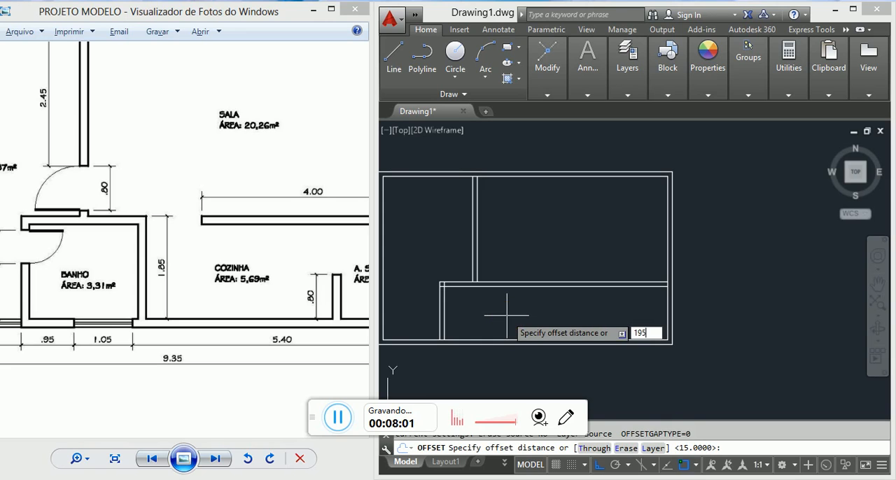
key(Return)
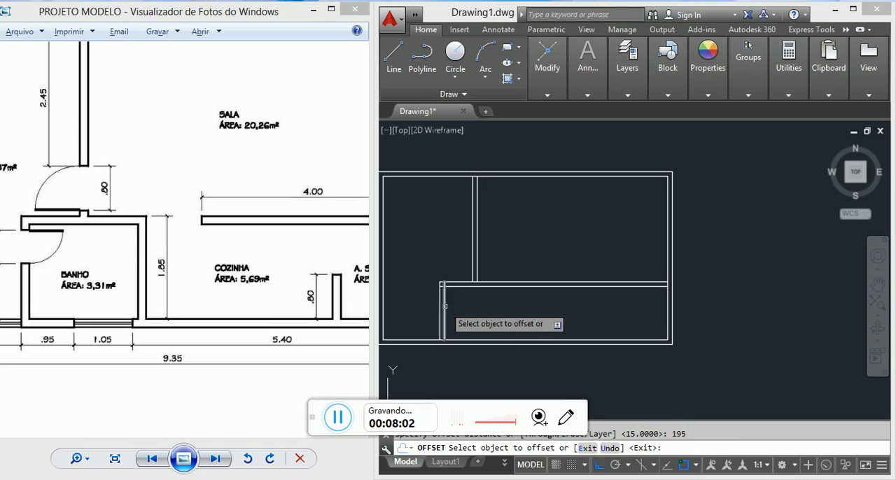
click(443, 307)
click(517, 319)
key(Escape)
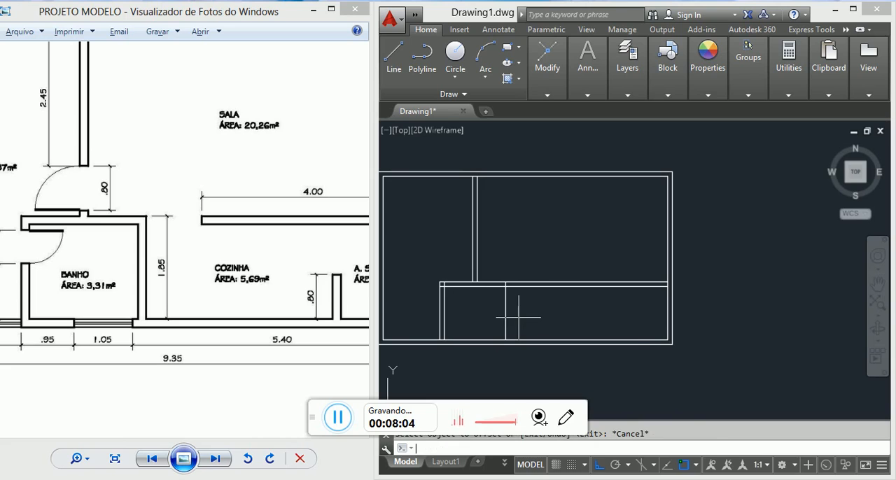
Step: Offset the bathroom's right wall line 15 units towards COZINHA to give the wall its thickness
text(o)
key(Return)
text(15)
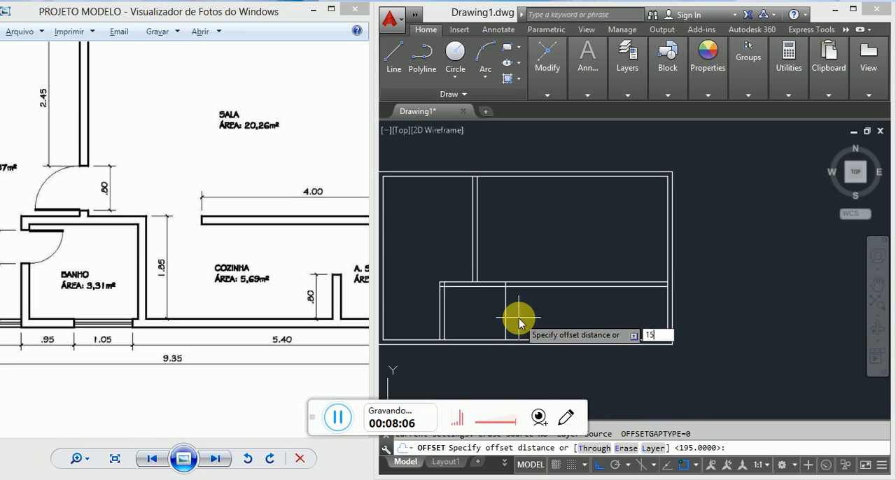
key(Return)
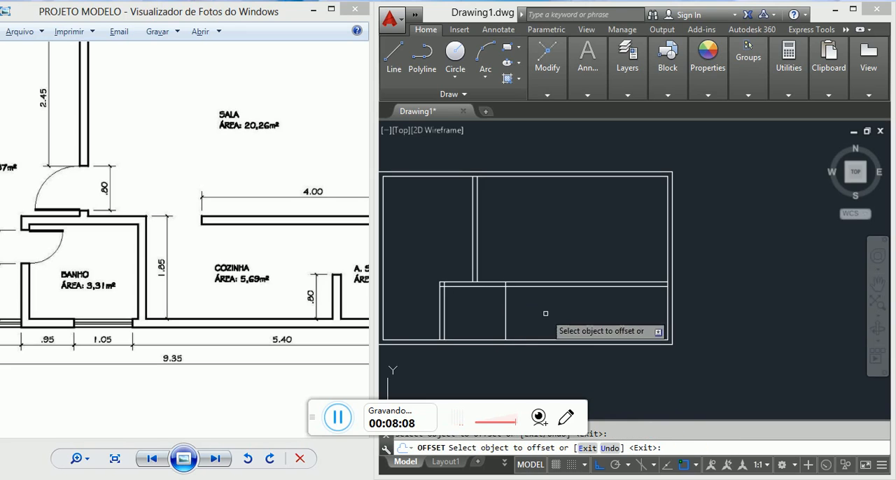
click(505, 310)
click(536, 315)
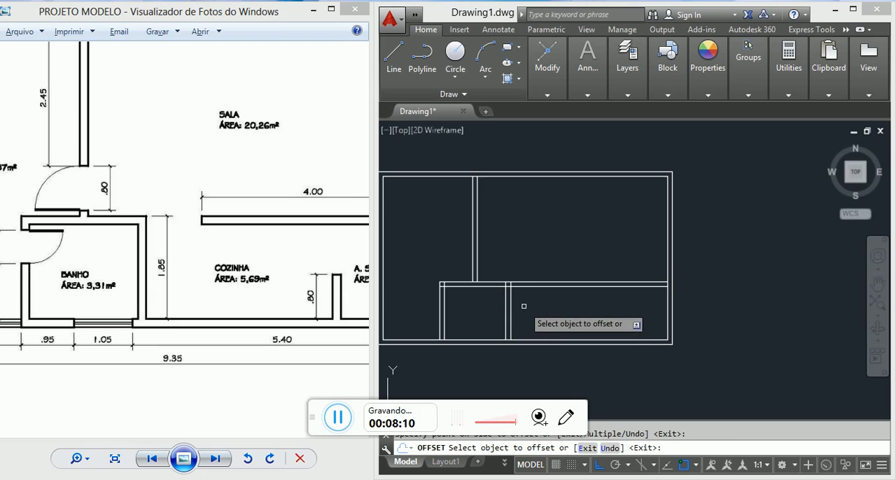
scroll(531, 294, down, 2)
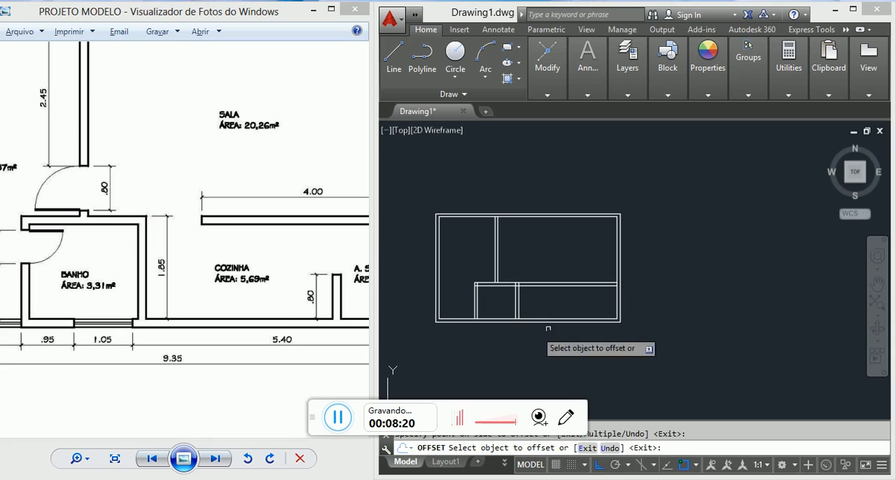
key(Escape)
Step: Offset the outer line of the bathroom's right wall 120 units towards COZINHA to mark the kitchen opening
scroll(513, 283, up, 3)
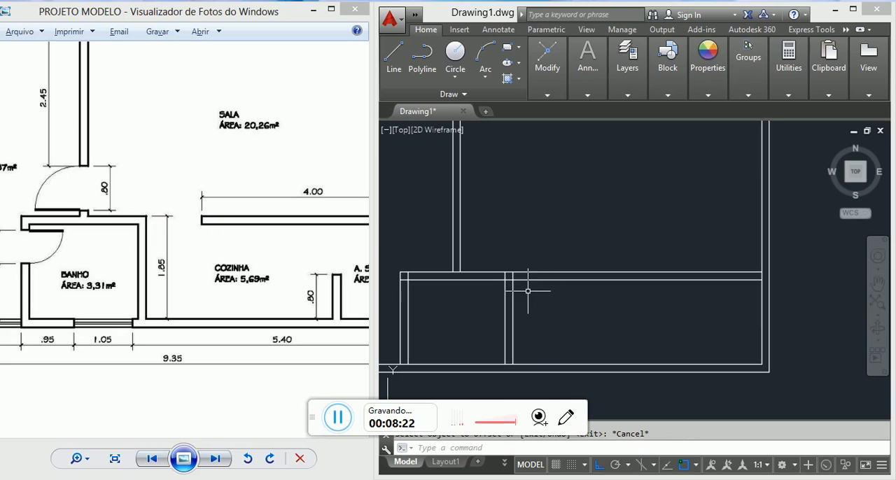
key(Return)
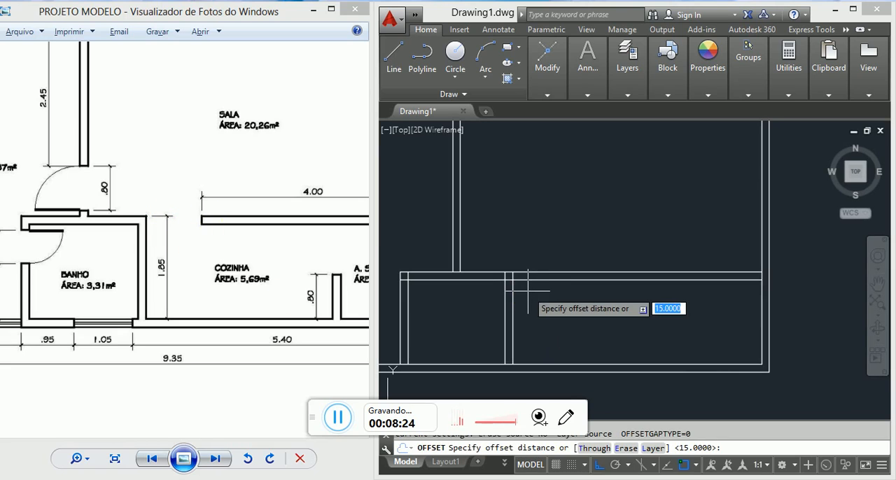
text(120)
key(Return)
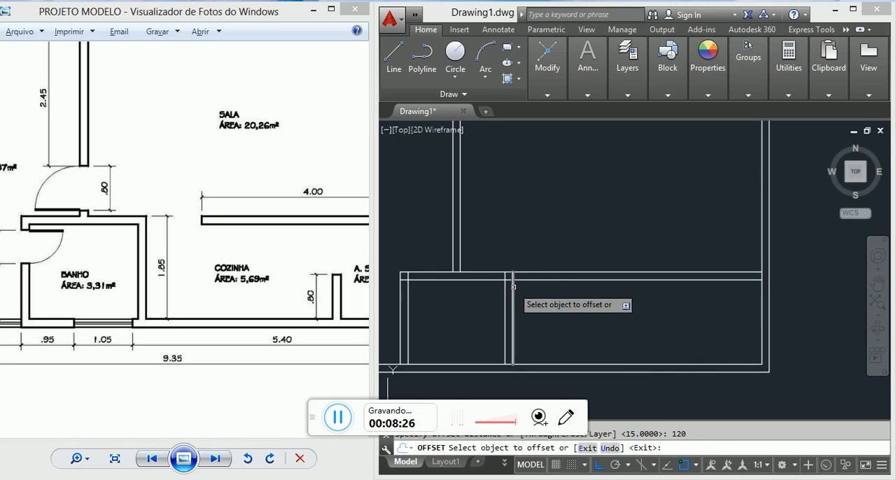
click(513, 290)
click(574, 297)
key(Escape)
Step: Trim the horizontal wall across the kitchen opening and cut the 120-unit offset line down to the wall's end cap
text(TR)
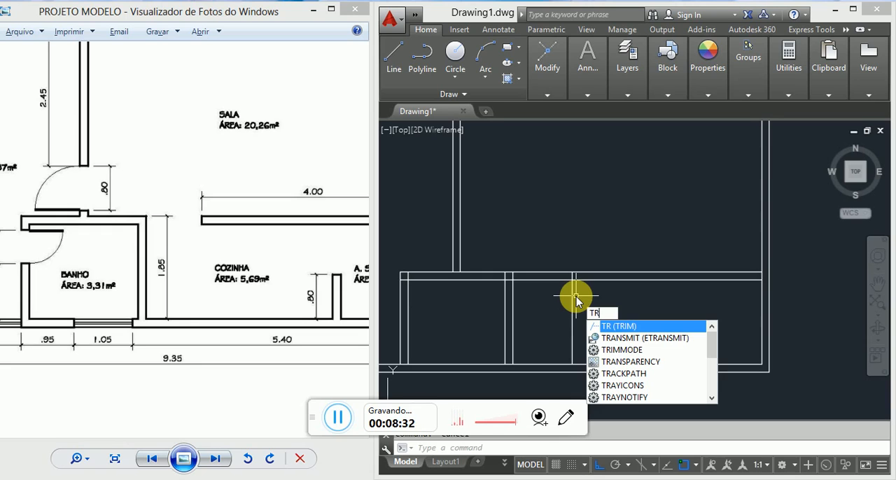
key(Return)
key(Return)
click(556, 253)
click(540, 284)
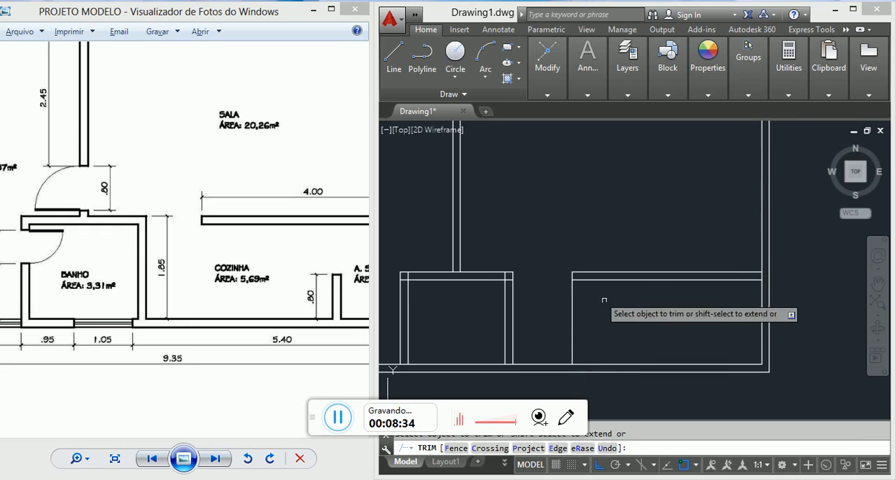
click(605, 301)
click(542, 288)
scroll(553, 284, down, 3)
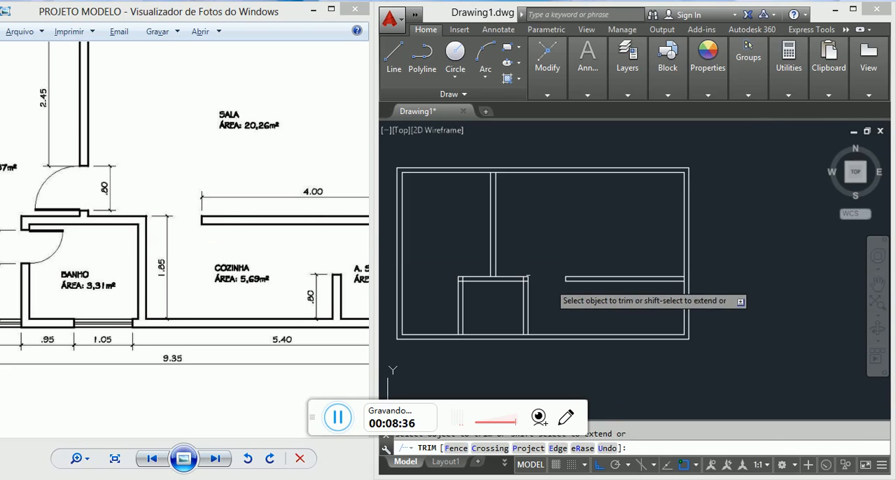
key(Escape)
Step: Check the SALA–COZINHA wall length in the reference plan and offset the inner line of the right outer wall 400 units inwards
drag(283, 199, 176, 195)
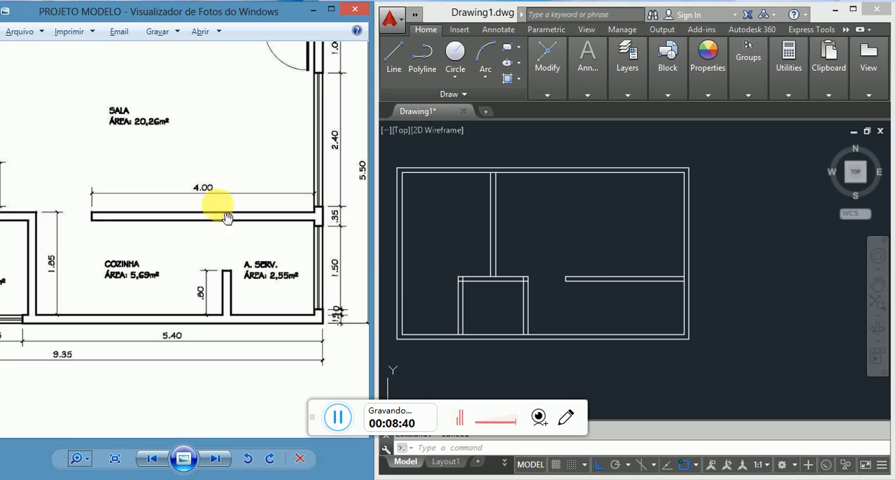
click(670, 272)
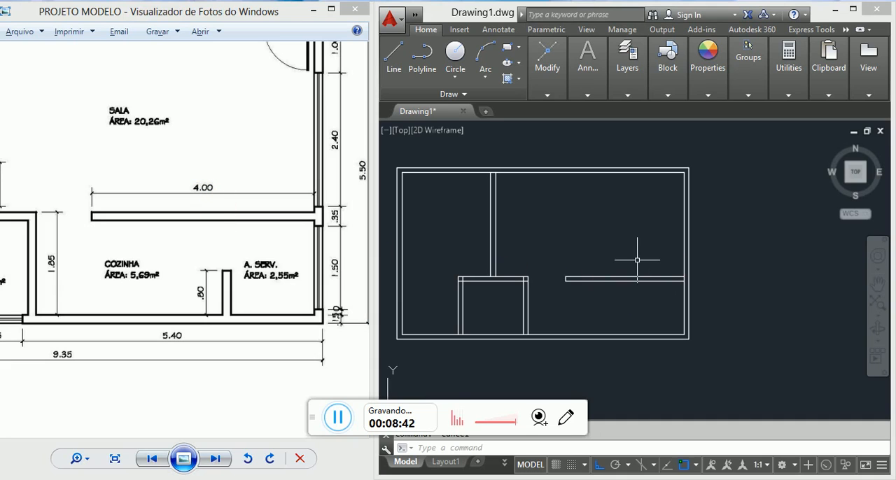
text(o)
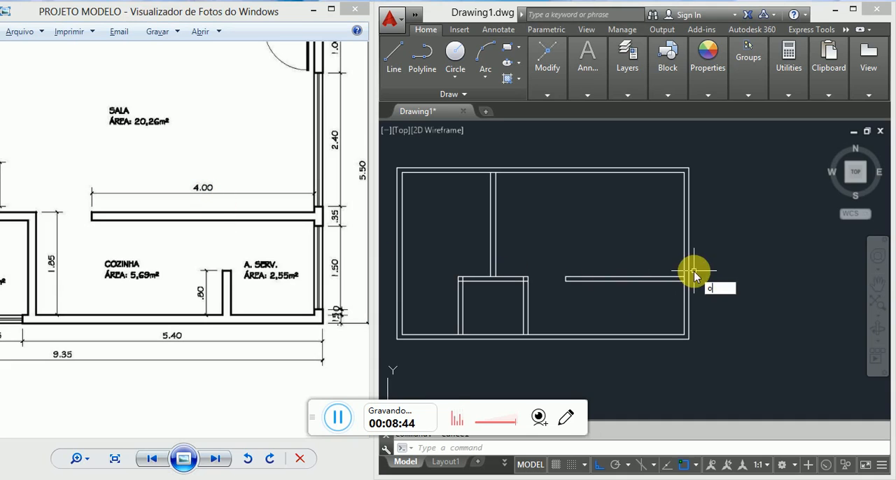
key(Escape)
text(o)
key(Return)
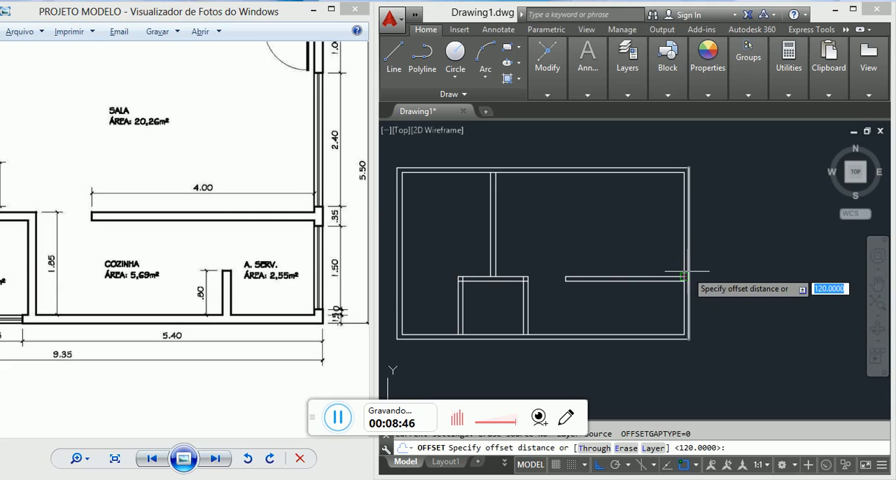
text(400)
key(Return)
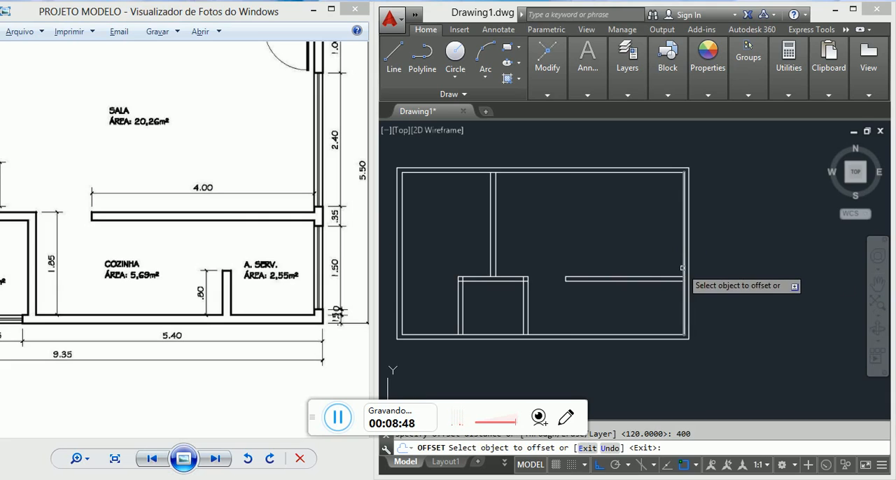
click(684, 269)
click(612, 263)
scroll(556, 286, up, 7)
key(Escape)
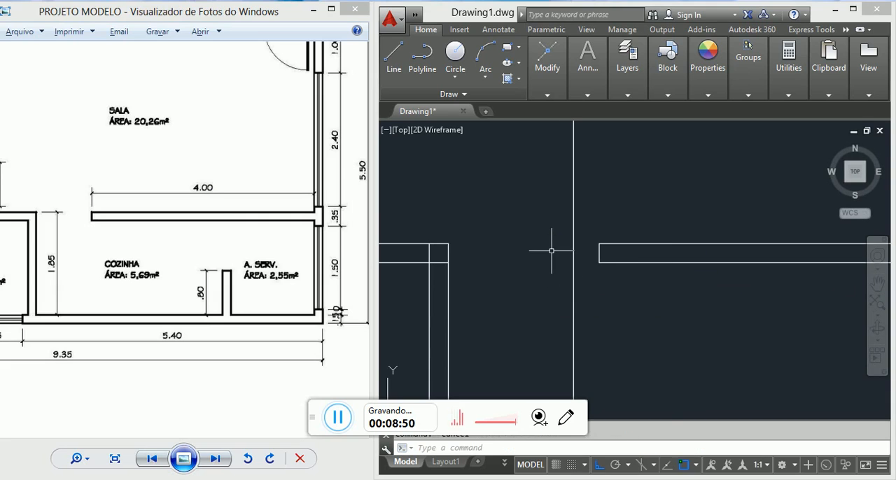
Step: Measure the distance from the bathroom's upper-right corner to the 400-unit offset line
text(di)
key(Return)
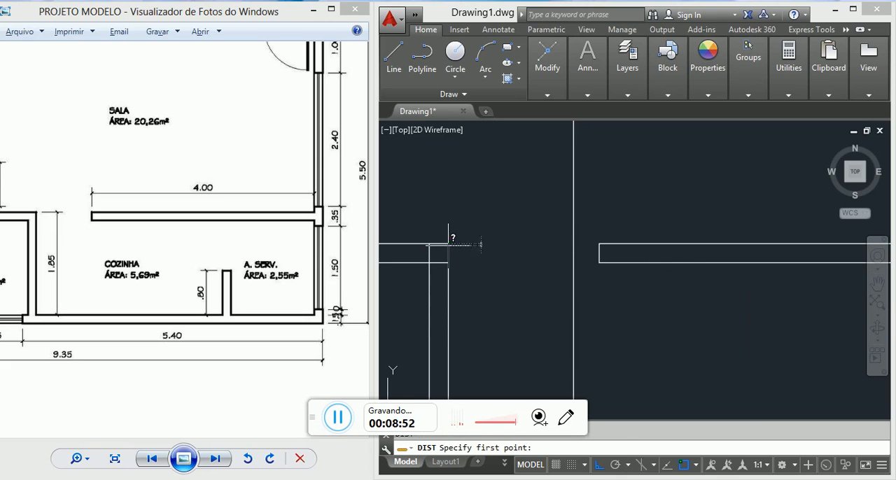
click(449, 245)
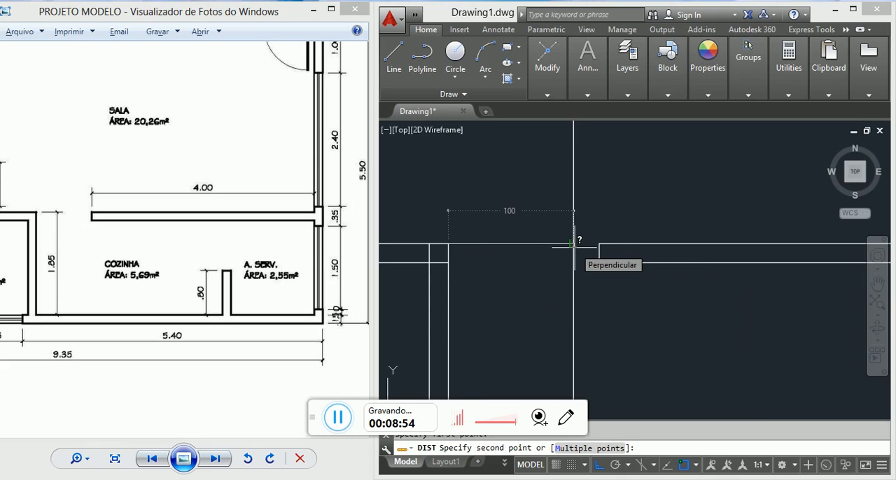
key(Escape)
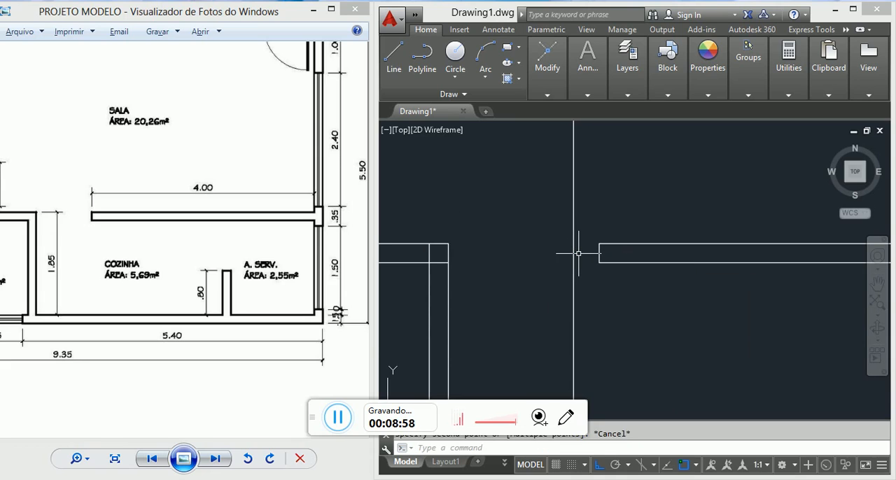
Step: Erase the short end line that closes the SALA–COZINHA wall at the kitchen opening
scroll(578, 249, down, 4)
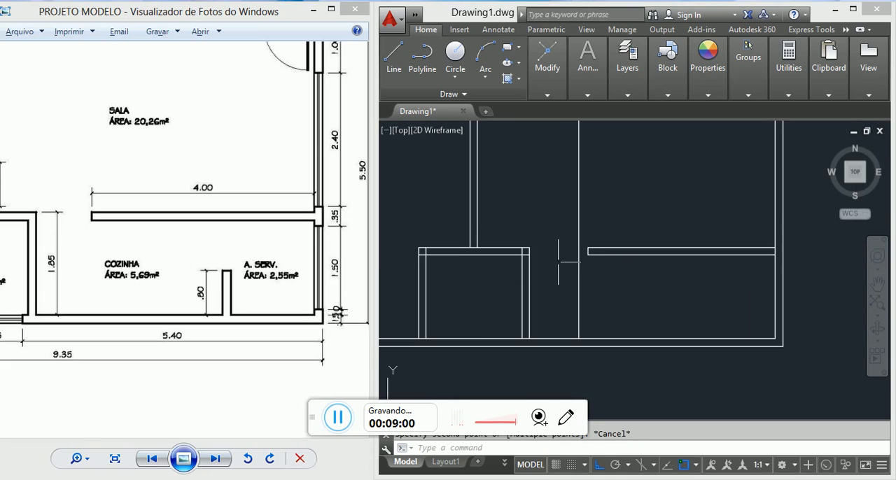
scroll(582, 258, up, 2)
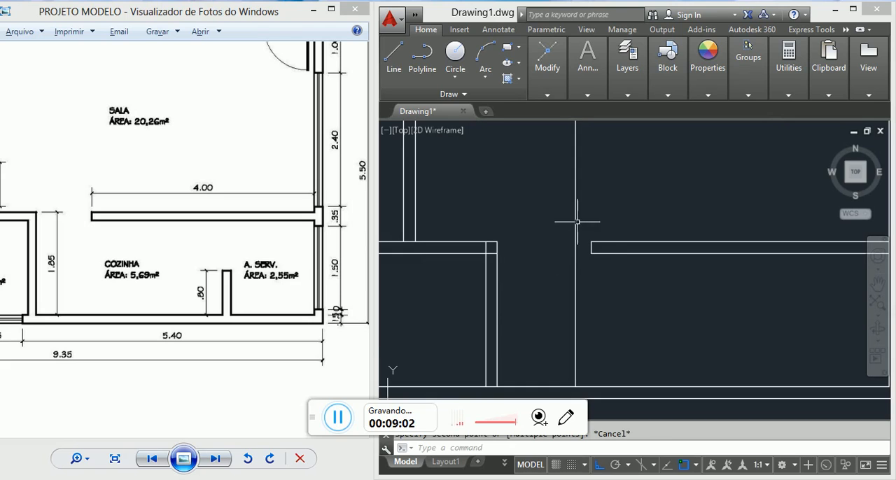
click(587, 240)
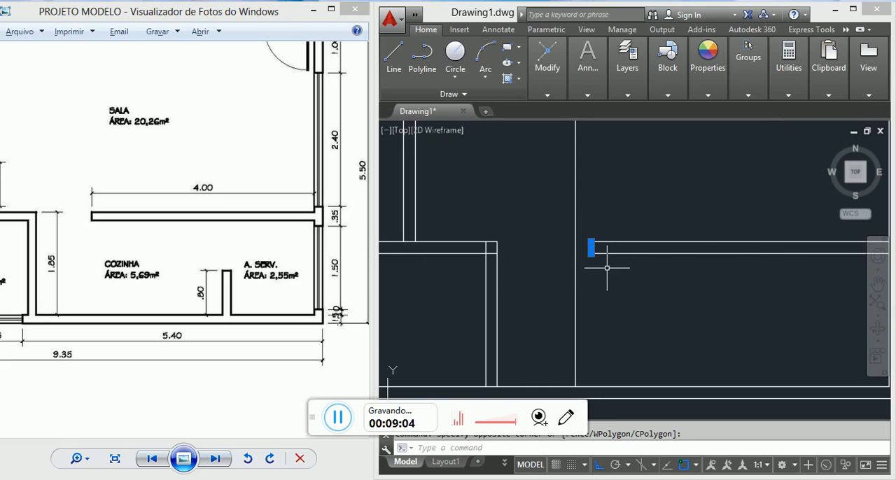
click(607, 268)
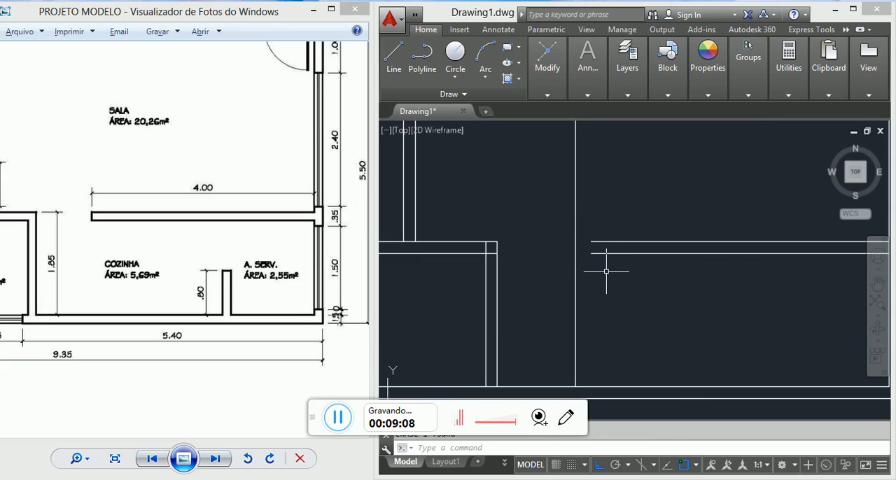
Step: Try to extend both lines of the SALA–COZINHA wall to the 400-unit offset line
text(ex)
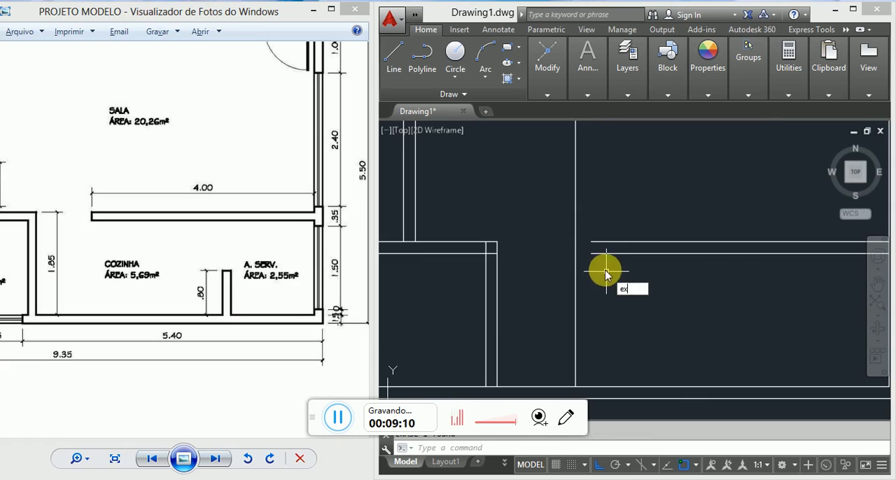
key(Return)
key(Escape)
text(ex)
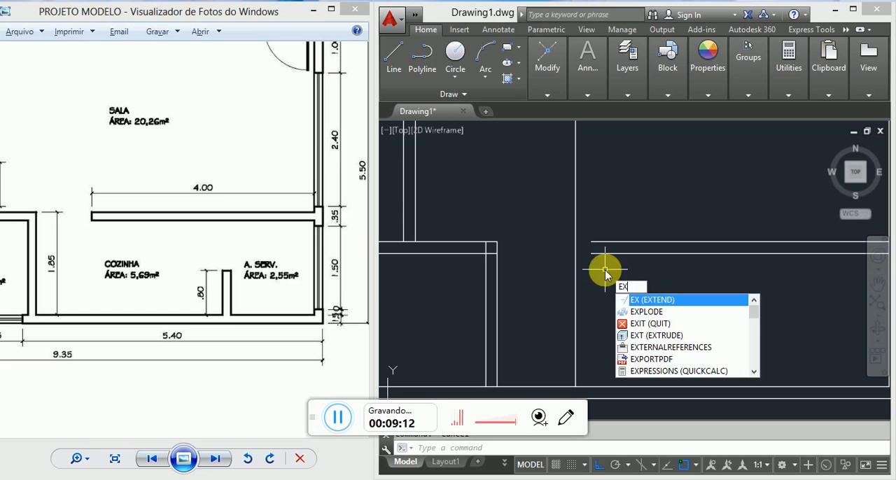
key(Return)
key(Return)
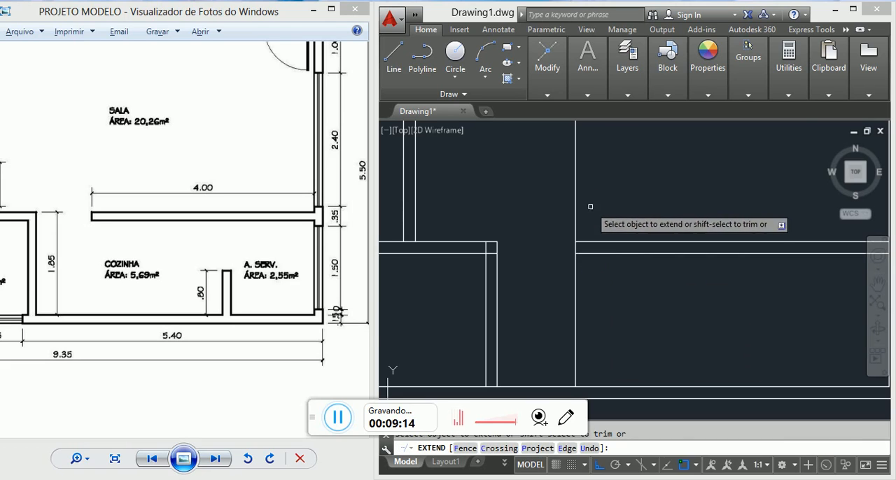
scroll(588, 203, down, 5)
scroll(544, 296, up, 3)
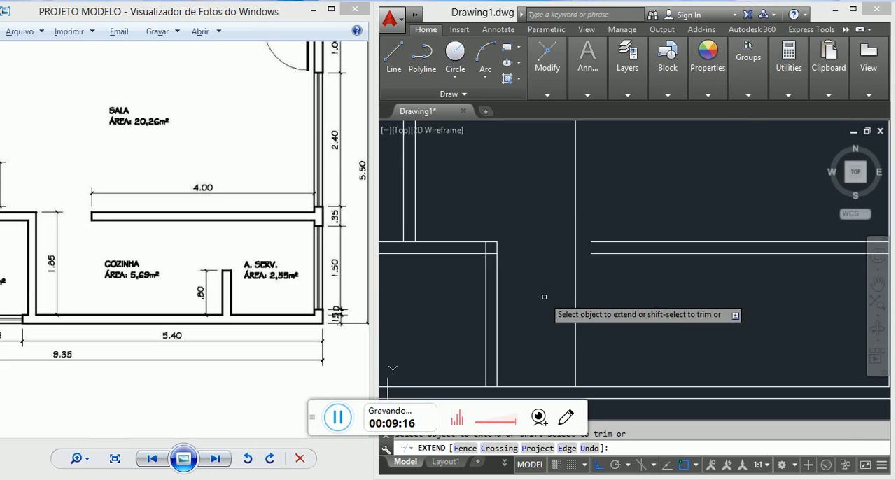
key(Escape)
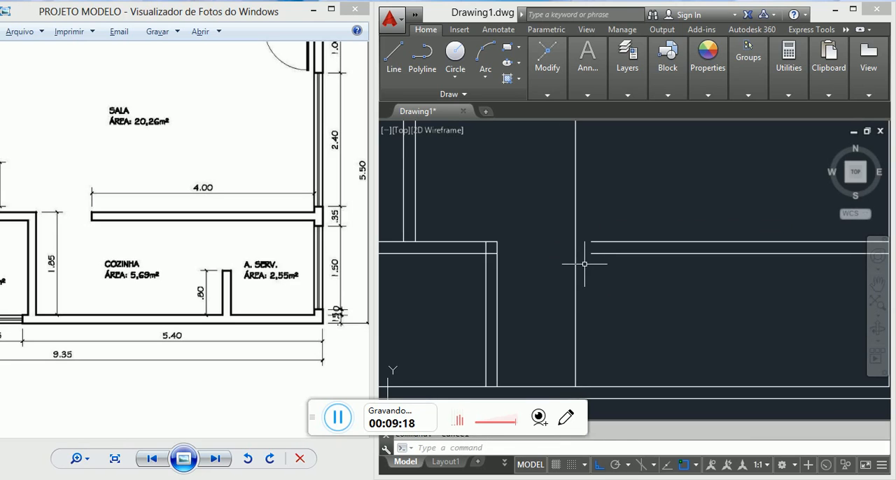
Step: Fillet the 400-unit offset line with the upper and lower lines of the SALA–COZINHA wall to form its square end
text(f)
key(Return)
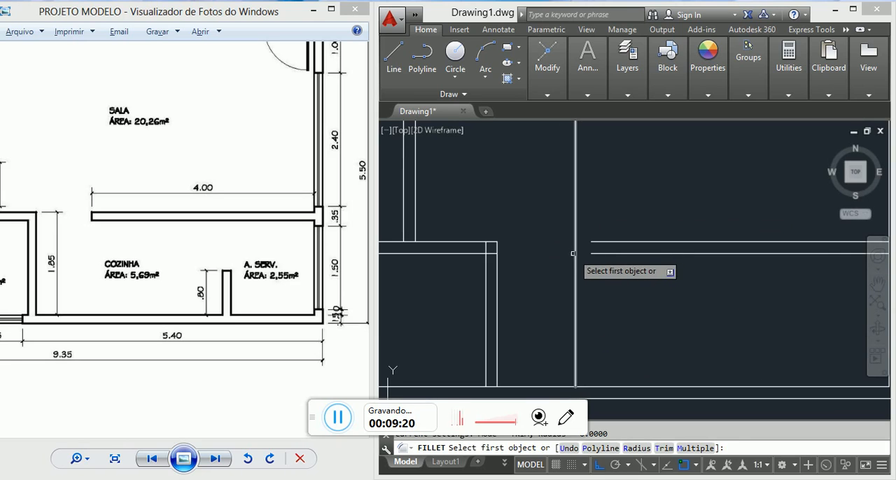
click(575, 253)
click(595, 244)
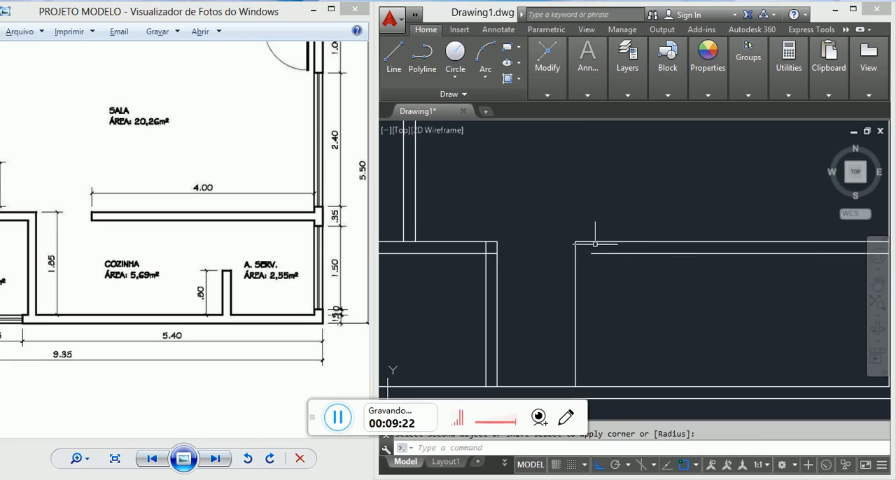
key(Escape)
key(Return)
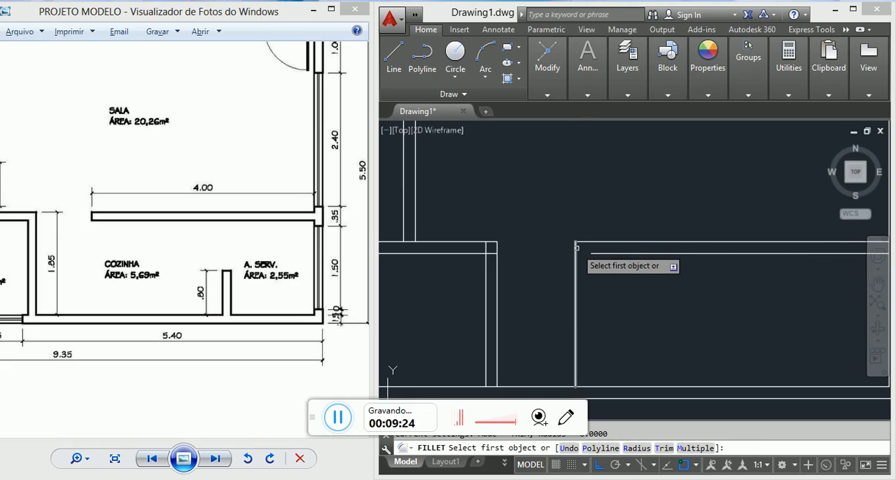
click(580, 246)
click(598, 253)
key(Escape)
scroll(598, 252, down, 5)
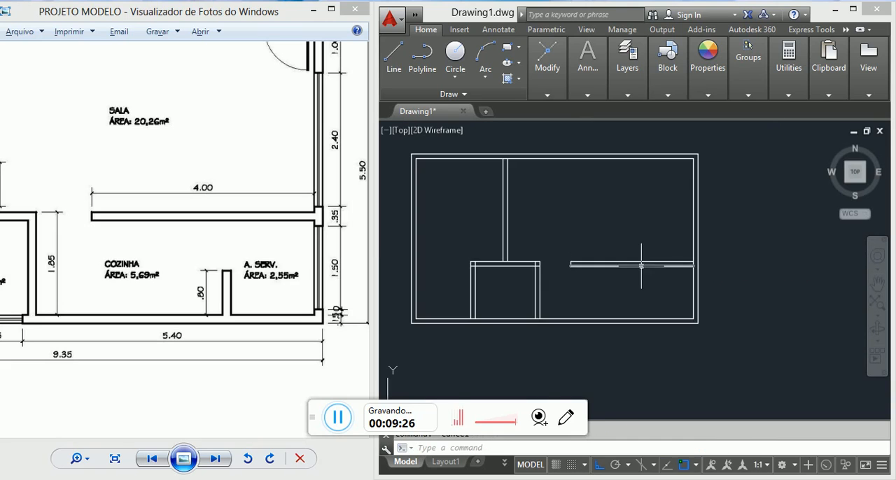
Step: Measure the length of the SALA–COZINHA partition from its free end to the inner face of the right exterior wall
text(di)
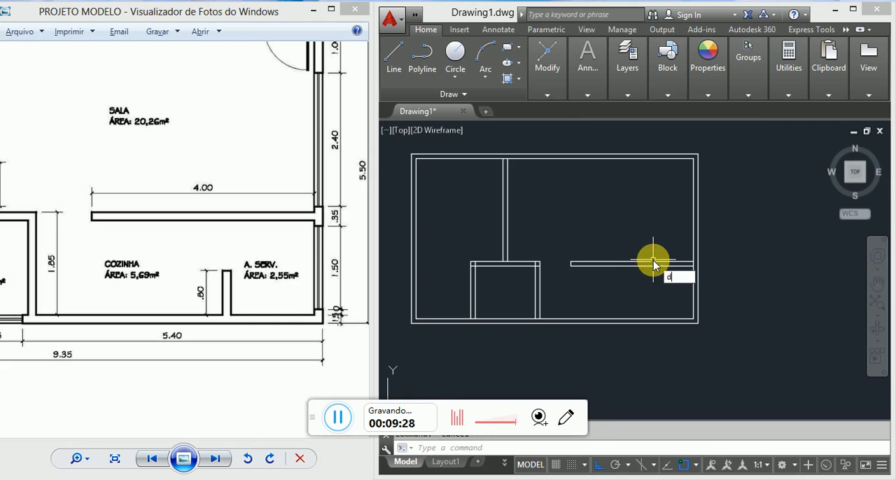
key(Return)
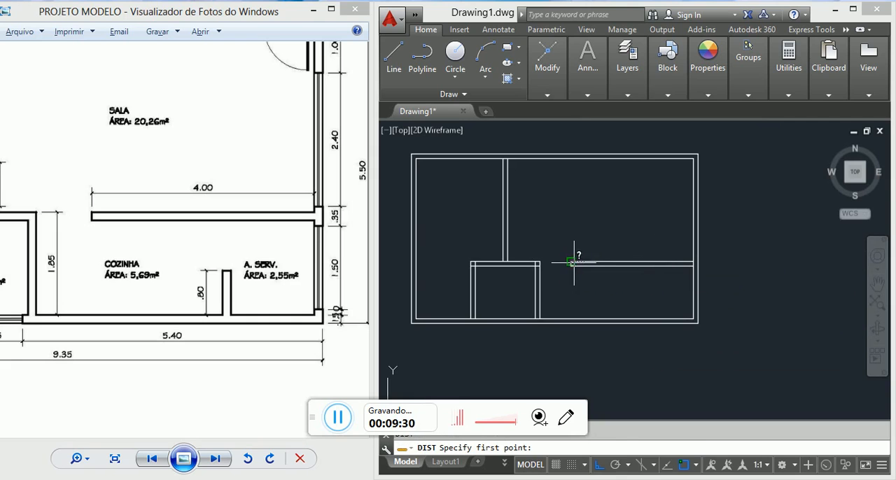
click(571, 263)
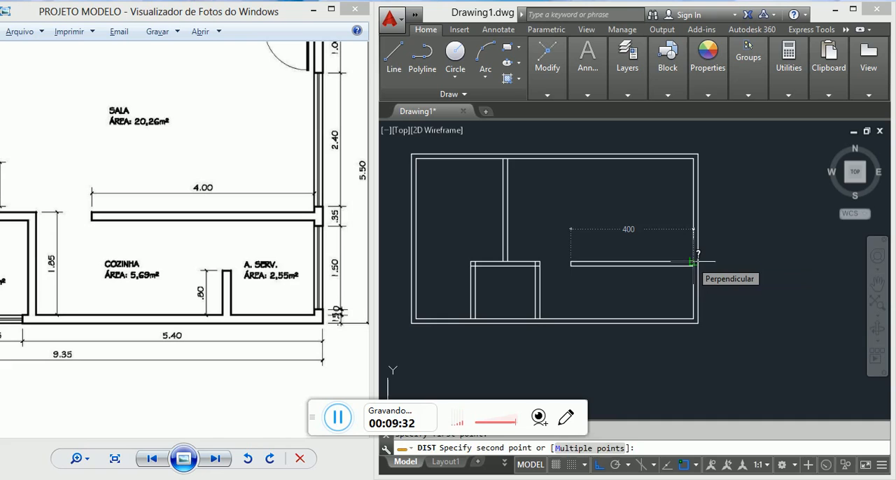
key(Escape)
Step: Examine the reference plan's dimensions around BANHO, COZINHA and A. SERV. for the remaining walls
click(239, 369)
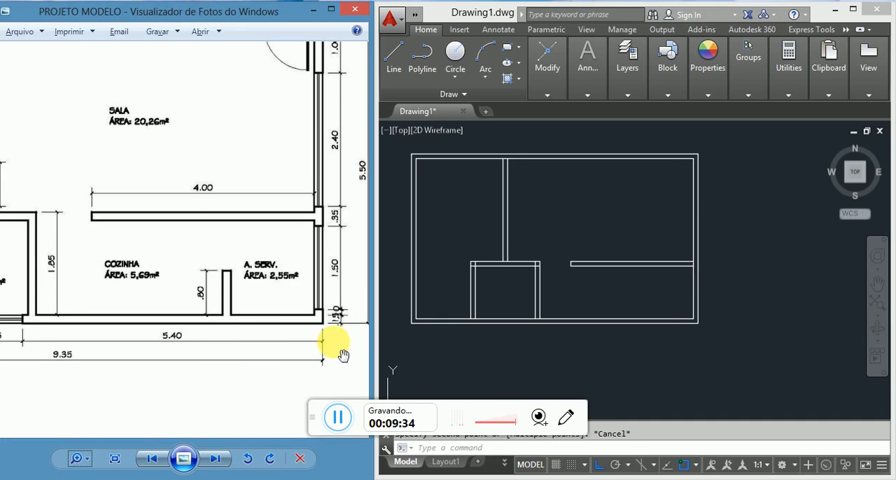
scroll(266, 330, down, 1)
scroll(301, 279, down, 1)
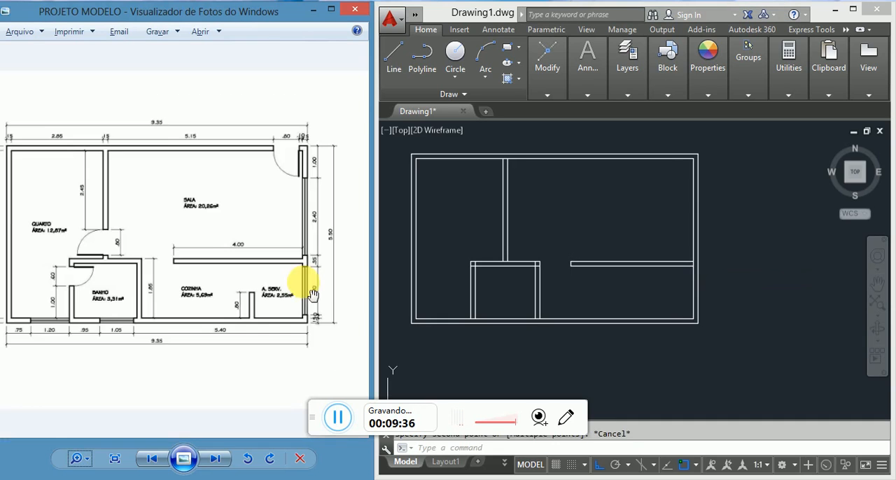
scroll(129, 371, up, 1)
scroll(209, 359, up, 1)
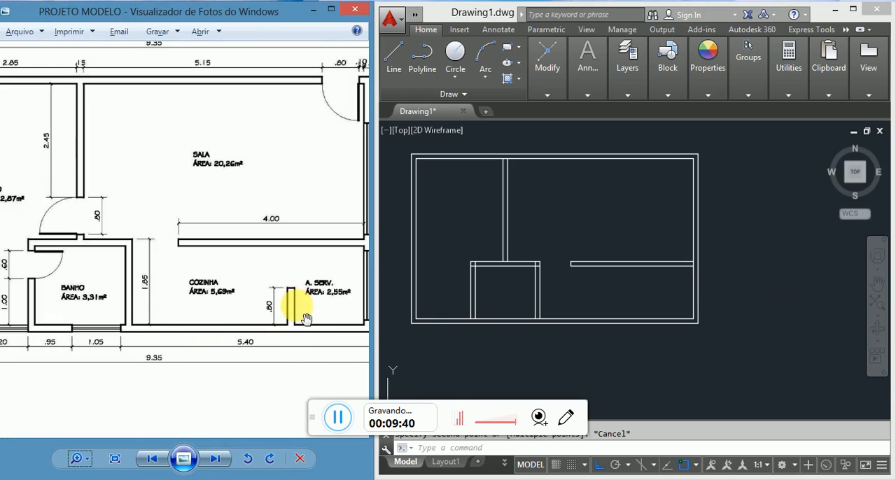
scroll(255, 272, down, 1)
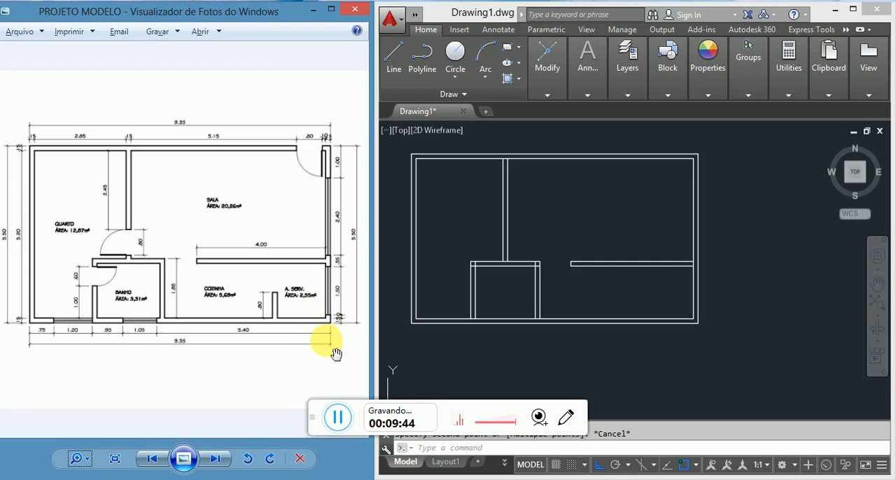
scroll(333, 351, up, 1)
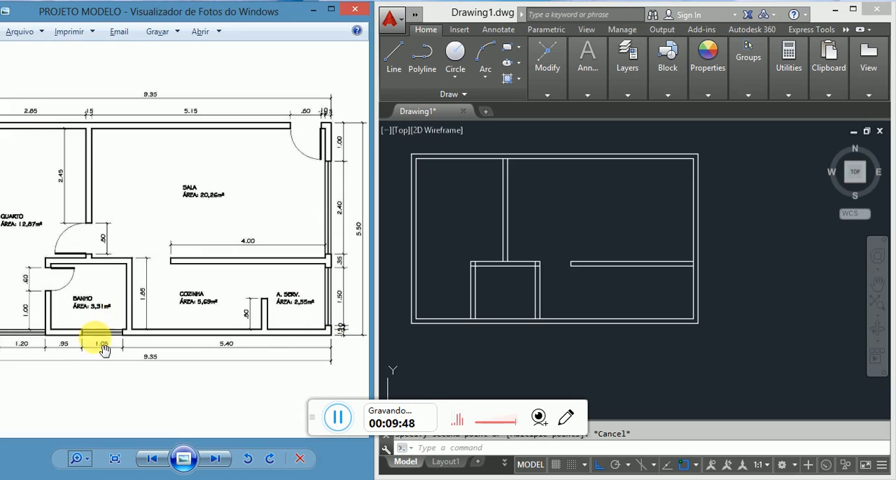
scroll(105, 353, up, 1)
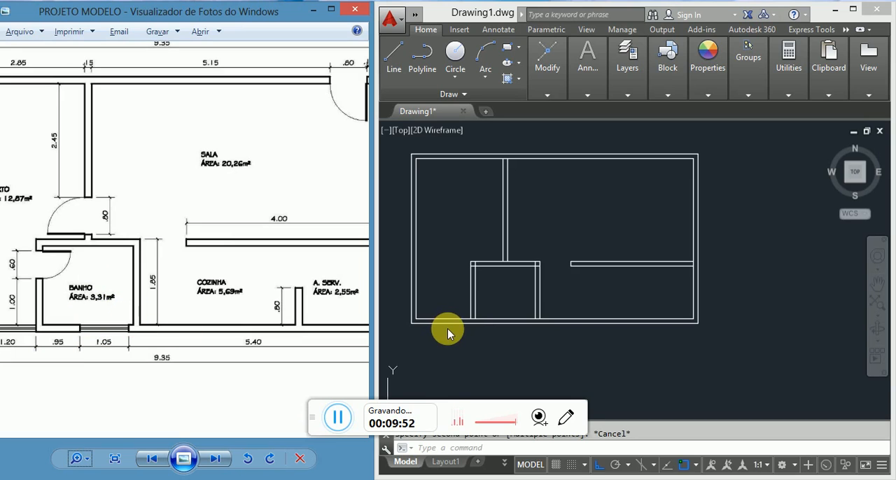
Step: Measure the bathroom's inner width along the lower exterior wall, starting from the inner face of its left wall
text(di)
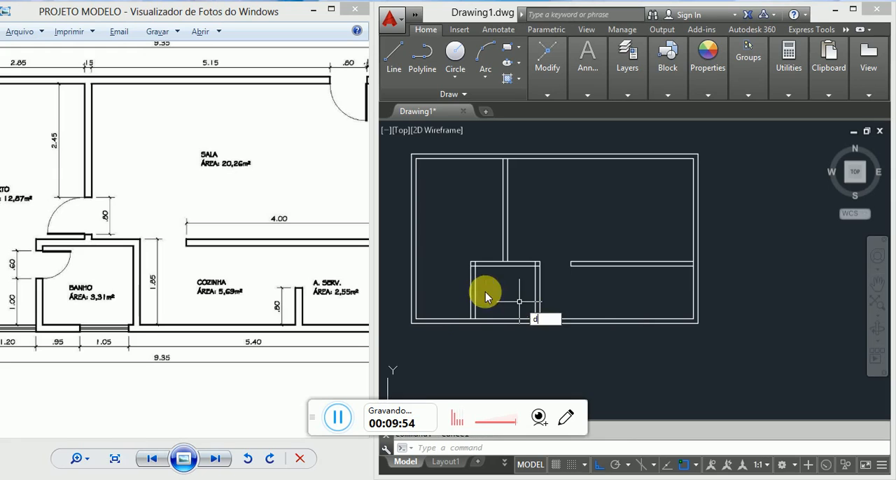
key(Return)
scroll(464, 315, up, 4)
click(464, 323)
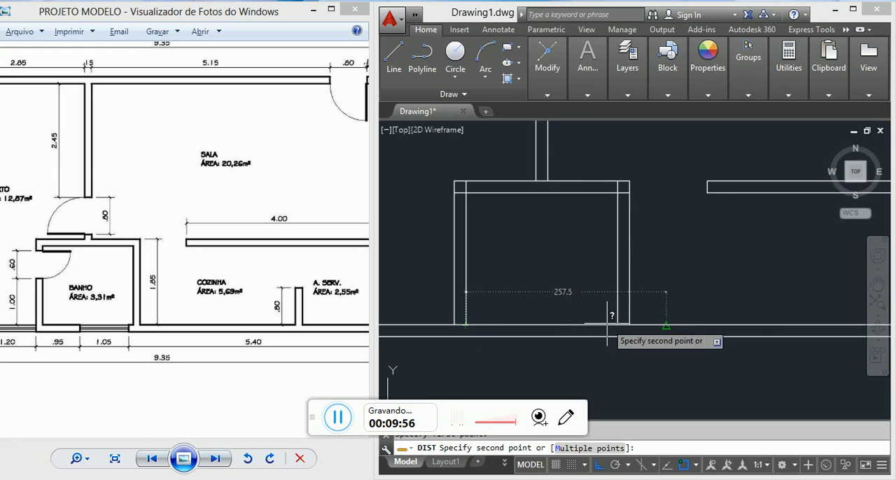
key(Escape)
scroll(378, 253, down, 2)
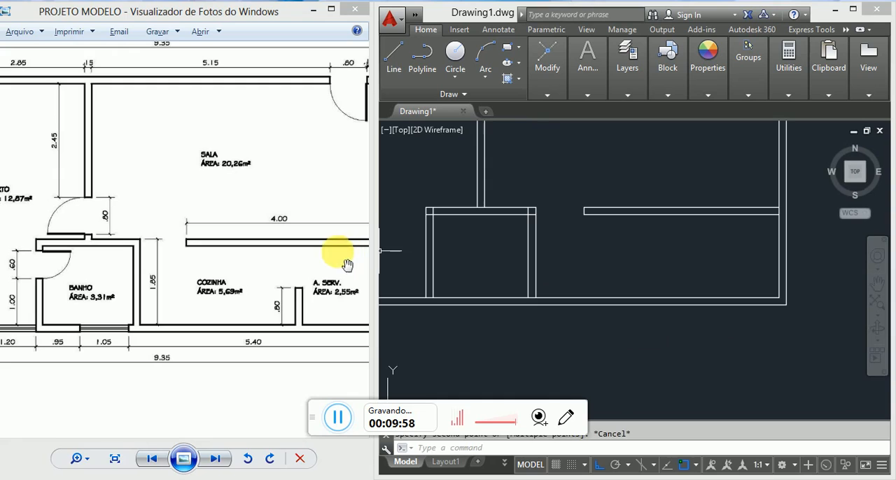
Step: Offset the inner line of the right exterior wall 170 units into the house for the COZINHA–A. SERV. wall
drag(289, 280, 258, 282)
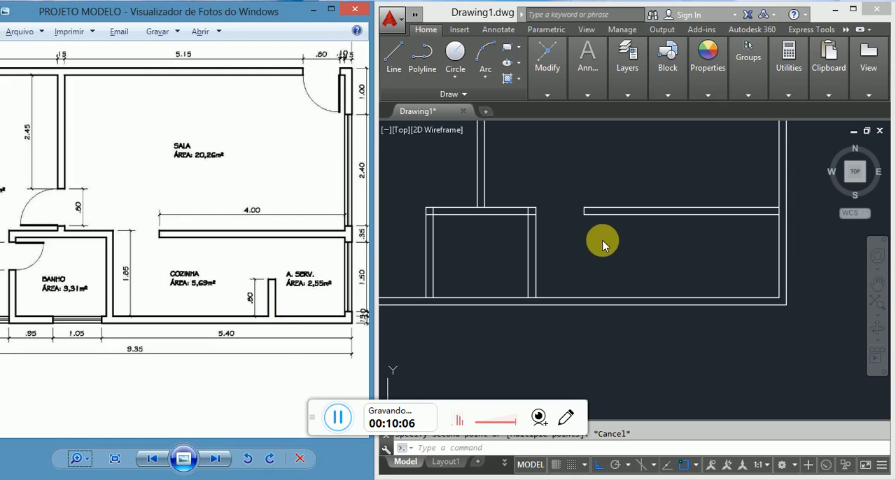
scroll(700, 259, down, 4)
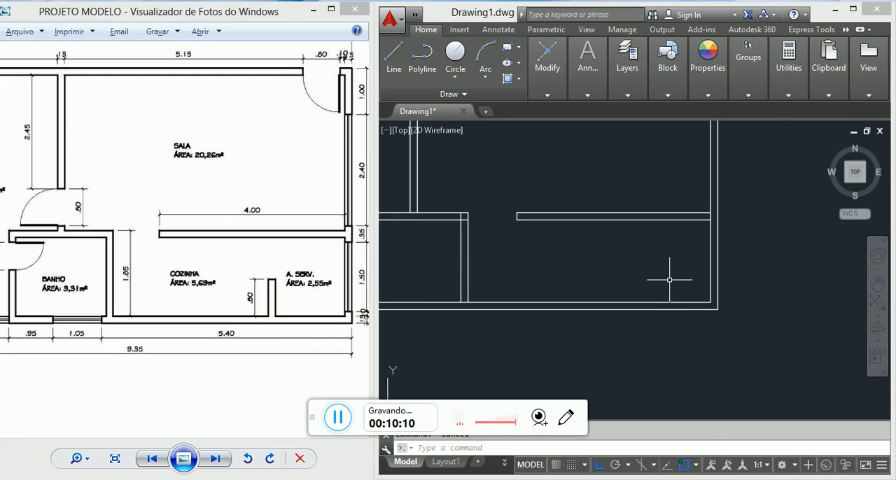
text(o)
key(Return)
text(17)
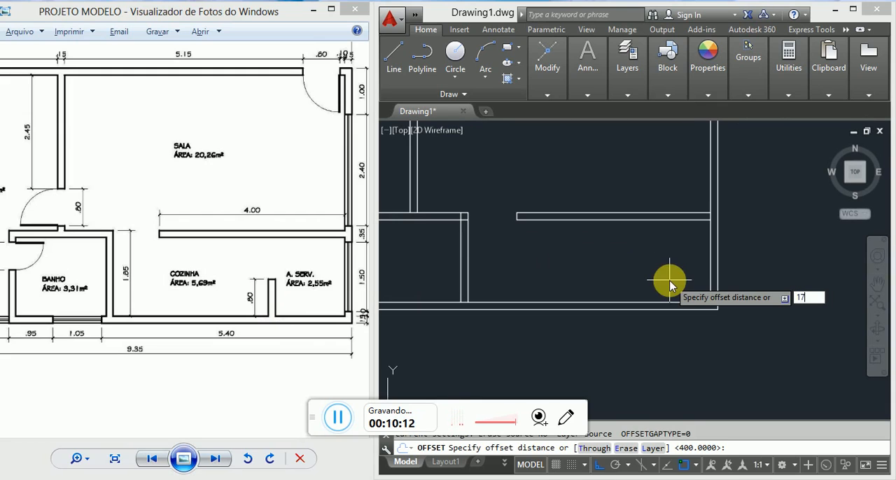
text(0)
key(Return)
click(710, 275)
click(640, 273)
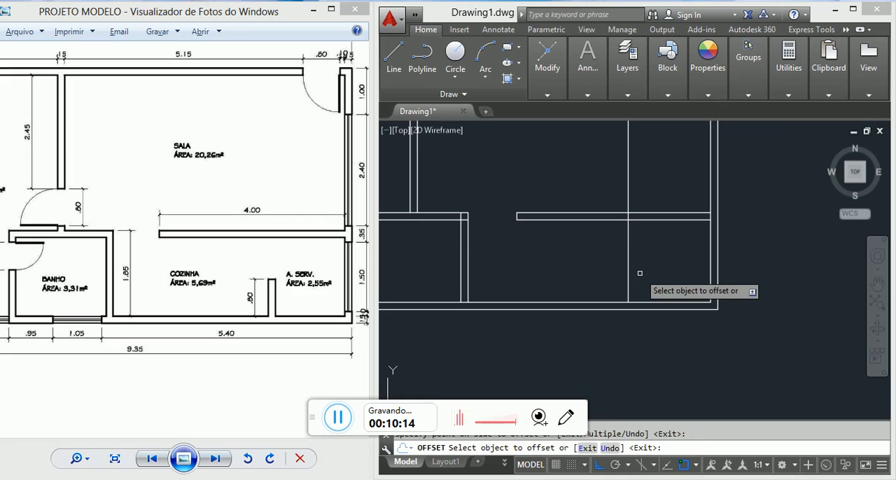
key(Return)
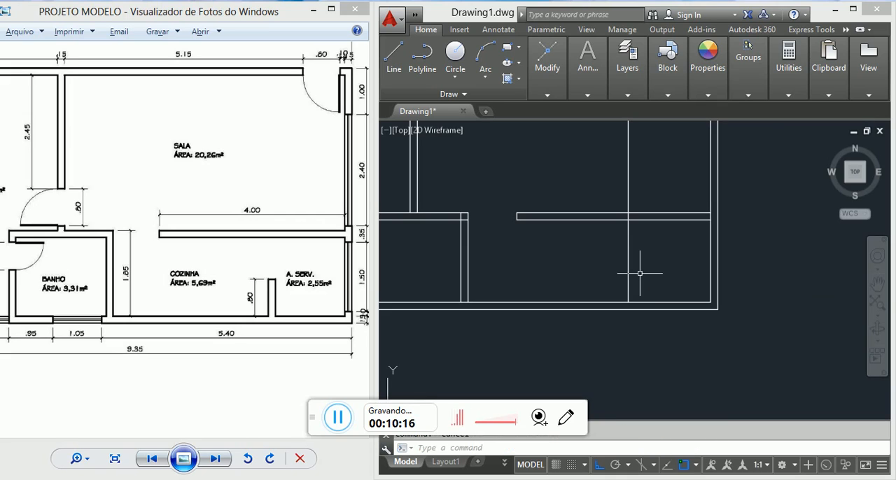
Step: Offset the new vertical line 15 units toward the kitchen to give the COZINHA–A. SERV. wall its thickness
key(Return)
text(15)
key(Return)
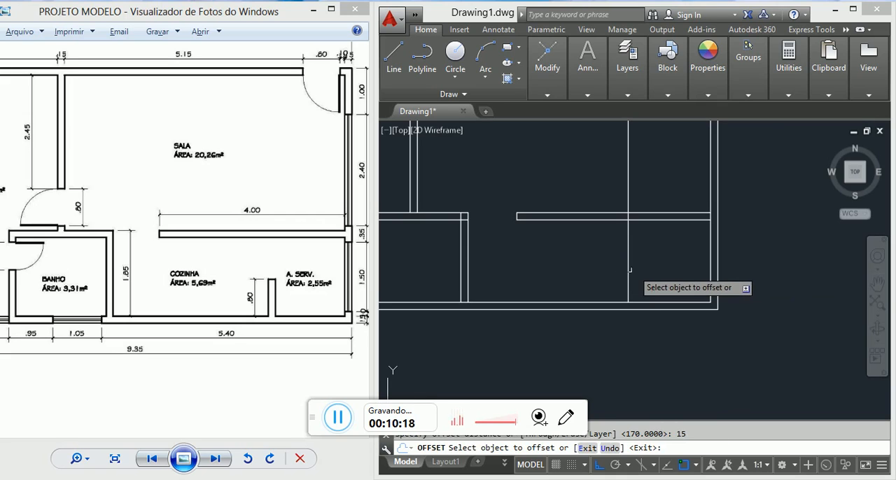
click(628, 260)
click(601, 260)
key(Escape)
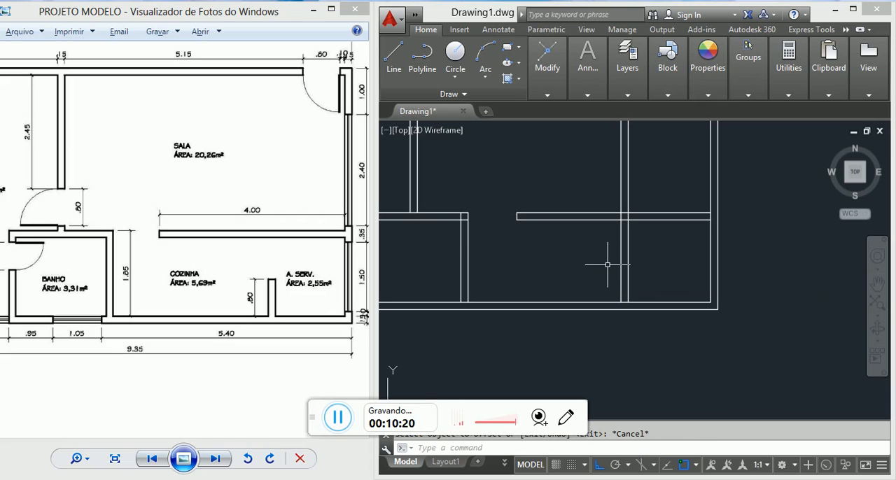
scroll(266, 310, up, 3)
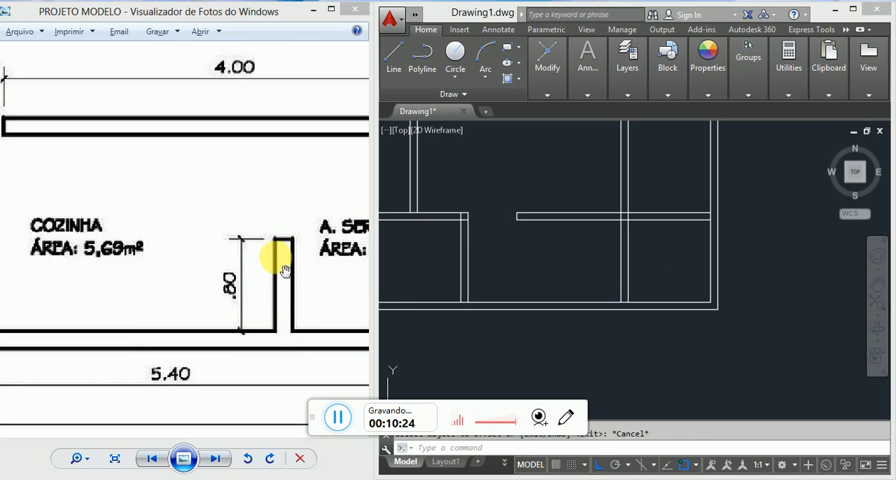
scroll(550, 257, down, 3)
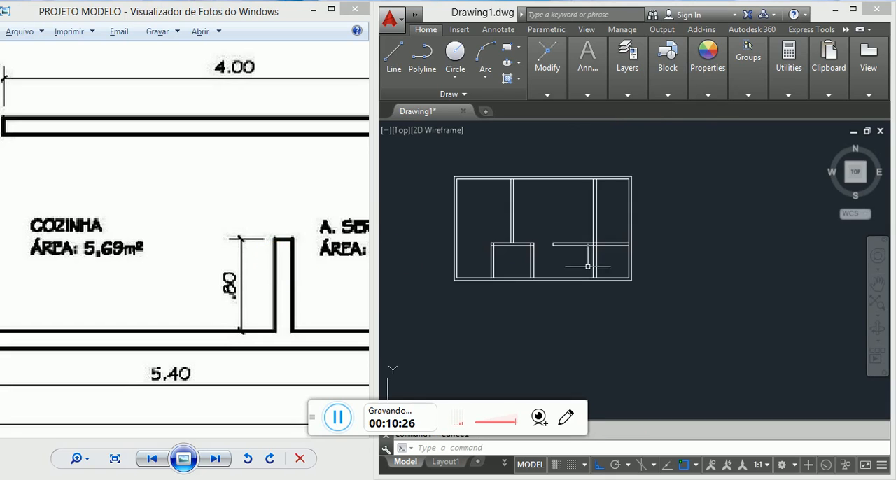
scroll(605, 273, up, 3)
text(o)
key(Return)
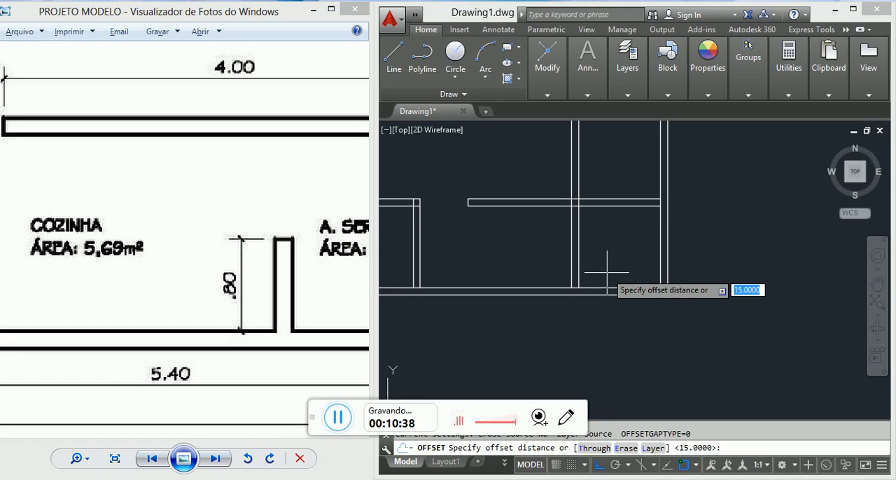
key(Escape)
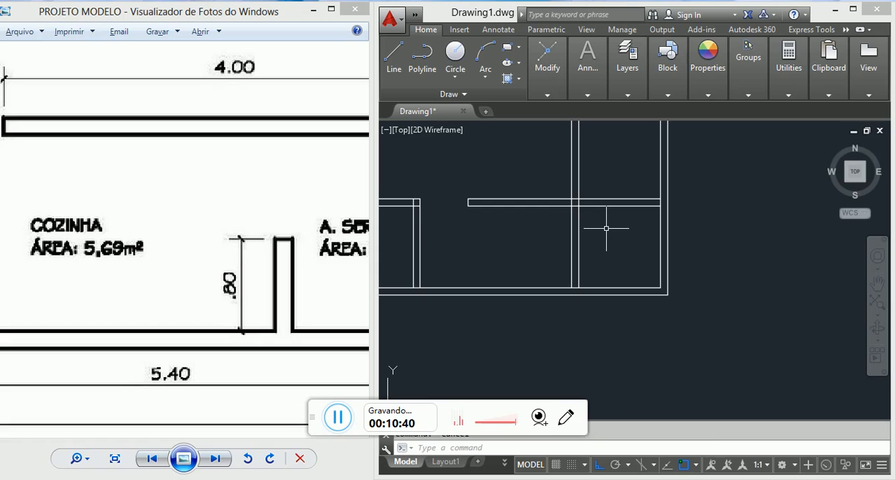
Step: Offset the inner line of the lower exterior wall 80 units upward for the end of the COZINHA–A. SERV. wall
text(o)
key(Return)
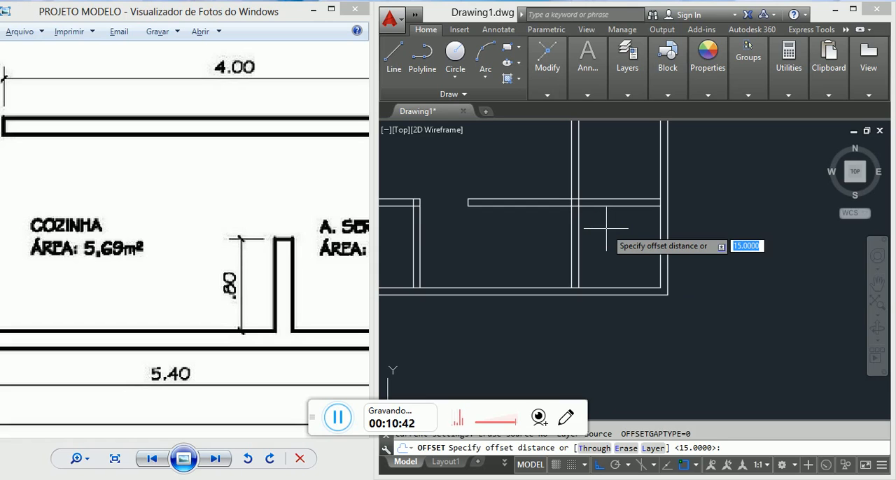
key(Return)
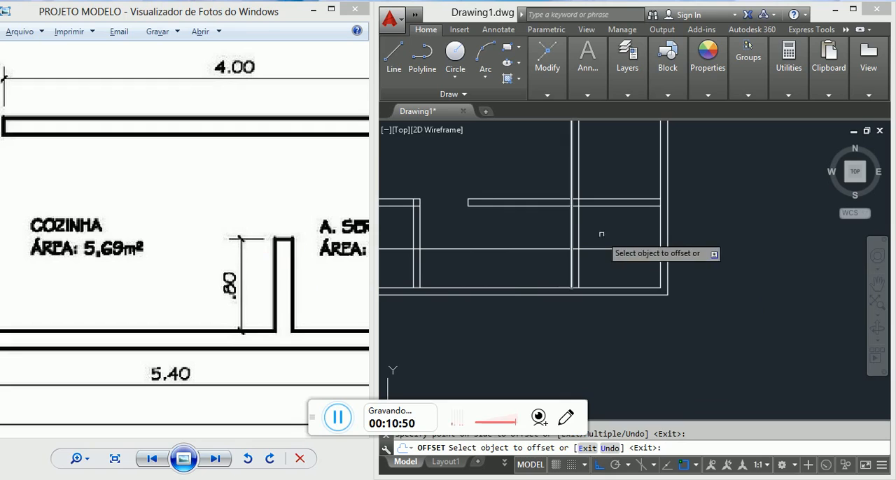
key(Escape)
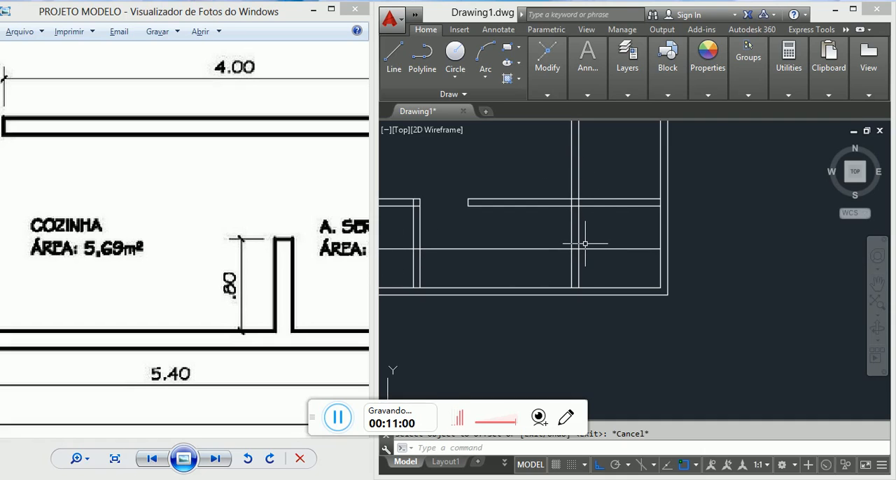
Step: Trim both vertical lines of the COZINHA–A. SERV. wall above the horizontal offset line
scroll(584, 244, up, 2)
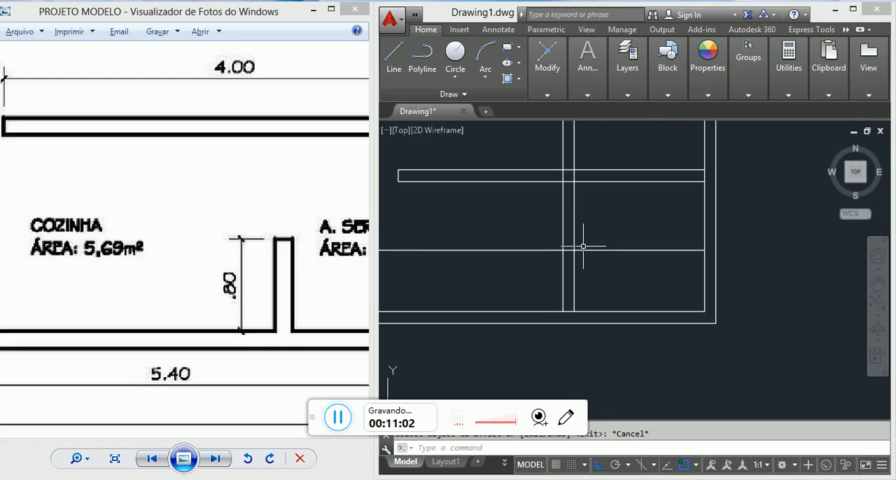
text(tr)
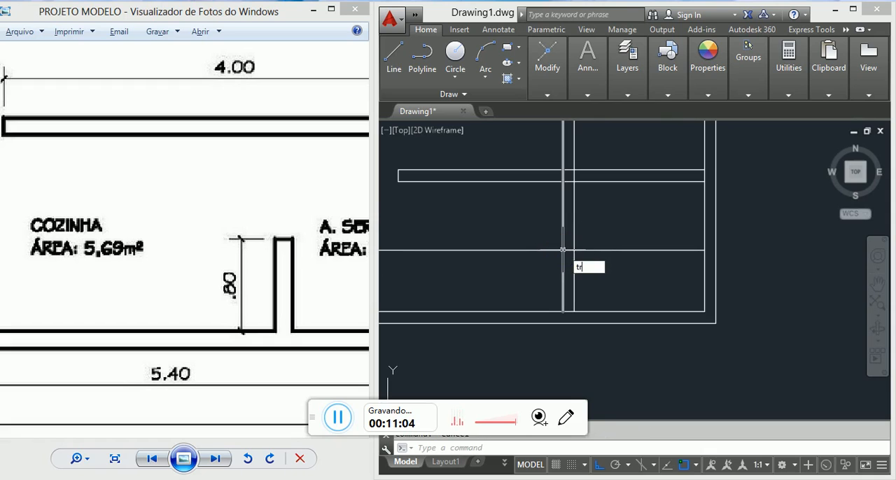
key(Return)
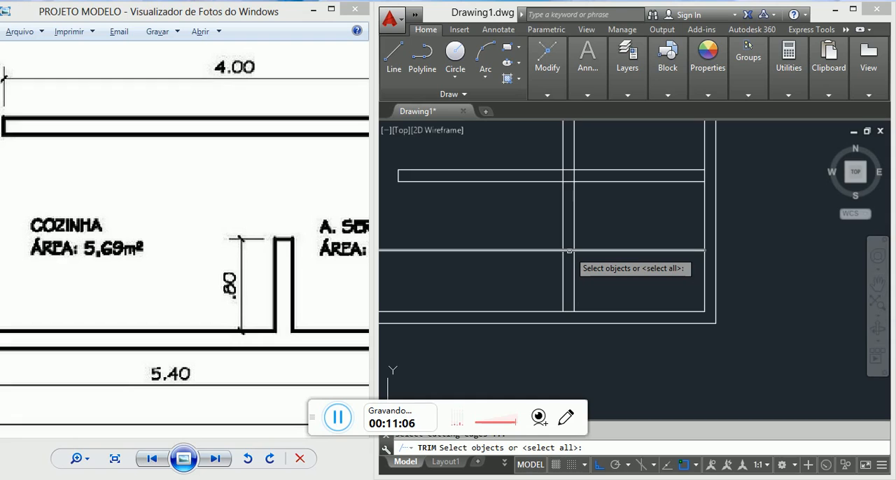
click(569, 250)
key(Return)
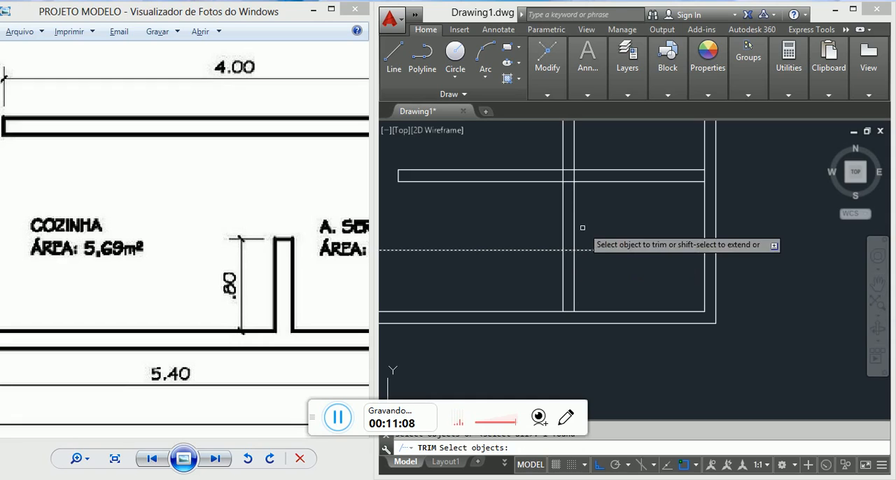
drag(599, 216, 531, 220)
key(Escape)
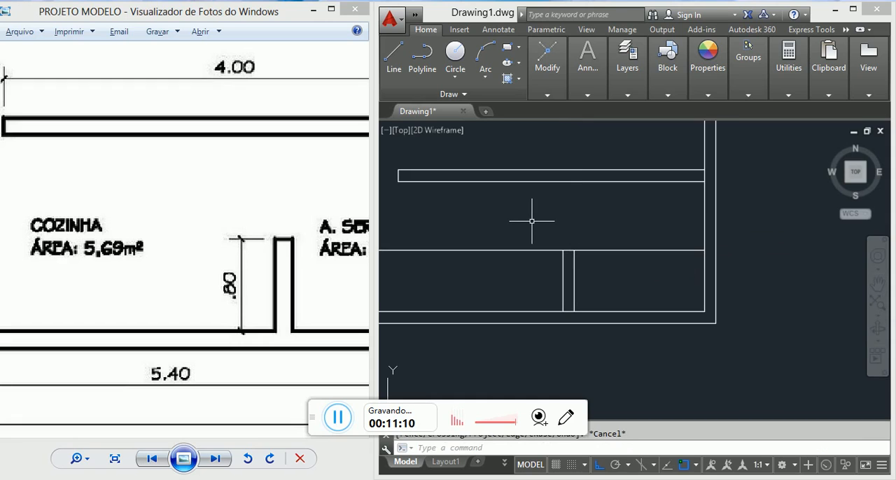
key(Return)
key(Escape)
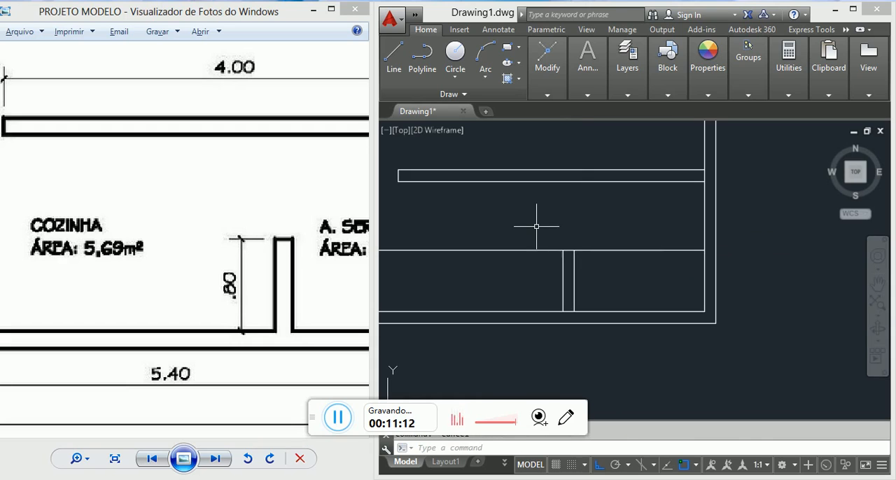
Step: Trim the horizontal offset line on both sides of the COZINHA–A. SERV. wall, keeping only the piece that closes its end
text(tr)
key(Return)
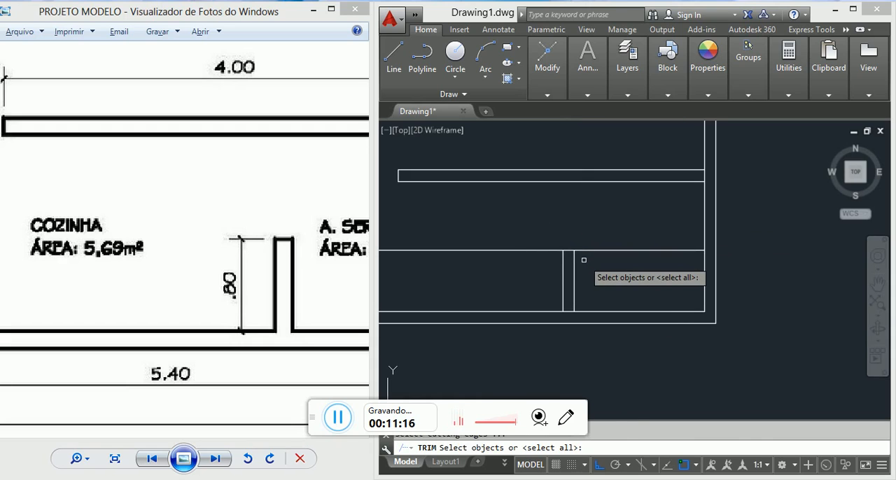
click(574, 265)
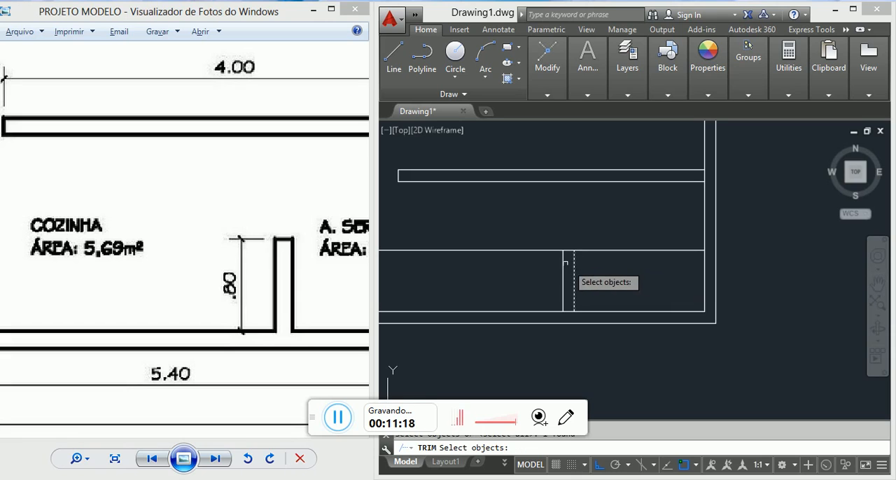
click(563, 262)
key(Return)
click(618, 268)
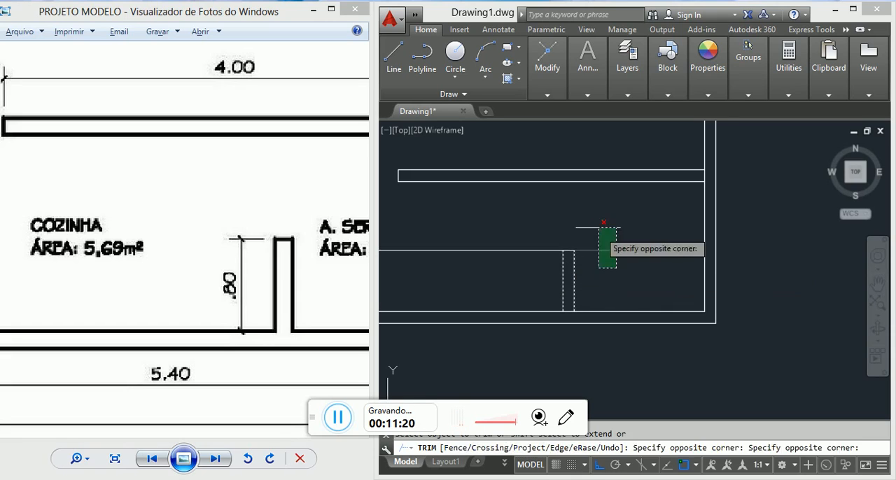
click(597, 226)
click(510, 228)
click(540, 262)
key(Escape)
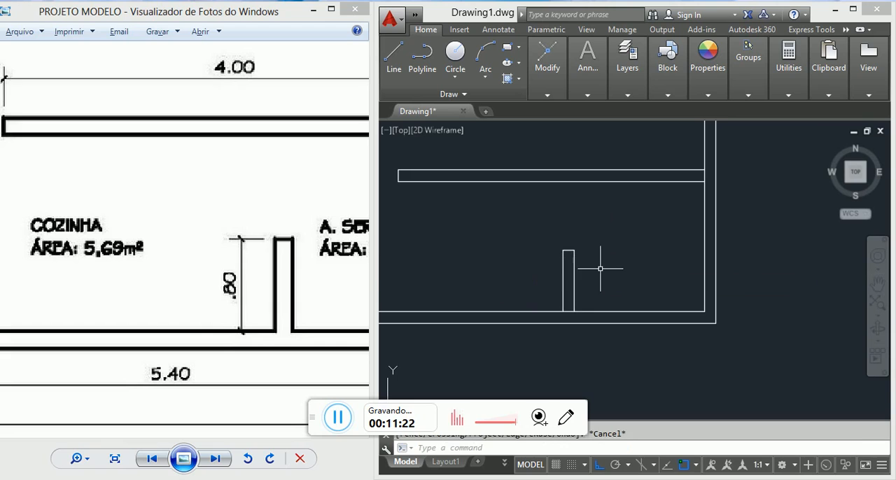
Step: Trim the inner line of the upper exterior wall between the two lines of the QUARTO–SALA wall
scroll(590, 266, down, 3)
click(212, 215)
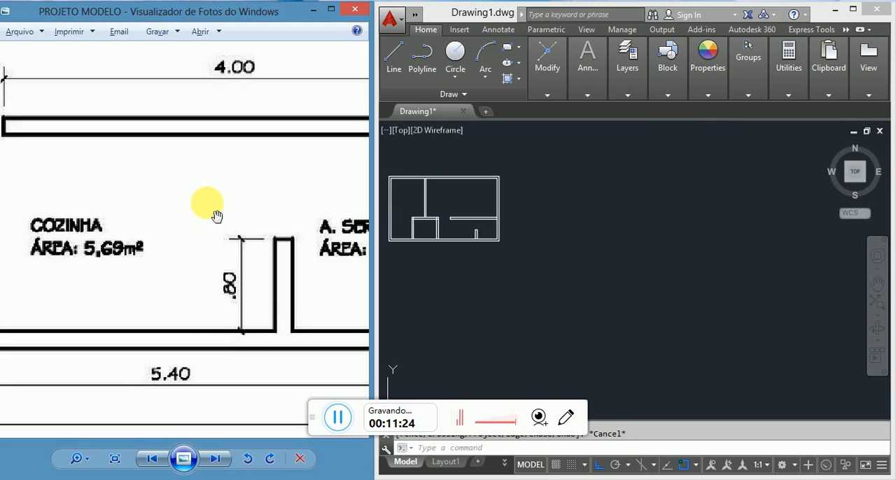
scroll(217, 212, down, 4)
scroll(233, 240, down, 3)
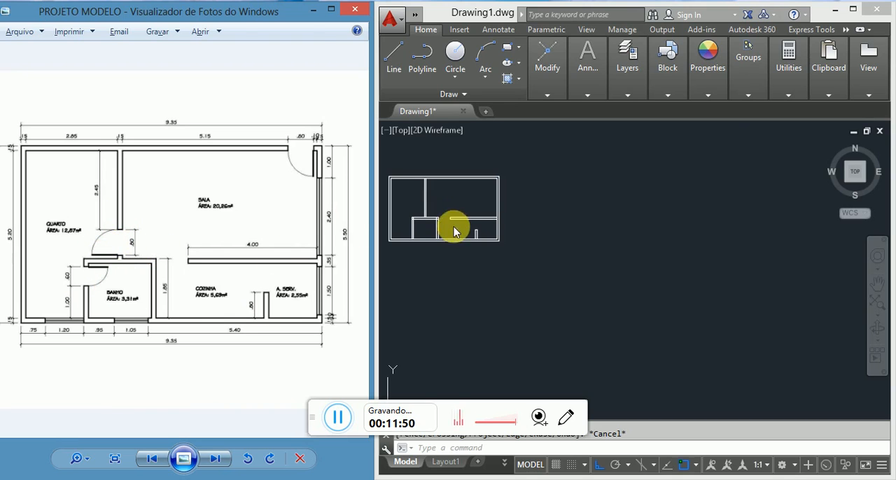
scroll(419, 220, up, 5)
middle_drag(534, 227, 571, 247)
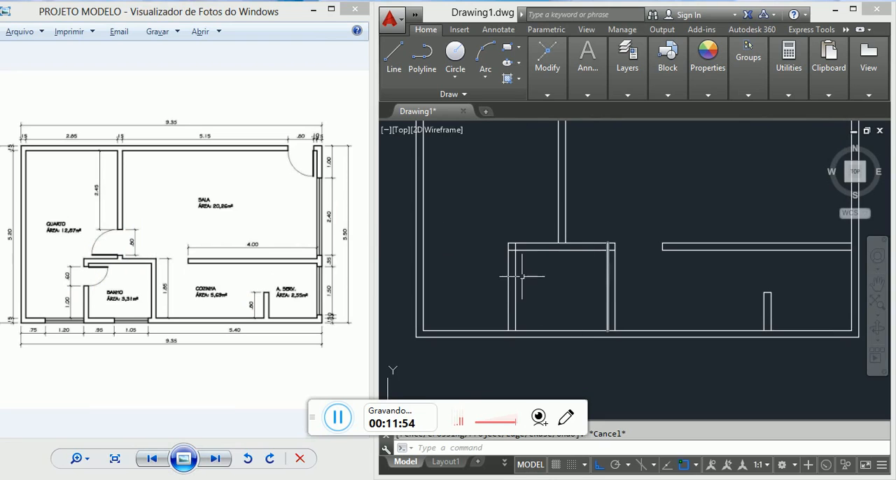
scroll(521, 275, down, 5)
scroll(532, 196, up, 7)
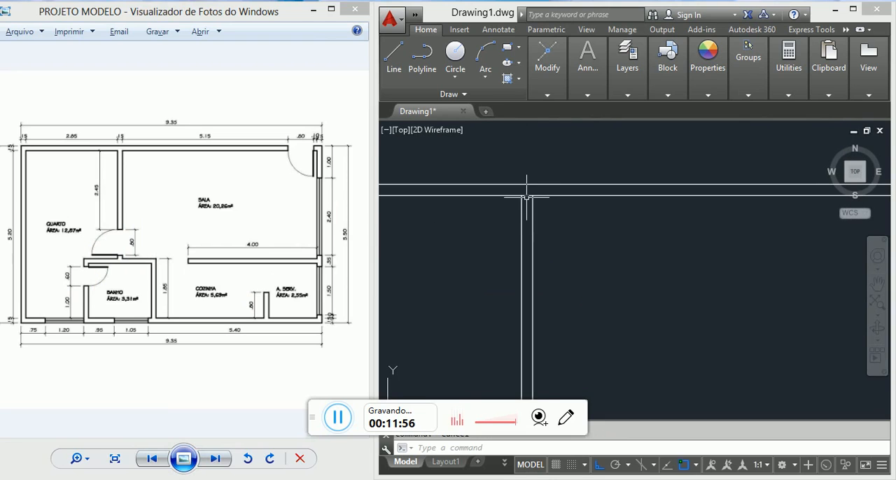
scroll(527, 200, up, 4)
text(tr)
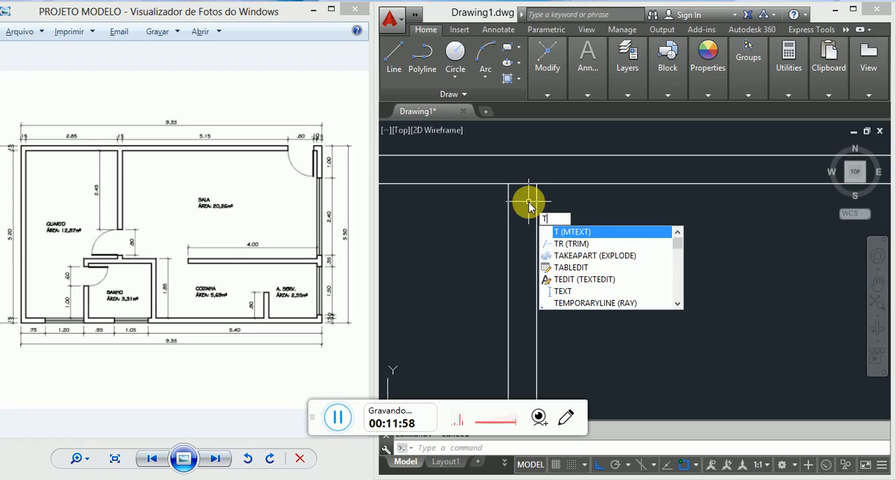
key(Return)
key(Return)
click(529, 198)
click(522, 167)
scroll(541, 150, down, 4)
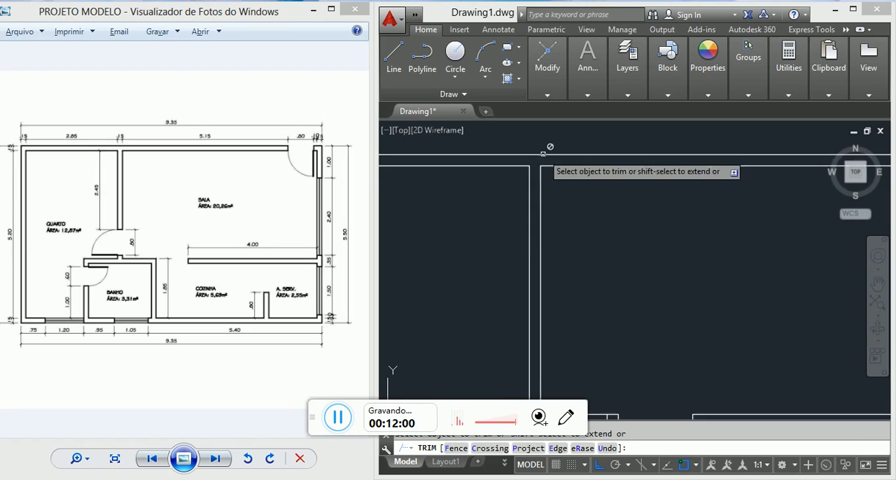
Step: Trim the overlapping lines where the QUARTO–SALA wall meets the BANHO wall and at both upper corners of BANHO
middle_drag(520, 292, 559, 165)
scroll(574, 287, up, 3)
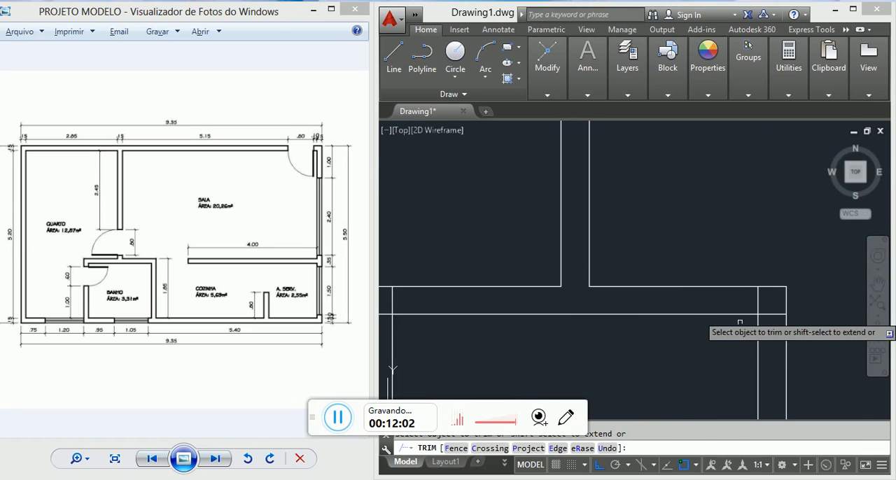
click(768, 301)
click(751, 295)
scroll(749, 258, down, 6)
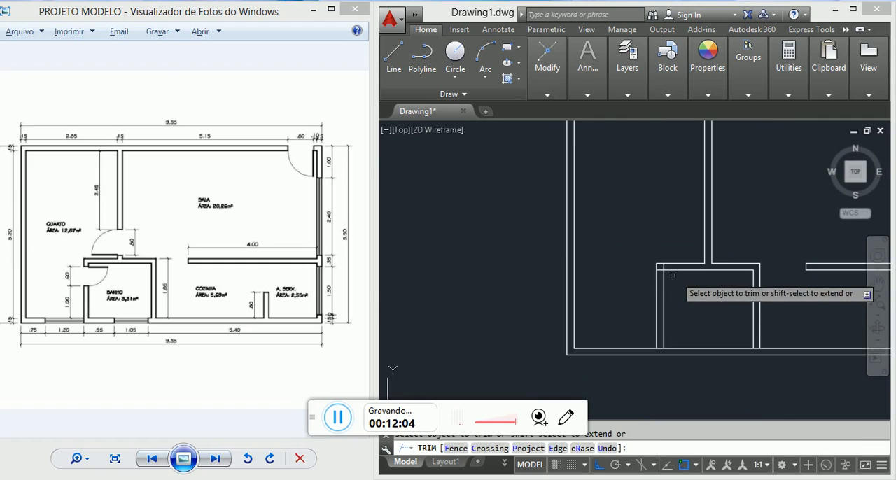
scroll(669, 274, up, 4)
click(648, 270)
click(644, 256)
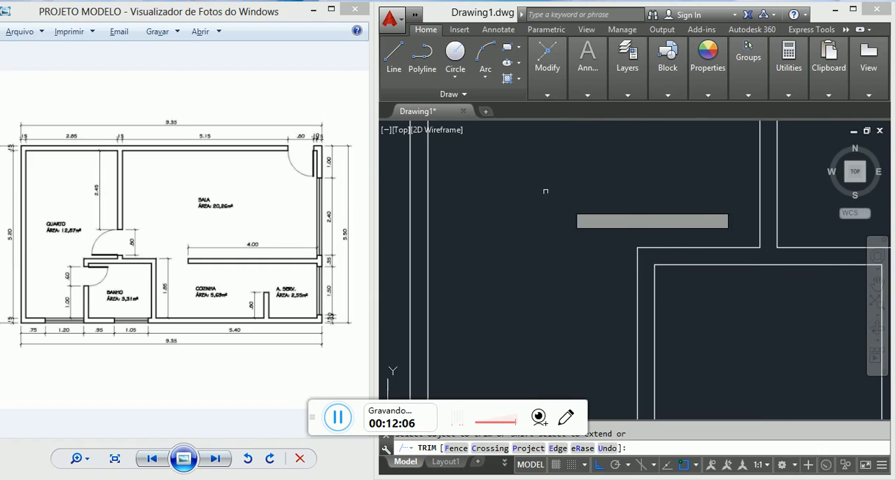
Step: Trim the inner line of the lower exterior wall across the bases of both BANHO side walls
scroll(544, 192, down, 5)
scroll(580, 297, up, 5)
middle_drag(759, 278, 622, 279)
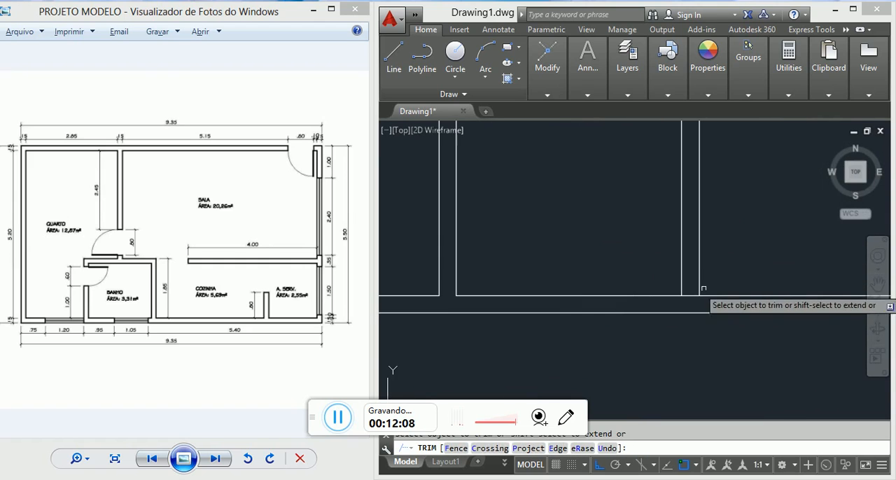
click(690, 303)
click(689, 292)
scroll(562, 266, down, 5)
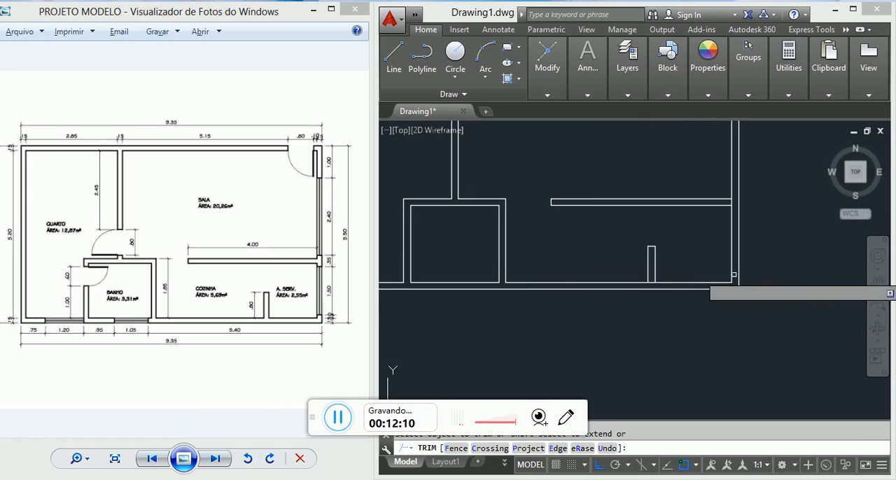
Step: Trim the inner line of the lower exterior wall across the base of the short COZINHA–A. SERV. wall
scroll(633, 287, up, 5)
click(633, 287)
click(633, 276)
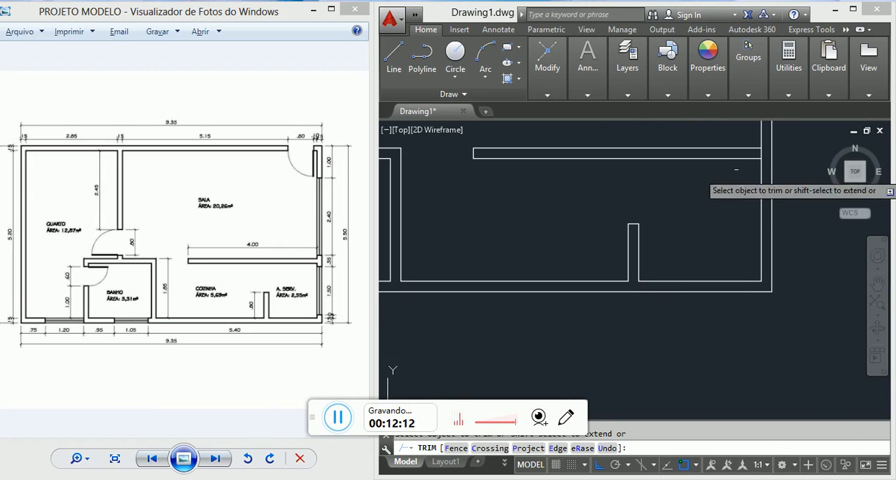
scroll(637, 214, down, 5)
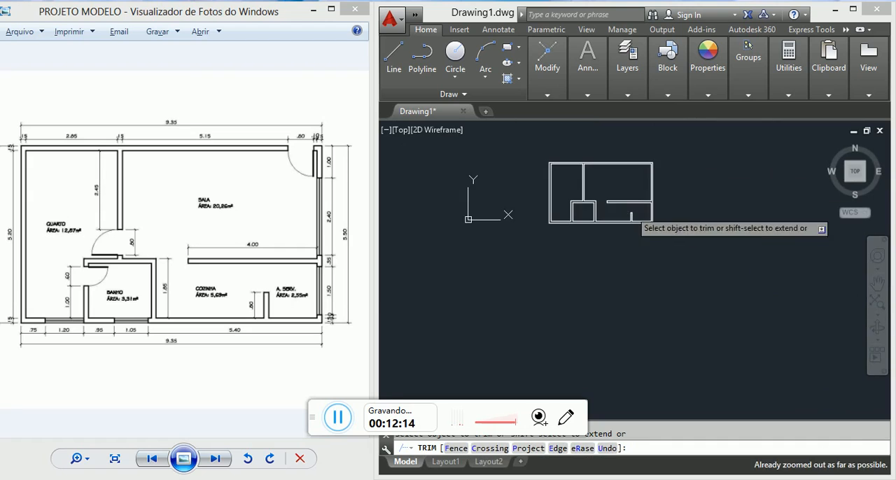
scroll(633, 218, up, 5)
scroll(556, 167, down, 4)
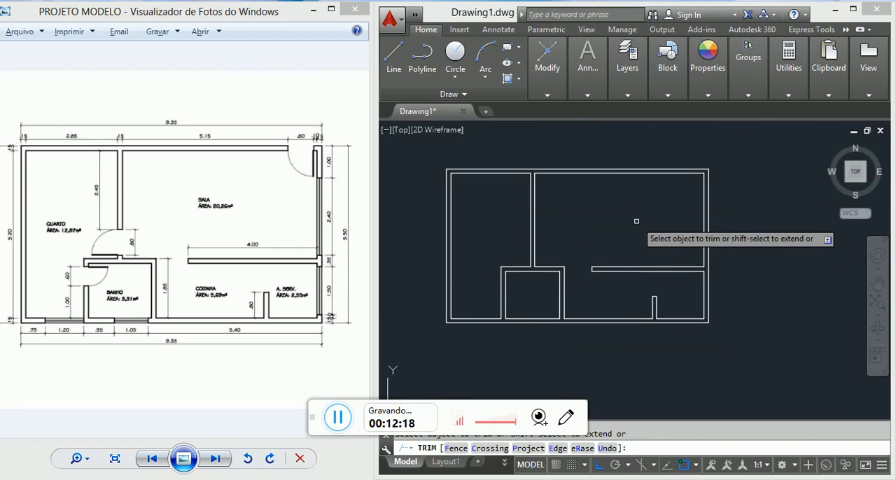
key(Escape)
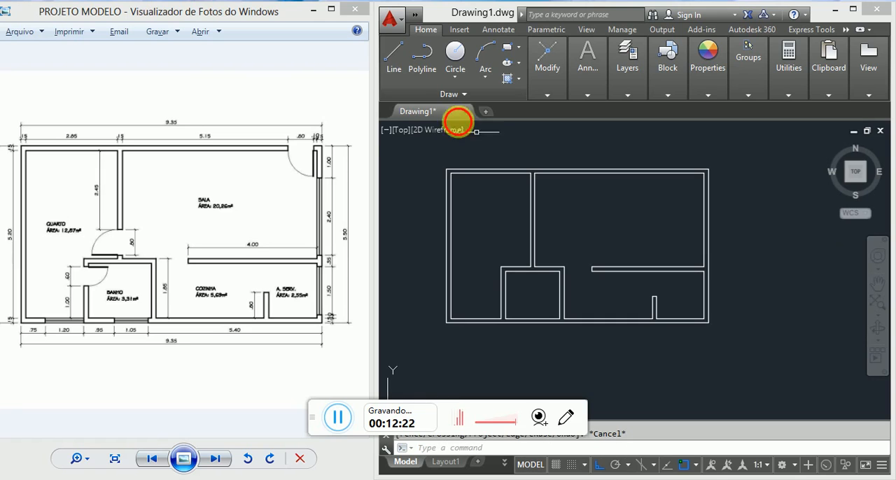
Step: Draw a vertical line from SALA's upper right inner corner up past the outer line of the upper exterior wall
scroll(331, 150, up, 5)
click(314, 162)
scroll(314, 161, up, 5)
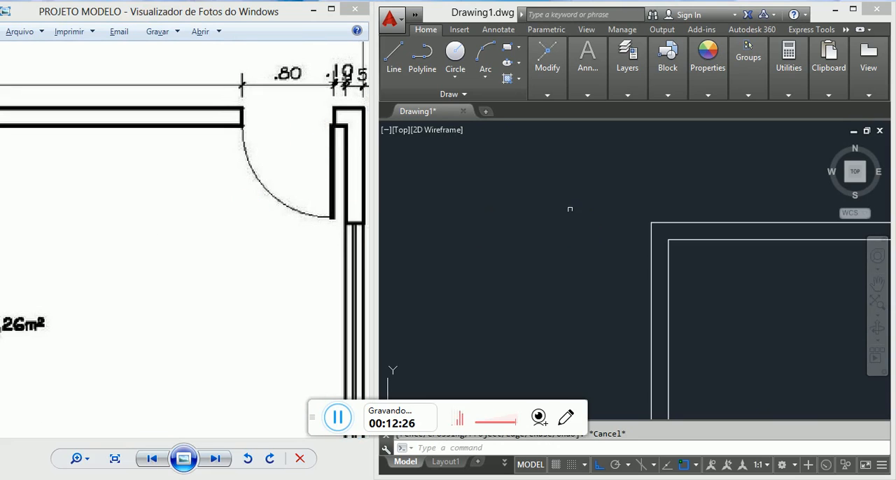
scroll(722, 220, down, 5)
scroll(703, 205, up, 5)
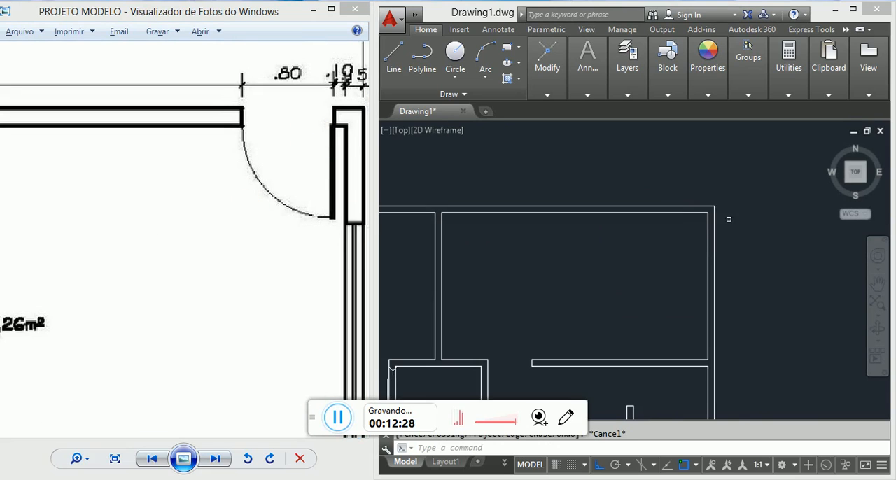
scroll(718, 212, up, 3)
text(l)
key(Return)
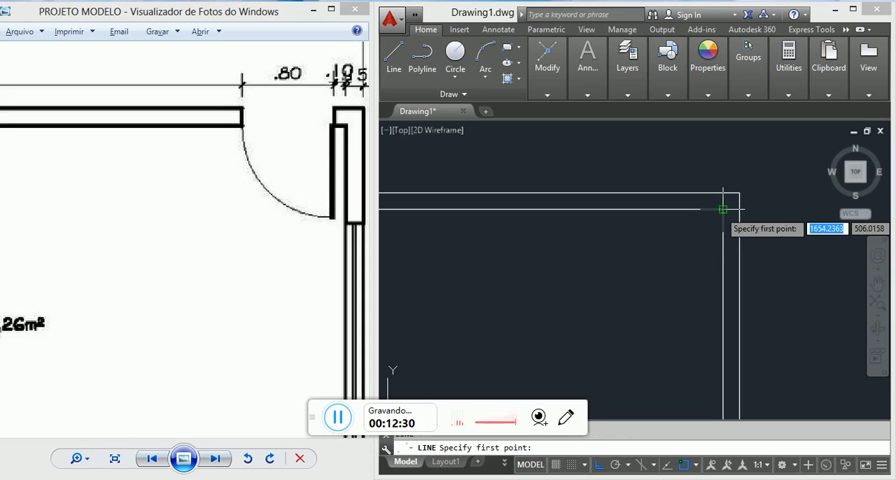
scroll(724, 202, down, 2)
middle_drag(733, 199, 697, 252)
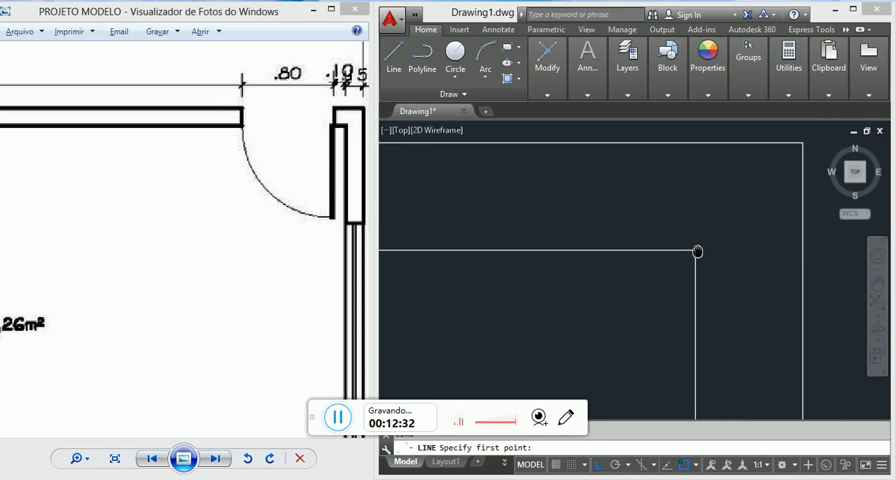
scroll(697, 251, down, 3)
scroll(698, 250, up, 1)
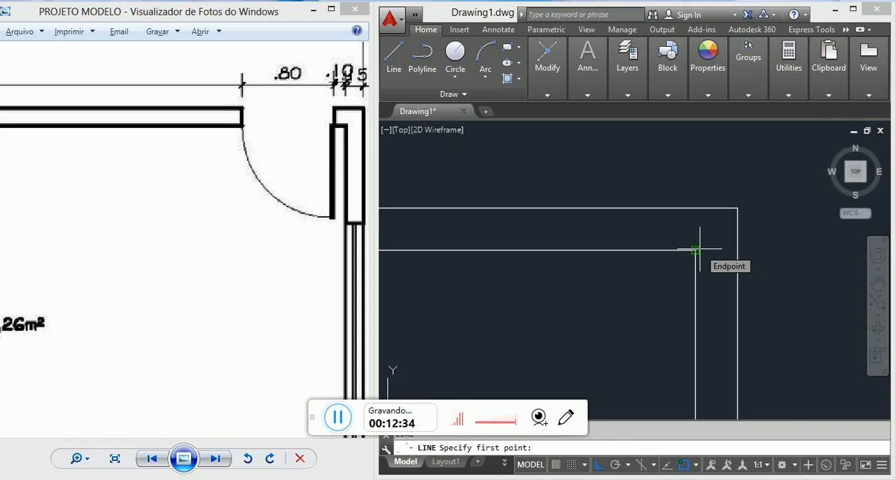
scroll(698, 250, down, 5)
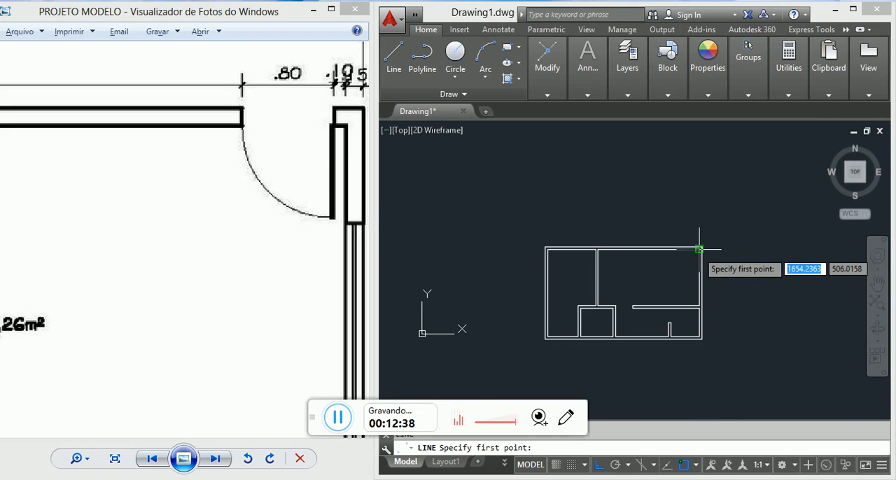
scroll(697, 252, up, 5)
scroll(721, 210, up, 3)
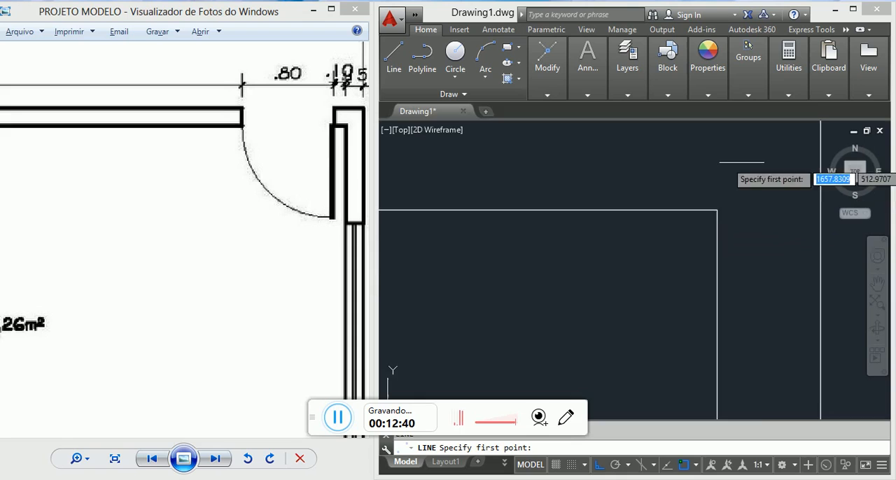
scroll(727, 247, down, 2)
click(719, 261)
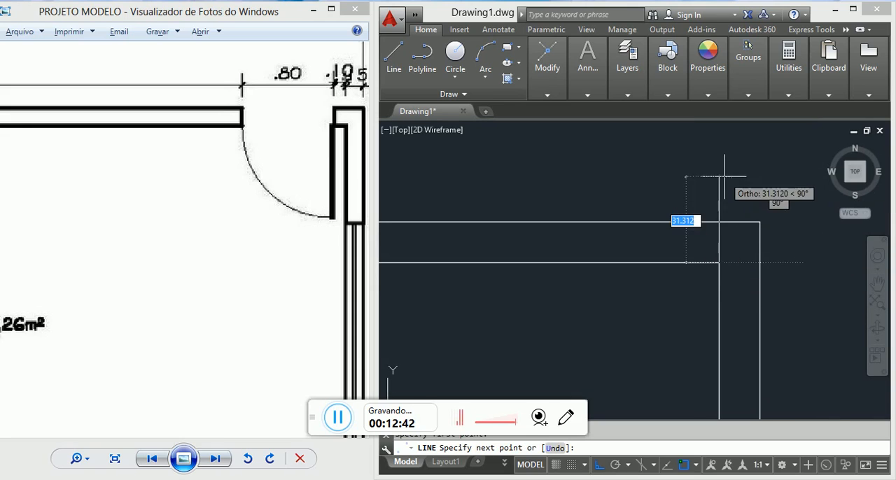
click(718, 152)
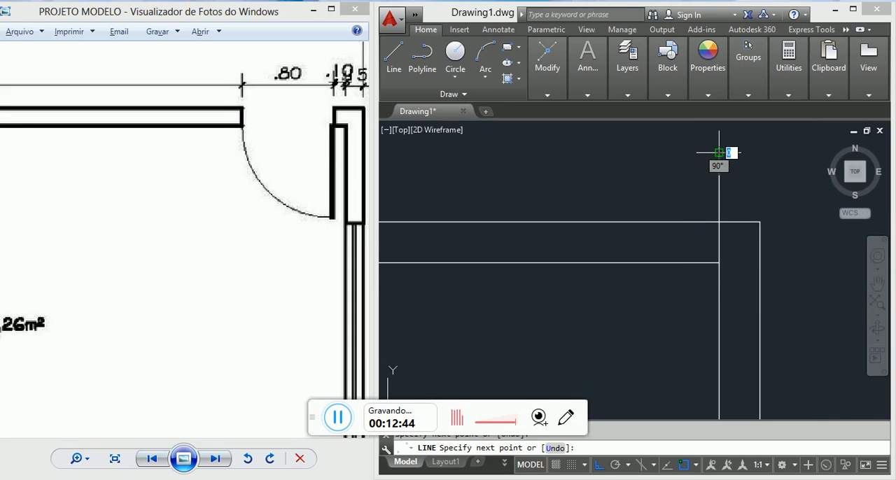
key(Escape)
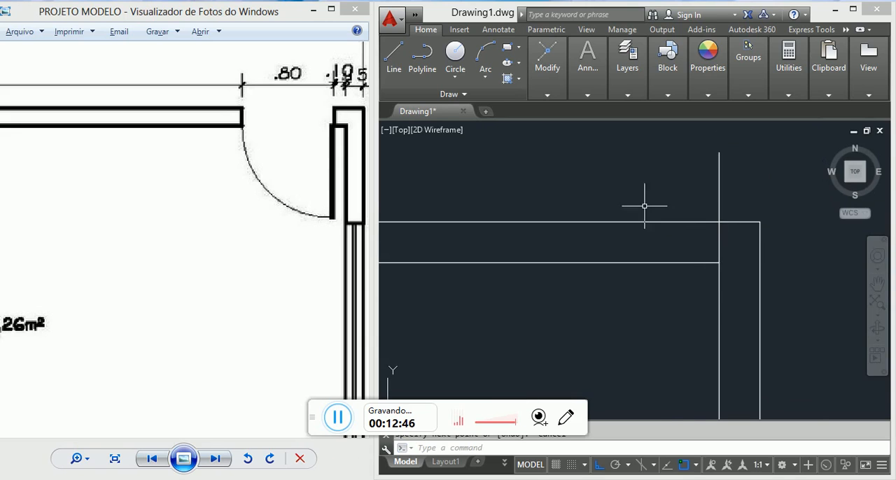
Step: Offset the new vertical line 10 units into SALA to mark the near edge of the entrance door opening
scroll(644, 205, down, 2)
text(o)
key(Return)
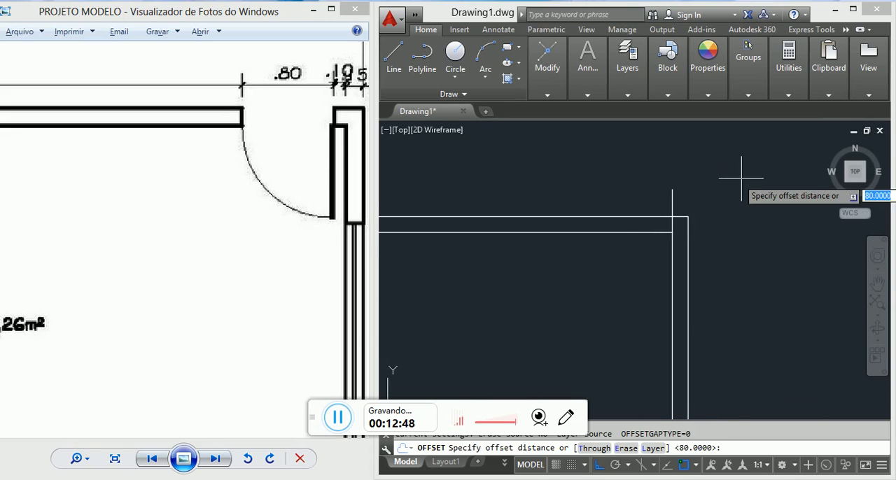
text(10)
key(Return)
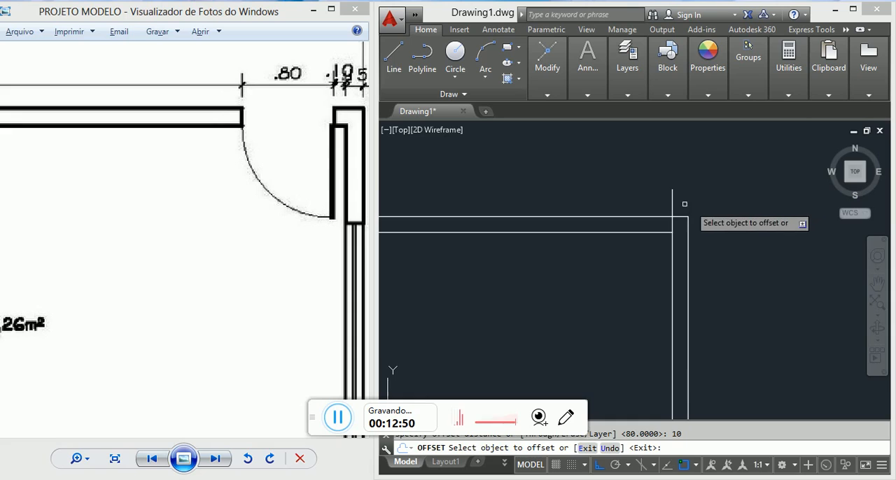
click(673, 195)
click(652, 196)
key(Escape)
key(Escape)
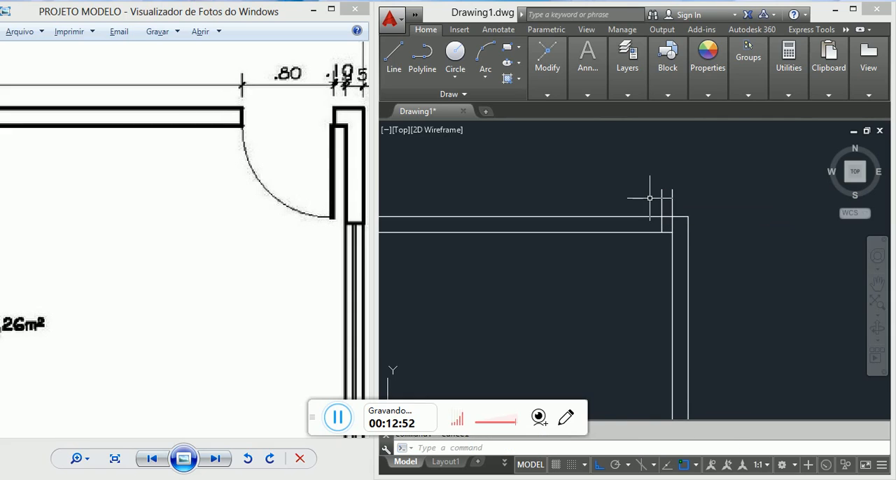
Step: Offset the near edge line of the SALA entrance door opening 80 units to the left to mark its far edge
text(o)
key(Return)
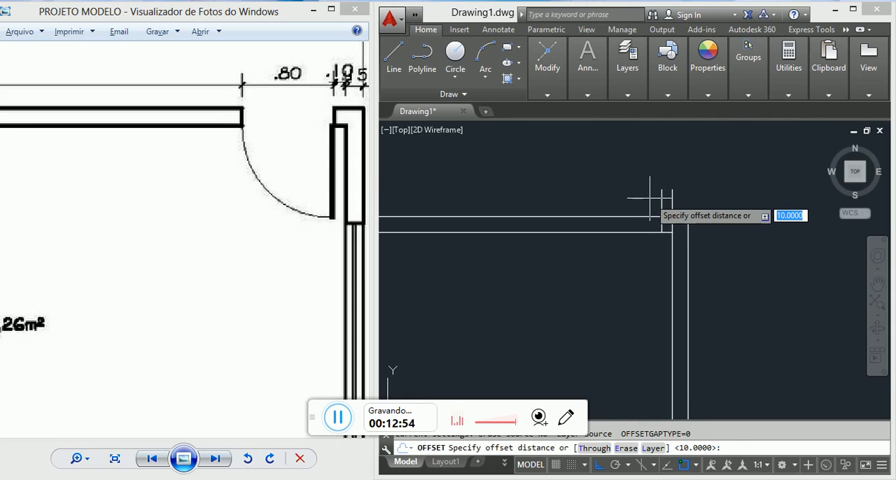
text(80)
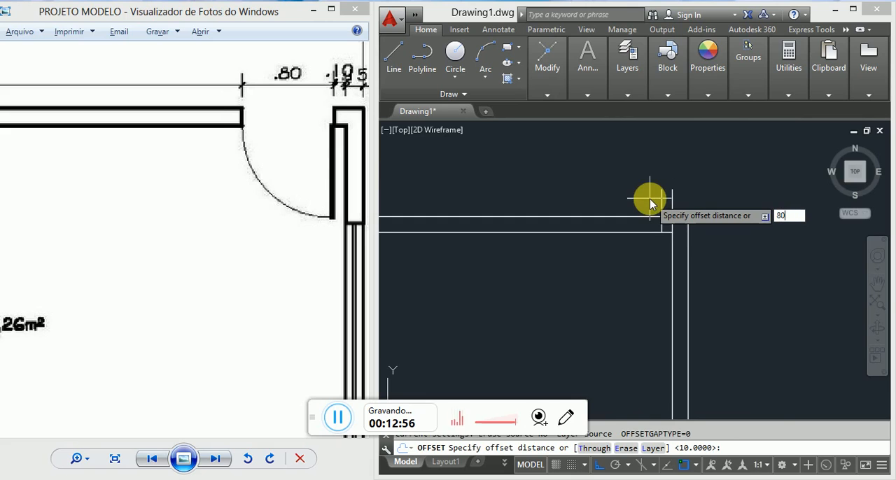
key(Return)
click(661, 208)
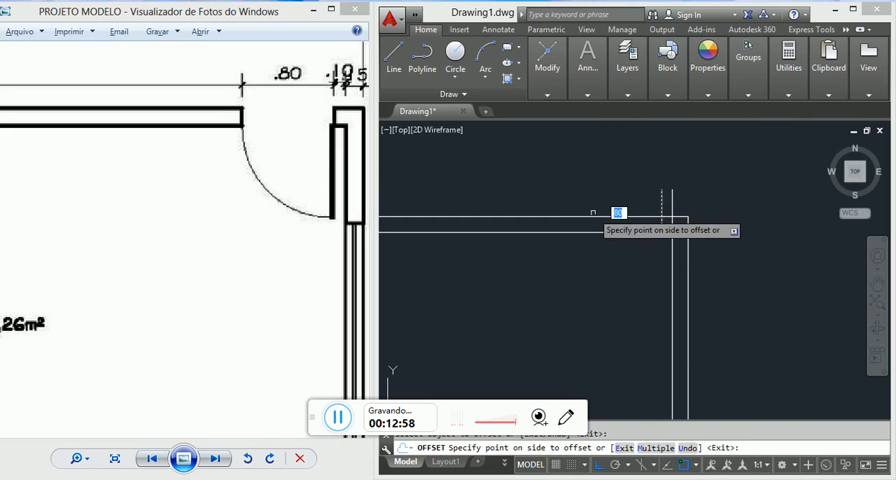
click(593, 212)
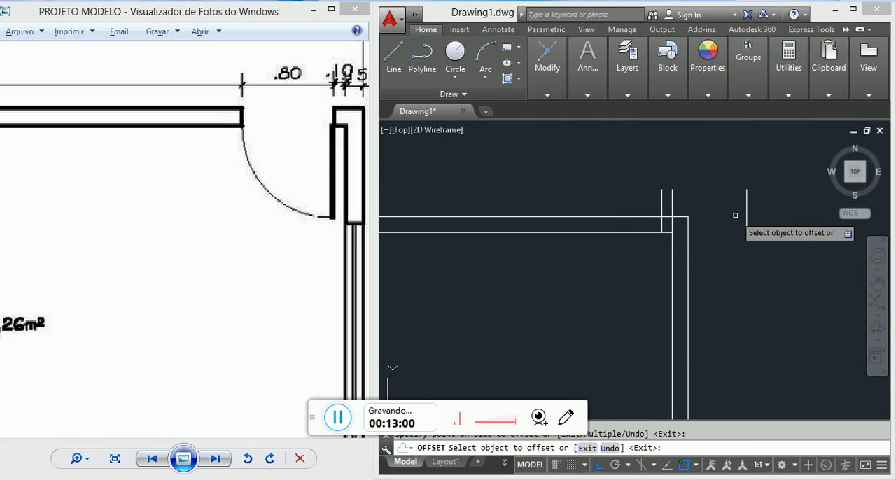
key(ctrl+z)
click(661, 204)
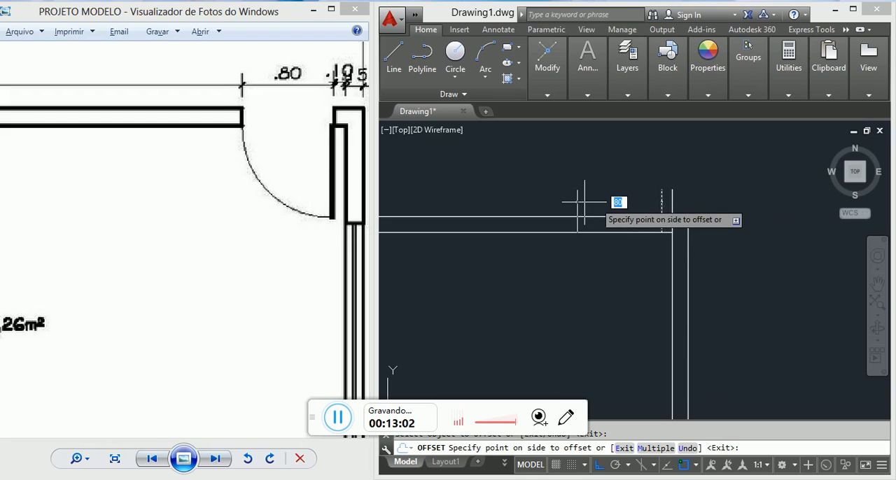
click(576, 200)
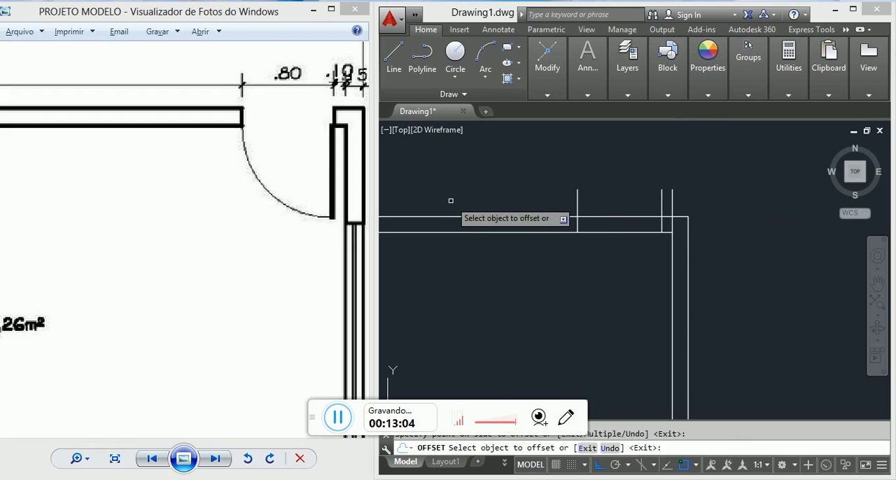
key(Escape)
Step: Trim the upper exterior wall lines between the two door edge lines, along with the vertical line ends projecting above the wall
scroll(664, 233, up, 2)
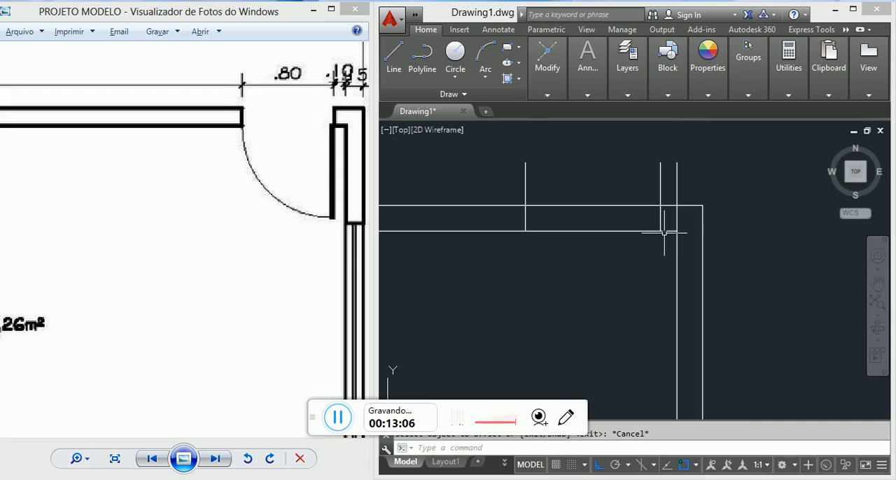
text(tr)
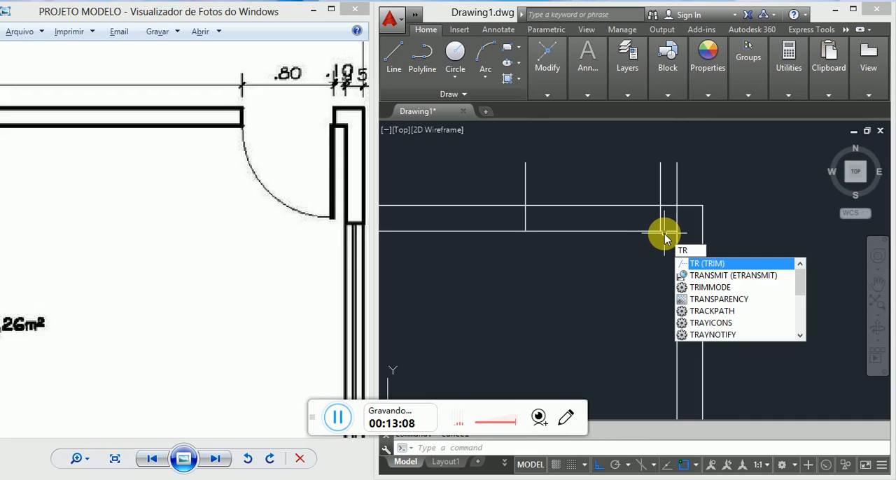
key(Return)
key(Return)
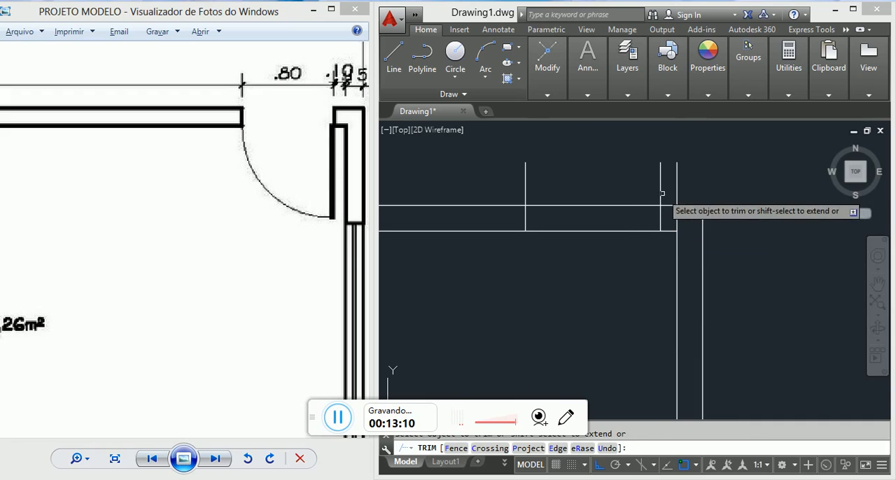
click(668, 193)
click(616, 175)
click(610, 279)
click(574, 180)
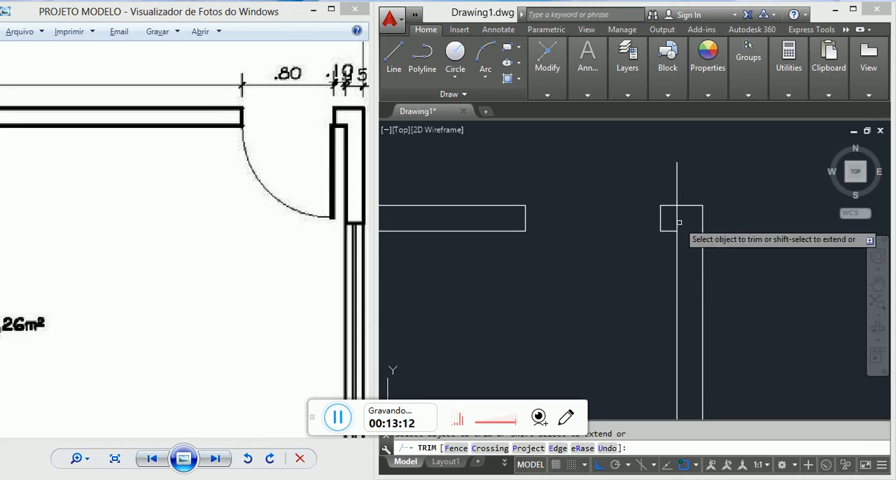
click(696, 184)
click(646, 155)
key(Escape)
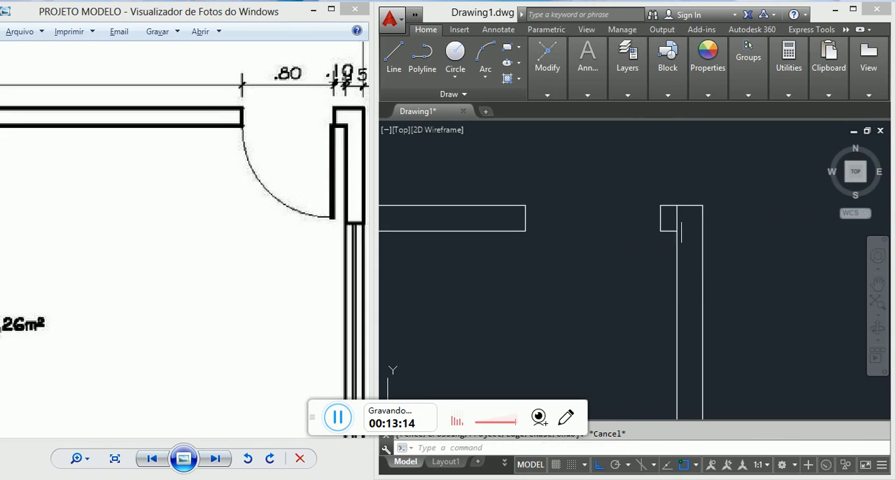
scroll(681, 220, up, 4)
click(681, 220)
click(655, 199)
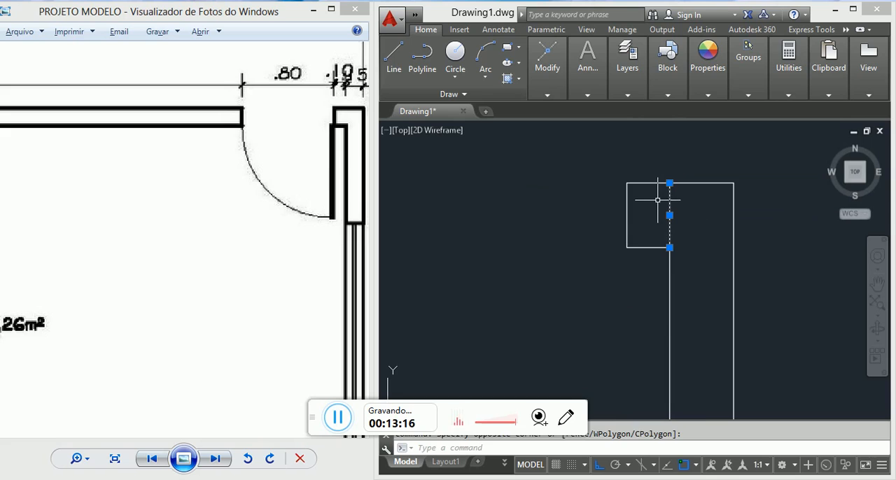
click(692, 203)
click(658, 189)
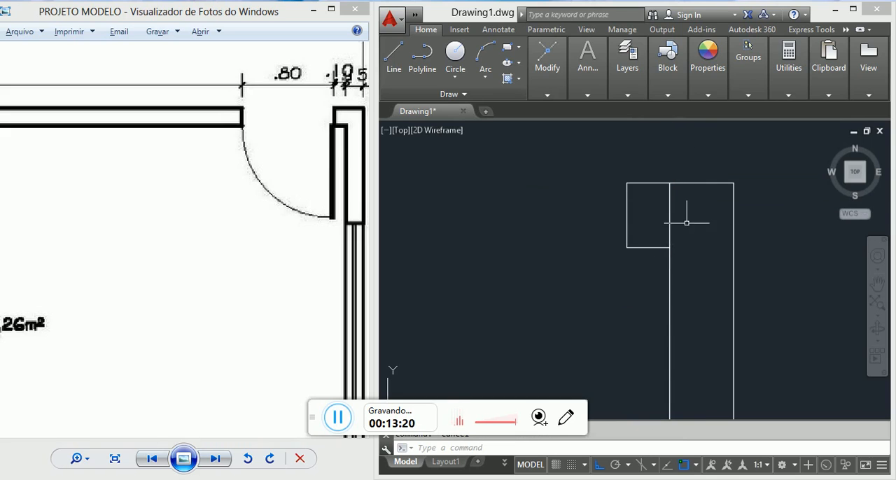
key(Return)
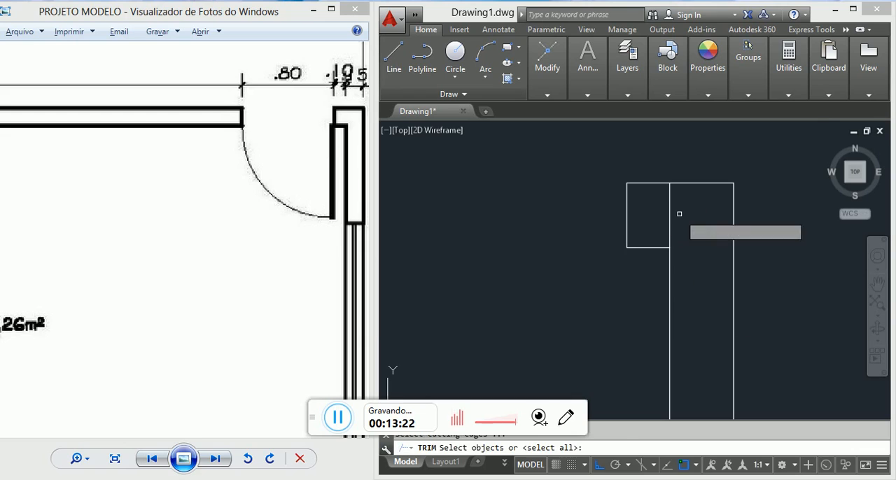
key(Escape)
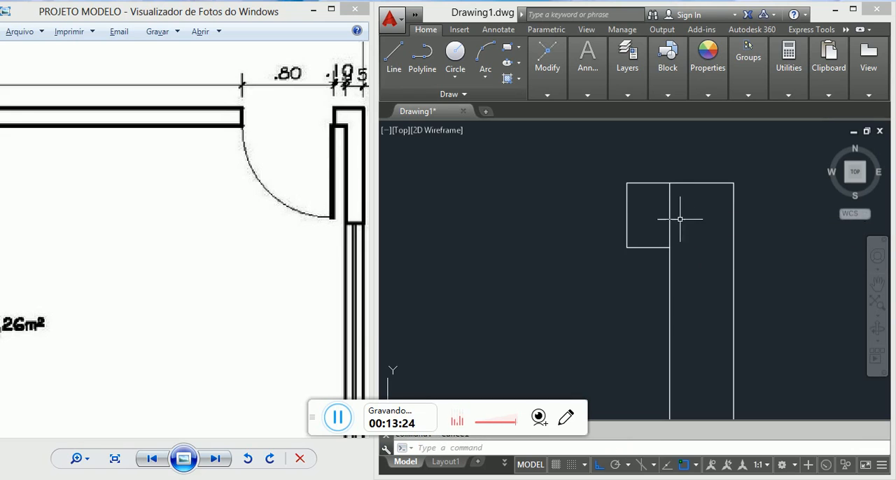
Step: Erase the leftover short vertical line crossing the upper exterior wall at SALA's upper right corner
click(682, 216)
click(658, 201)
text(e)
scroll(669, 205, down, 5)
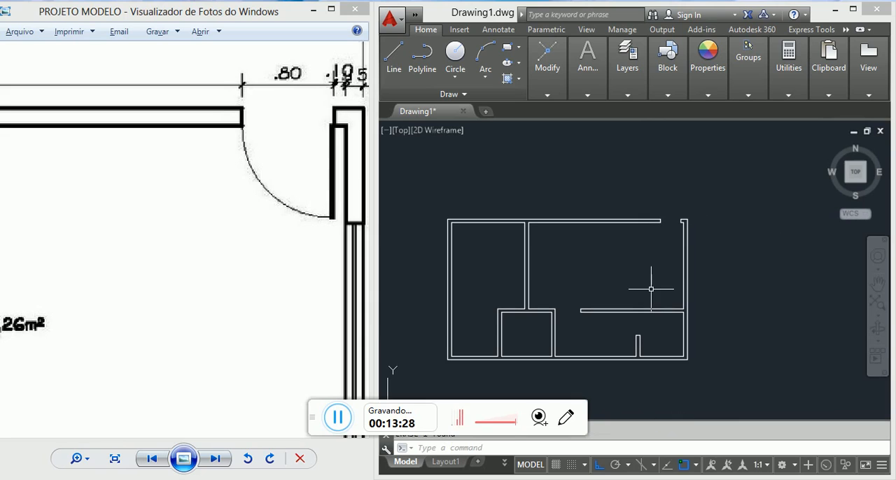
scroll(656, 190, down, 2)
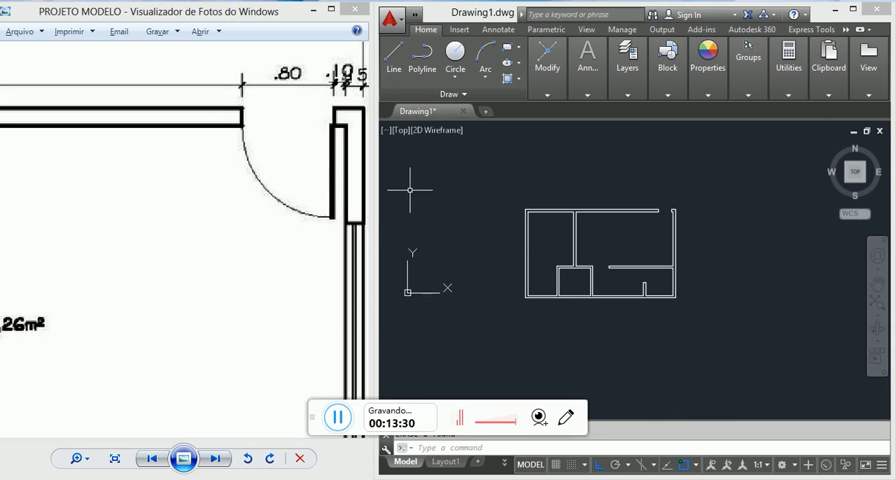
scroll(682, 211, up, 8)
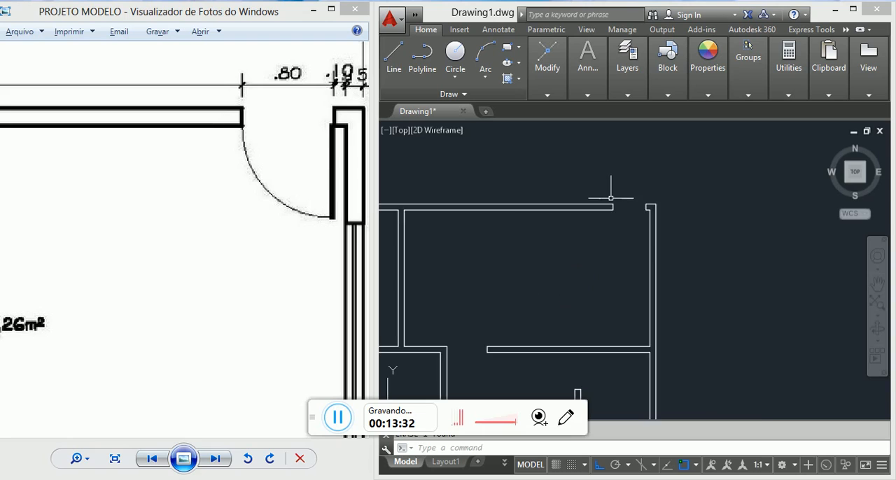
middle_drag(702, 256, 658, 212)
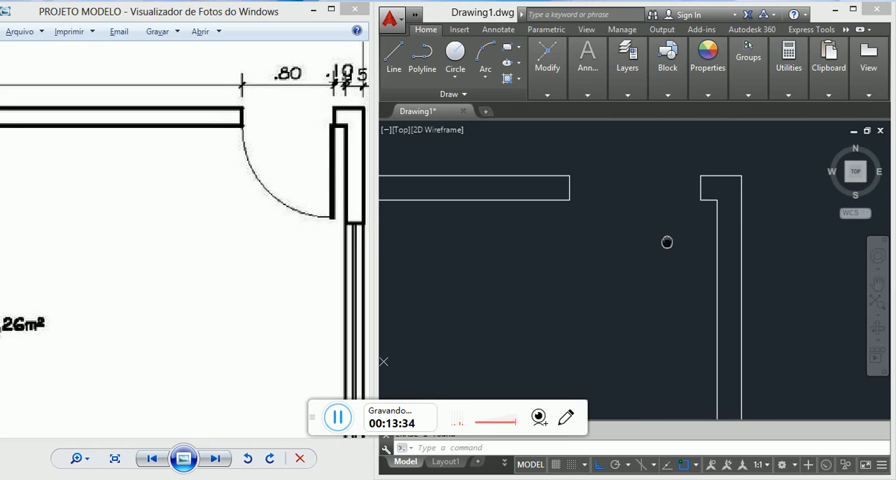
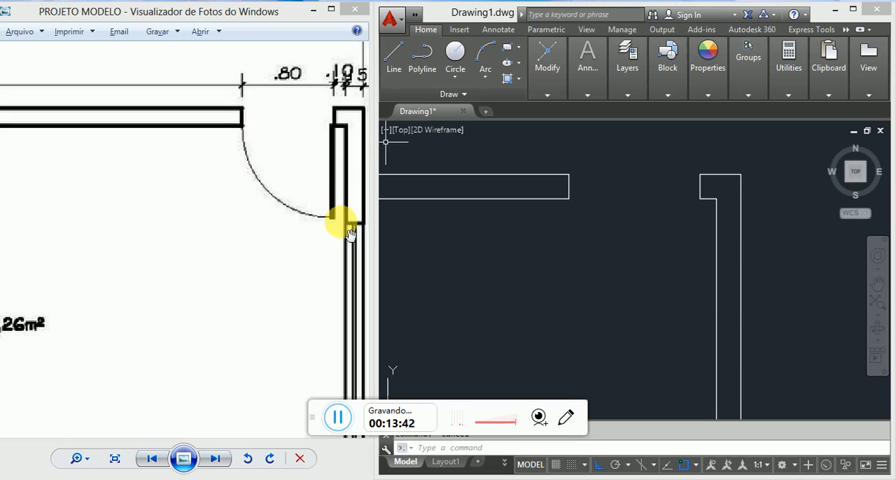
Step: Draw an 80-unit line straight down into SALA from the lower inner corner of the entrance opening's right jamb
text(l)
key(Return)
scroll(700, 199, up, 4)
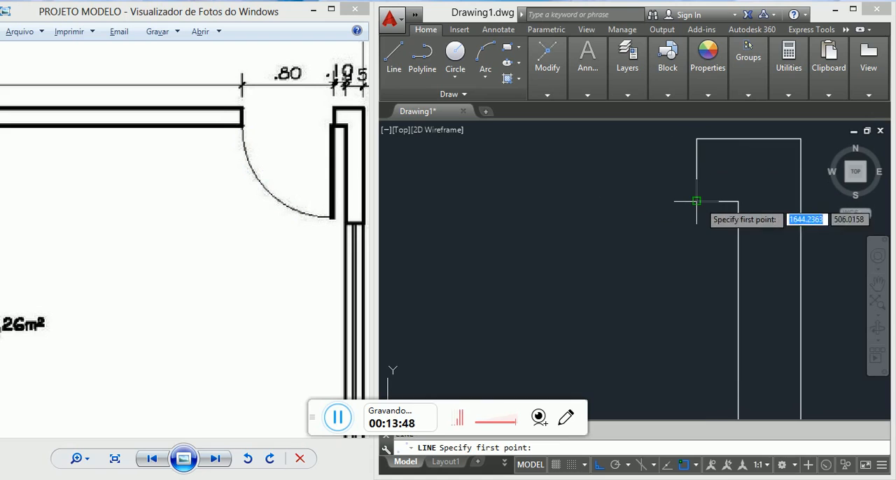
click(697, 201)
scroll(697, 201, down, 4)
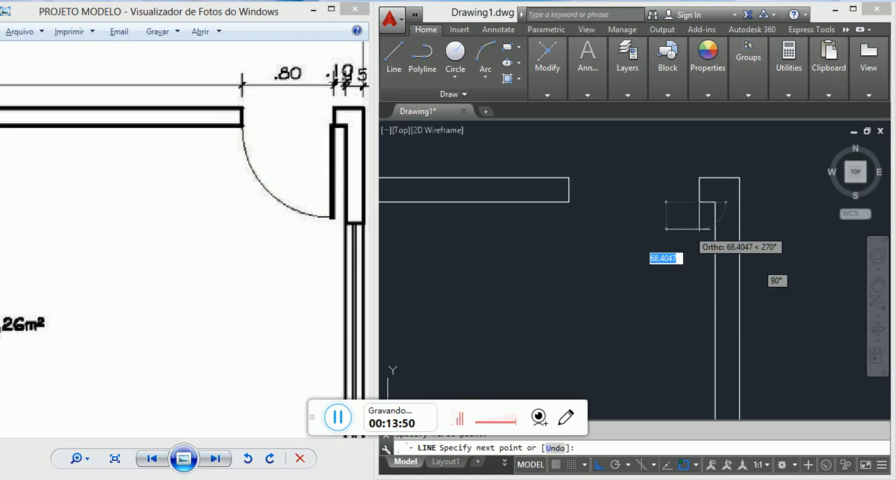
scroll(701, 197, up, 3)
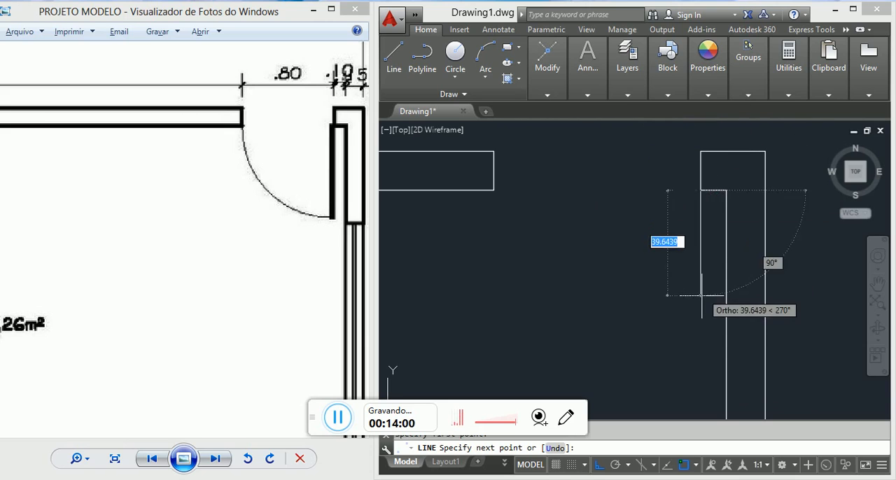
text(80)
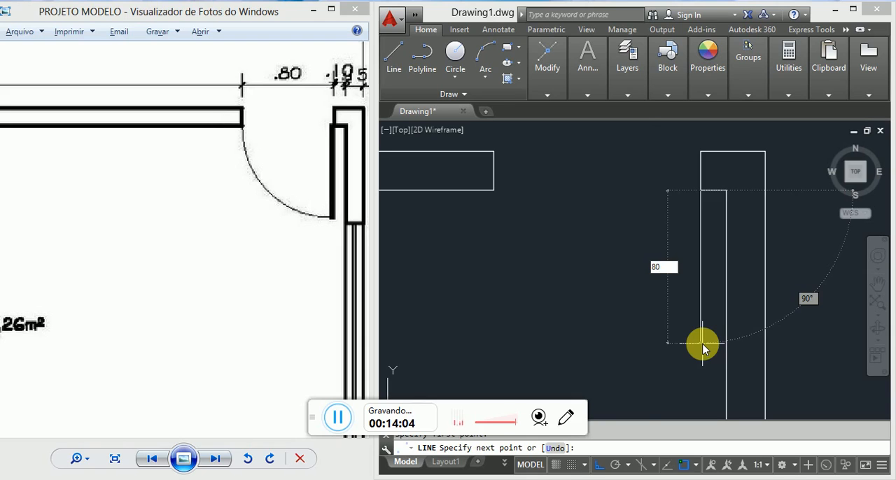
key(Return)
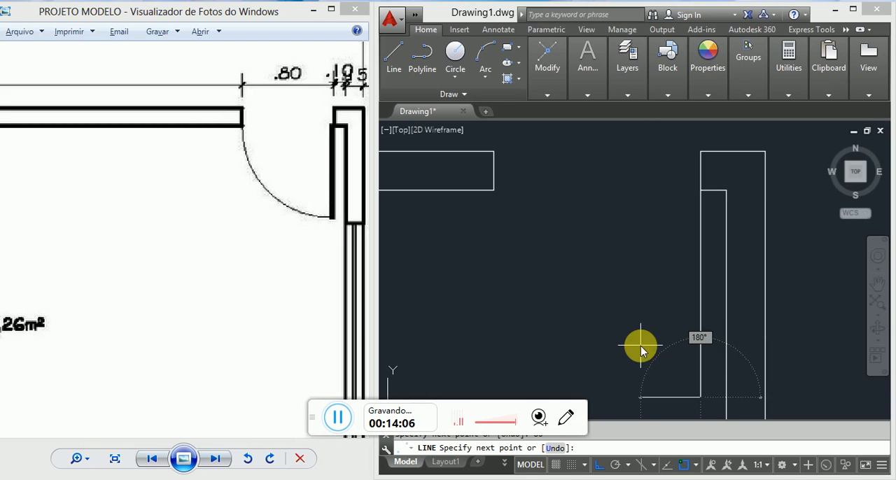
Step: Complete the entrance door leaf outline with a 4-unit segment to the left and an 80-unit segment back up
text(4)
key(Return)
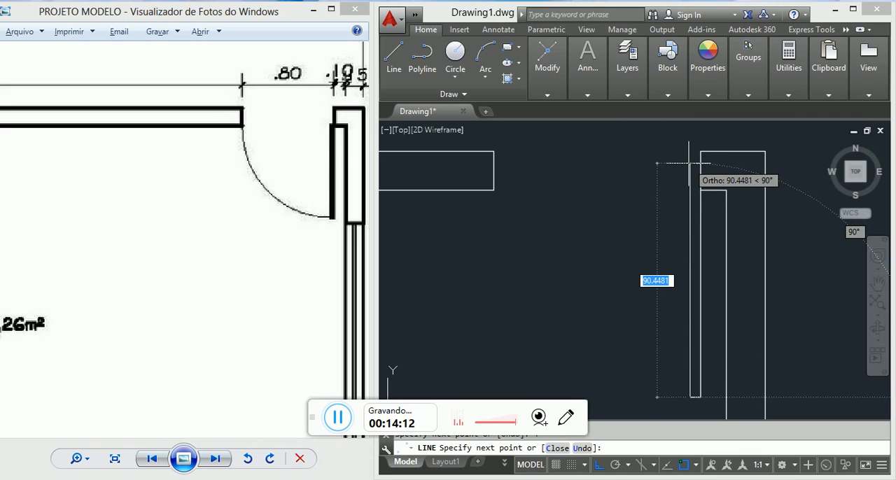
text(8)
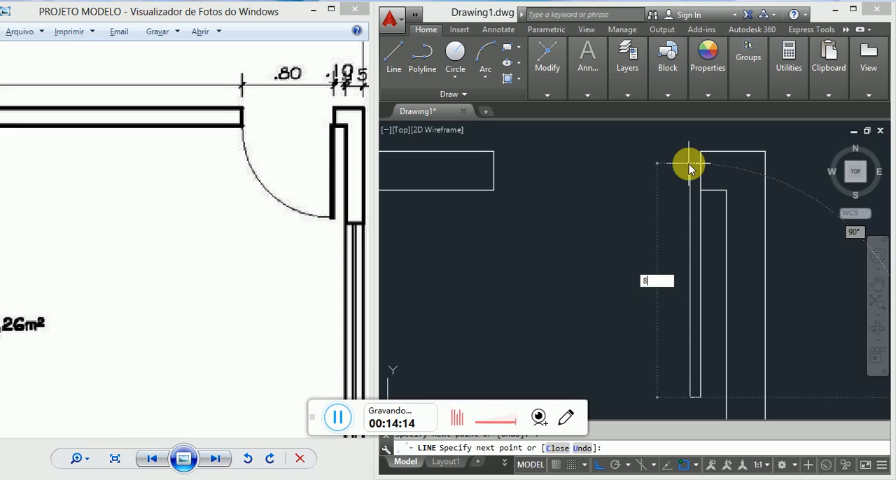
text(0)
key(Return)
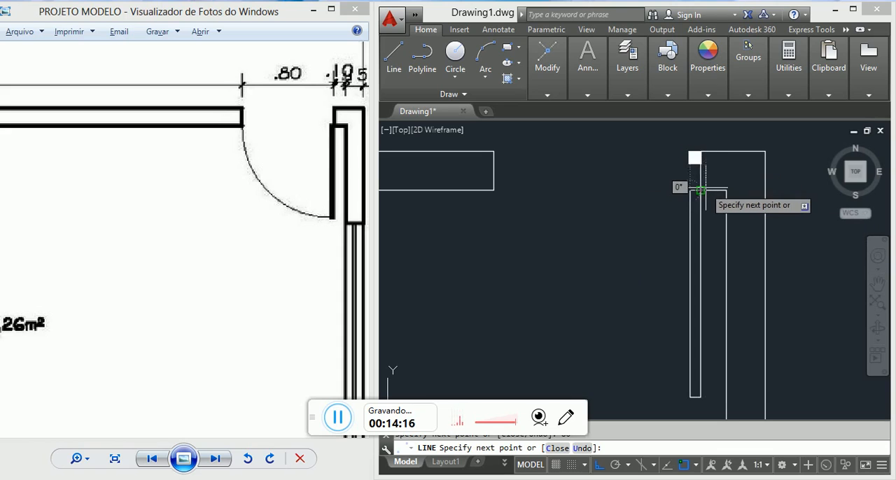
key(Escape)
scroll(653, 175, down, 2)
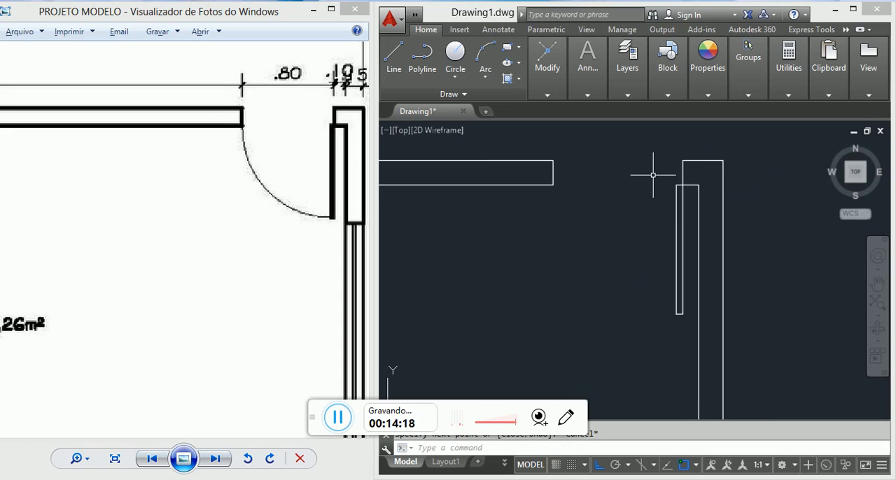
scroll(658, 189, down, 1)
scroll(668, 223, down, 1)
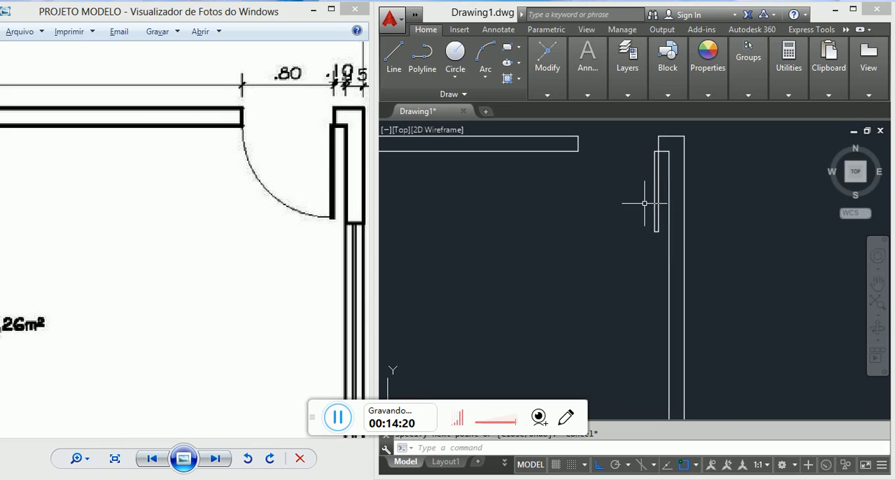
Step: Draw an 80-unit radius circle centred on the right jamb's lower corner, reaching the opposite jamb's lower corner
scroll(652, 154, up, 2)
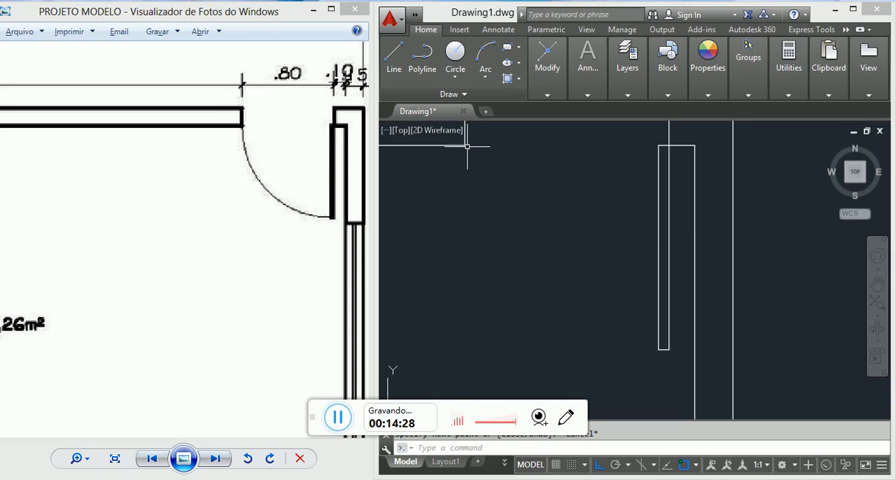
text(c)
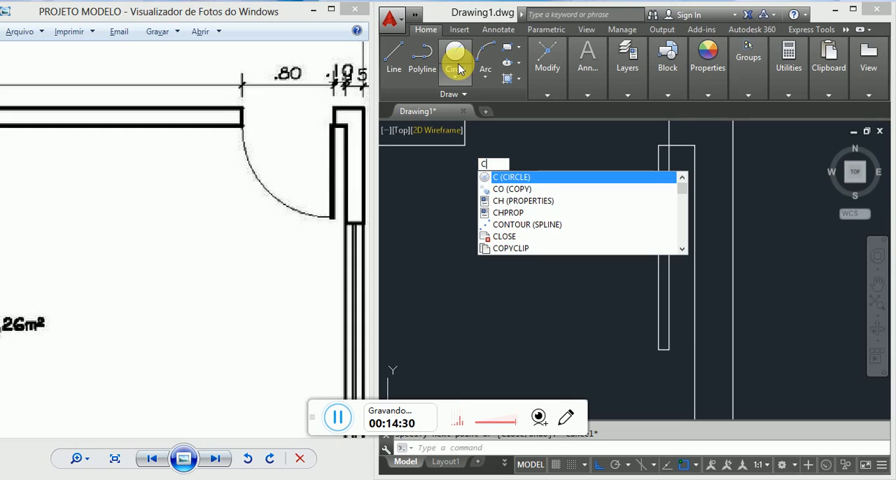
key(Escape)
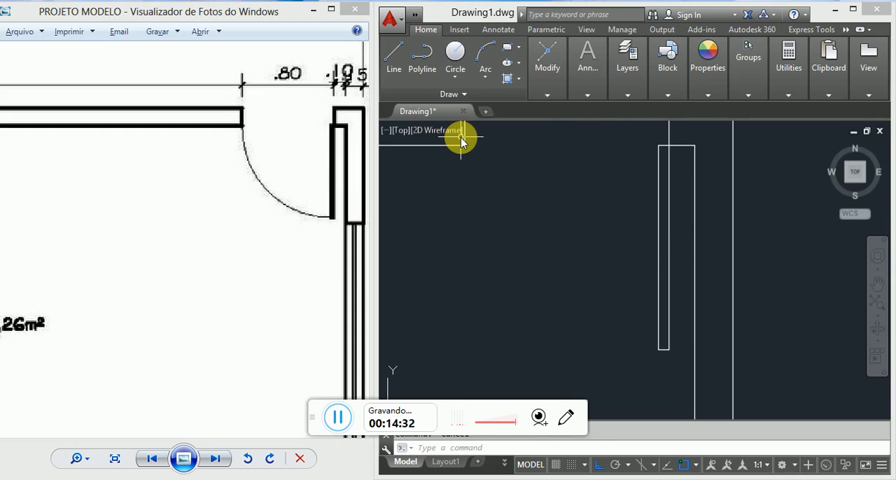
text(c)
key(Return)
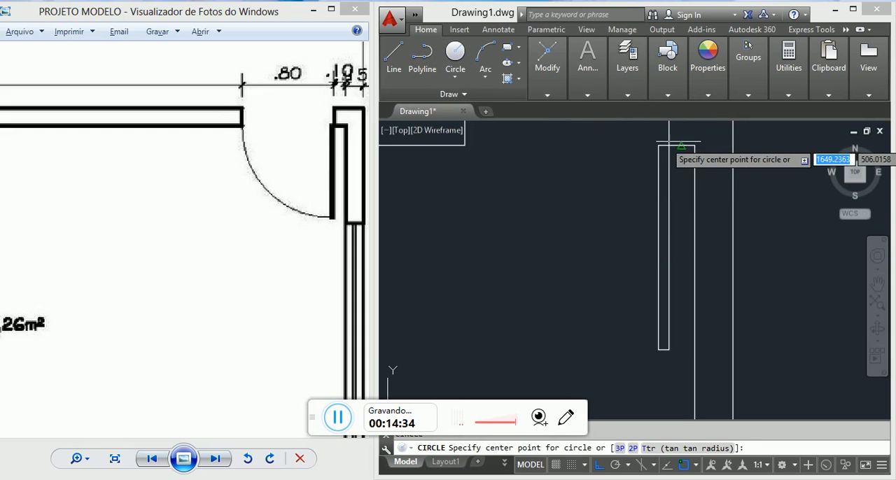
scroll(670, 142, down, 2)
middle_drag(700, 160, 641, 203)
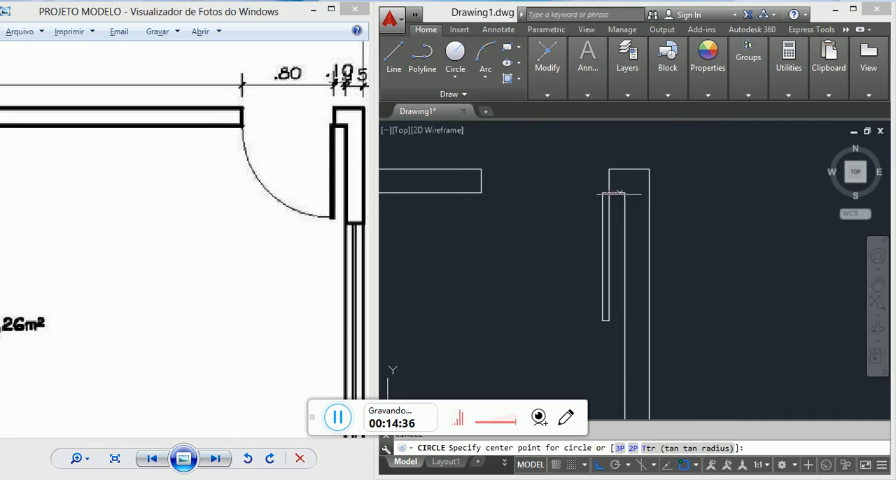
scroll(607, 193, up, 1)
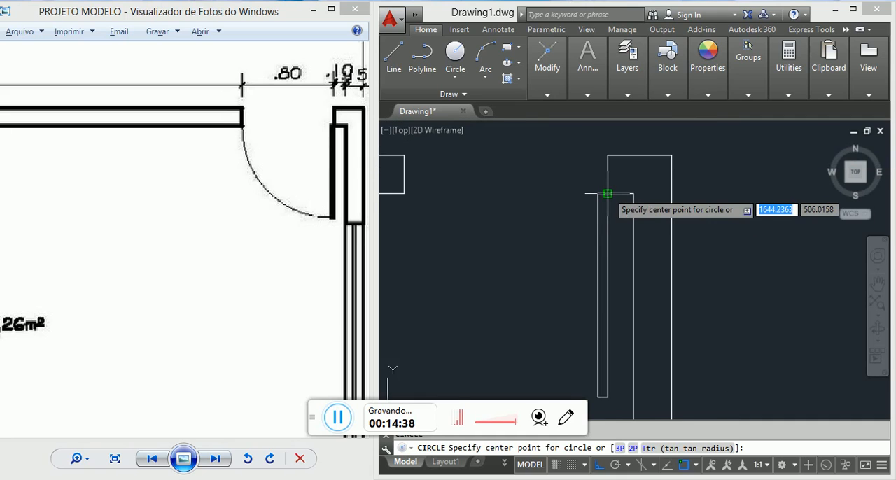
scroll(608, 193, down, 1)
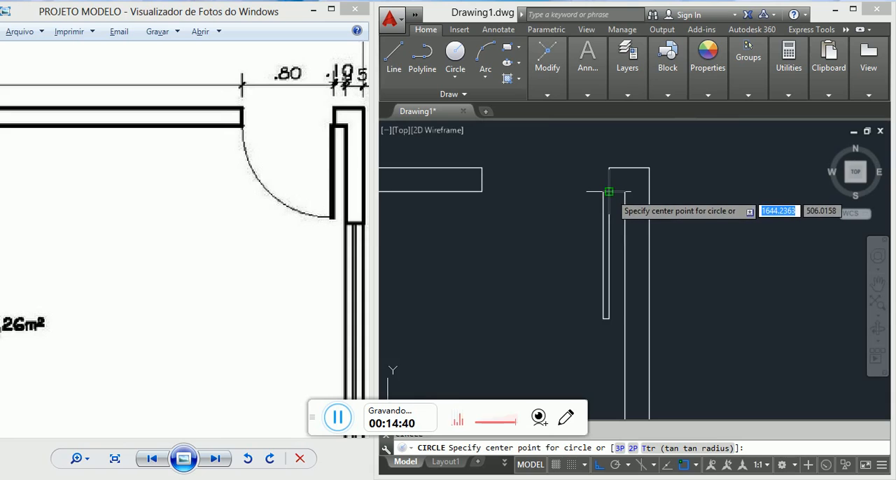
click(606, 191)
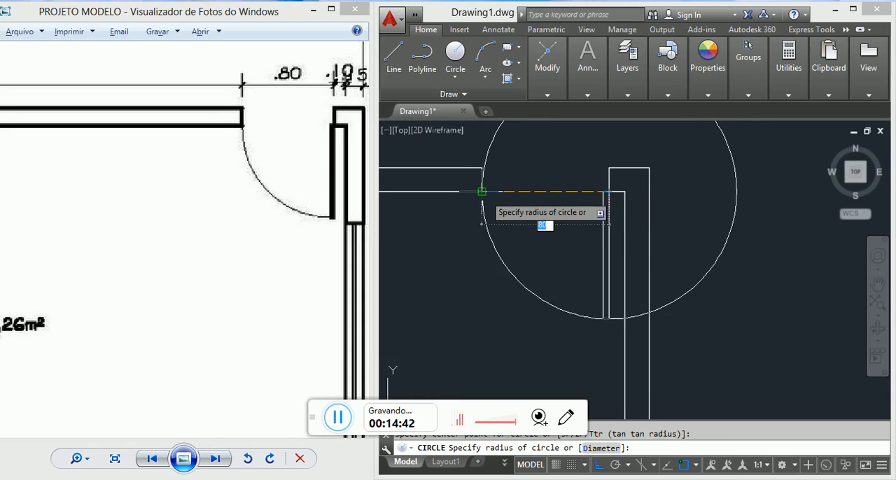
scroll(468, 175, up, 3)
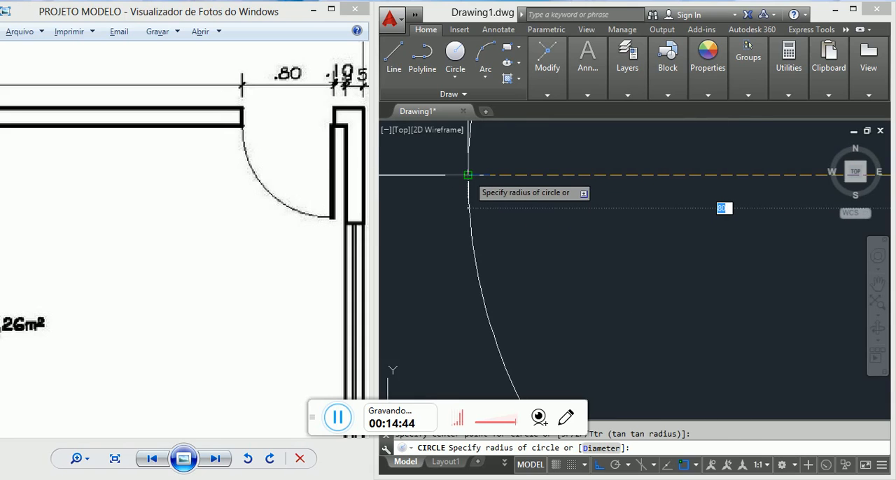
click(468, 175)
scroll(467, 175, down, 3)
middle_drag(518, 189, 551, 209)
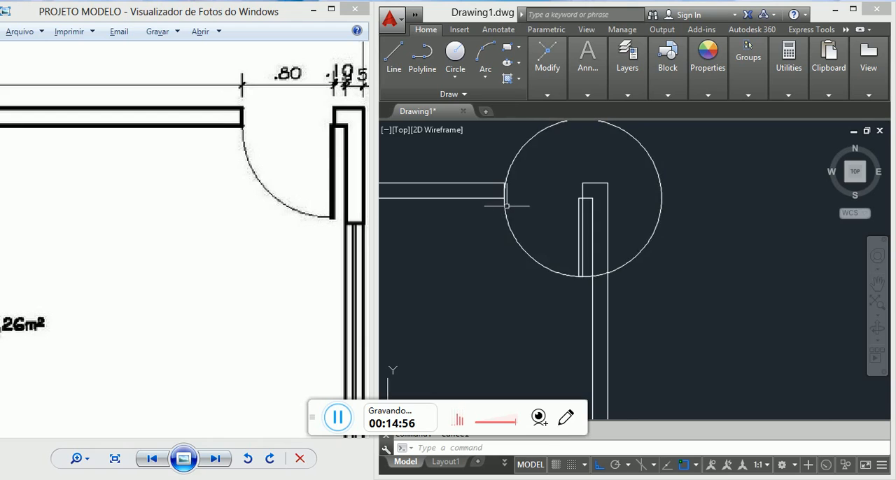
scroll(495, 207, up, 4)
click(500, 175)
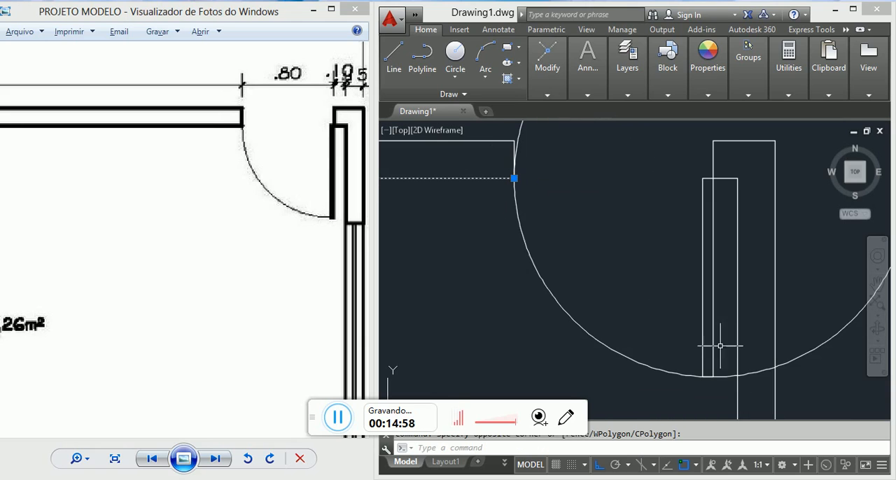
click(710, 329)
scroll(708, 329, down, 2)
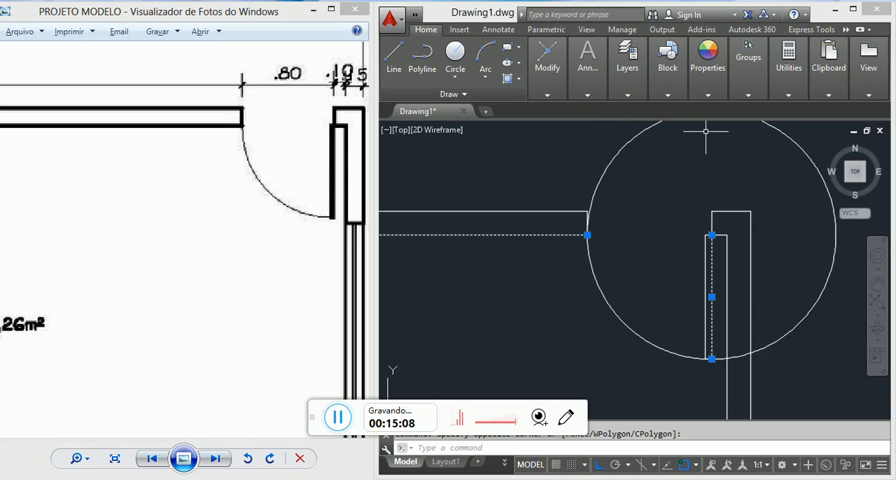
Step: Trim the circle to the door's quarter swing arc, using the upper wall's inner line and the leaf's right-hand line as cutting edges
text(TR)
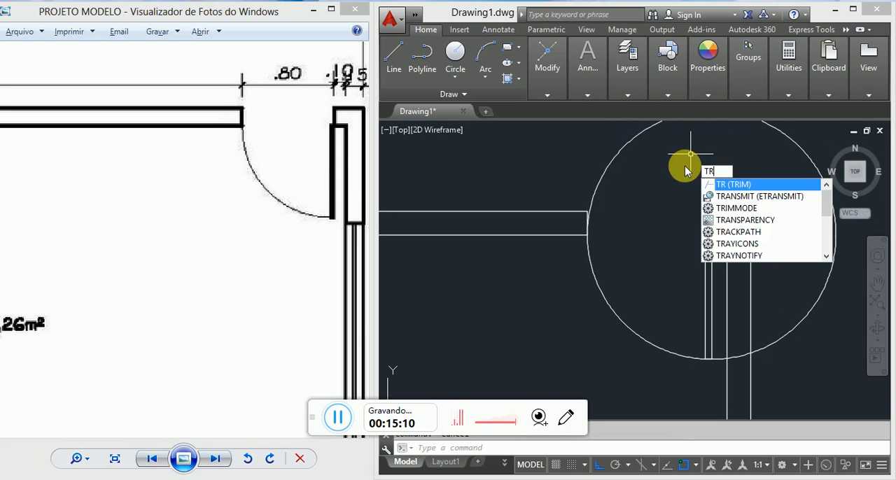
key(Return)
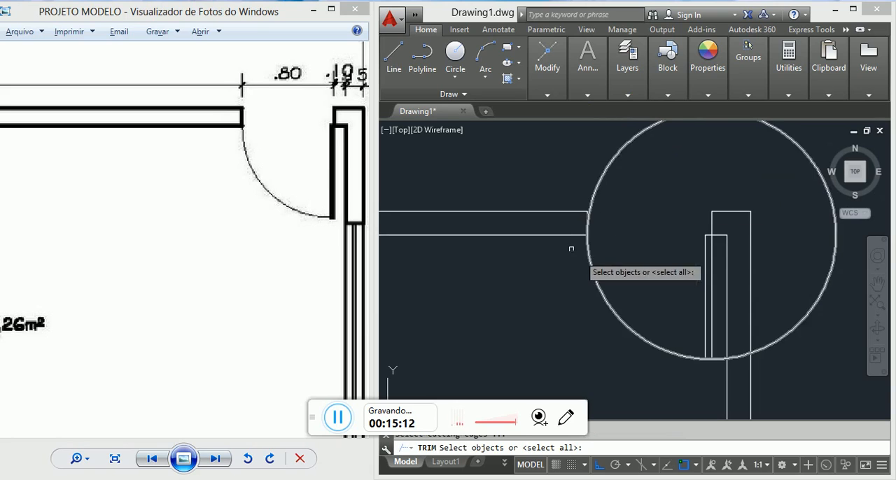
click(563, 236)
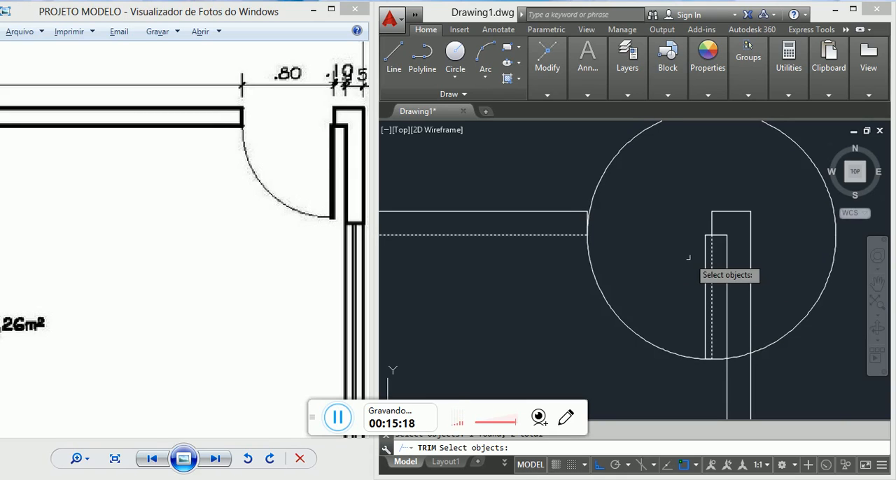
key(Return)
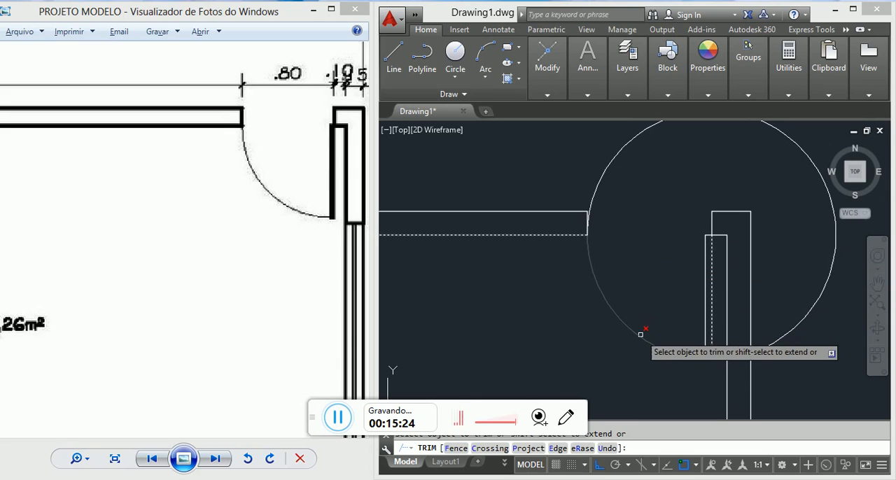
click(806, 152)
key(Escape)
scroll(685, 200, down, 3)
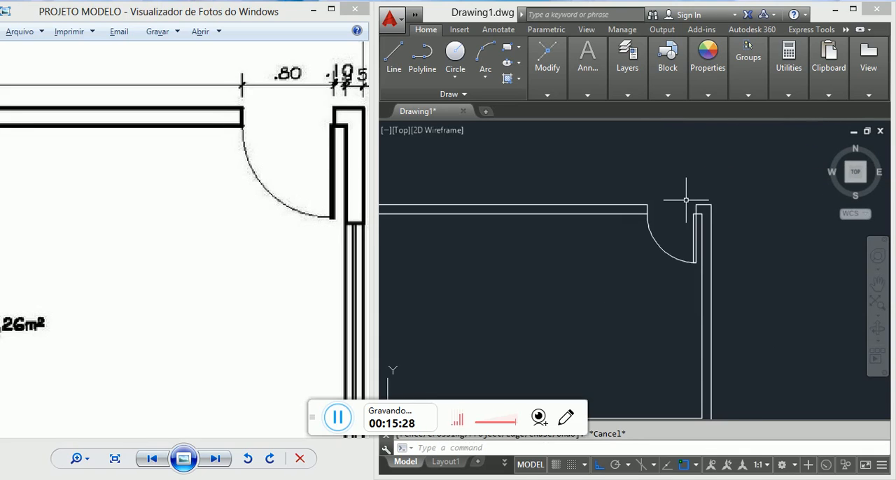
scroll(648, 202, down, 4)
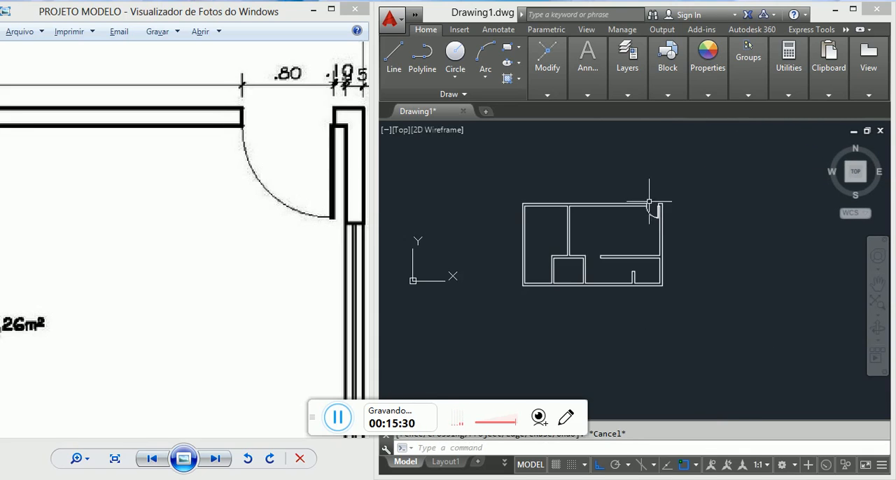
Step: Examine the QUARTO and BANHO door positions and dimensions on the reference plan in Windows Photo Viewer
scroll(641, 228, up, 4)
scroll(648, 226, up, 4)
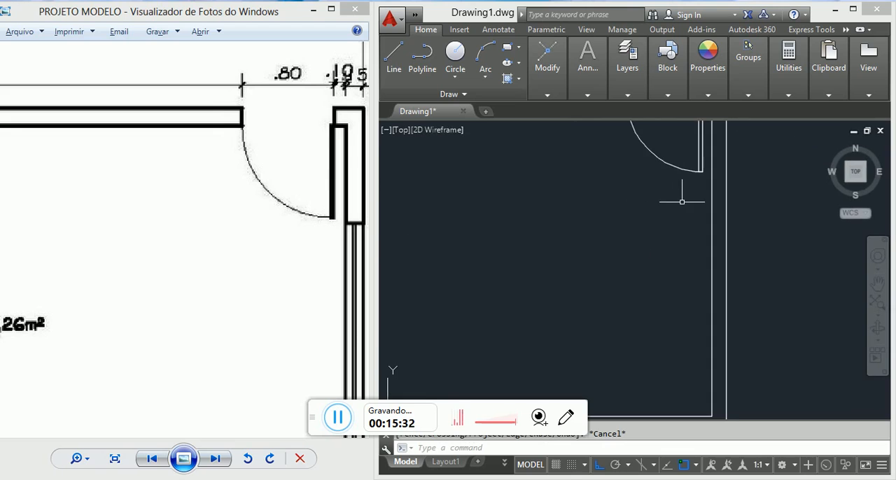
scroll(682, 202, down, 6)
drag(278, 243, 284, 242)
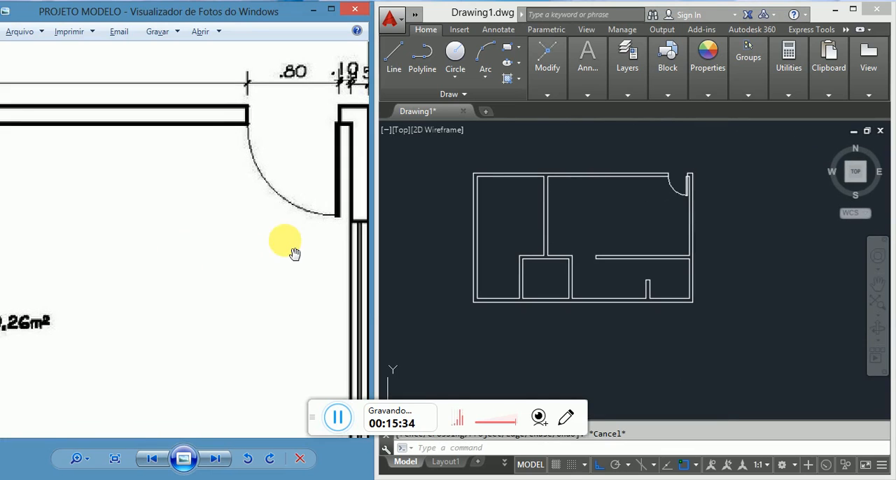
scroll(284, 242, down, 3)
scroll(133, 252, down, 3)
drag(59, 245, 167, 241)
scroll(91, 256, up, 2)
scroll(124, 253, up, 2)
scroll(124, 252, up, 1)
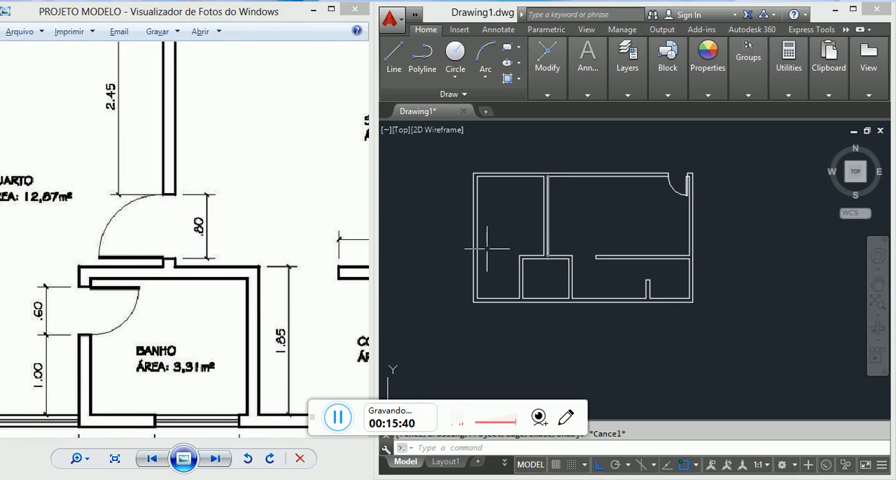
Step: Draw a short line across the base of the QUARTO–SALA partition wall where it meets the BANHO upper wall
scroll(585, 254, up, 2)
scroll(585, 254, up, 6)
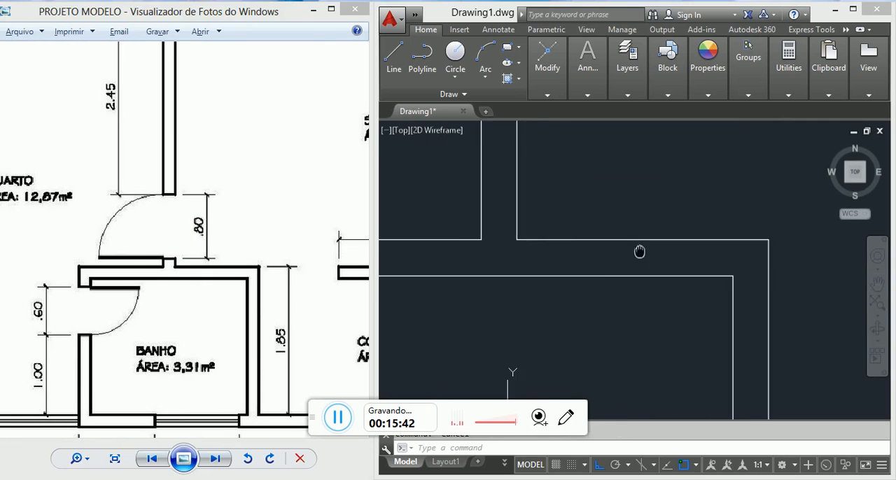
text(l)
key(Return)
click(504, 247)
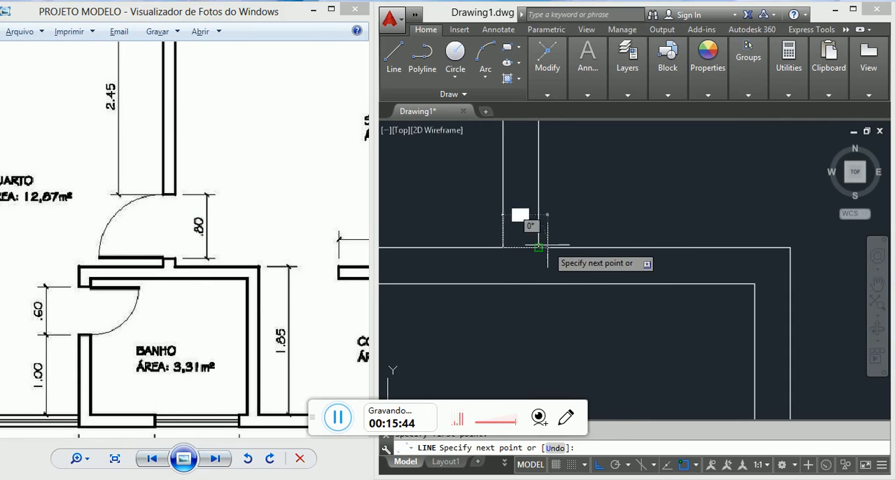
key(Escape)
Step: Offset the line across the partition wall's base 10 units upward to mark the near edge of the QUARTO door opening
text(o)
key(Return)
text(10)
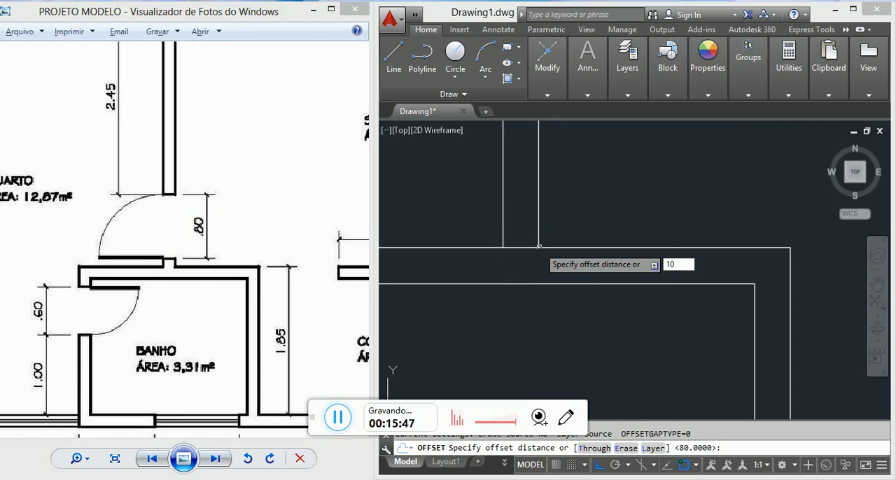
key(Return)
click(538, 241)
key(Escape)
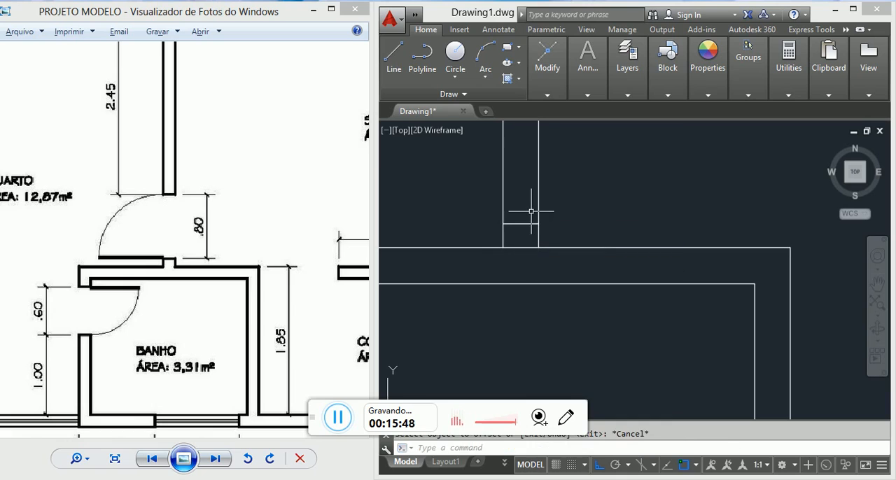
Step: Offset the near-edge line of the QUARTO door opening 80 units upward to mark the opening's far edge
key(Return)
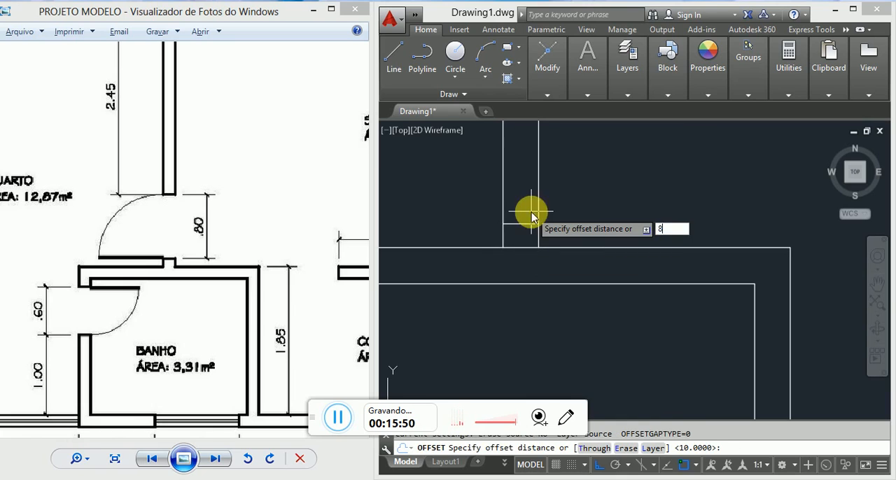
key(Return)
scroll(525, 172, down, 6)
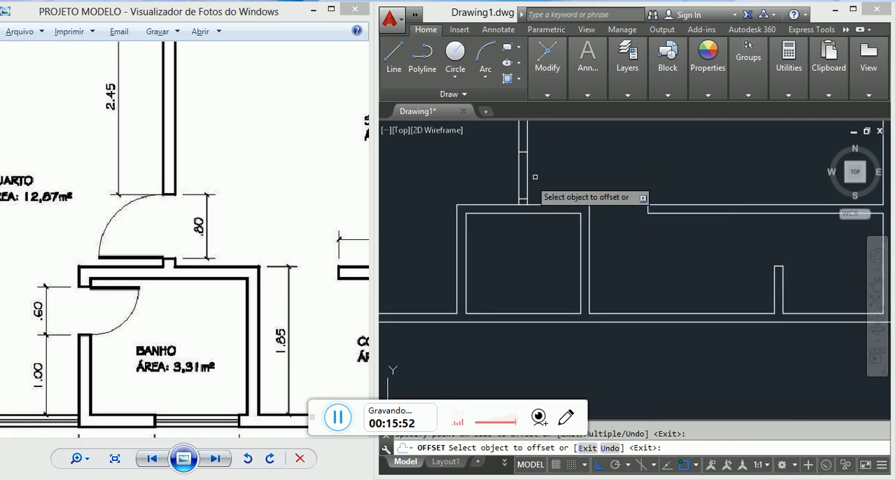
middle_drag(540, 172, 543, 198)
key(Escape)
Step: Trim both QUARTO–SALA partition wall lines between the two edge lines to open the doorway
text(tr)
key(Return)
key(Return)
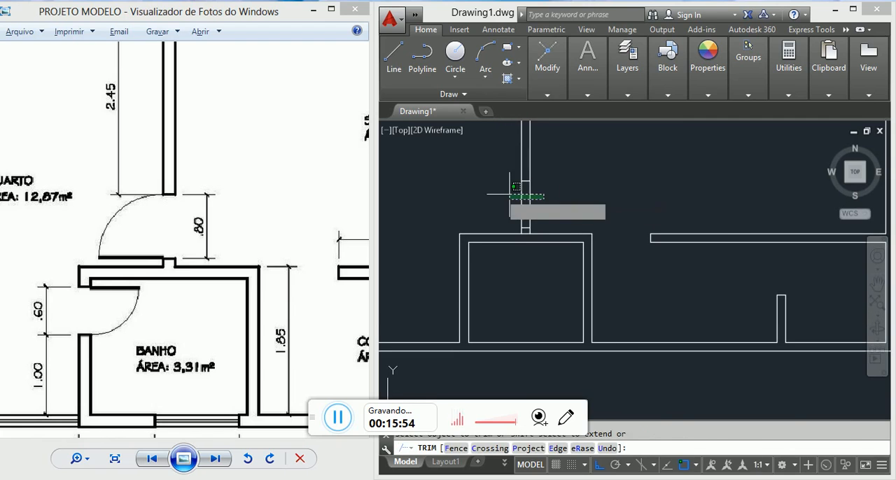
Step: Erase the short helper line across the partition stub's base at the BANHO upper wall
scroll(522, 210, up, 5)
click(522, 244)
click(502, 208)
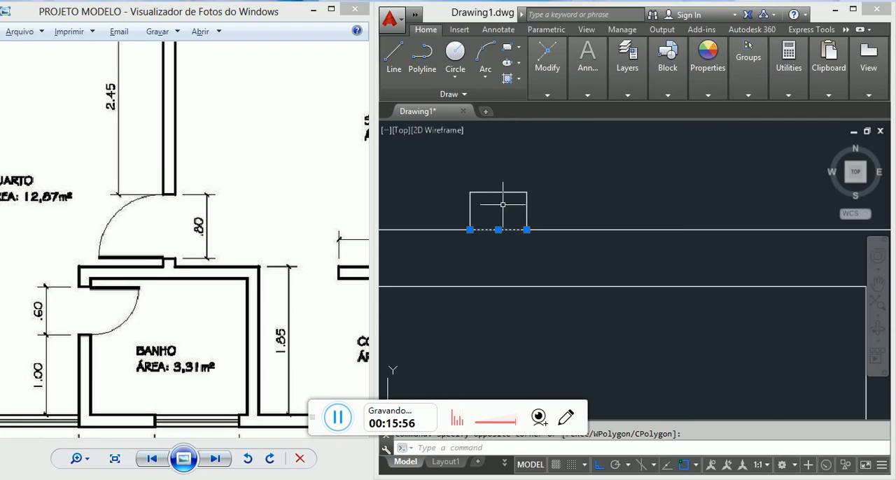
text(e)
key(Return)
Step: Draw the QUARTO door leaf from the partition stub's upper-left corner with lines 80 units left, 4 up and 80 back right
scroll(518, 207, down, 7)
scroll(472, 193, up, 5)
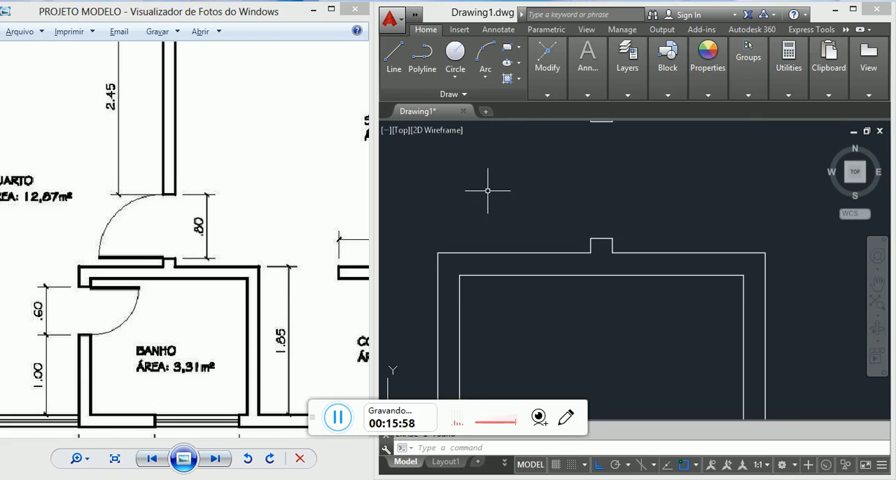
text(l)
key(Return)
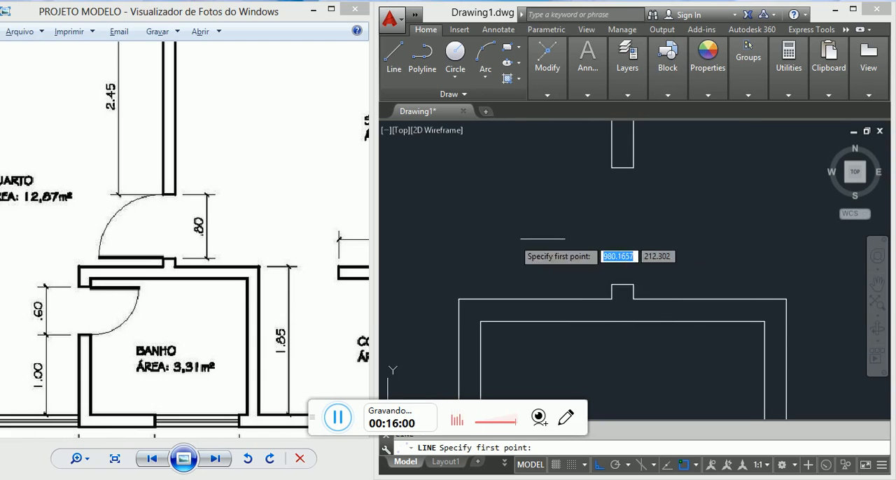
click(610, 285)
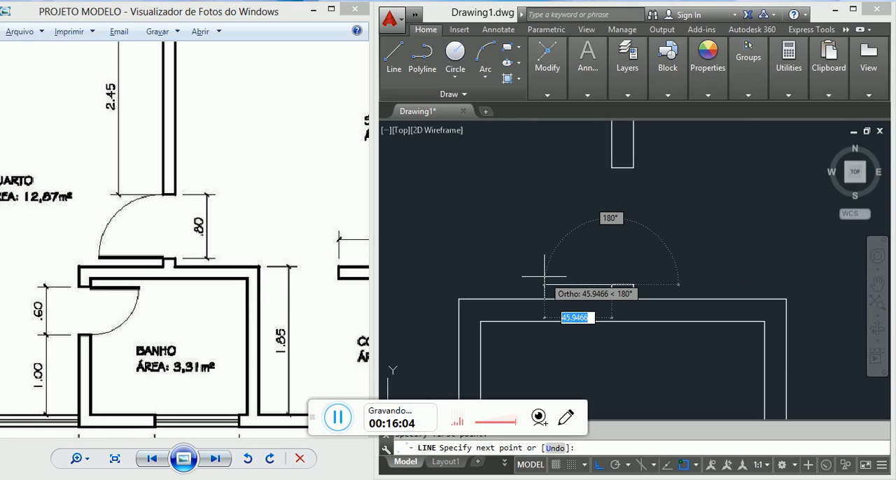
text(80)
key(Return)
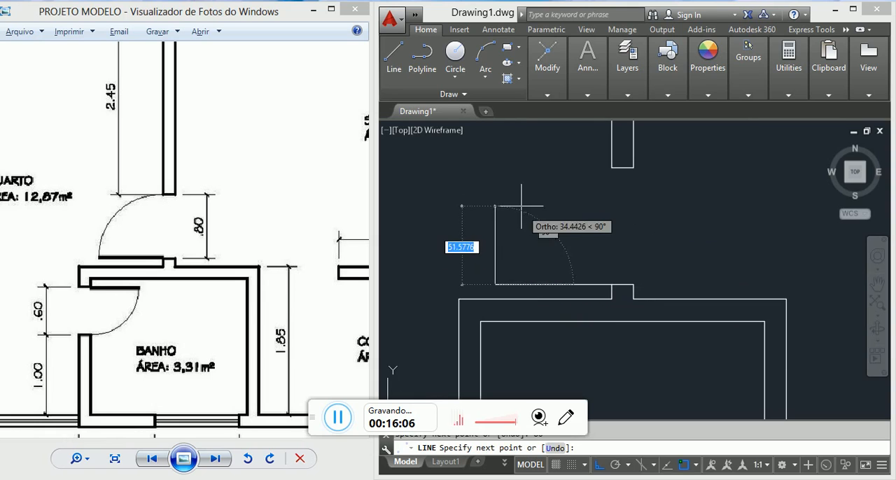
text(4)
key(Return)
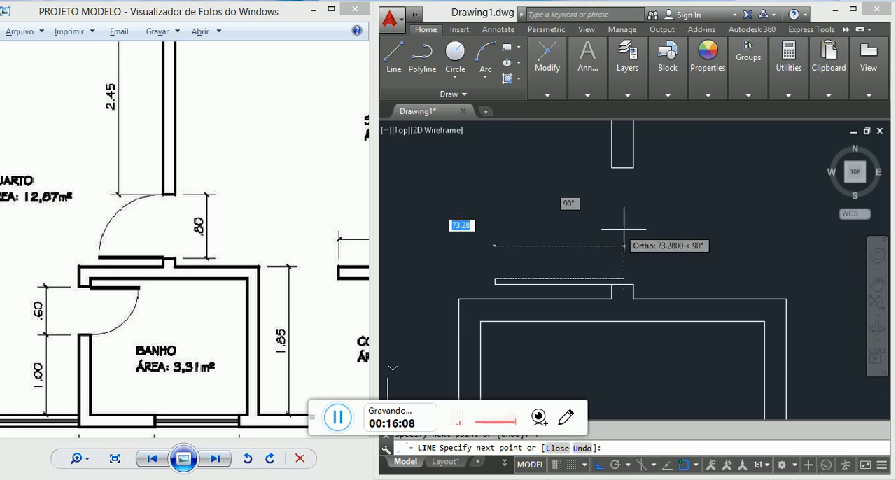
text(80)
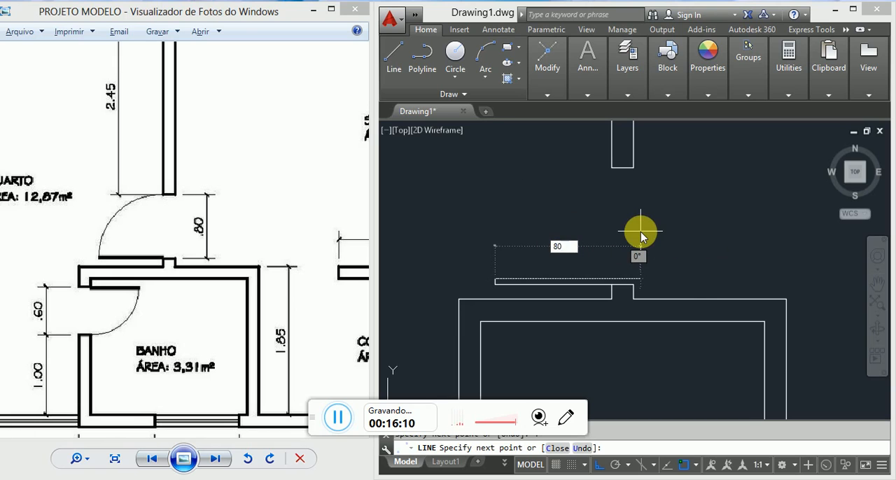
key(Return)
scroll(599, 301, up, 3)
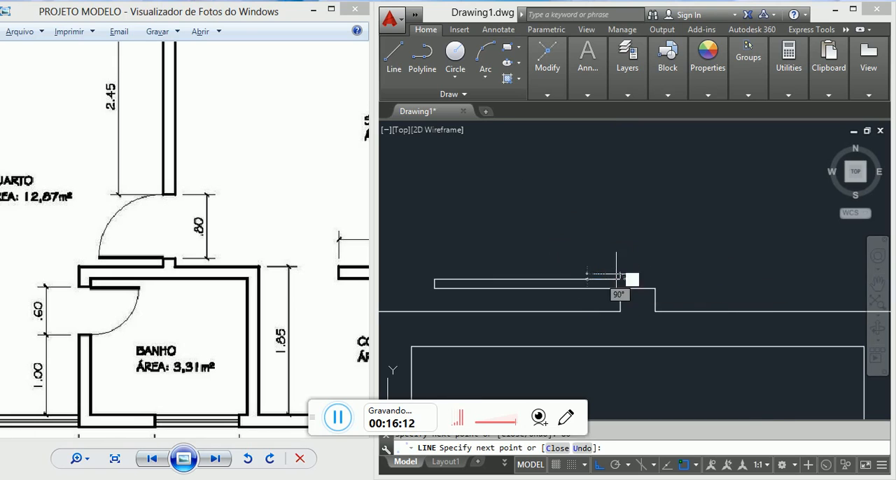
key(Escape)
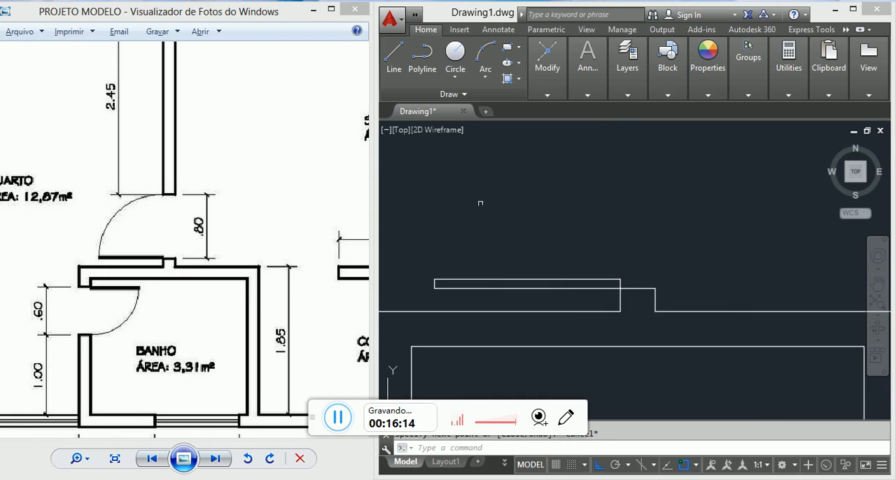
Step: Draw a circle of radius 80 centred on the QUARTO door leaf's lower hinge corner
scroll(480, 203, down, 3)
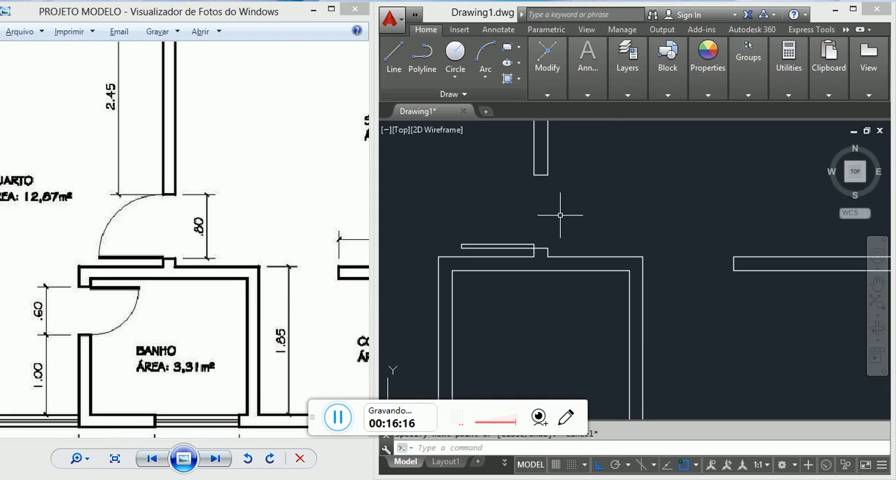
text(c)
key(Return)
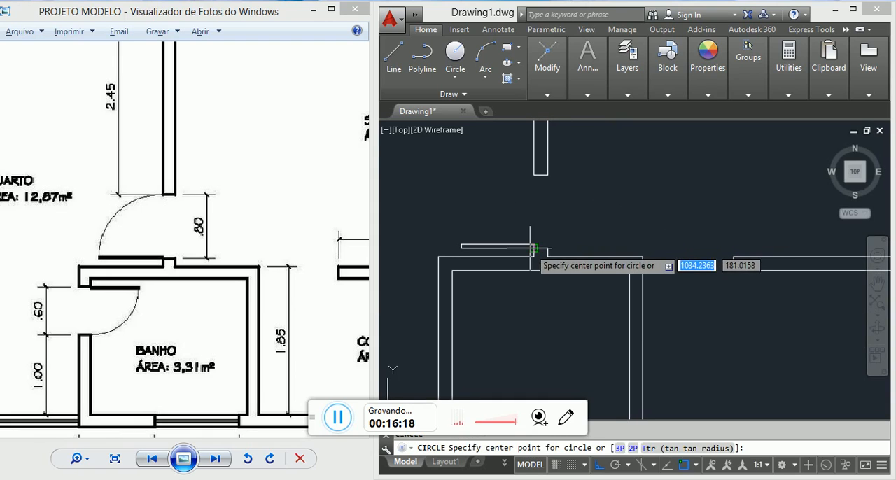
click(534, 247)
text(80)
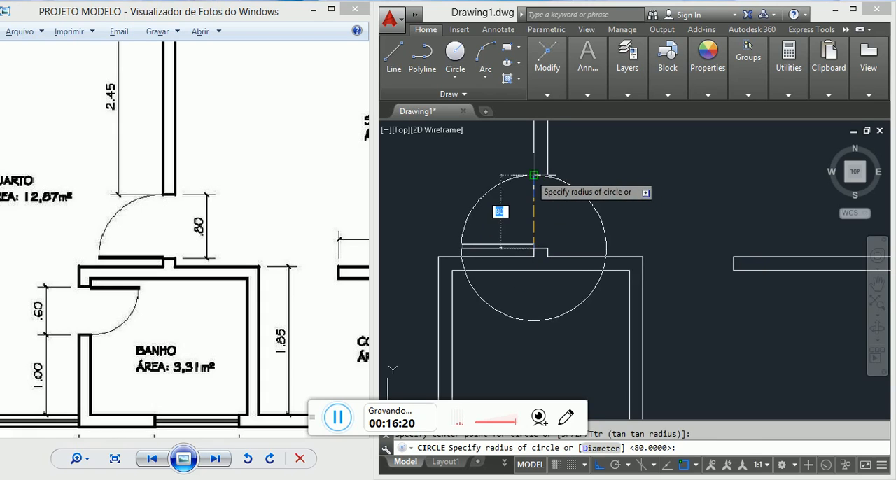
key(Return)
Step: Trim the circle to the QUARTO door's quarter swing arc, using the partition's left line and the leaf's lower line as cutting edges
text(TR)
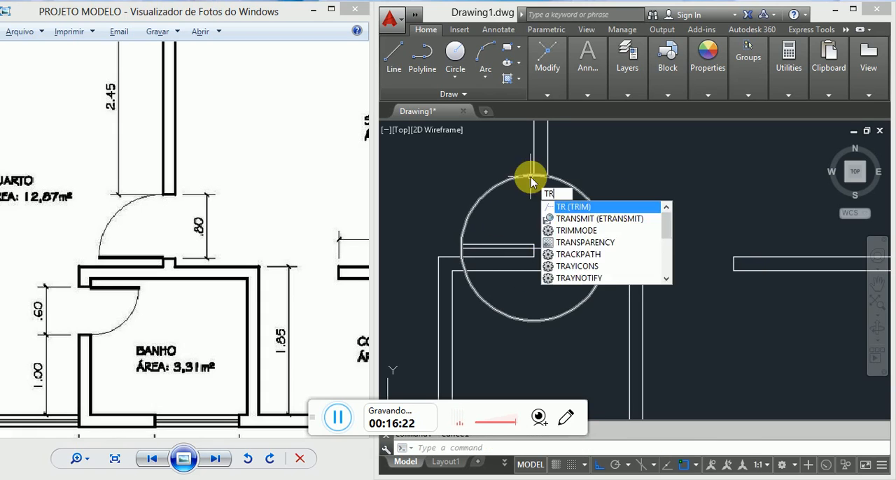
key(Return)
click(534, 172)
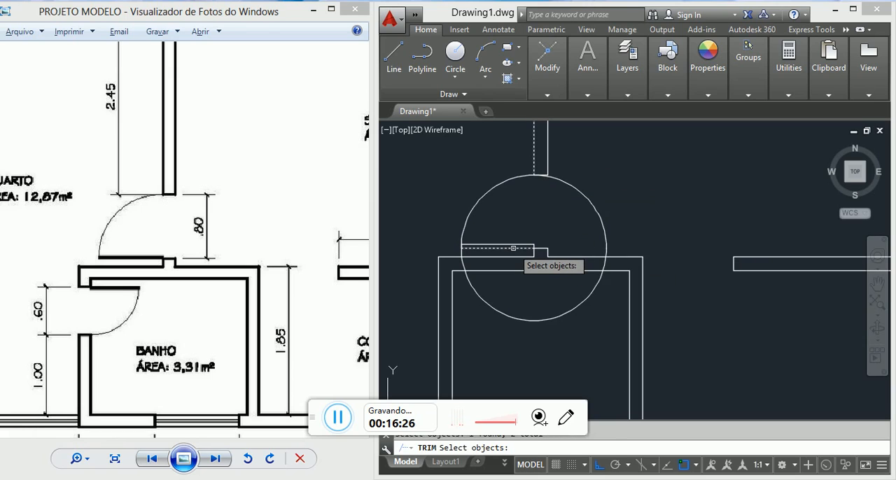
click(513, 248)
key(Return)
click(595, 209)
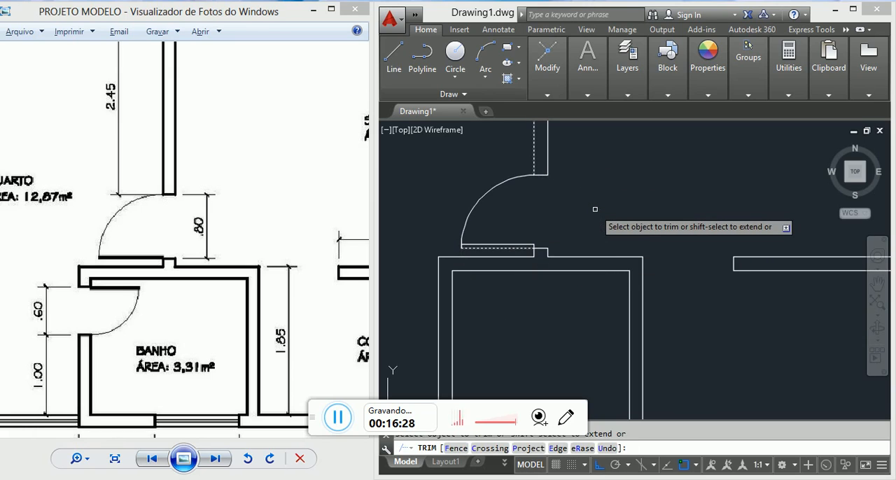
key(Escape)
Step: Draw a short line across the BANHO left wall from the room's upper-left inner corner to the wall's outer line
scroll(592, 200, down, 2)
scroll(544, 242, up, 1)
scroll(532, 251, up, 1)
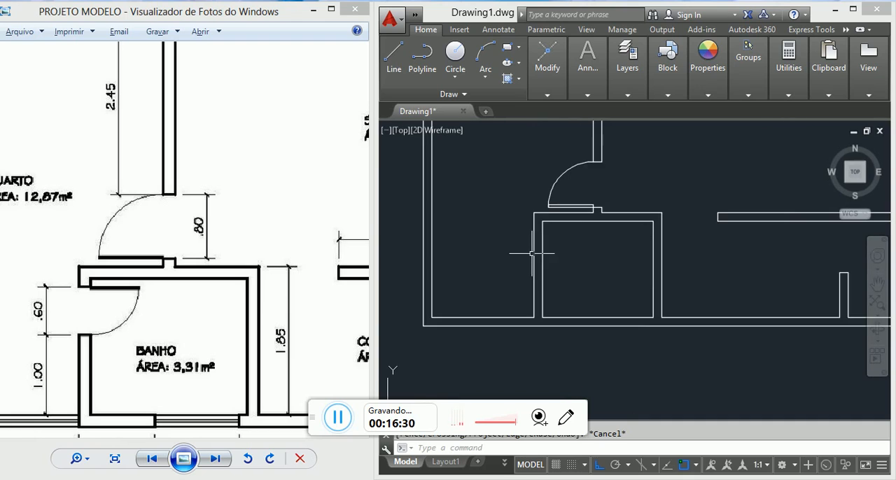
scroll(517, 234, up, 1)
key(l)
key(Return)
scroll(546, 217, up, 4)
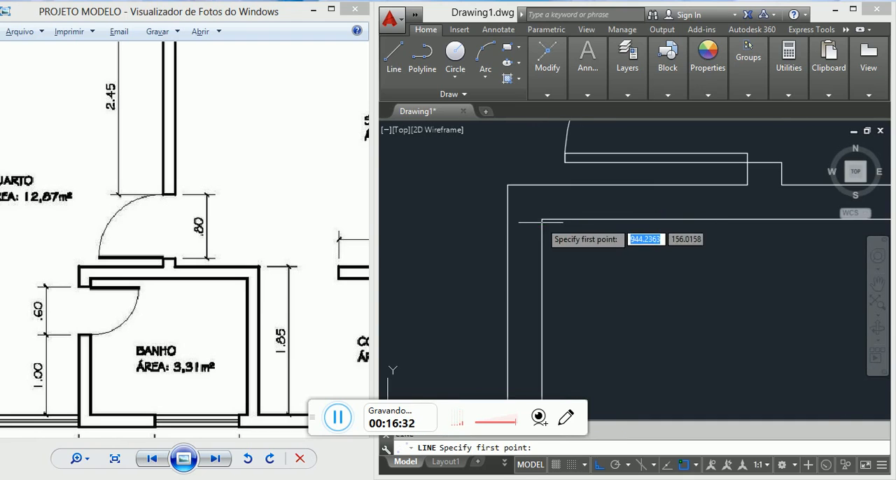
click(541, 219)
key(Escape)
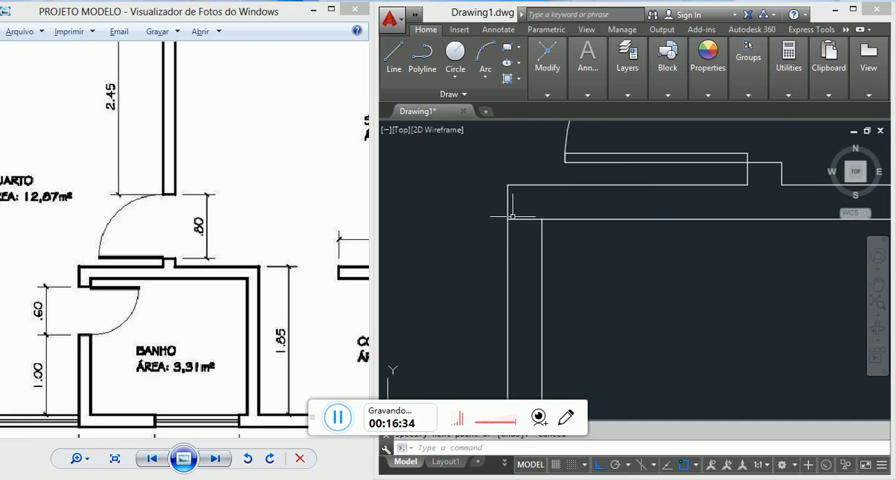
Step: Start an Offset with a distance of 10 units for the short line across the BANHO left wall
scroll(570, 219, down, 3)
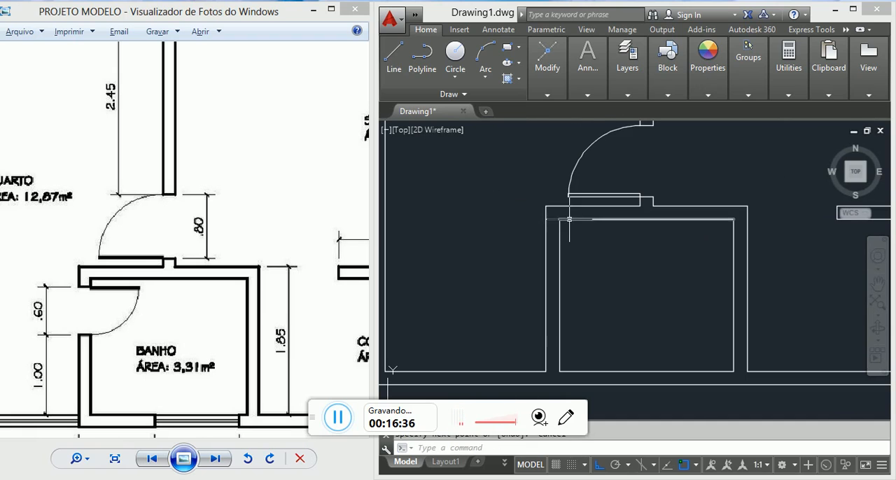
text(o)
key(Return)
text(10)
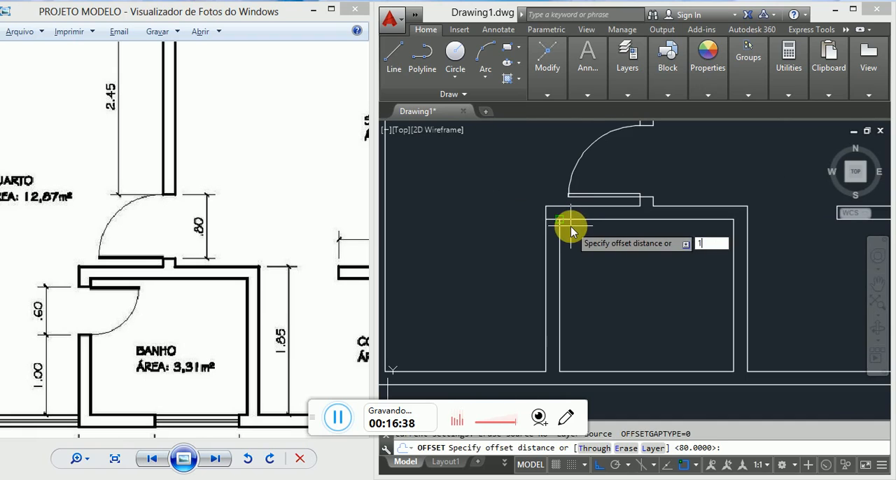
key(Return)
click(552, 219)
click(559, 245)
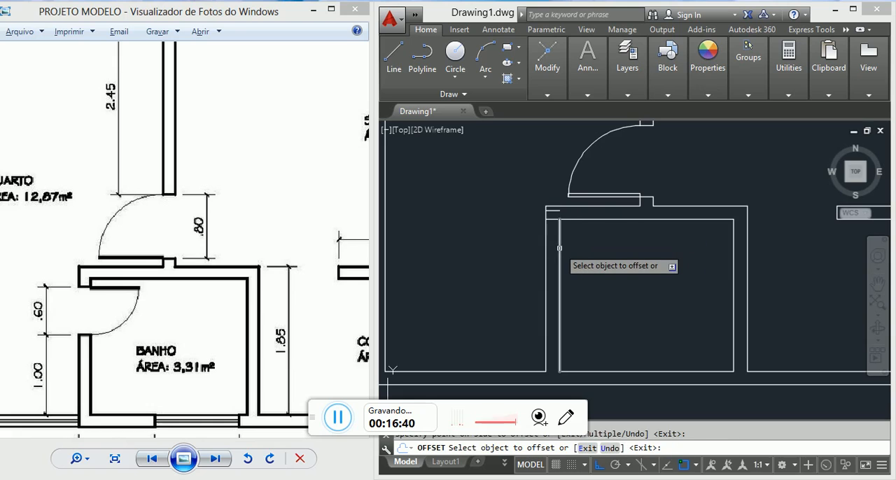
key(ctrl+z)
Step: Offset the short line across the BANHO left wall 10 units downward to mark the door opening's upper edge
scroll(565, 235, up, 4)
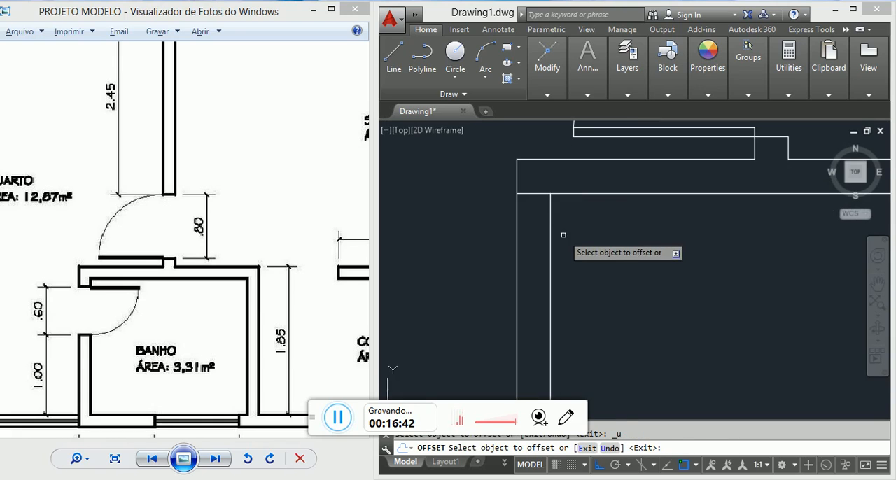
click(534, 194)
click(533, 194)
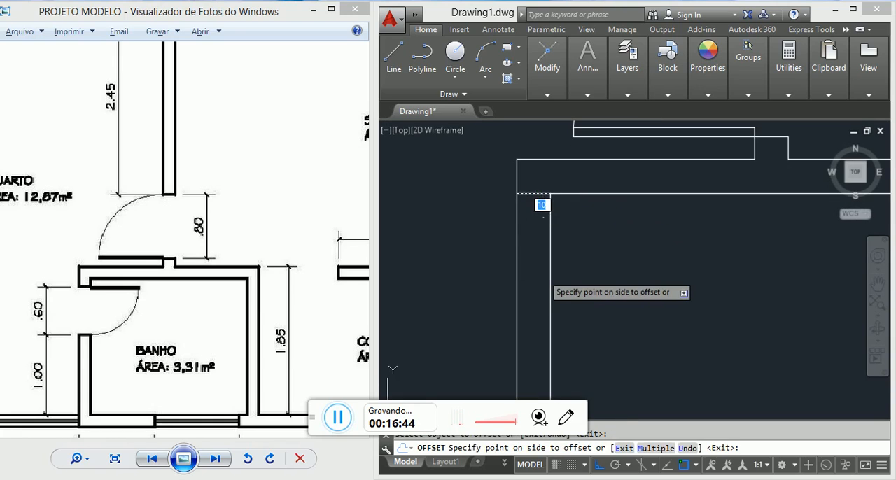
click(541, 277)
key(Escape)
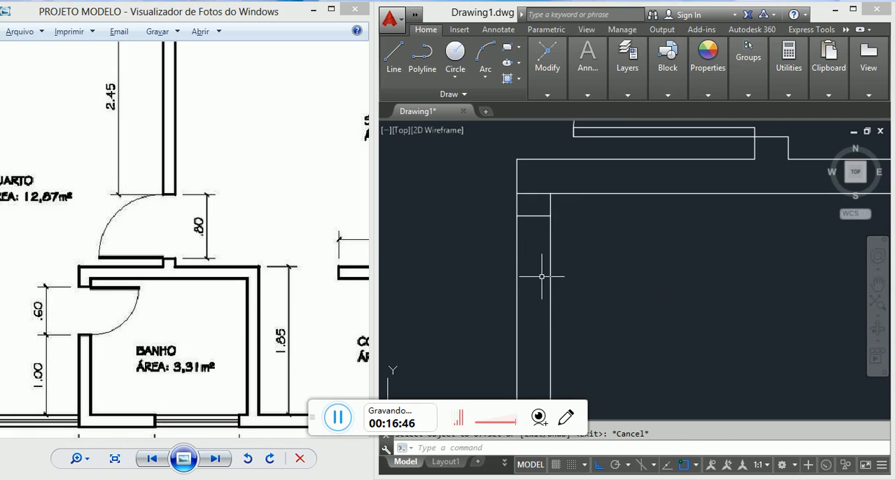
Step: Offset the BANHO door opening's upper edge line 60 units downward to mark the lower edge
key(Return)
text(60)
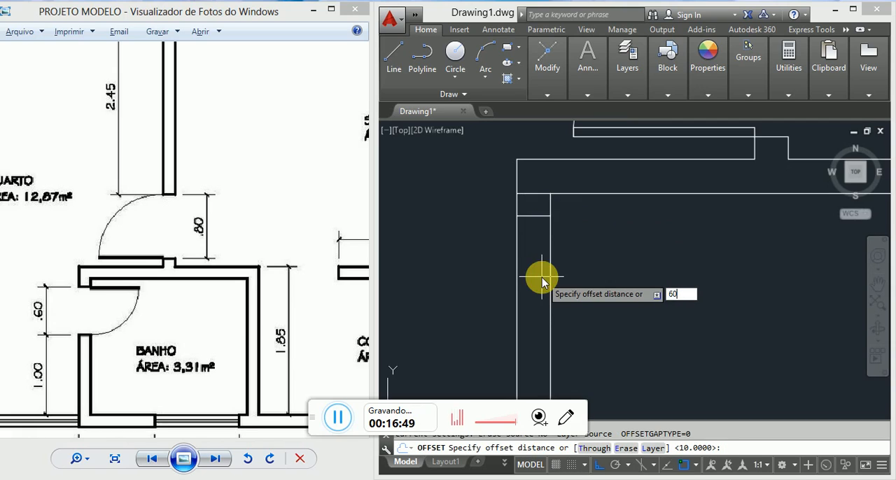
key(Return)
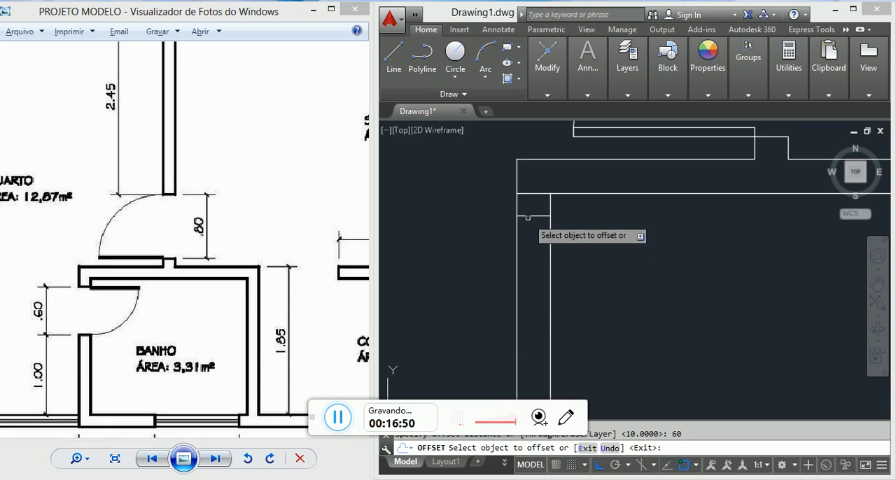
click(516, 231)
click(532, 301)
scroll(533, 301, down, 3)
key(Escape)
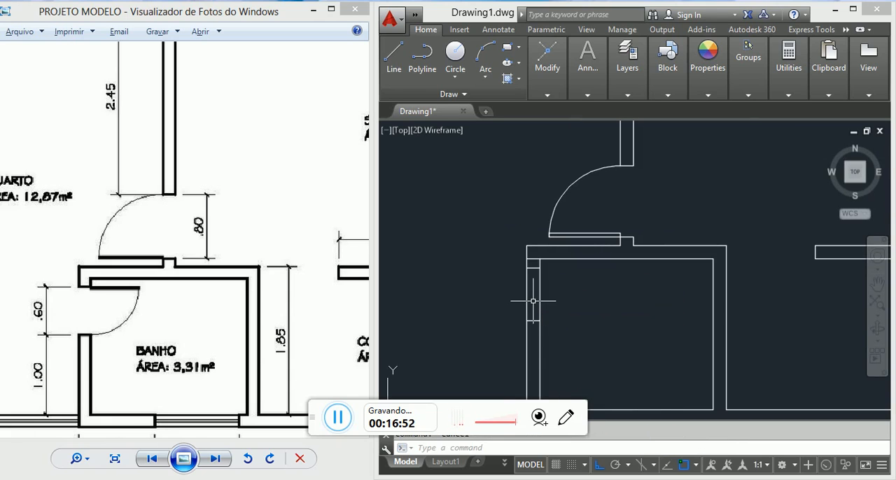
Step: Trim both BANHO left wall lines between the two edge lines to open the doorway
key(Return)
key(Return)
click(565, 299)
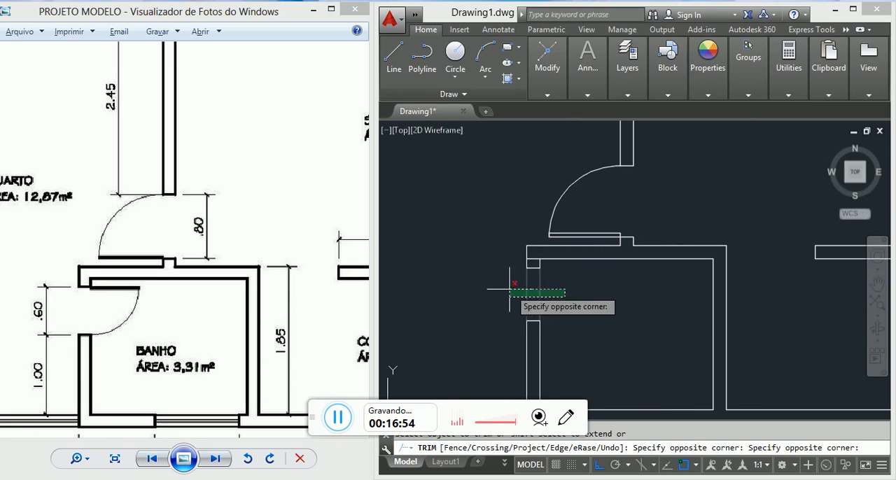
click(498, 287)
scroll(560, 250, up, 4)
key(Escape)
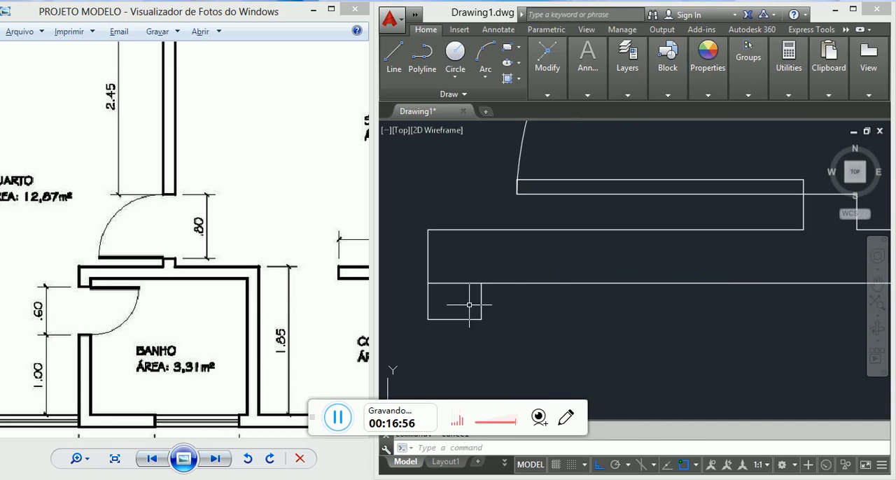
Step: Erase the short helper line across the BANHO left wall at the room's upper-left inner corner
click(471, 304)
click(456, 261)
text(e)
key(Return)
Step: Draw a line from the inner corner of the BANHO opening's upper jamb to the right base corner of the QUARTO partition stub
scroll(457, 267, down, 5)
middle_drag(512, 316, 523, 305)
scroll(496, 273, up, 3)
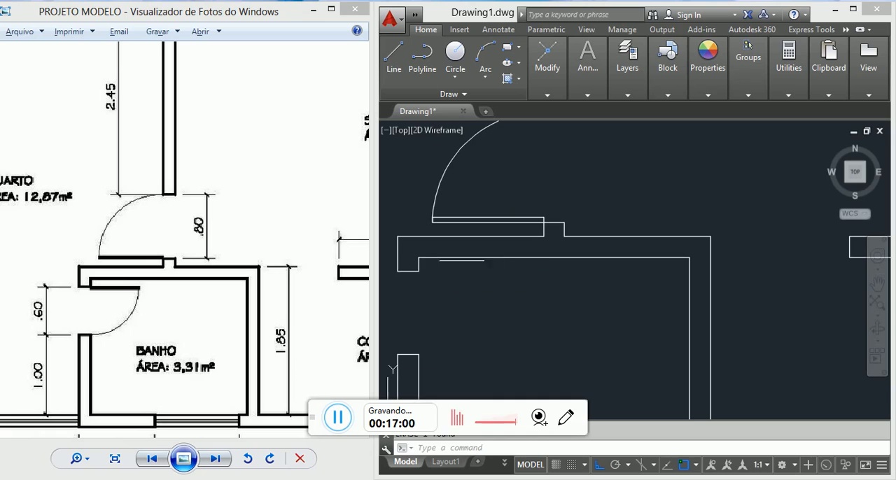
text(l)
key(Return)
click(412, 270)
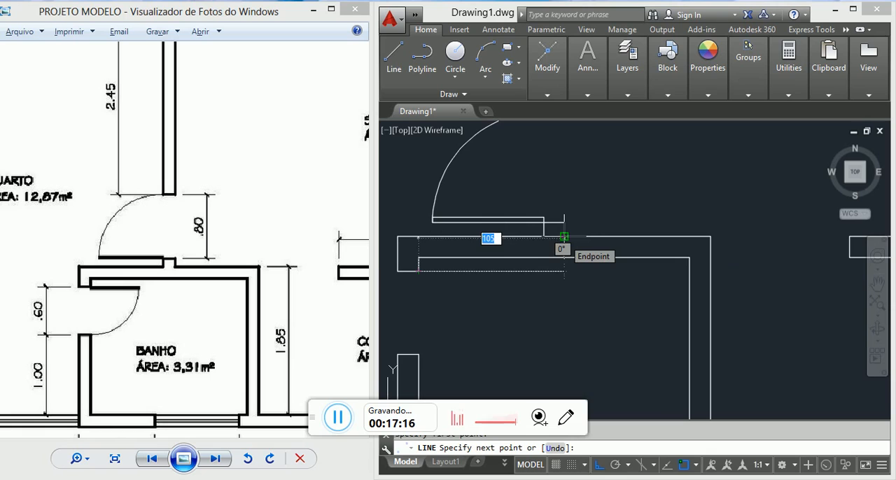
click(564, 237)
key(Escape)
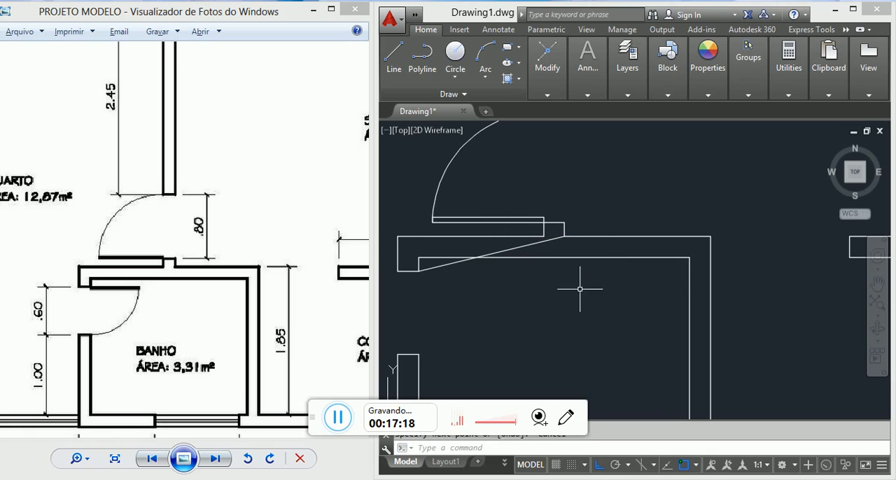
Step: Erase the diagonal helper line and draw a 60-unit horizontal line rightward from the inner corner of the BANHO opening's upper jamb
click(553, 263)
click(528, 241)
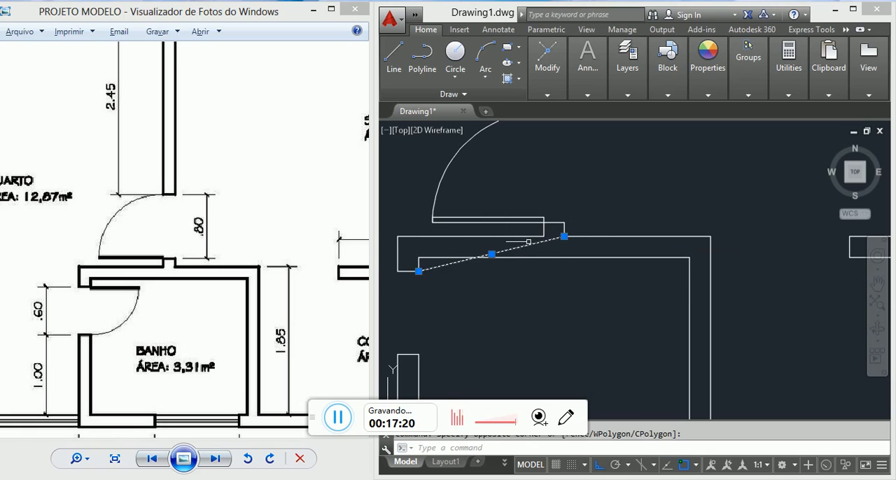
text(l)
key(Return)
click(419, 271)
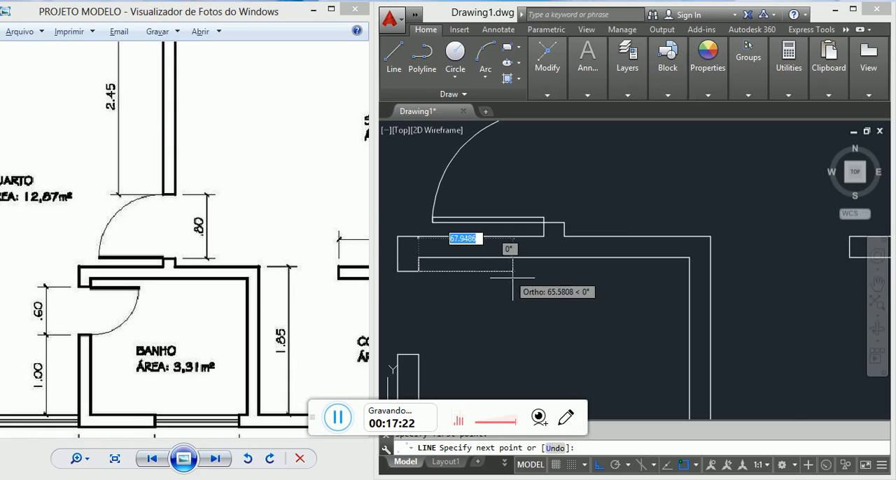
scroll(513, 277, up, 4)
scroll(623, 276, down, 2)
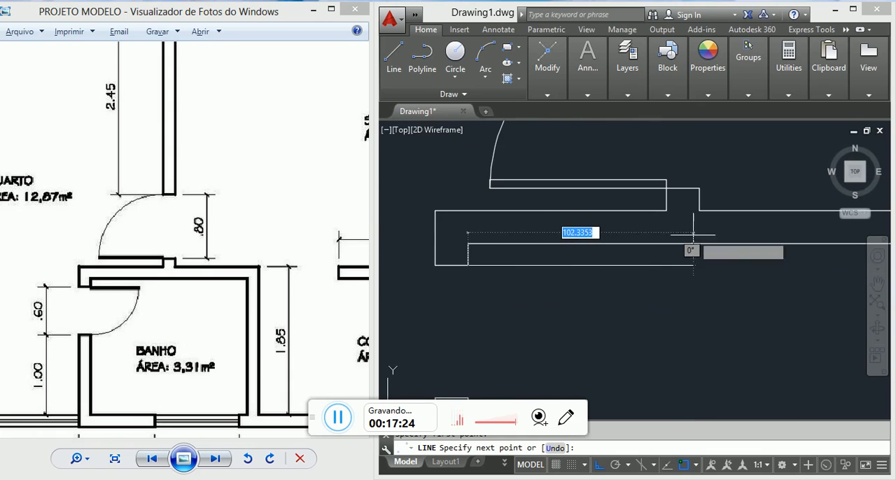
key(F8)
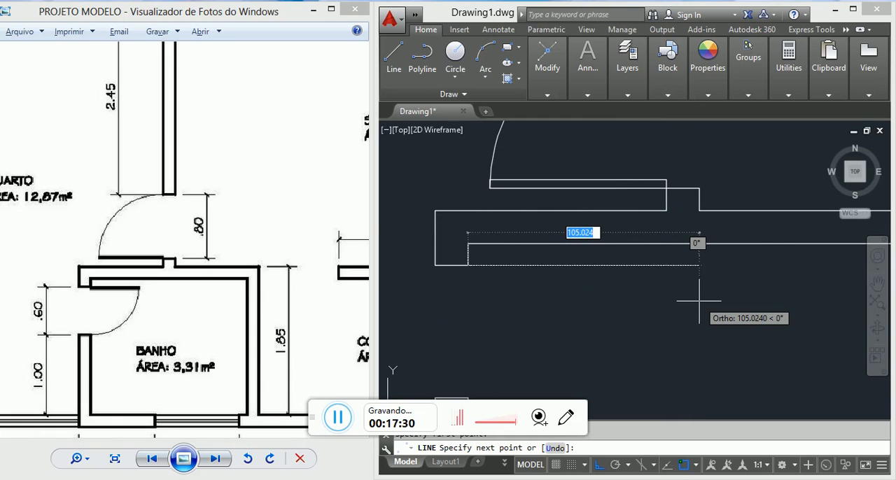
text(60)
key(Return)
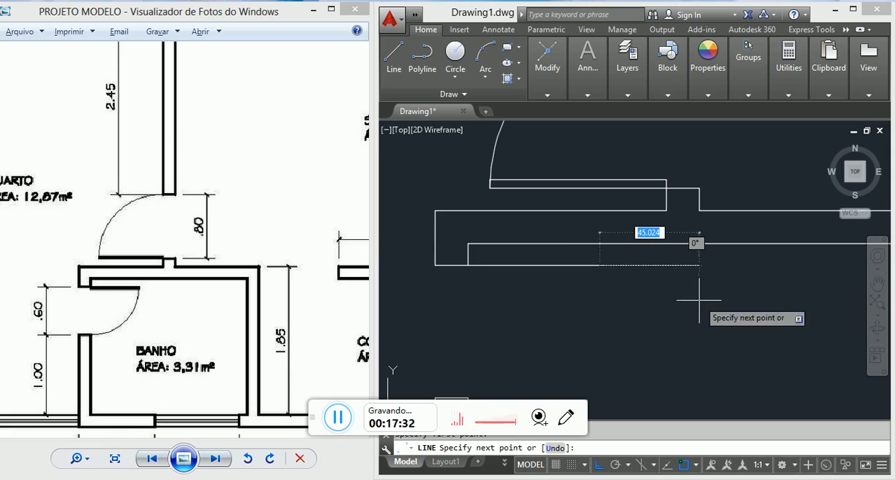
Step: Complete the BANHO door leaf rectangle with a 4-unit end downward, a 60-unit edge back left, and a closing side at the jamb
text(4)
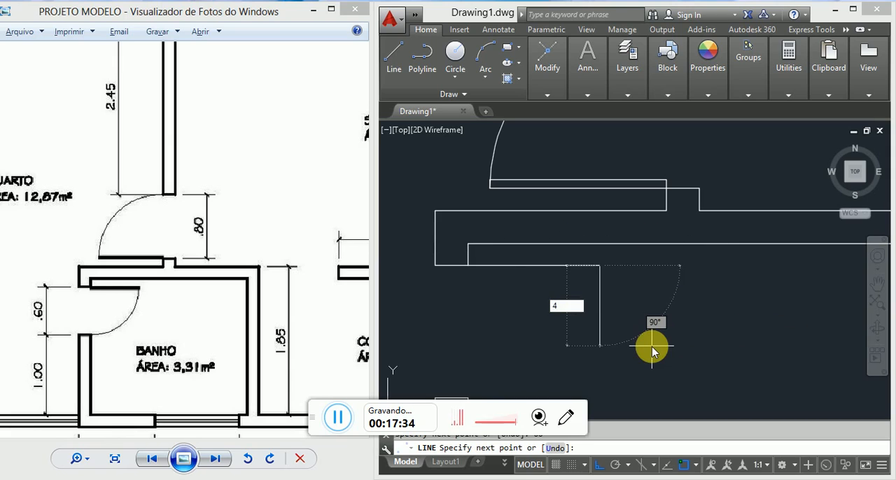
key(Return)
text(60)
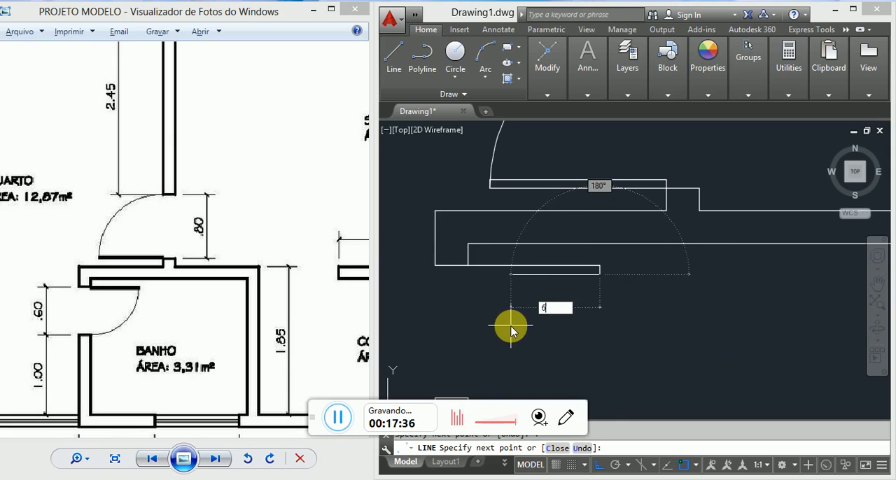
key(Return)
click(470, 266)
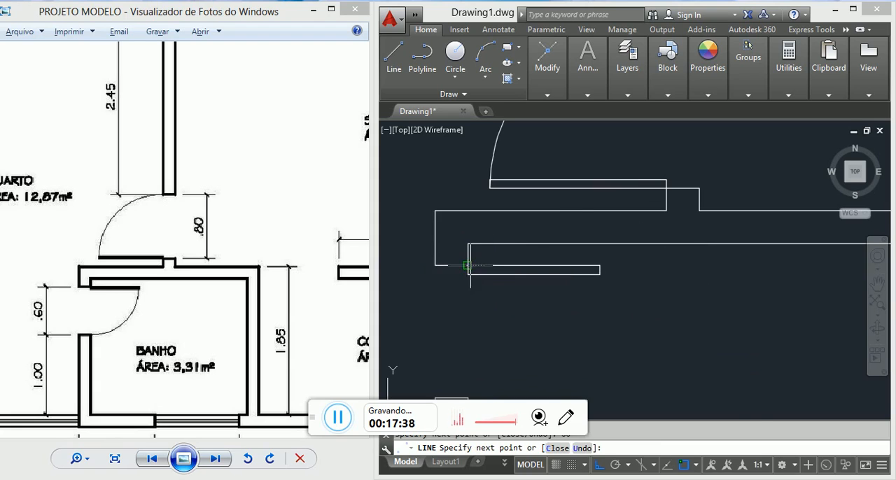
key(Escape)
Step: Draw a circle centred on the leaf's hinge corner, with its radius reaching the inner corner of the BANHO opening's lower jamb
scroll(476, 282, down, 4)
middle_drag(513, 324, 580, 290)
scroll(567, 267, up, 2)
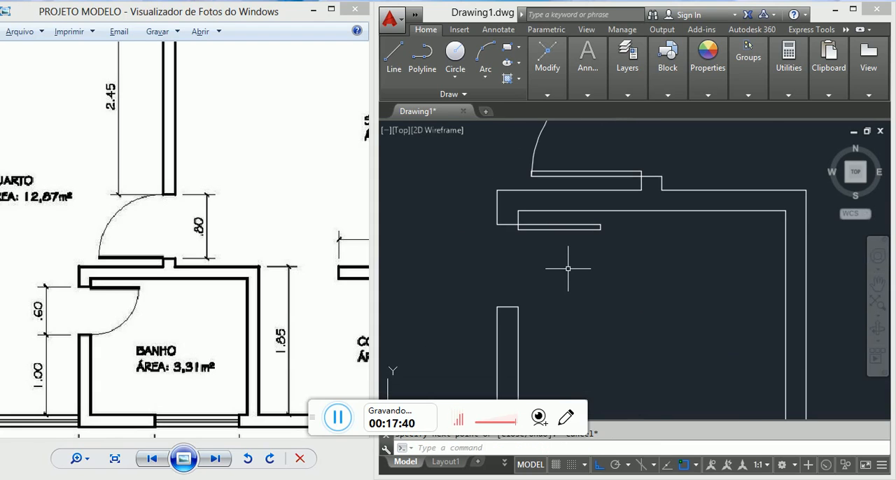
text(c)
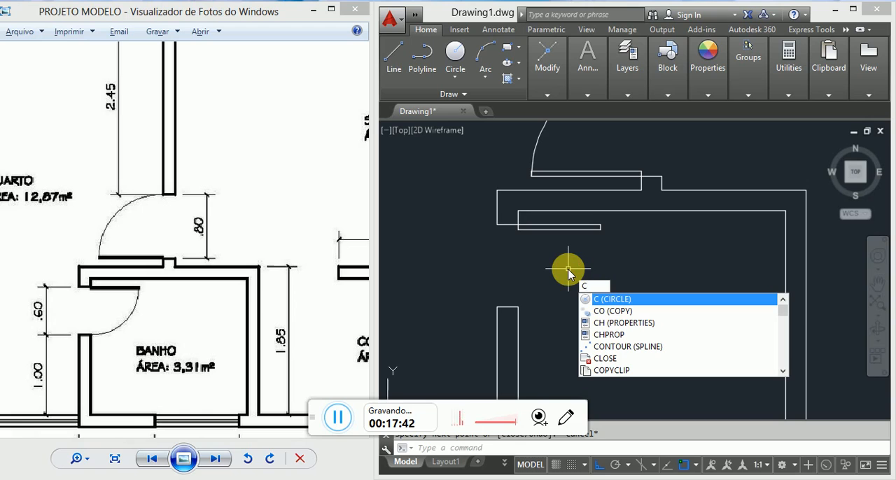
key(Return)
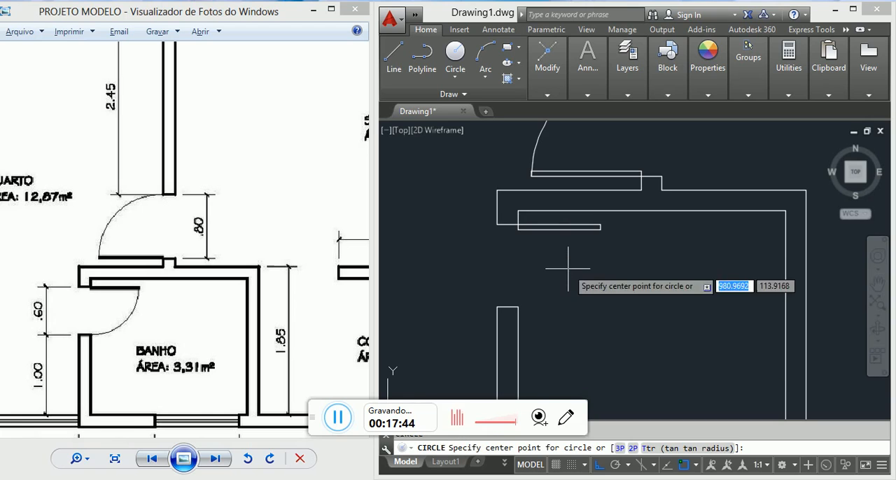
click(517, 225)
click(519, 306)
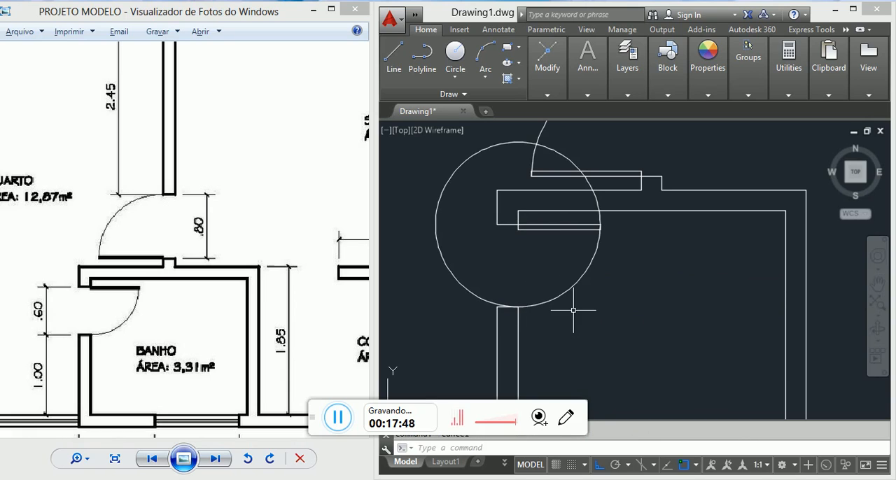
Step: Try to trim the BANHO door circle using all surrounding lines as cutting edges
text(tr)
key(Return)
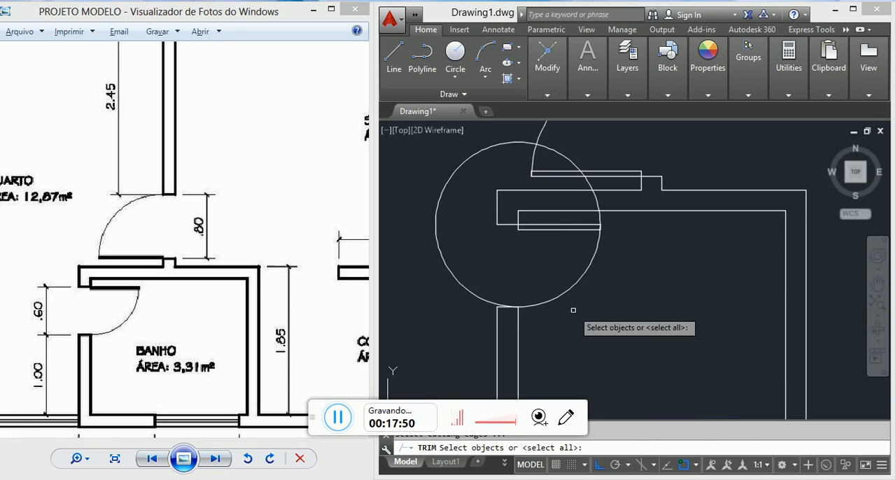
click(499, 304)
text(t)
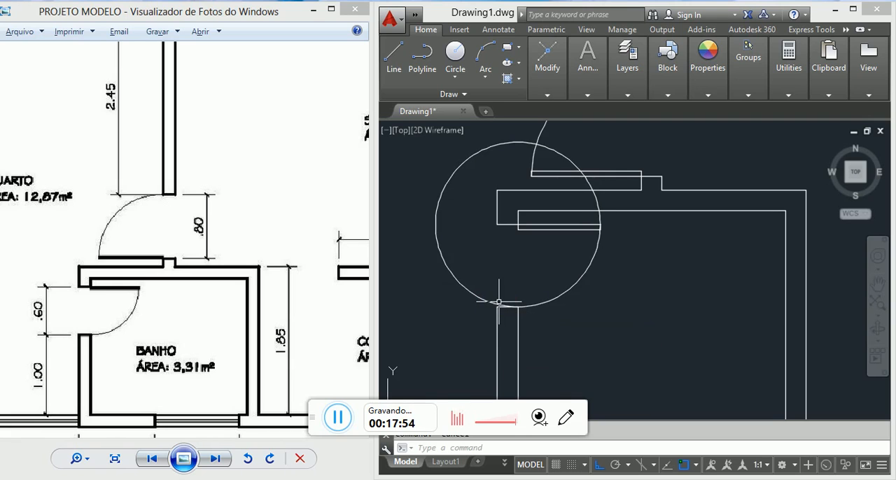
key(Return)
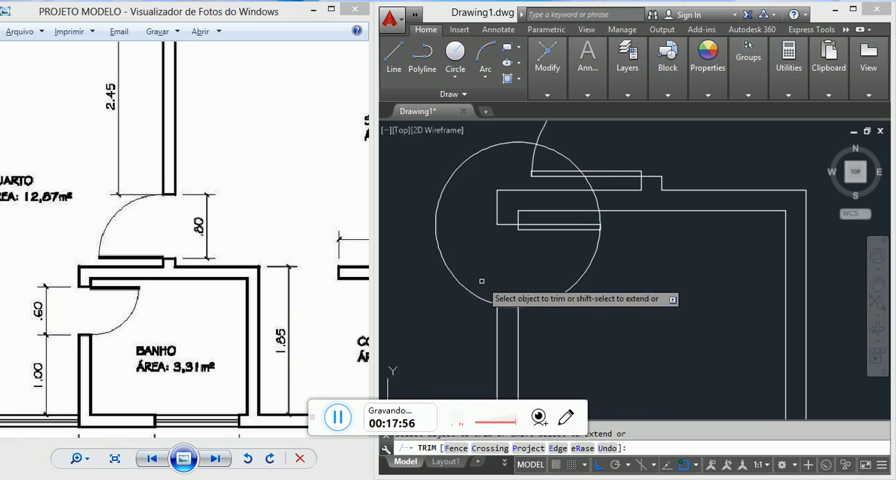
click(466, 287)
scroll(581, 168, up, 2)
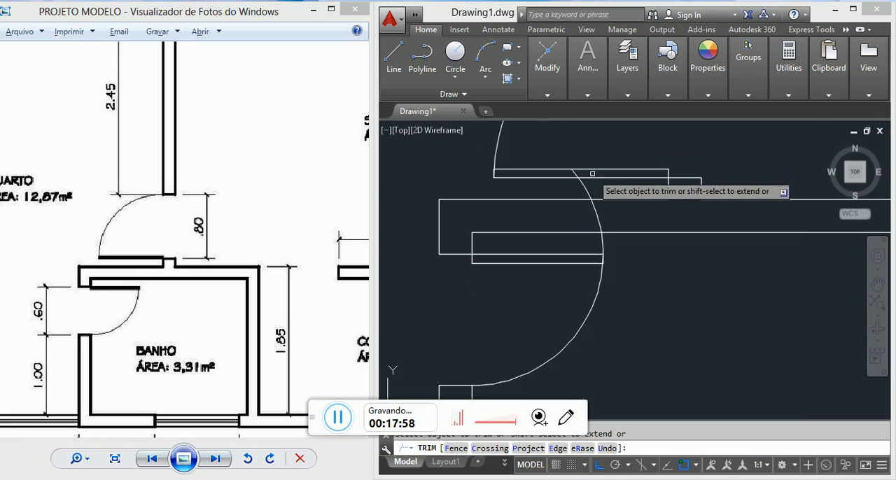
scroll(604, 256, down, 2)
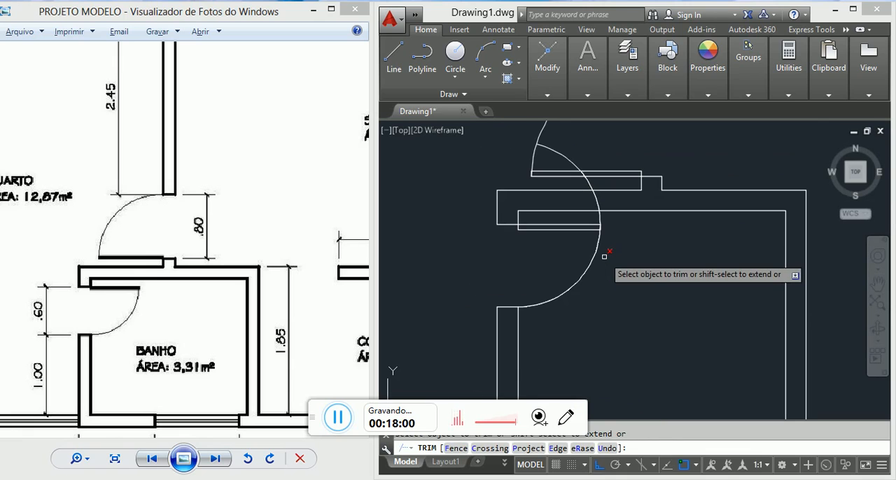
key(Escape)
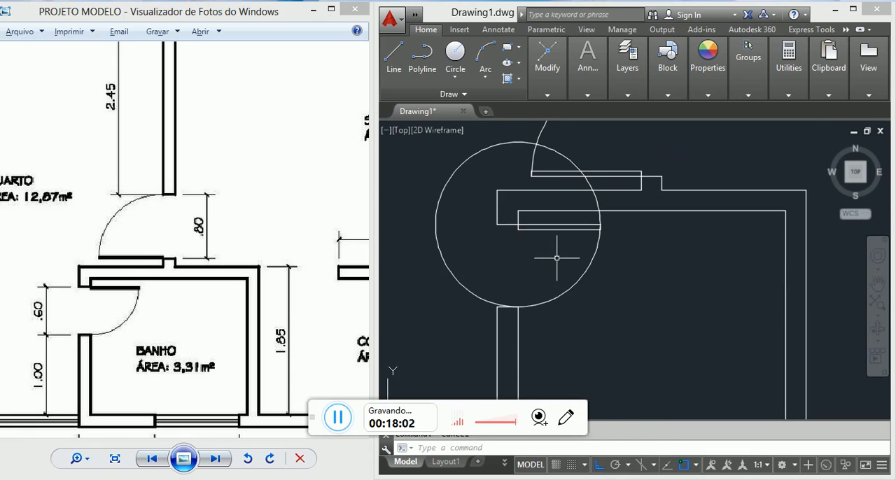
Step: Trim the circle with the lower jamb's inner wall line and the leaf's upper edge as cutting edges, leaving the quarter swing arc
text(tr)
key(Return)
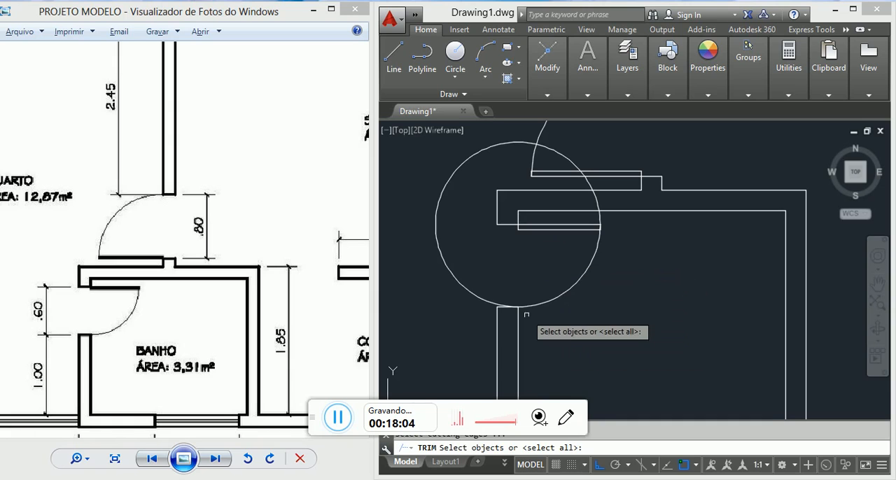
click(518, 312)
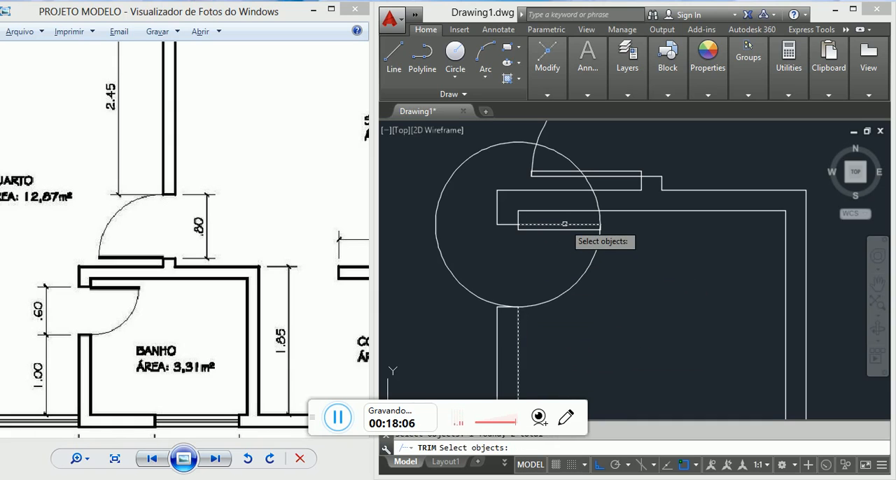
key(Return)
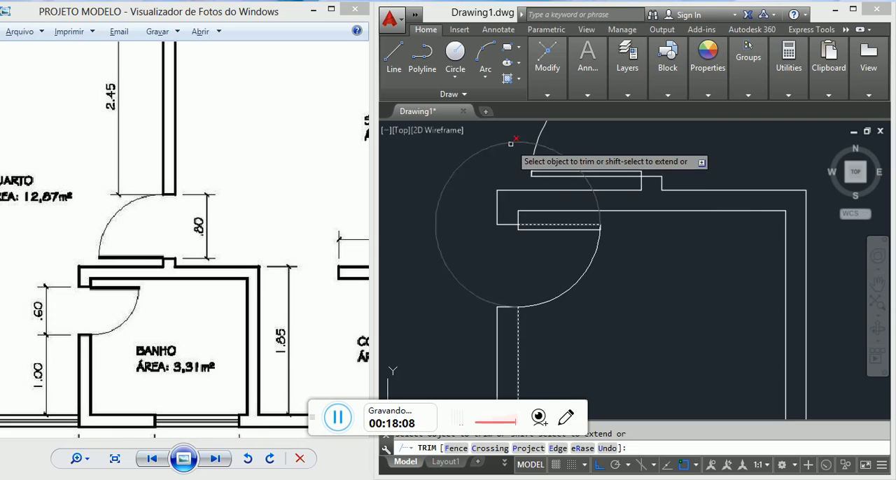
key(Escape)
Step: Examine the right wall's window and pier dimensions beside SALA and A. SERV. in the reference plan
scroll(511, 147, down, 5)
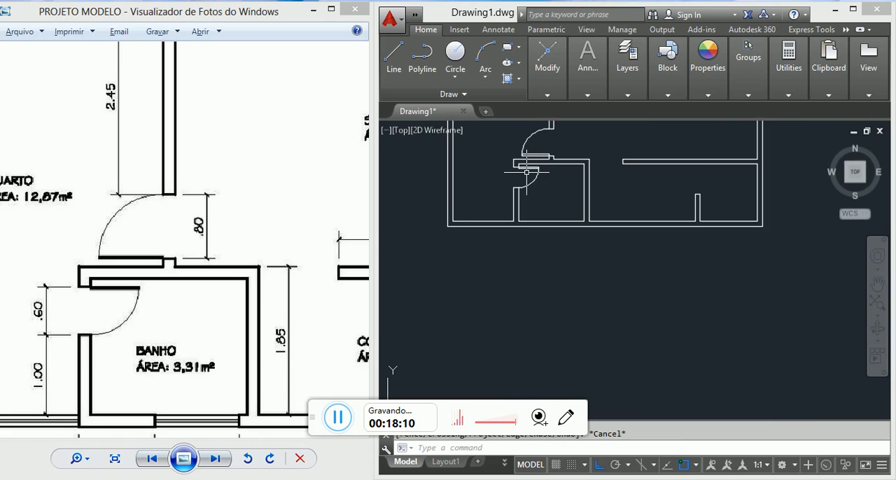
scroll(517, 206, down, 4)
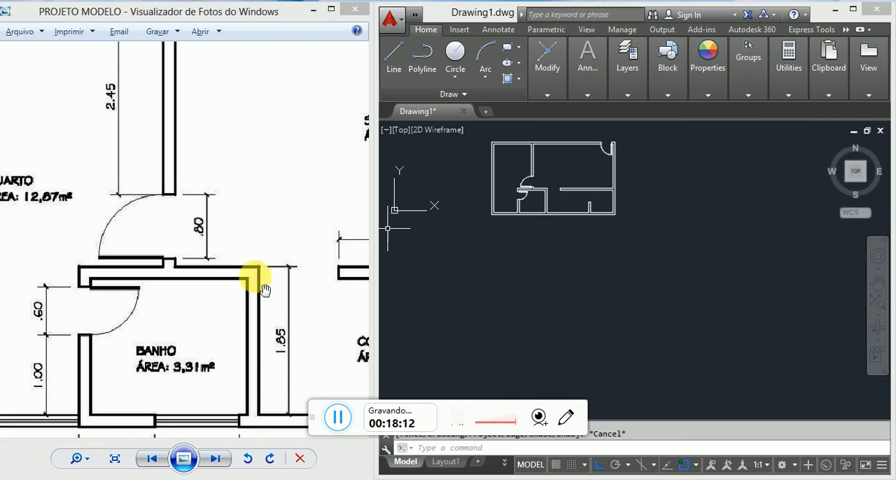
click(262, 208)
scroll(262, 212, down, 5)
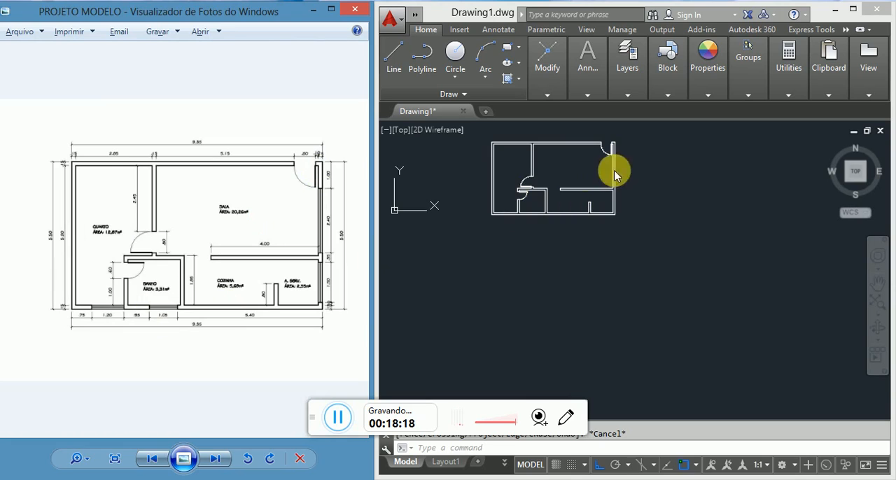
click(590, 173)
scroll(590, 174, up, 6)
middle_drag(590, 174, 624, 192)
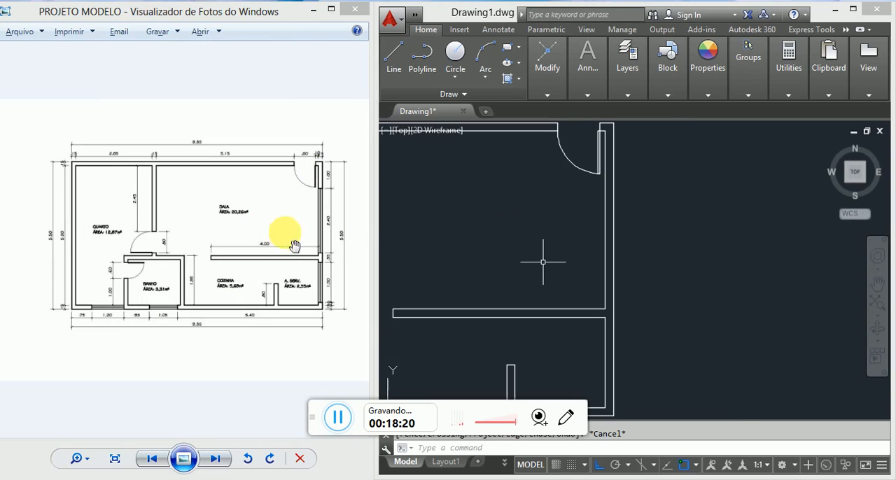
click(329, 226)
scroll(340, 240, up, 3)
scroll(340, 327, up, 2)
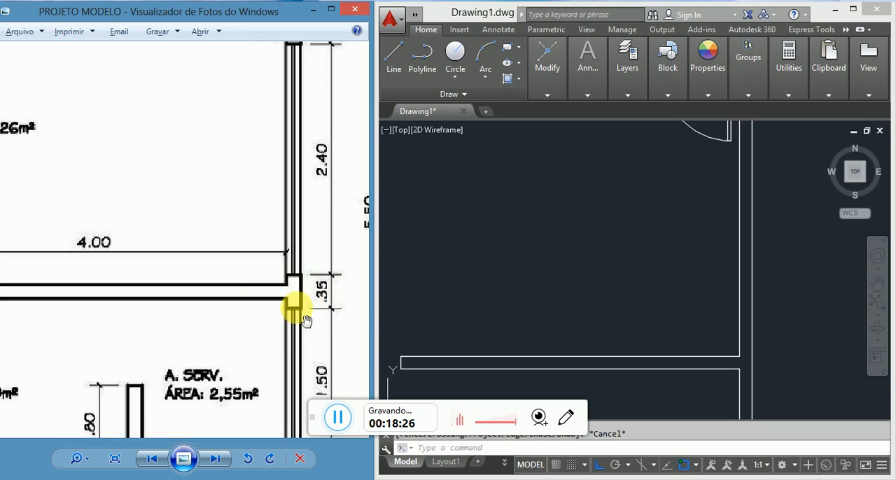
scroll(536, 204, down, 10)
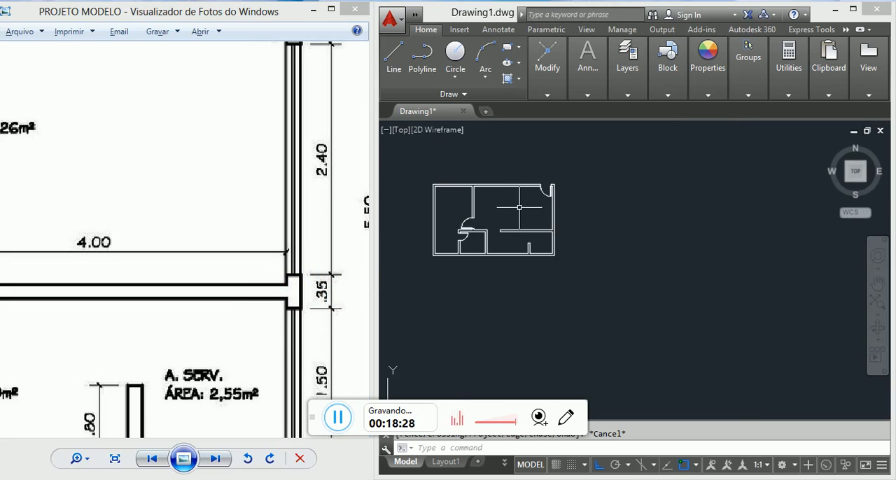
drag(331, 146, 300, 181)
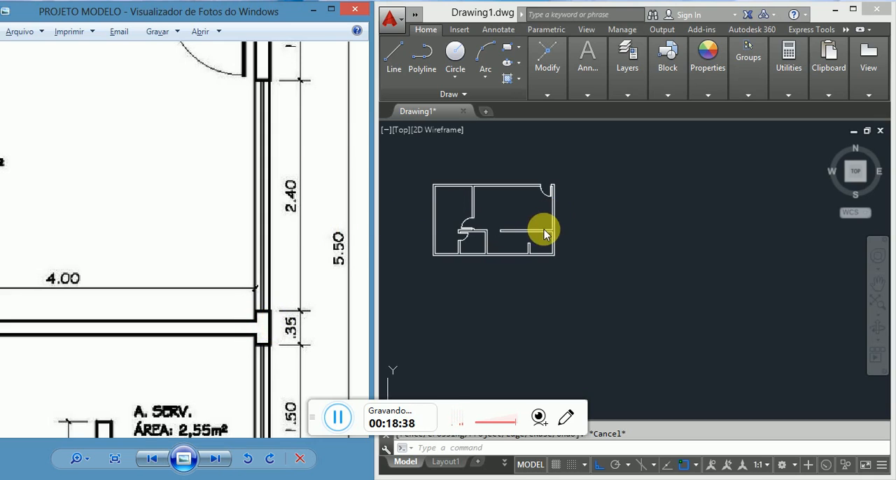
Step: Draw a horizontal line from the junction of the SALA partition's upper edge with the right wall outward past the outer wall line
scroll(560, 217, up, 6)
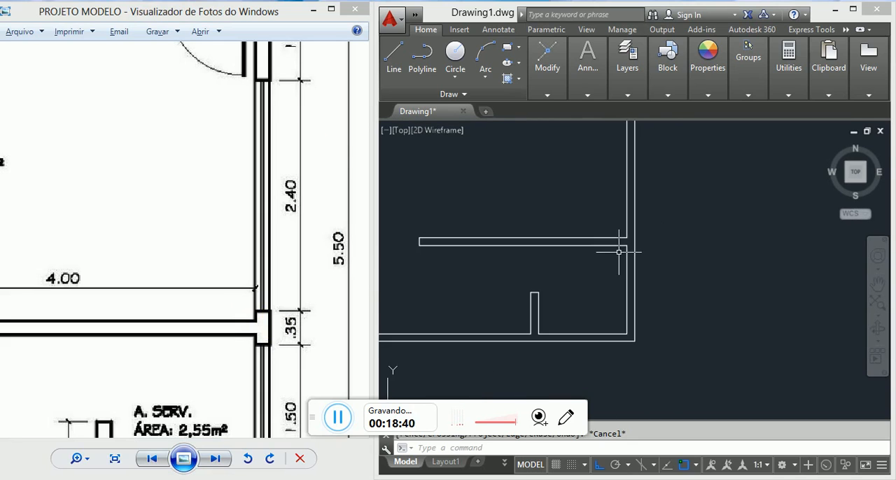
scroll(618, 251, up, 5)
key(l)
key(Return)
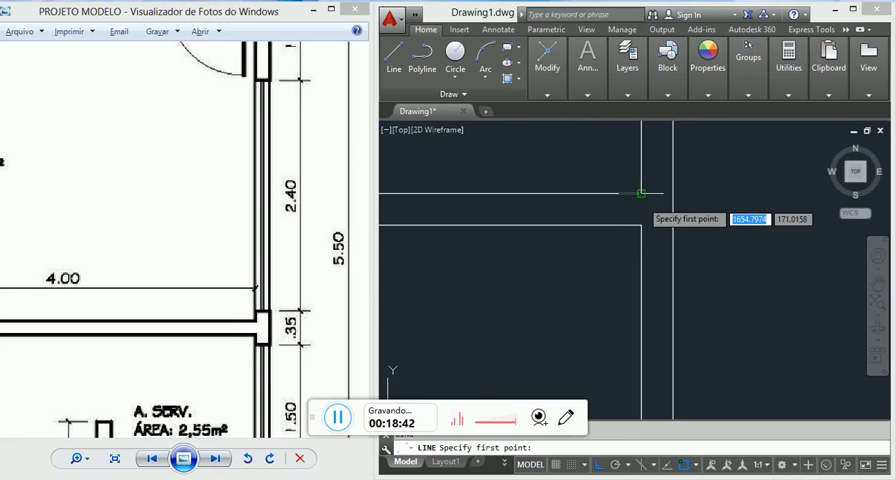
click(640, 194)
click(750, 203)
key(Escape)
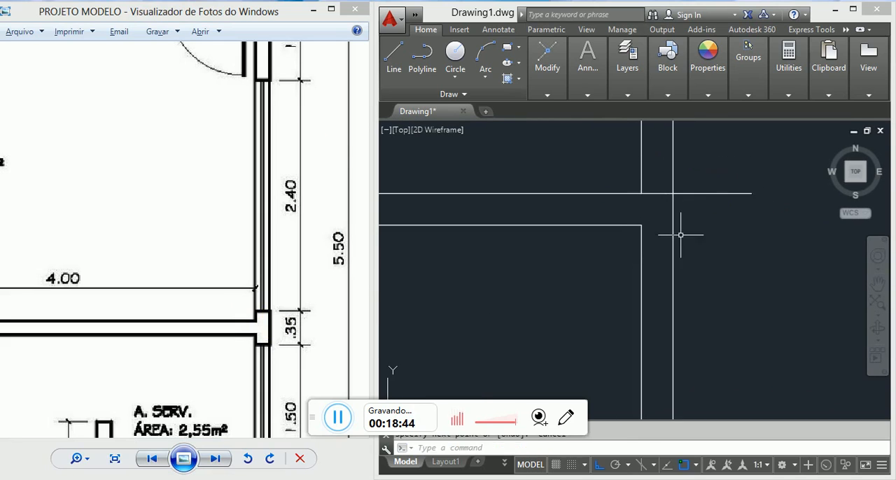
Step: Offset the horizontal line across the right wall 10 units upward to mark the upper edge of the pier between the windows
scroll(670, 241, down, 4)
scroll(693, 224, up, 4)
click(684, 258)
click(663, 201)
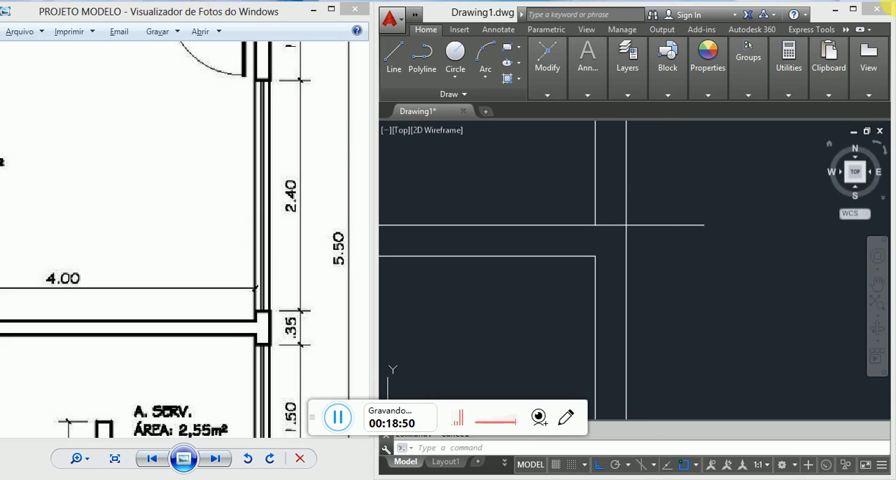
scroll(618, 218, down, 5)
scroll(627, 213, up, 3)
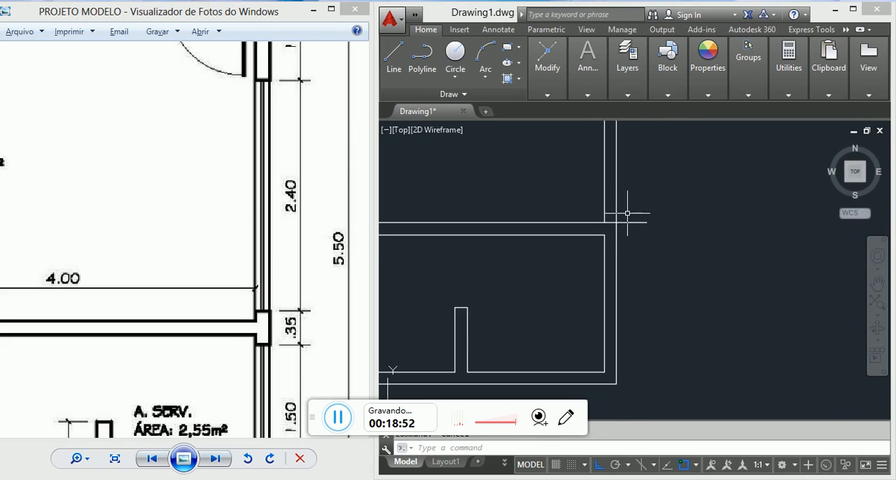
middle_drag(640, 188, 642, 208)
text(o)
key(Return)
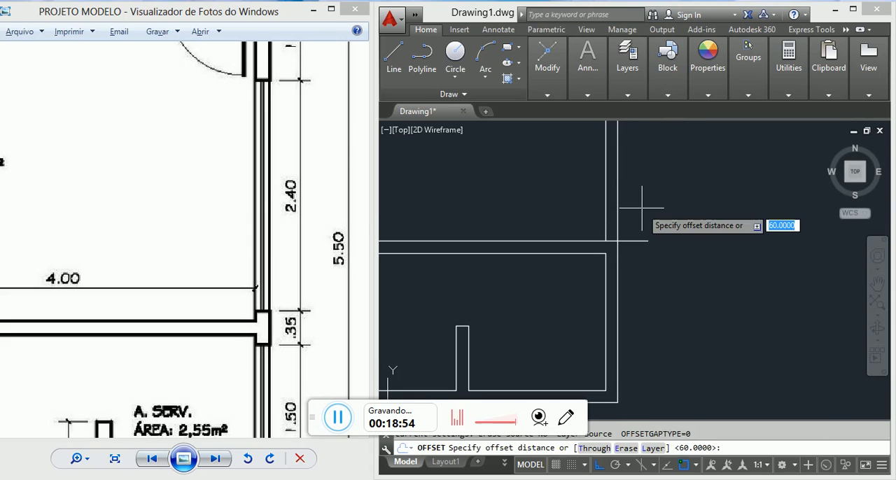
text(10)
key(Return)
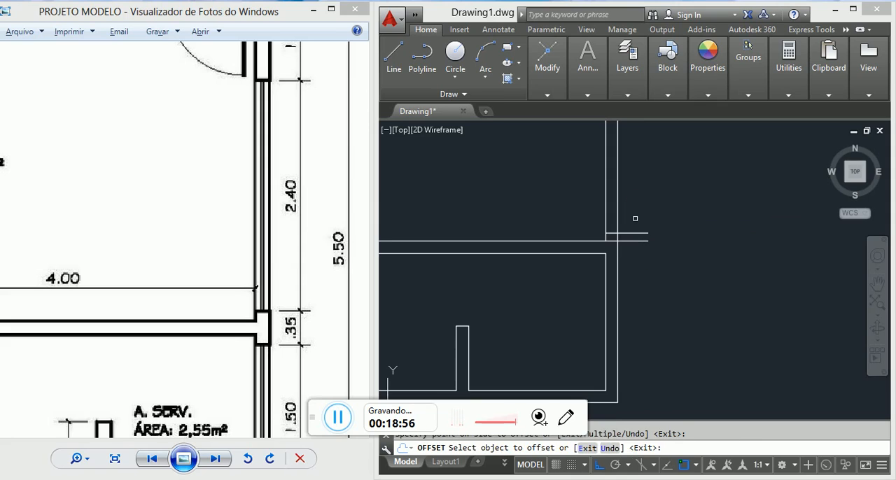
Step: Offset the pier's upper edge line 240 units upward to mark the top of the SALA window opening
key(Escape)
text(o)
key(Return)
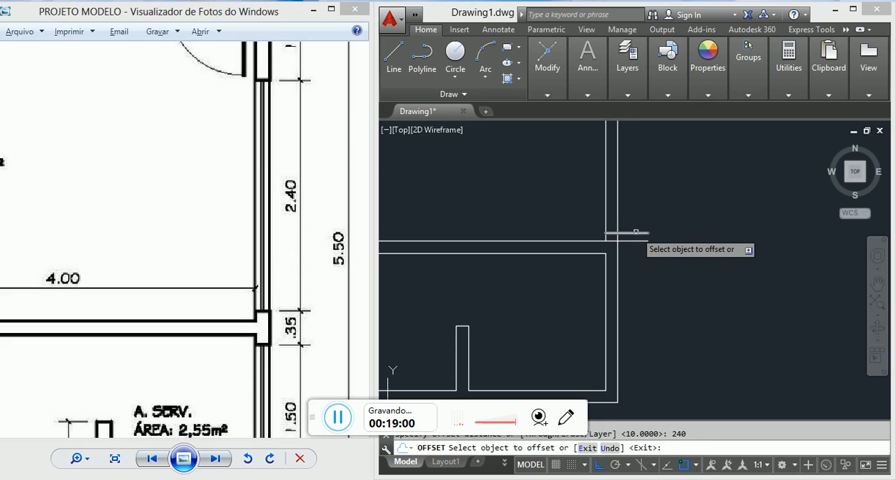
click(634, 233)
click(630, 164)
scroll(640, 230, down, 6)
middle_drag(649, 193, 629, 206)
scroll(630, 205, up, 3)
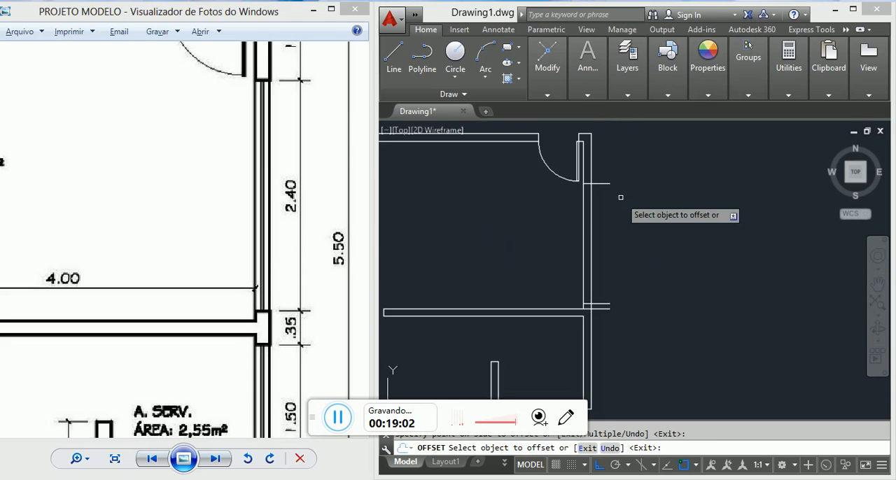
key(Escape)
Step: Trim the right wall lines between the two opening marks and the marks' overhanging ends outside the wall
scroll(603, 325, up, 2)
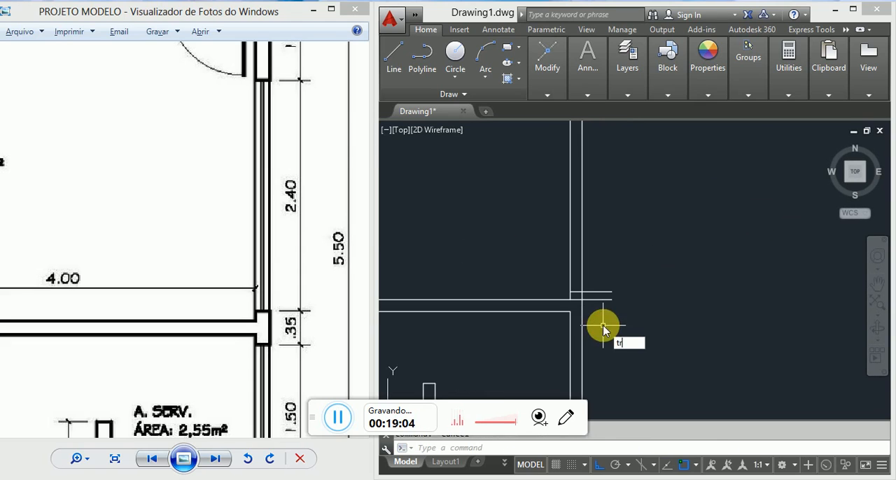
text(tr)
key(Return)
key(Return)
scroll(608, 333, down, 3)
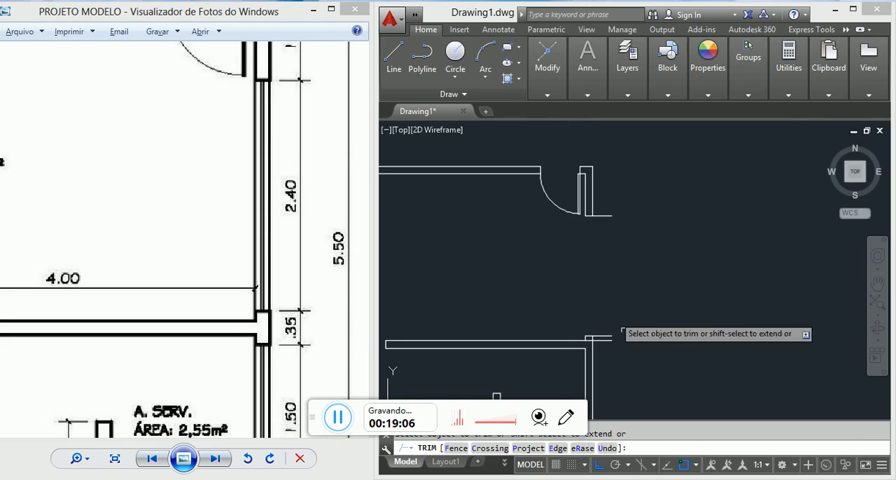
click(636, 373)
click(594, 189)
scroll(612, 336, up, 2)
key(Escape)
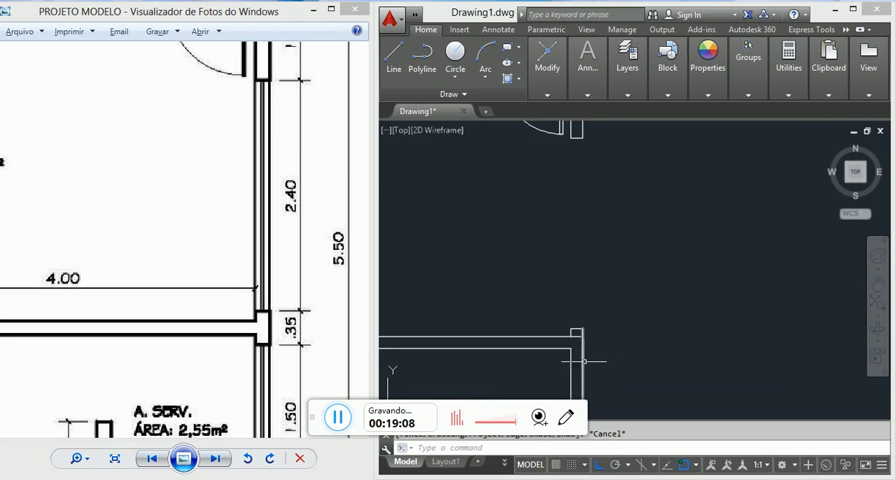
Step: Delete the leftover line piece crossing the right wall at the SALA partition's upper edge
scroll(584, 362, up, 3)
click(569, 303)
click(562, 287)
key(Delete)
scroll(565, 292, down, 6)
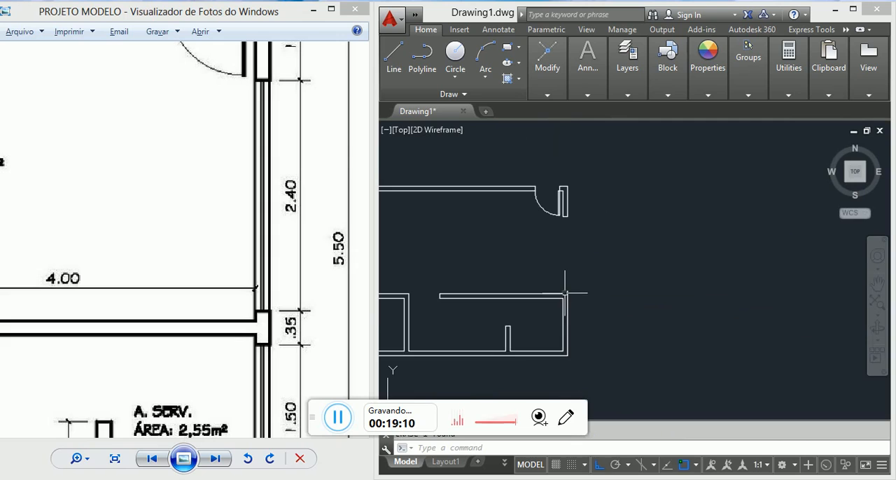
scroll(564, 243, up, 2)
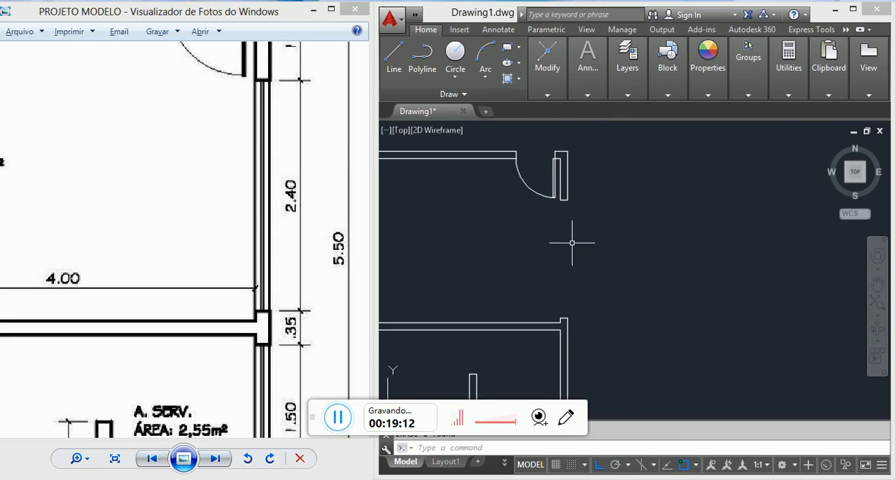
Step: Try to draw vertical lines across the SALA window opening along the wall's outer and inner faces
key(l)
key(Return)
click(568, 200)
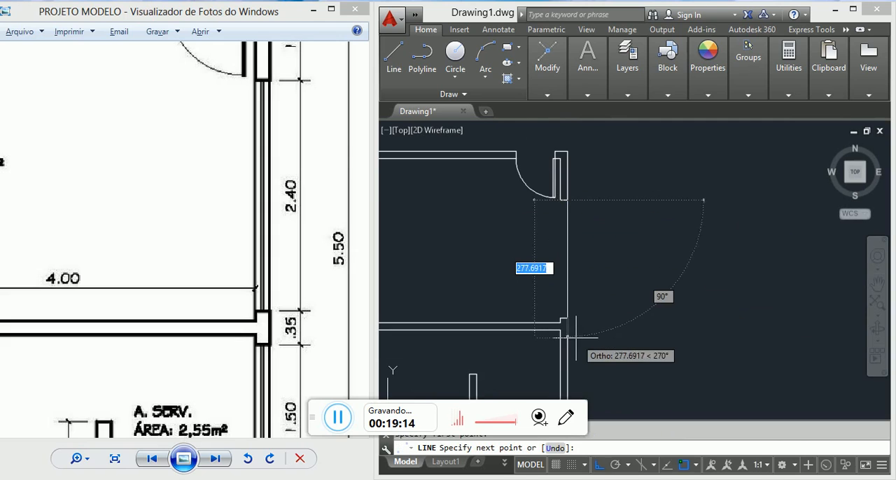
click(567, 321)
key(Return)
key(Return)
click(561, 201)
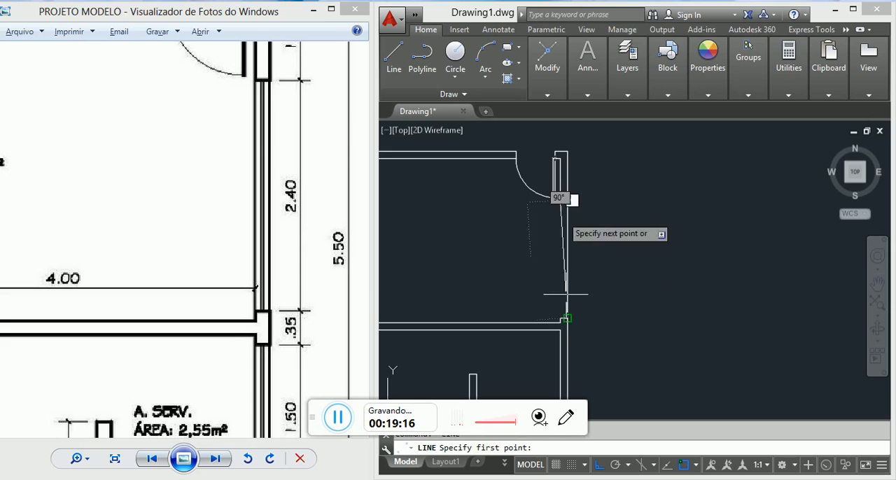
key(Escape)
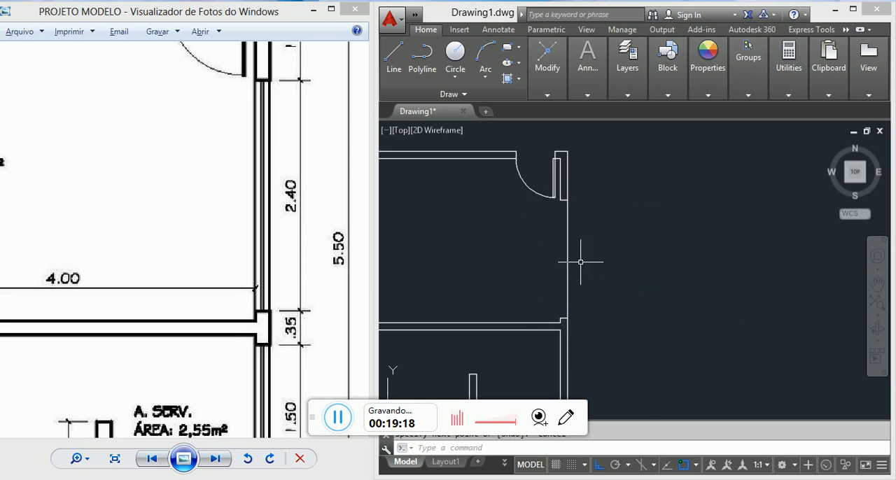
Step: Erase the vertical line just drawn across the SALA window opening's outer face
click(580, 262)
click(543, 236)
text(e)
key(Return)
Step: Draw a vertical line along the window opening's outer face, from the upper jamb's outer corner to the pier's upper outer corner
scroll(562, 203, up, 10)
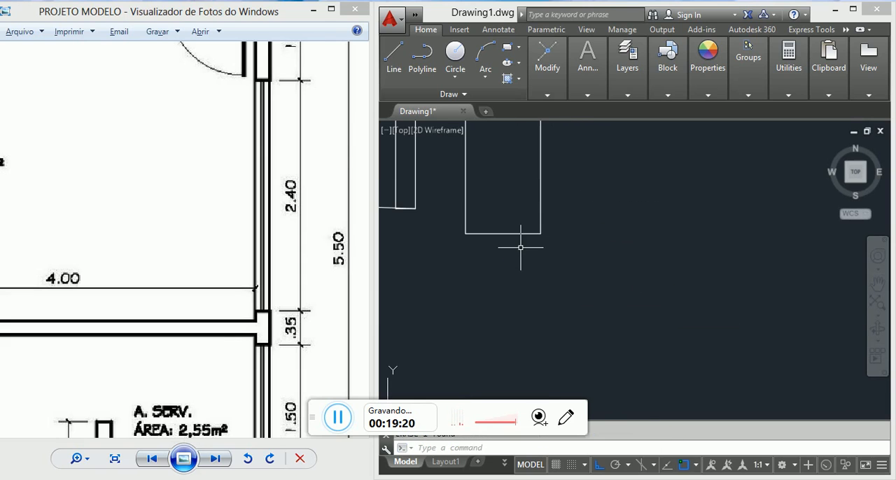
text(l)
right_click(521, 248)
click(540, 237)
scroll(541, 237, down, 6)
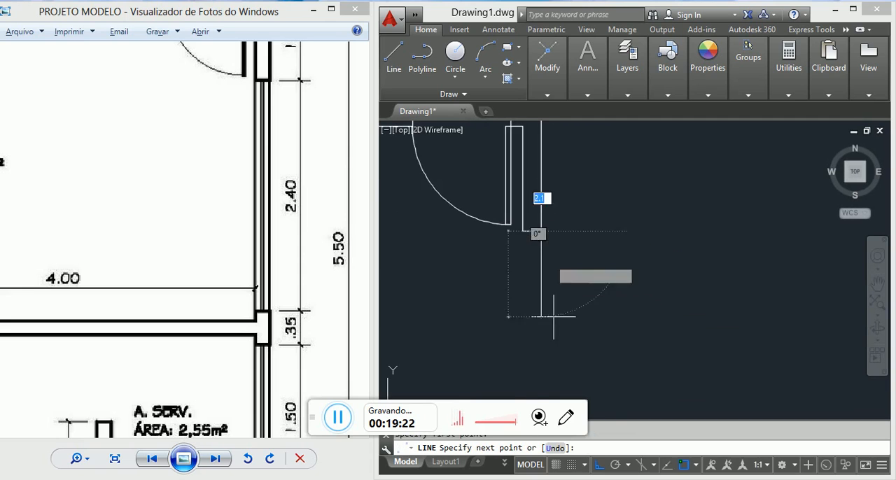
middle_drag(552, 347, 546, 196)
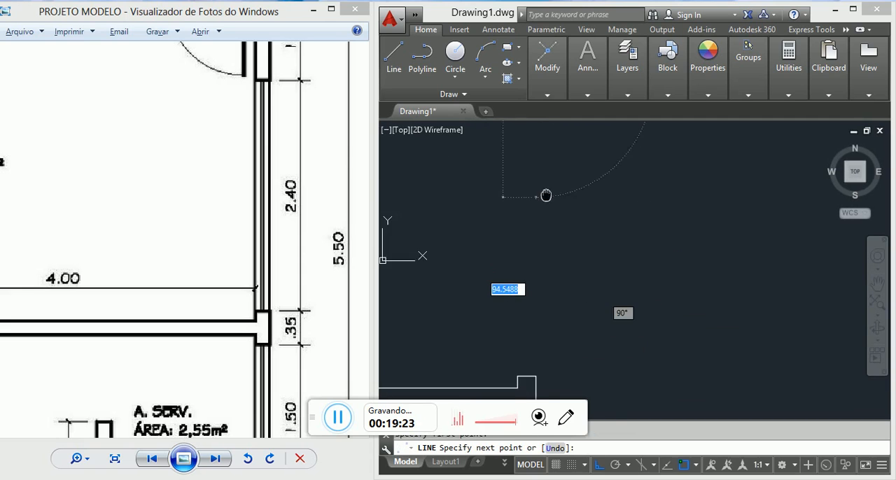
click(534, 373)
key(Return)
key(Return)
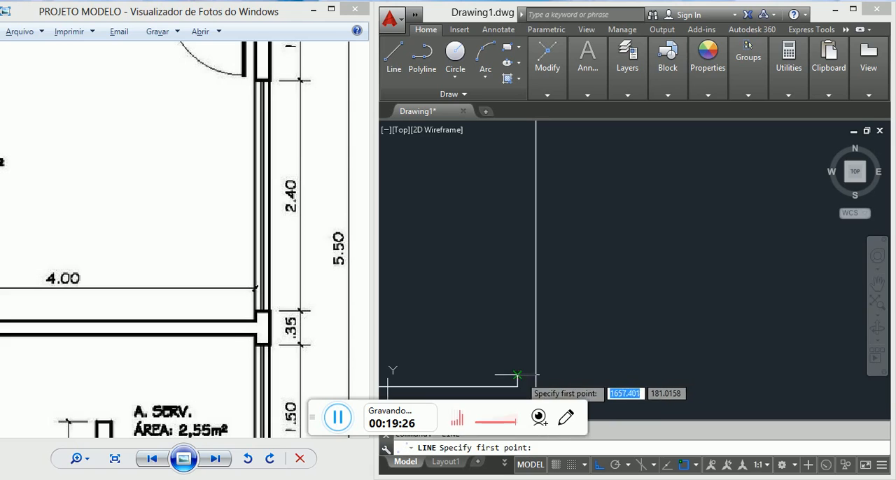
Step: Draw a vertical line along the window opening's inner face, from the pier's upper inner corner to the upper jamb's inner corner
click(518, 375)
middle_drag(522, 245, 538, 322)
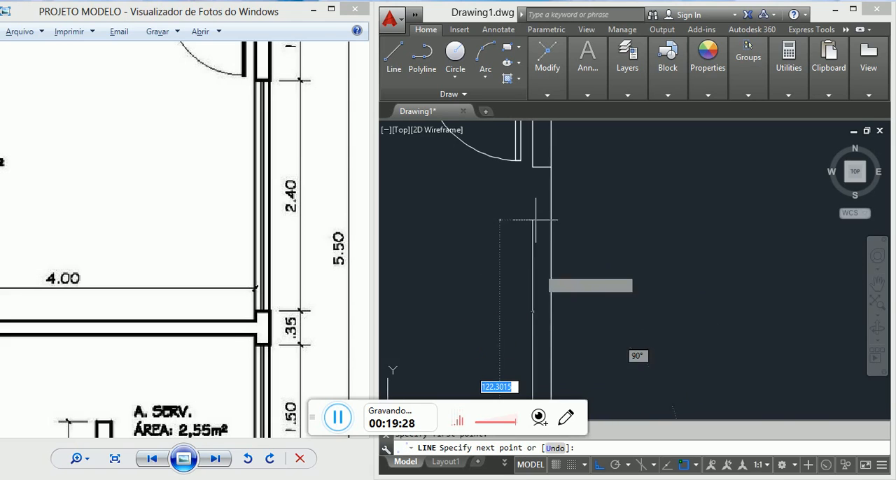
click(536, 175)
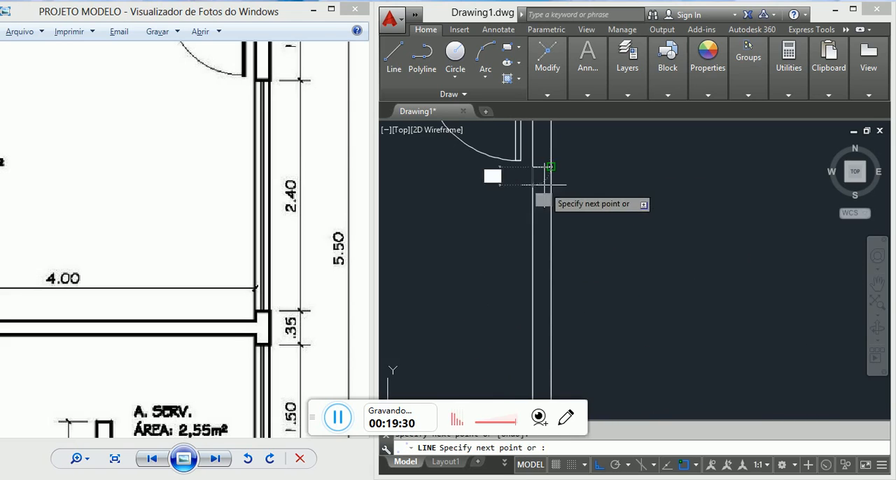
scroll(545, 220, down, 3)
key(Escape)
Step: Check by selecting them how the window's face lines and the adjoining right wall lines are divided at the pier
scroll(554, 250, up, 2)
click(589, 228)
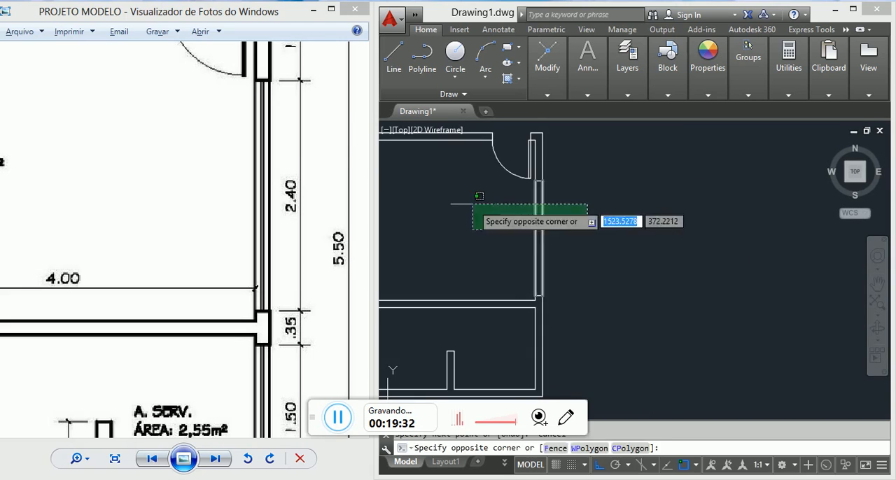
key(Escape)
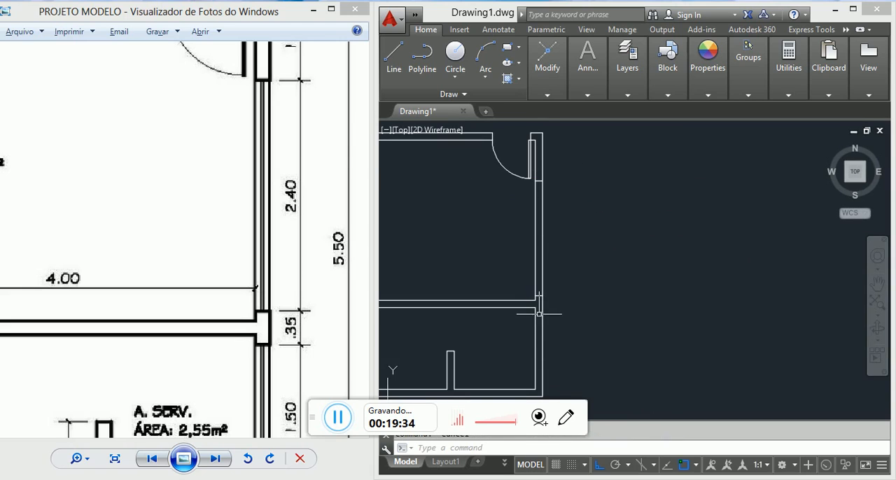
scroll(539, 314, up, 3)
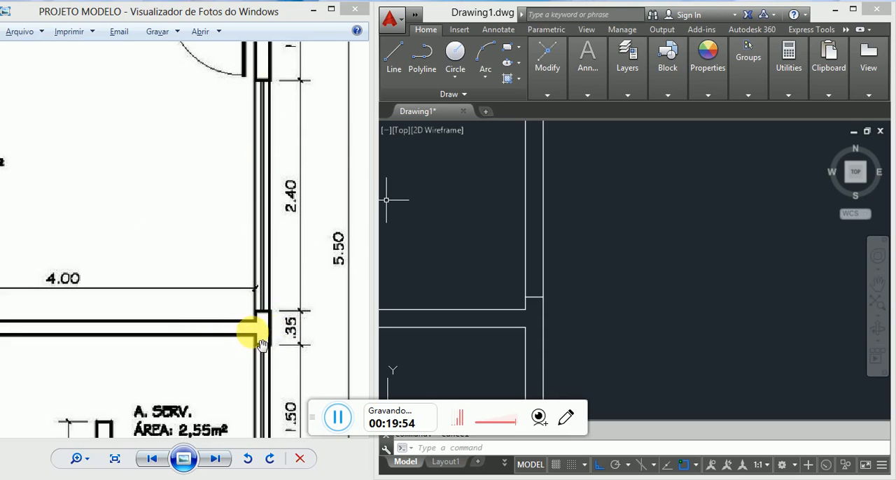
click(546, 215)
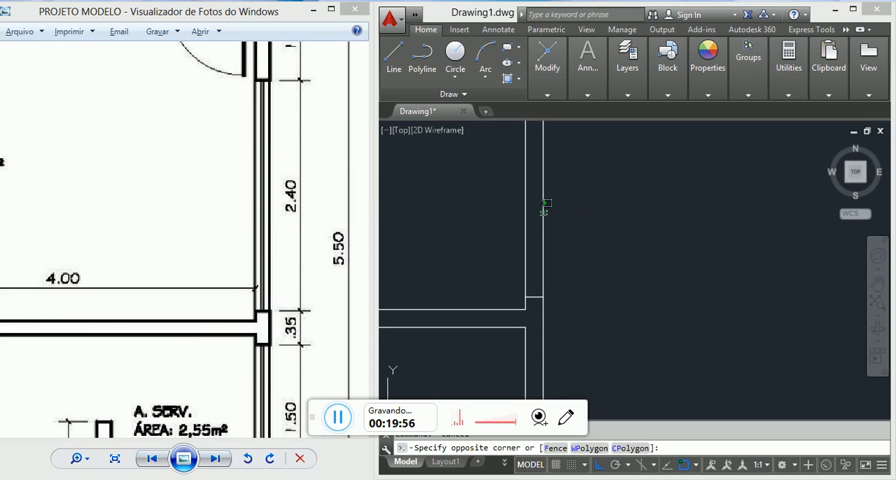
click(532, 203)
key(Escape)
click(553, 320)
click(528, 311)
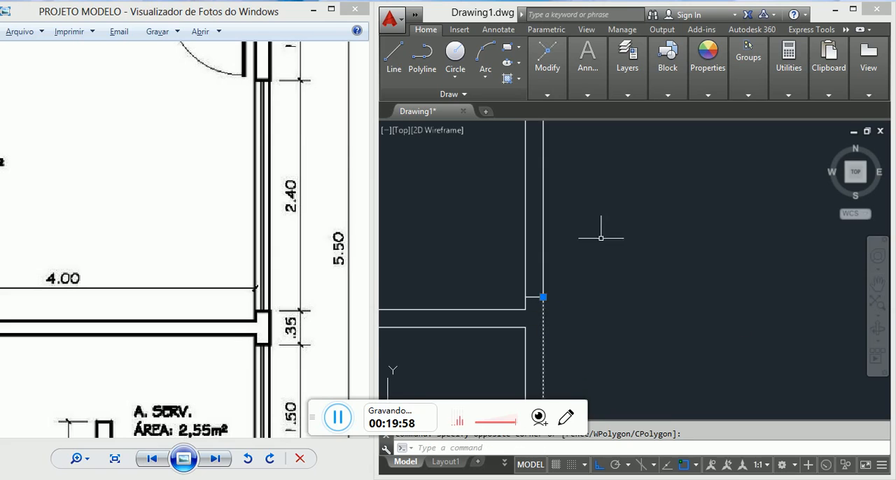
scroll(604, 226, down, 6)
scroll(599, 238, up, 2)
scroll(600, 238, up, 2)
key(Escape)
middle_drag(607, 198, 610, 235)
mouse_move(581, 189)
middle_down()
mouse_move(567, 211)
mouse_move(530, 212)
middle_up()
click(612, 192)
click(530, 211)
scroll(522, 212, down, 2)
scroll(527, 212, up, 2)
key(Escape)
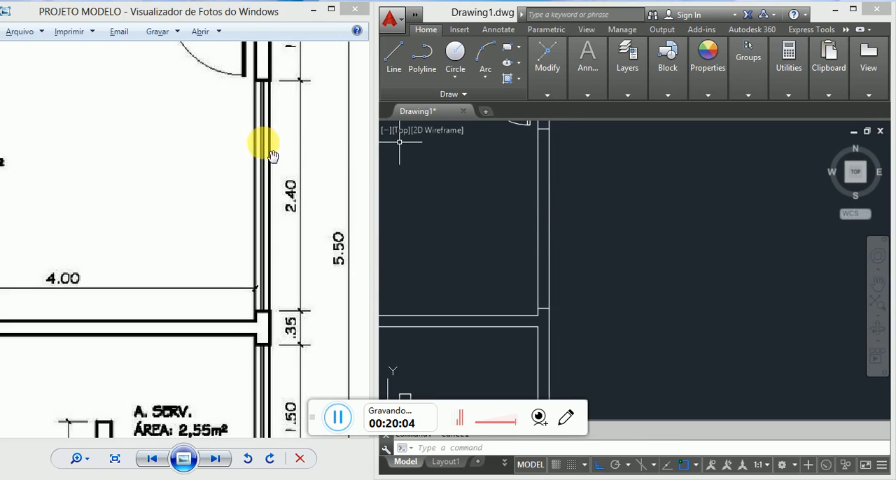
Step: Draw a vertical centre line through the window opening from the upper jamb line's midpoint to the lower jamb line's midpoint
scroll(527, 141, up, 2)
middle_drag(523, 144, 522, 223)
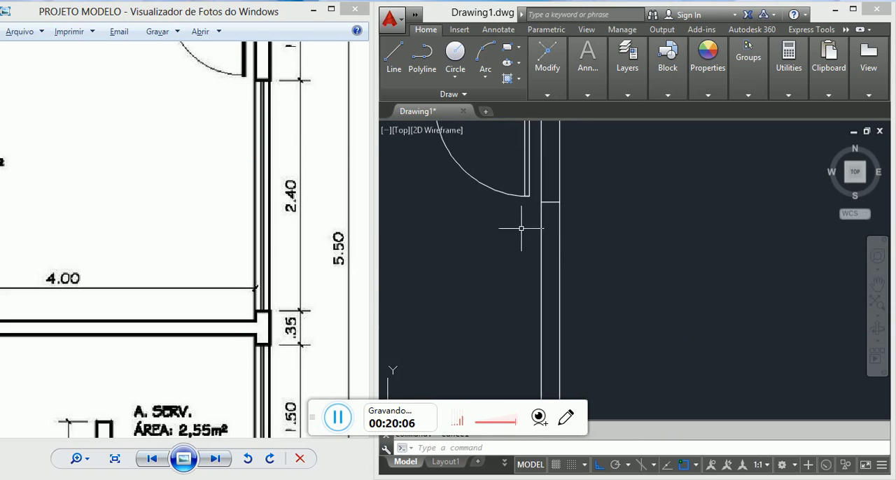
text(l)
key(Return)
scroll(544, 203, up, 4)
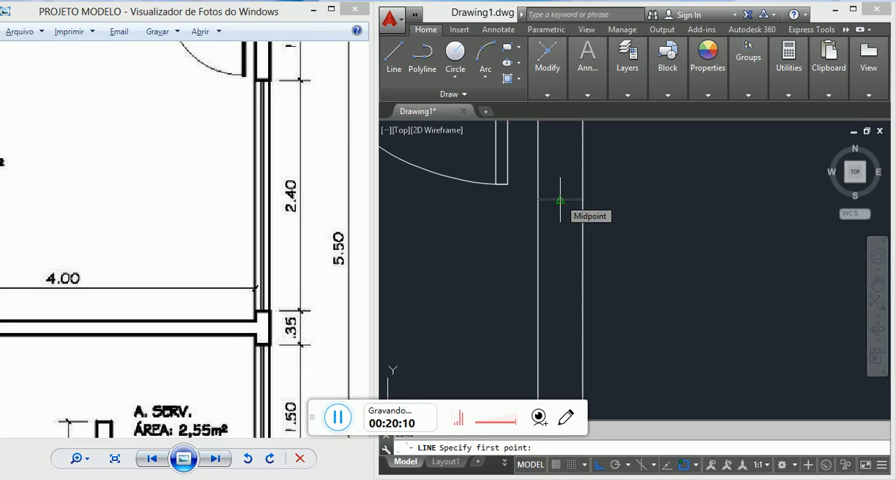
click(560, 200)
scroll(560, 199, down, 2)
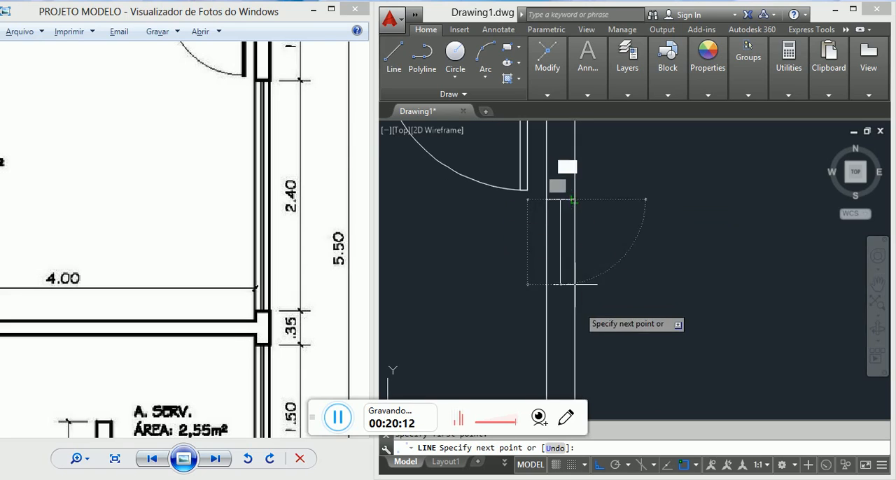
middle_drag(582, 305, 564, 93)
middle_drag(561, 317, 540, 172)
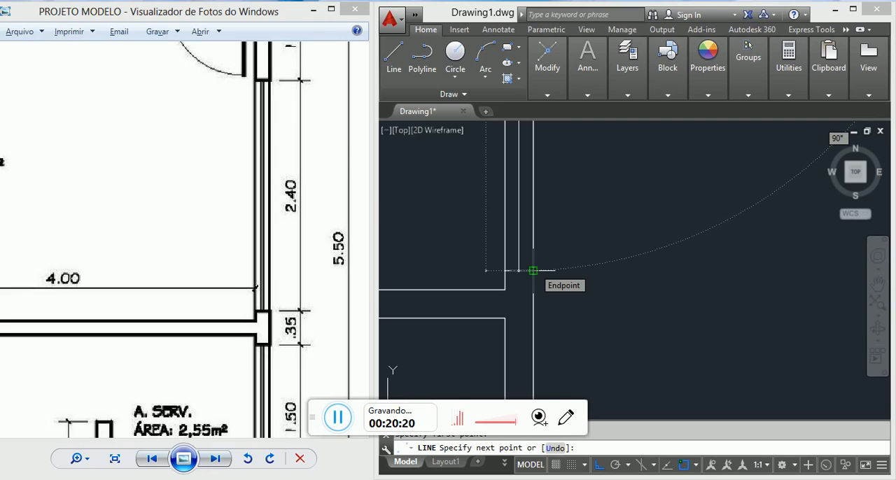
scroll(533, 270, up, 3)
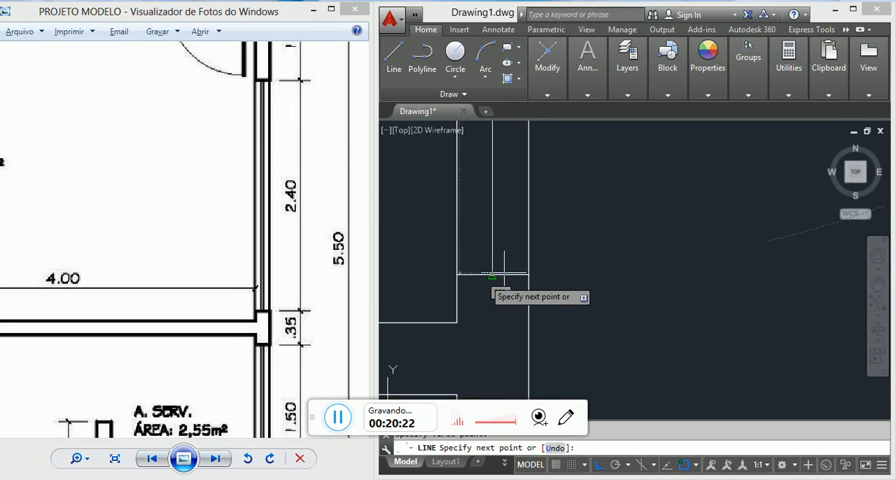
scroll(494, 277, up, 2)
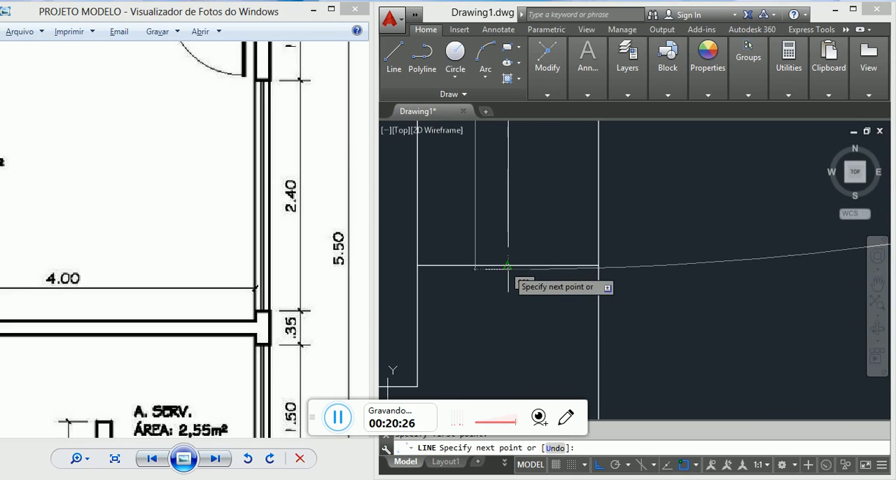
key(Escape)
scroll(512, 279, up, 2)
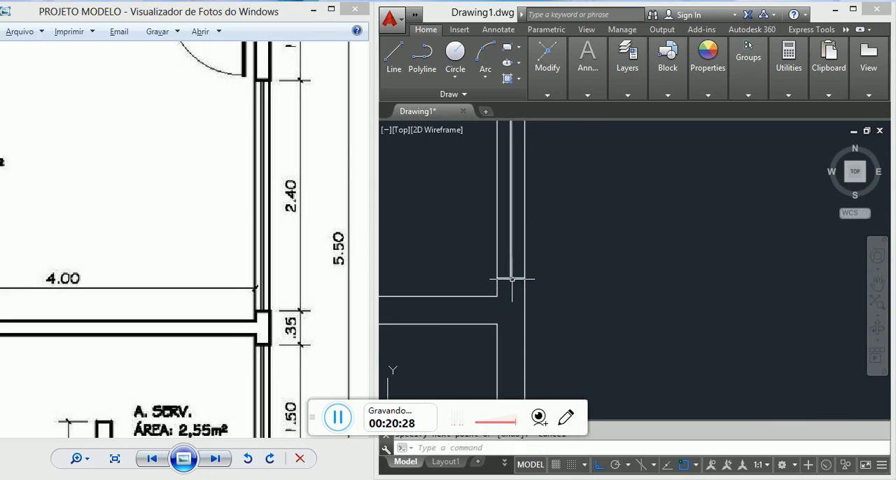
Step: Offset the window's centre line 2 units to each side to form the glazing lines
scroll(532, 245, down, 3)
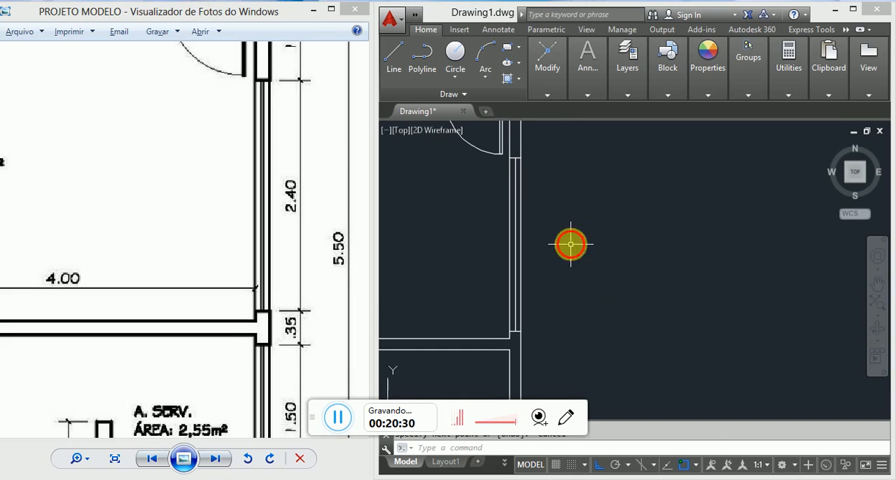
key(o)
key(Return)
text(2)
key(Return)
scroll(494, 239, up, 3)
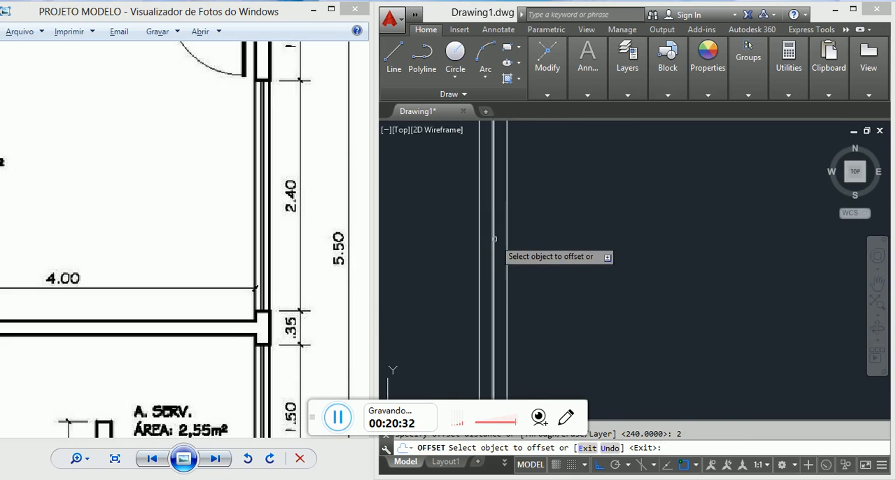
click(494, 239)
click(471, 238)
scroll(484, 244, up, 4)
click(507, 237)
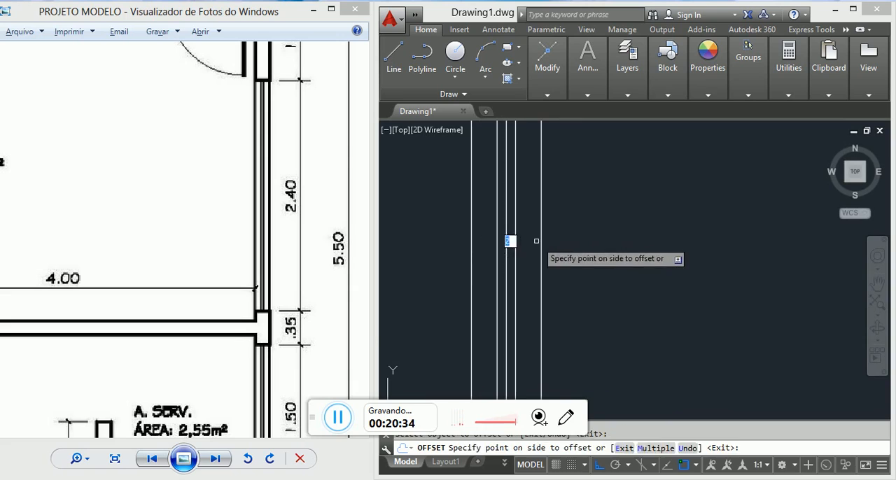
click(536, 241)
key(Escape)
Step: Delete the window's original centre line between the two offset glazing lines
click(509, 235)
click(506, 233)
key(Delete)
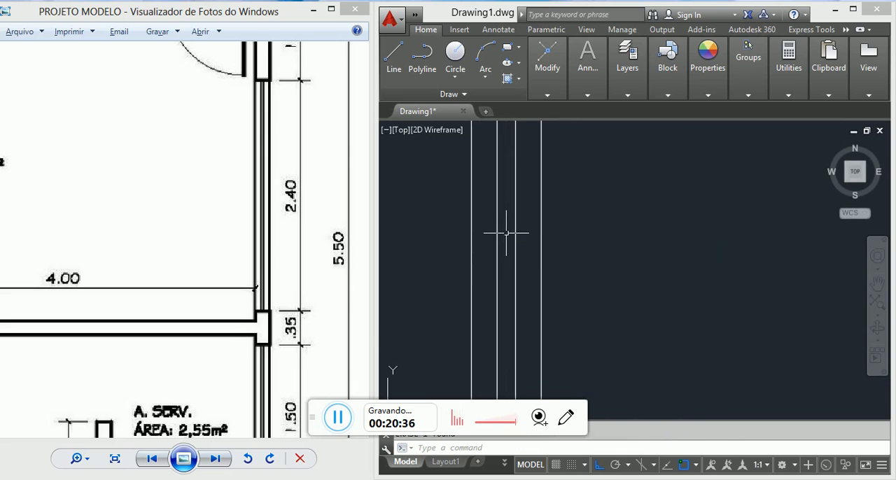
scroll(506, 233, down, 5)
scroll(558, 291, down, 4)
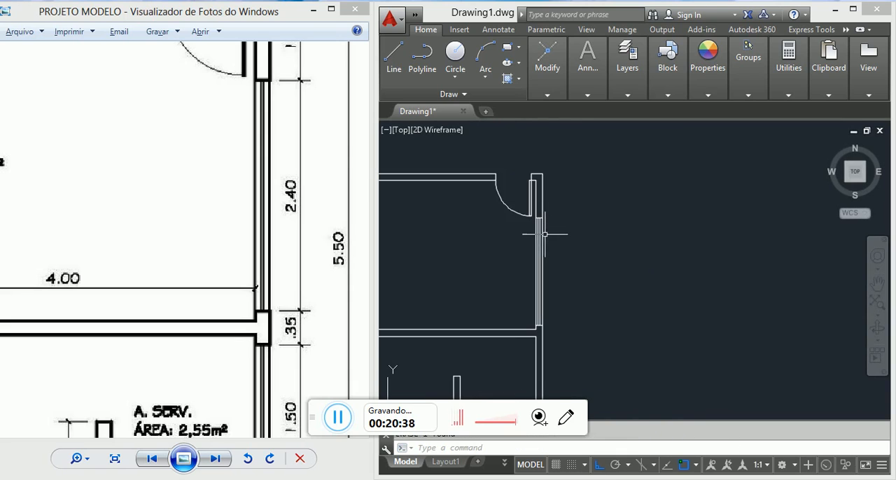
scroll(518, 203, up, 4)
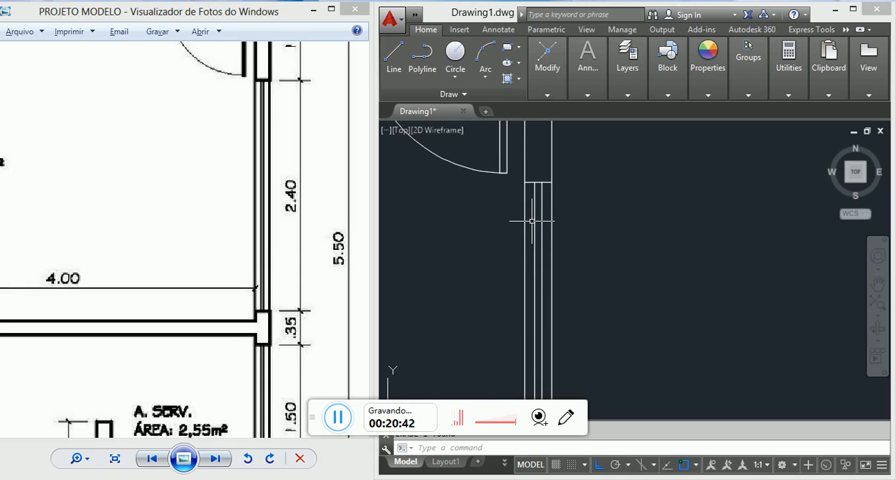
Step: Examine the reference plan's dimensions for the A. SERV. window and the wall pieces above and below it
scroll(573, 180, down, 5)
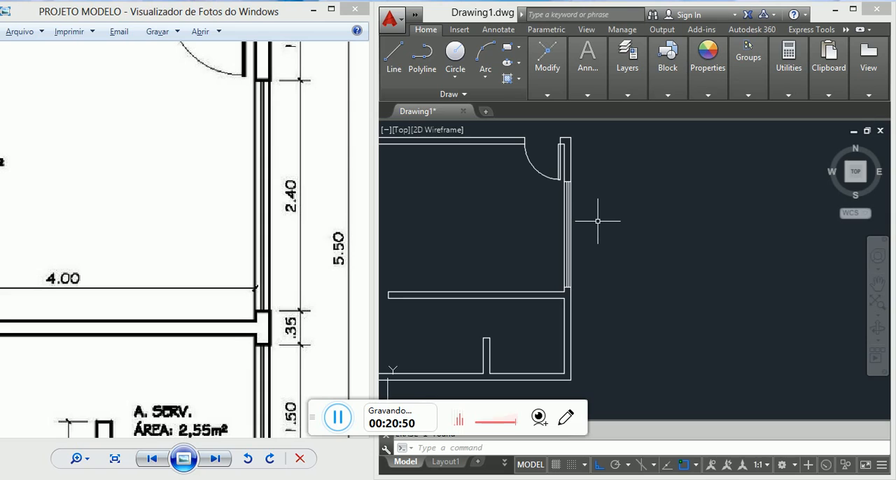
scroll(600, 229, down, 5)
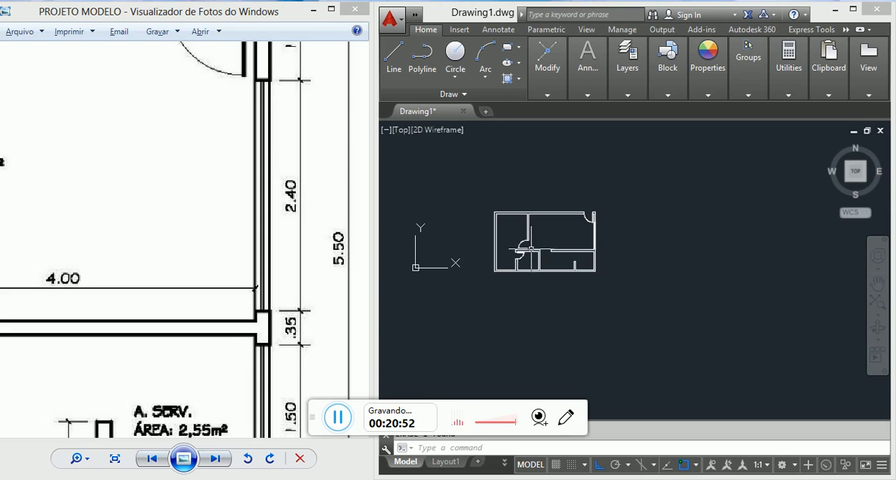
scroll(296, 236, down, 2)
scroll(273, 343, up, 2)
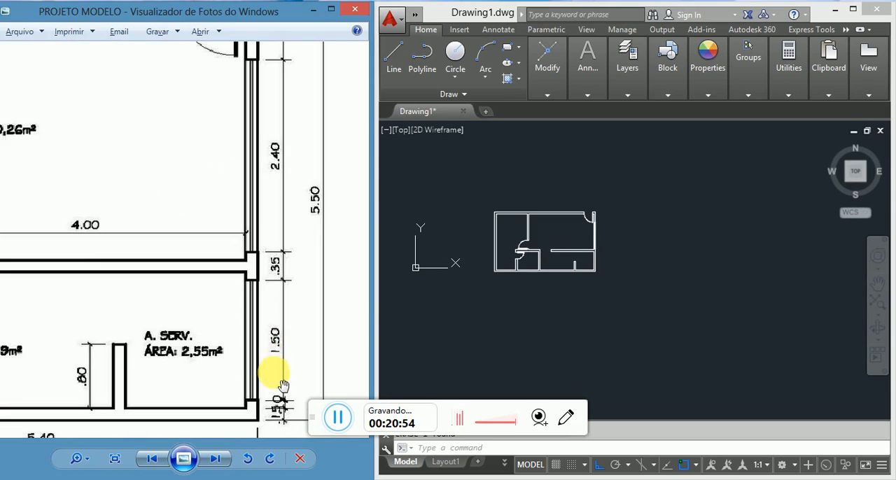
scroll(286, 364, up, 1)
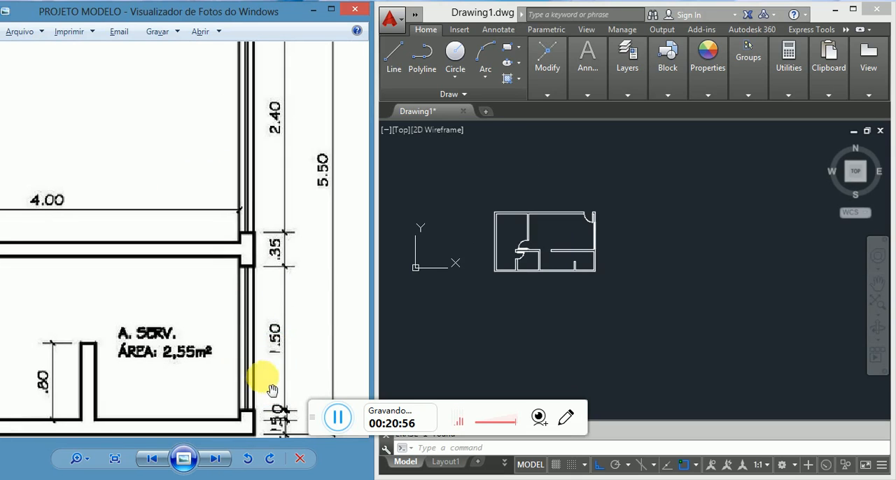
scroll(295, 272, down, 1)
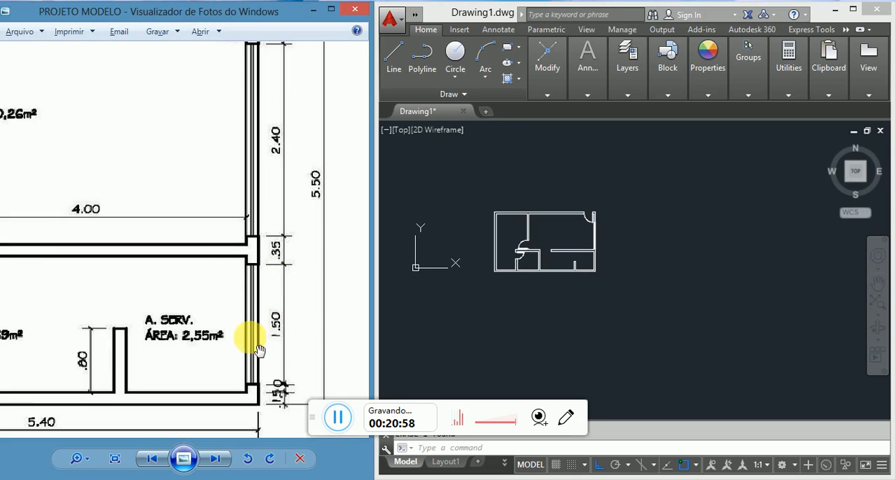
scroll(588, 259, up, 5)
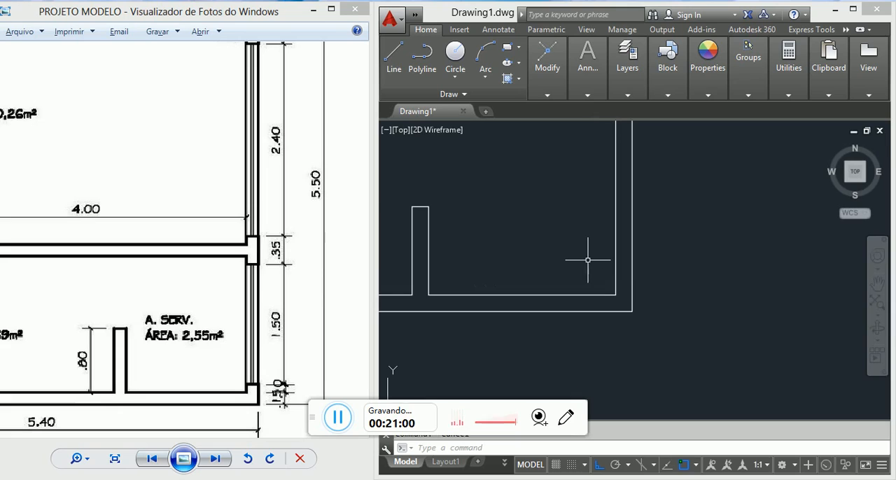
Step: Measure the right wall's inner face in the A. SERV. room from the lower inner corner to the upper one
text(d poi)
key(Return)
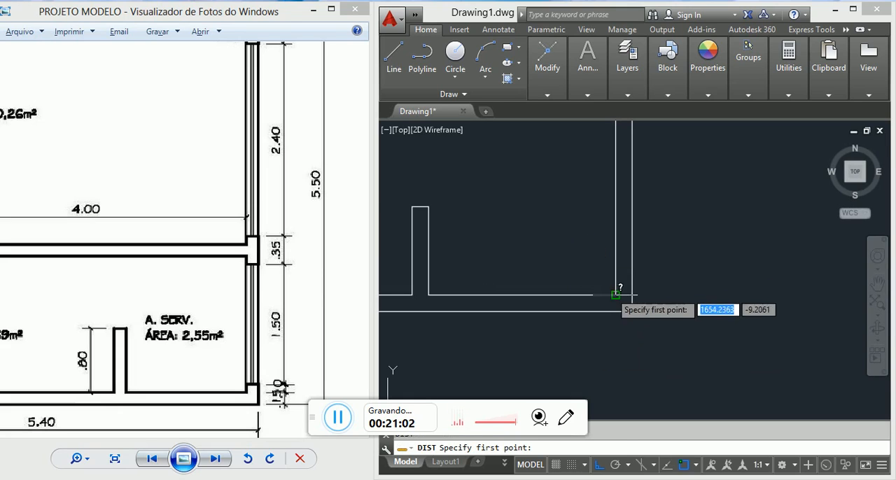
click(616, 294)
scroll(613, 290, down, 2)
scroll(595, 238, down, 2)
scroll(600, 244, up, 2)
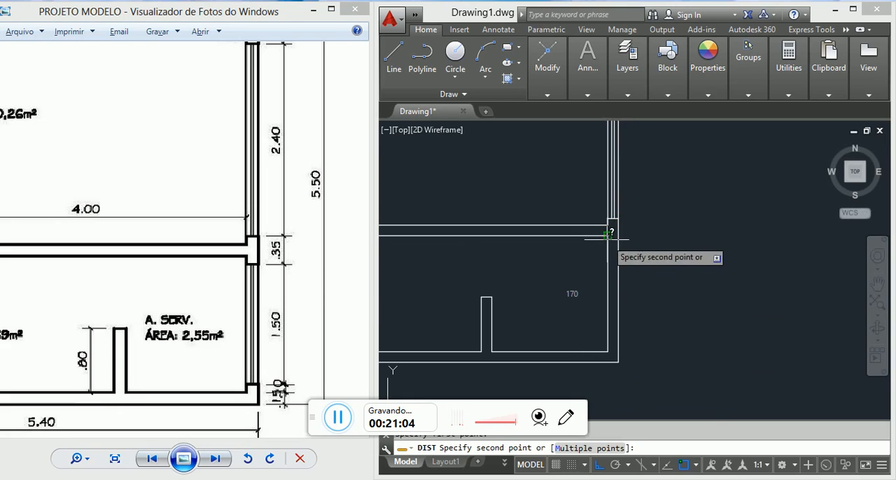
click(607, 240)
key(Escape)
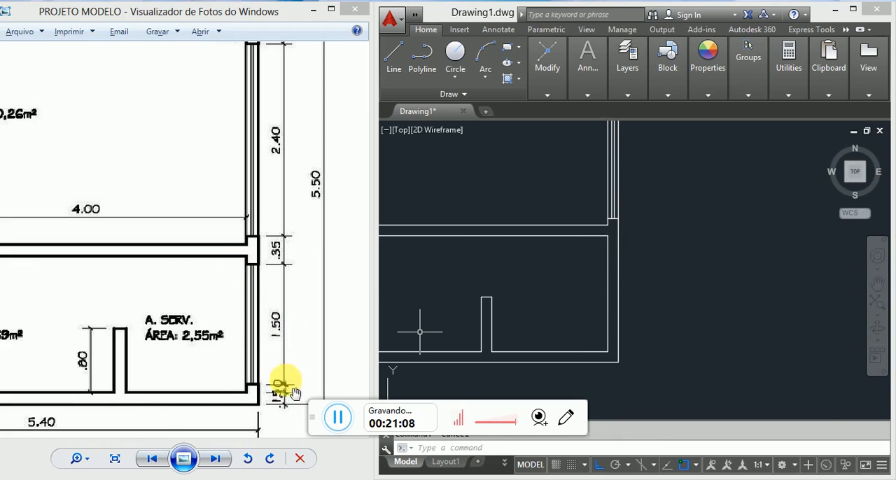
Step: Draw a horizontal construction line about 132 units long outward from the midpoint of the A. SERV. room's inner right wall line
scroll(620, 302, up, 4)
middle_drag(636, 281, 583, 257)
scroll(582, 257, down, 2)
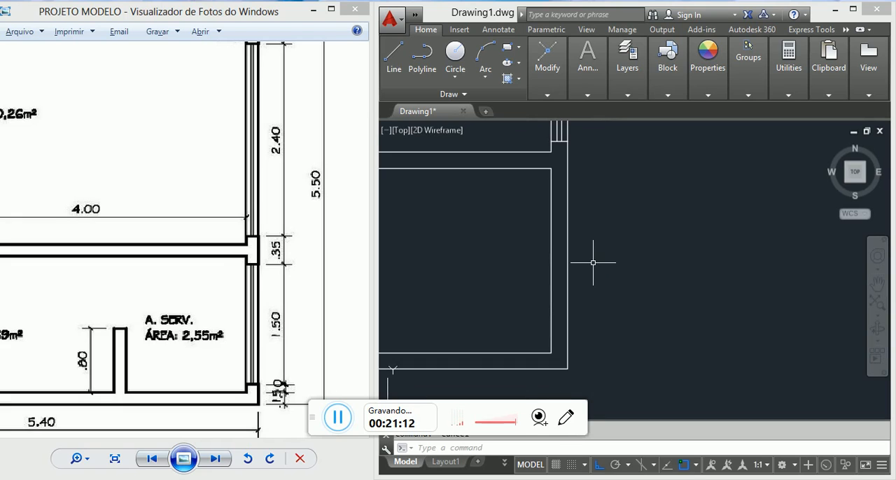
text(l)
key(Return)
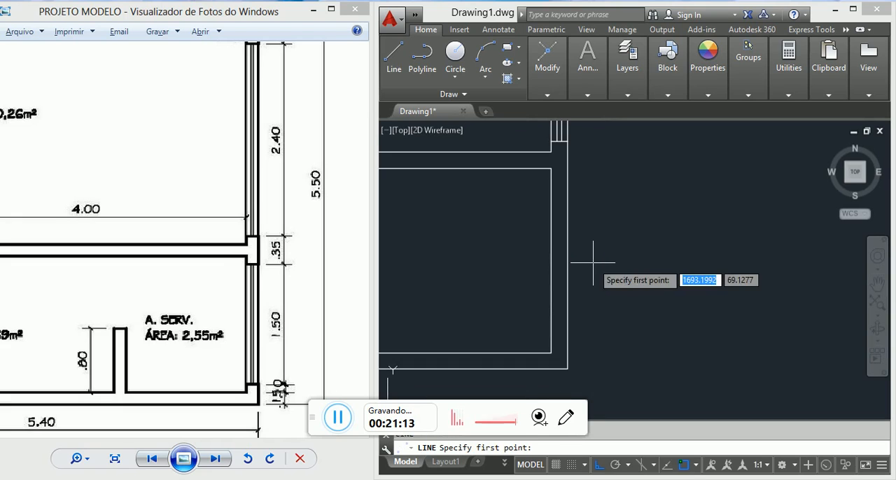
click(552, 259)
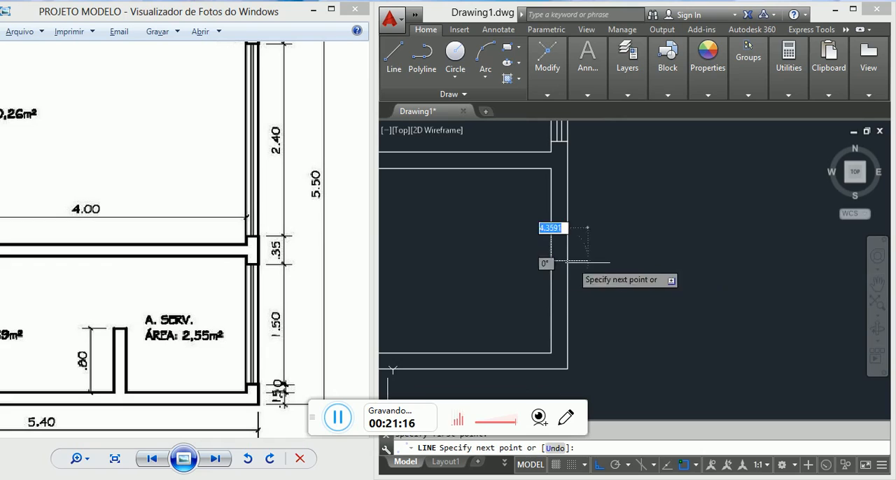
click(701, 266)
Step: Offset the horizontal construction line 75 units upward and downward to mark the window's jambs
text(o)
key(Return)
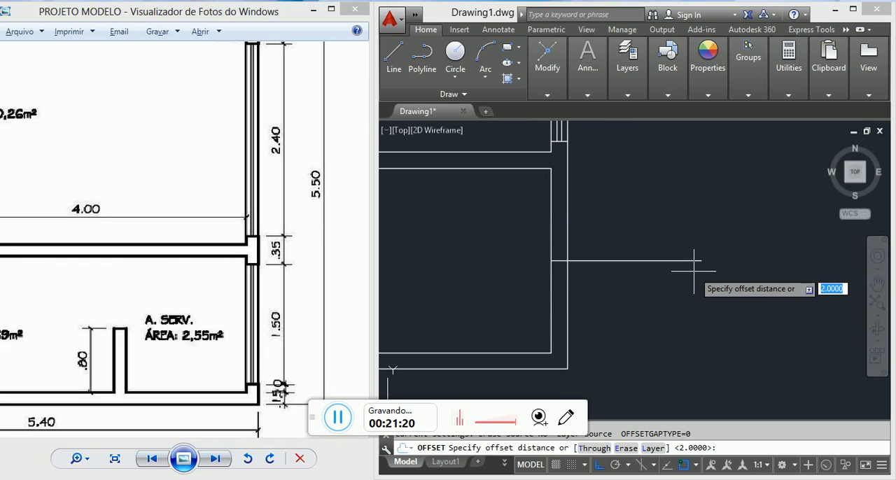
text(75)
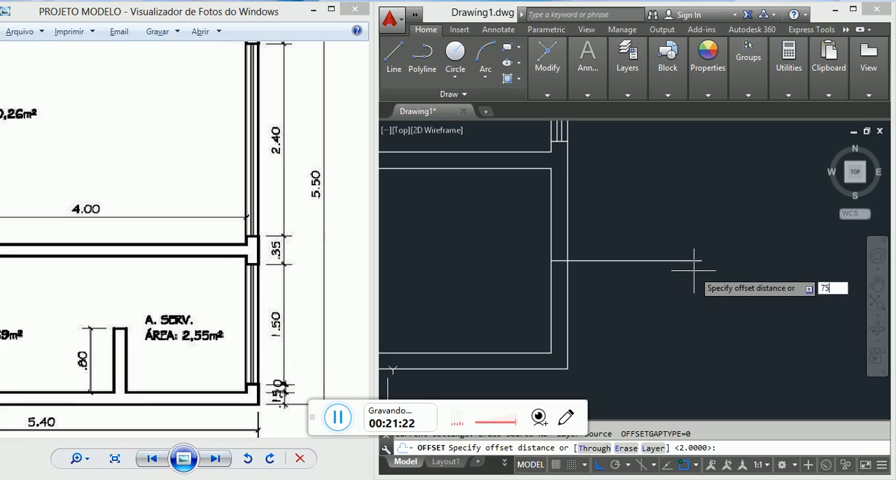
key(Return)
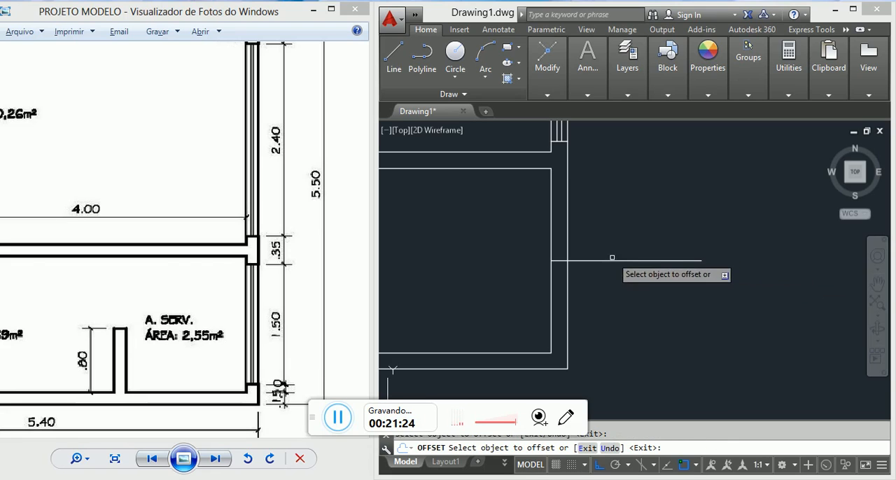
click(606, 260)
click(606, 225)
click(604, 261)
click(604, 310)
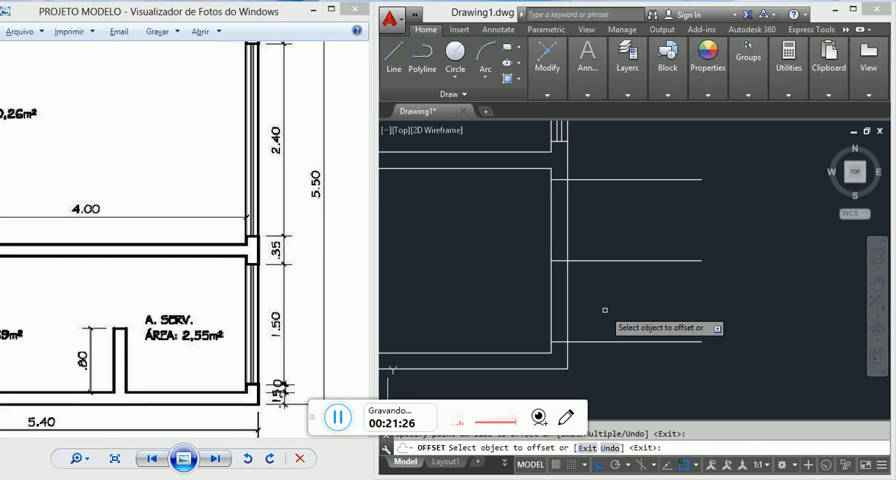
key(Escape)
Step: Trim the parts of the three horizontal lines that extend beyond the outer right wall line
key(Return)
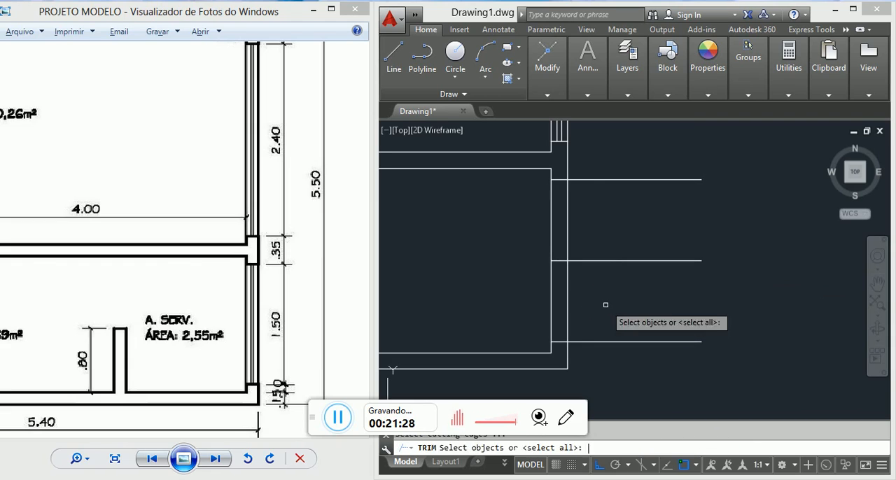
key(Return)
click(613, 314)
click(576, 173)
click(633, 339)
click(608, 359)
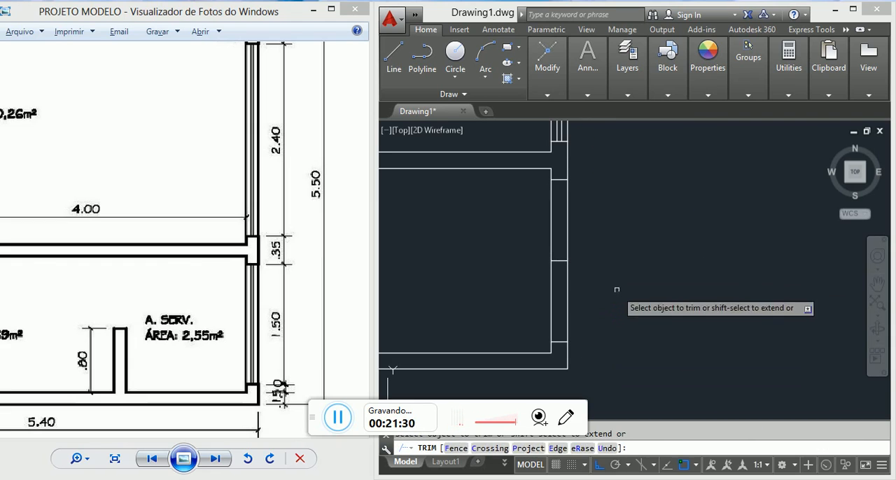
Step: Trim both right wall lines between the upper and lower jamb lines to open the A. SERV. window
click(576, 256)
click(604, 231)
click(638, 231)
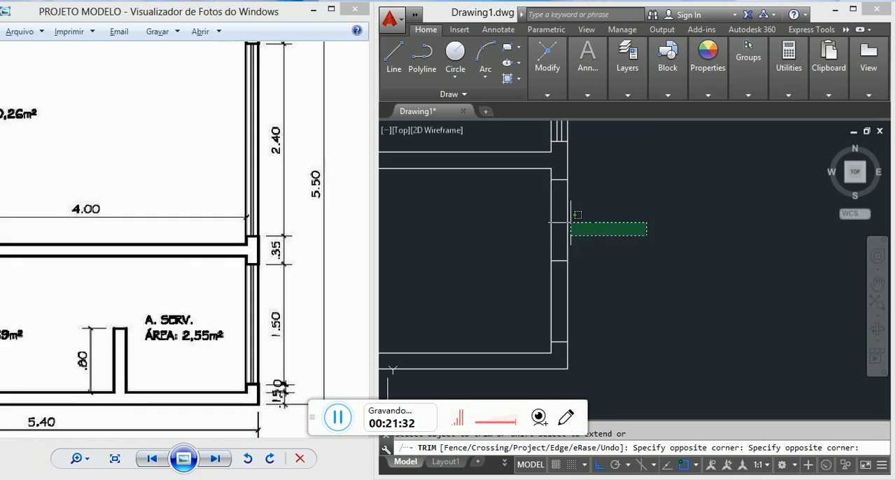
click(547, 214)
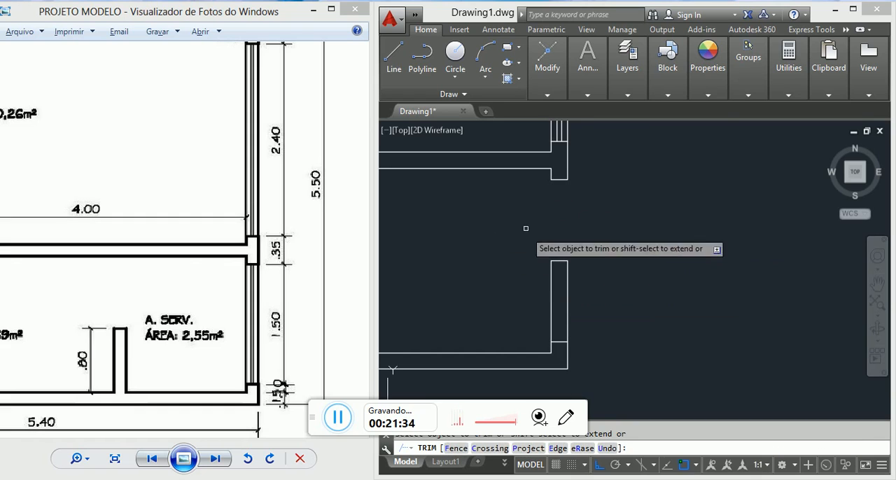
click(622, 290)
click(513, 290)
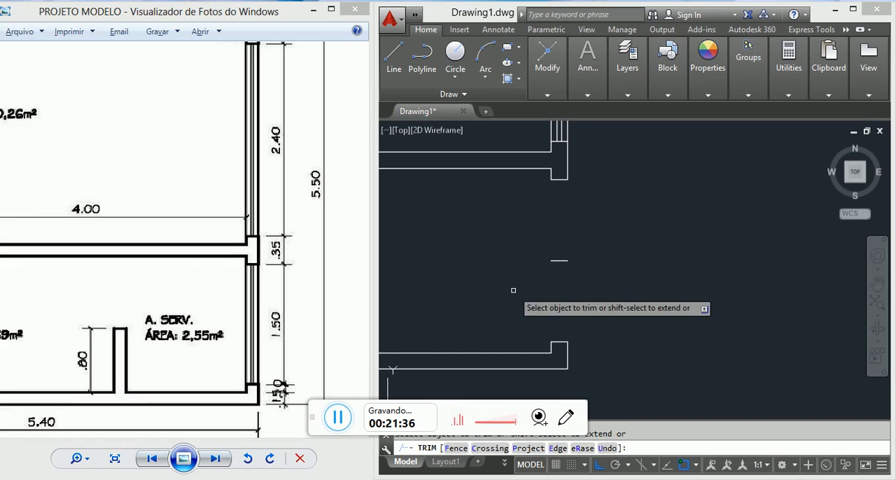
key(Escape)
Step: Delete the leftover horizontal construction line in the middle of the window opening
click(597, 276)
click(530, 232)
key(Delete)
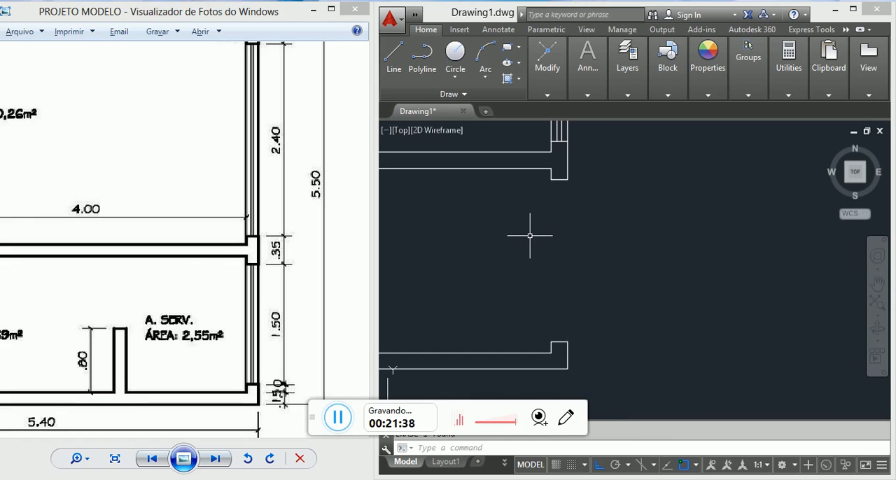
key(l)
key(Return)
click(567, 180)
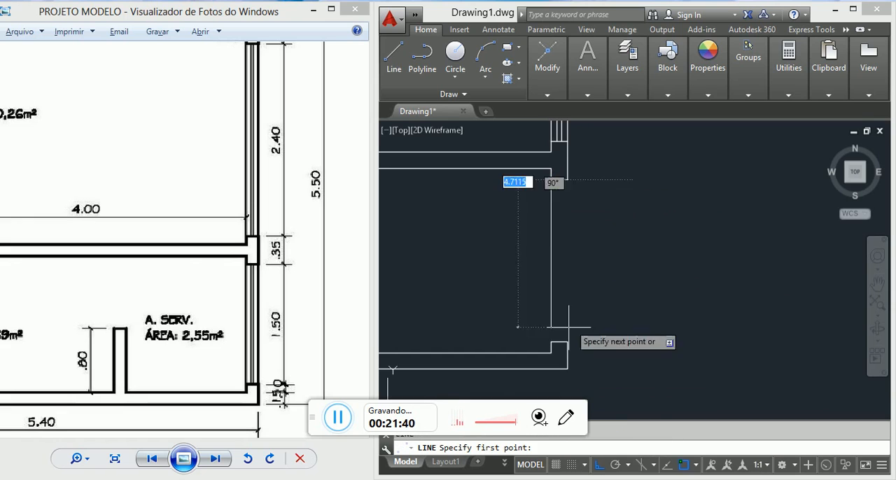
key(Escape)
click(559, 340)
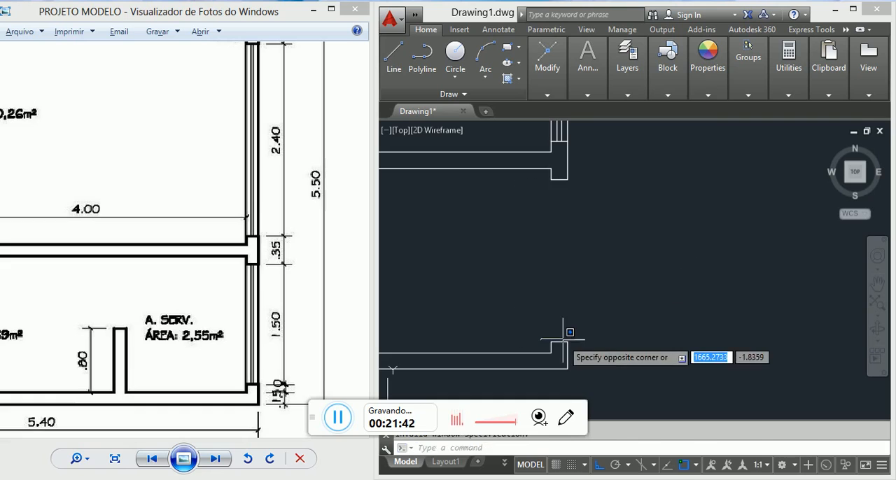
key(Escape)
key(l)
key(Return)
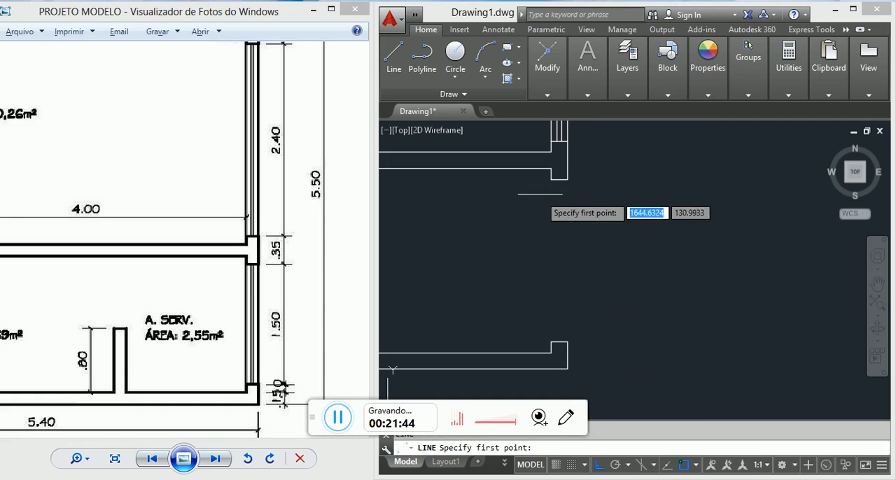
click(550, 174)
key(Escape)
Step: Draw the window's inner face line from the upper jamb's inner corner down to the lower jamb's inner corner
scroll(550, 180, up, 5)
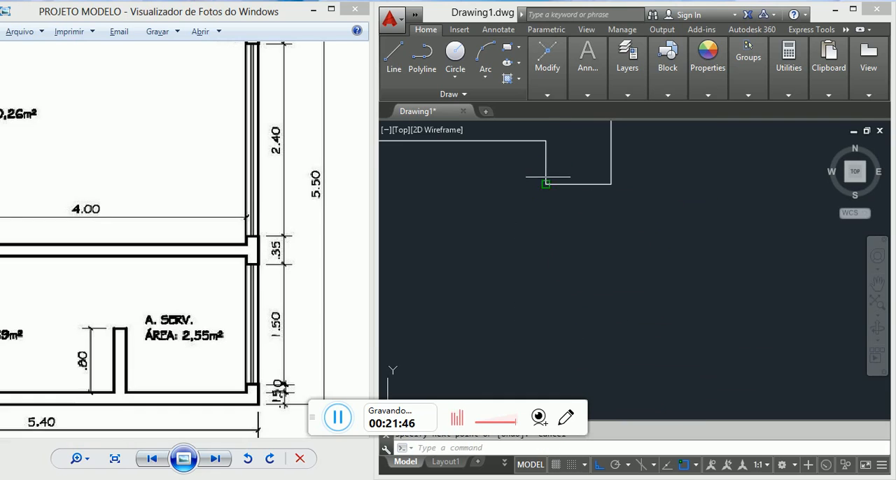
key(l)
key(Return)
click(545, 184)
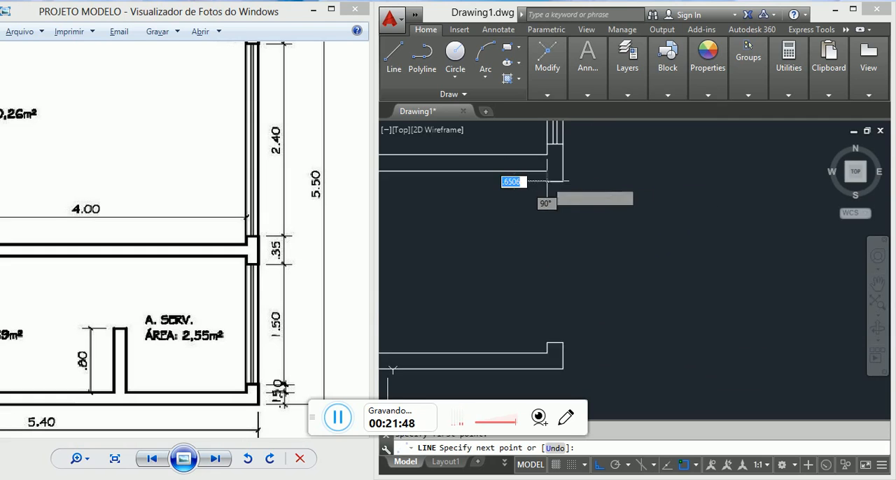
scroll(553, 245, down, 5)
scroll(551, 313, up, 5)
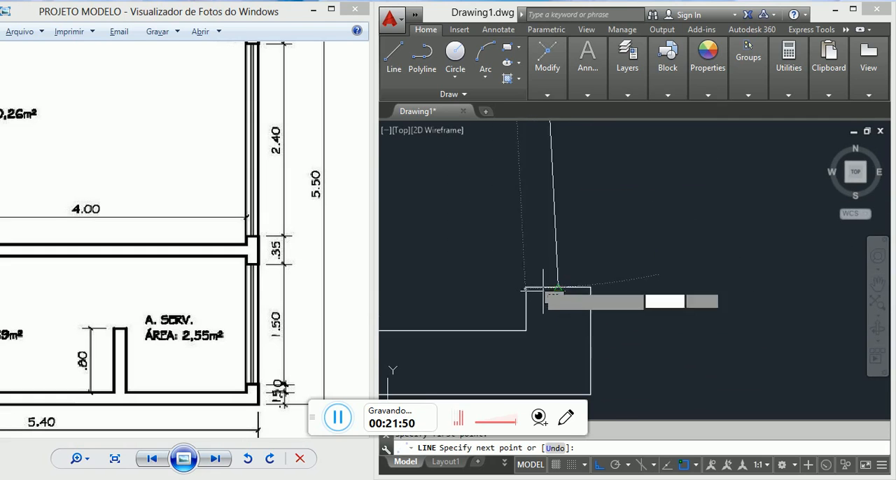
click(526, 287)
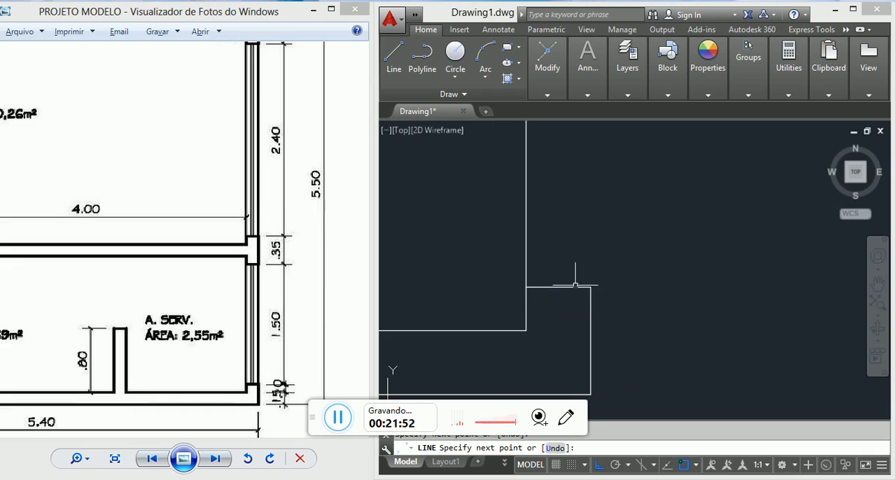
key(Return)
key(Return)
Step: Draw the window's outer face line from the lower jamb's outer corner up to the upper jamb's outer corner
click(590, 287)
scroll(578, 297, down, 4)
scroll(582, 294, down, 2)
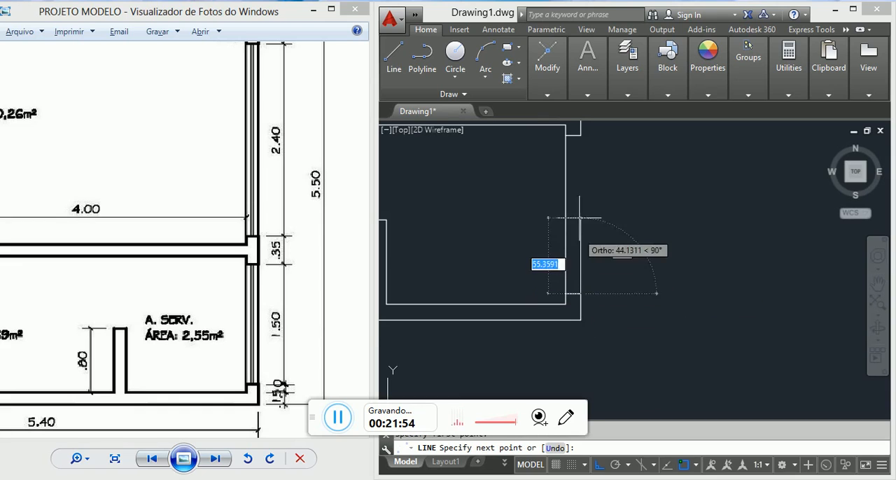
click(580, 135)
key(Escape)
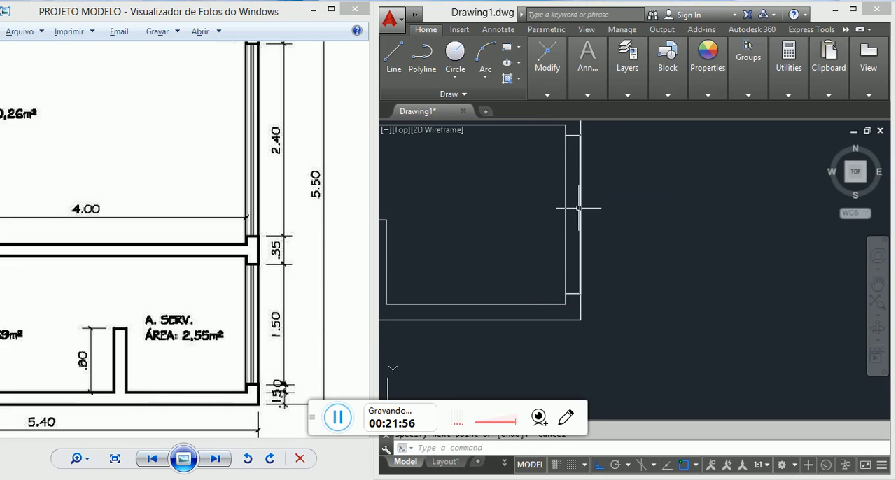
Step: Draw a vertical centre line through the A. SERV. window from the upper jamb line's midpoint to the lower jamb line's midpoint
text(l)
right_click(571, 158)
scroll(574, 135, up, 6)
scroll(578, 205, up, 4)
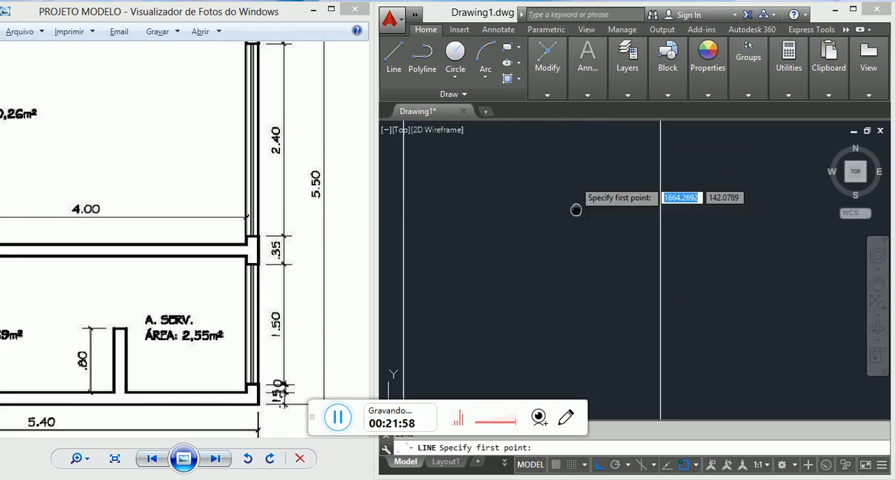
click(551, 193)
scroll(551, 193, down, 10)
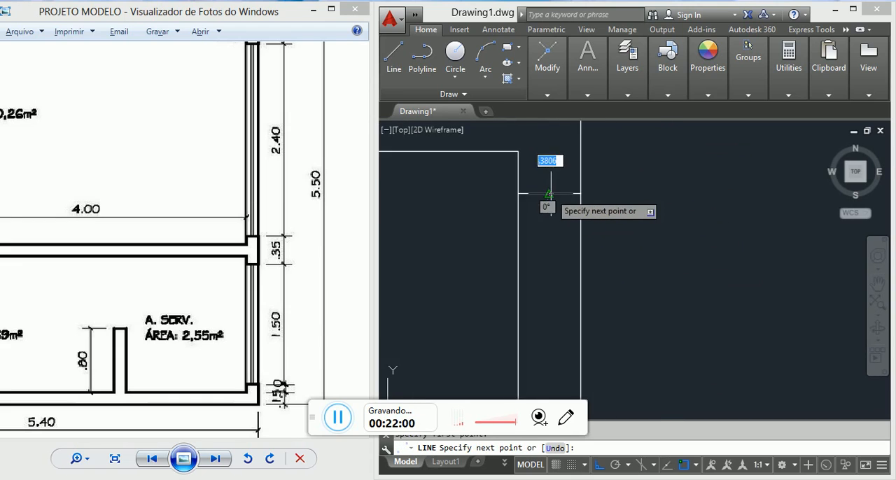
middle_drag(563, 275, 559, 230)
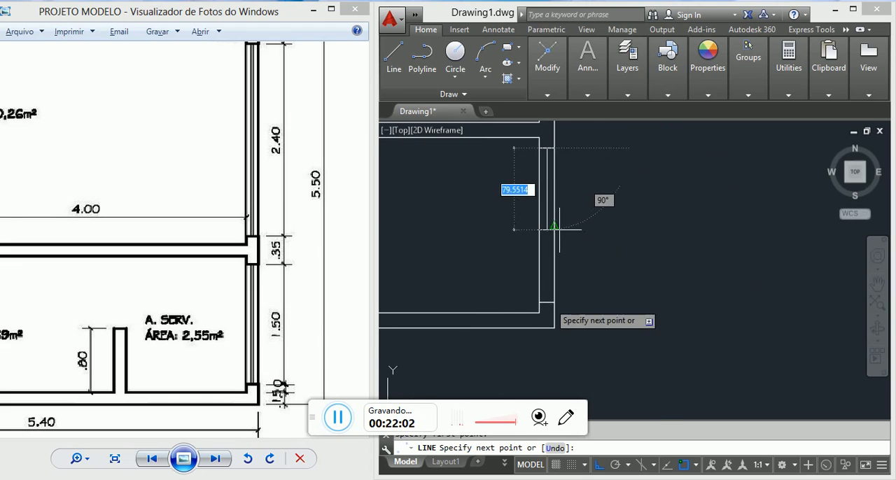
scroll(547, 306, up, 2)
click(547, 299)
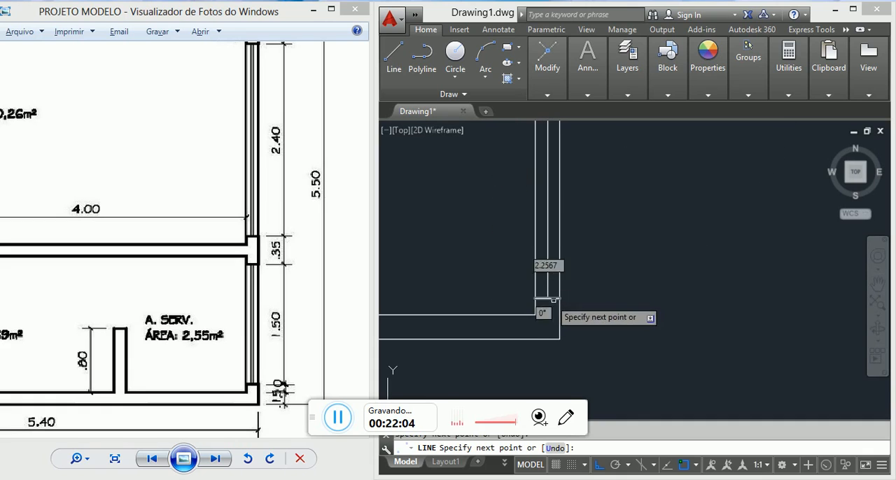
Step: Close the A. SERV. window's lower jamb with a line across the wall and offset the vertical centre line by 2 to both sides
click(559, 299)
key(Return)
text(o)
key(Return)
text(2)
key(Return)
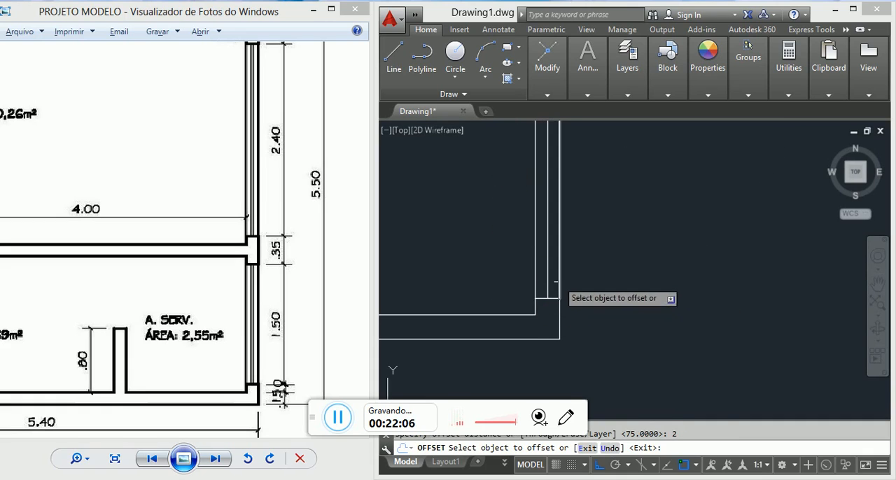
scroll(547, 280, up, 2)
click(547, 275)
scroll(548, 273, up, 4)
click(547, 271)
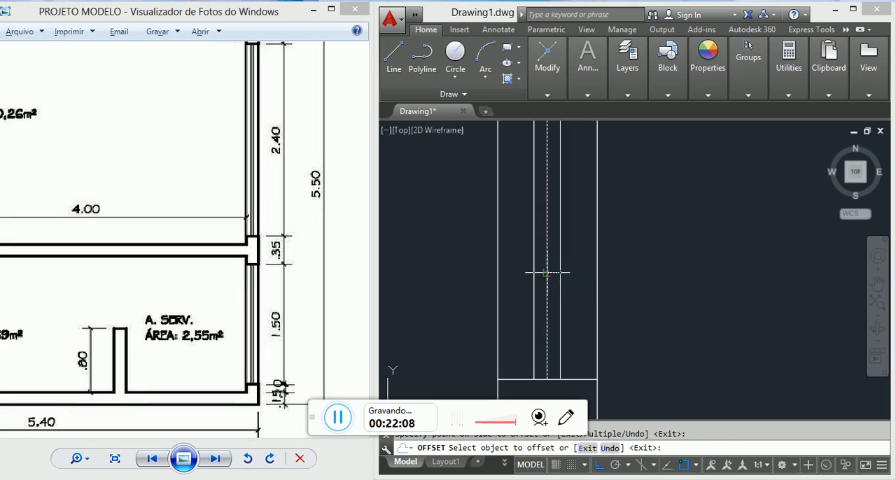
click(585, 276)
Step: Delete the original centre line between the two offset lines of the A. SERV. window
key(Escape)
click(550, 269)
click(544, 260)
key(Delete)
scroll(554, 310, down, 2)
scroll(600, 300, down, 3)
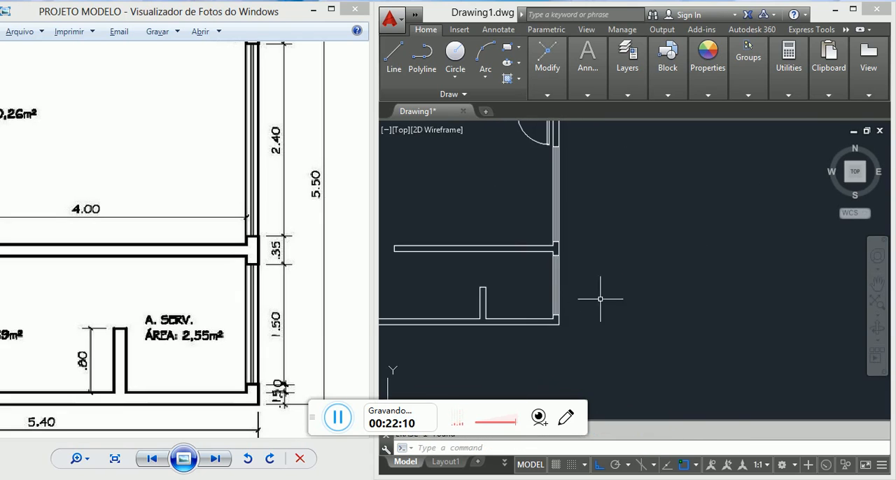
Step: Examine the reference plan's lower exterior wall below QUARTO and BANHO for the window positions and widths
scroll(585, 250, up, 4)
scroll(560, 258, down, 4)
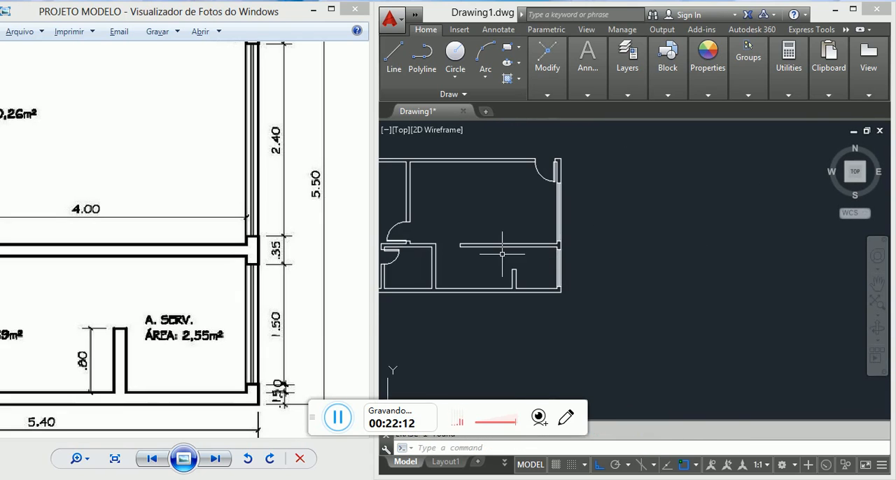
scroll(254, 315, down, 4)
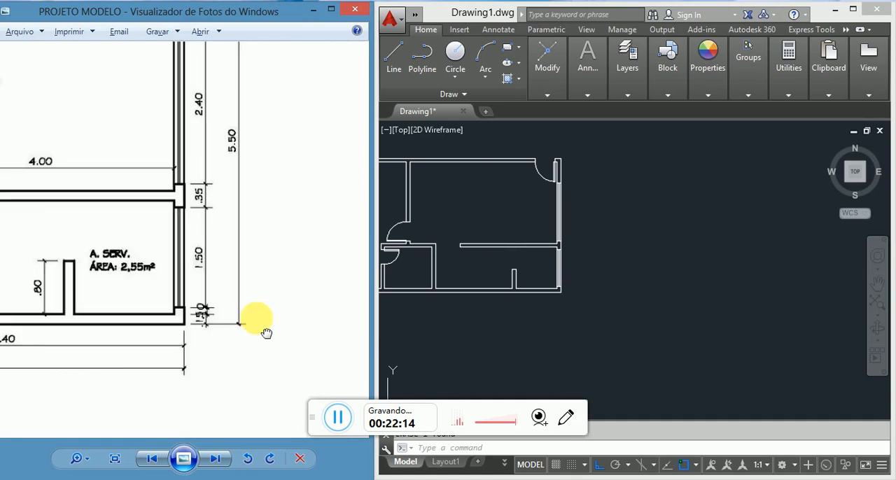
drag(74, 193, 218, 173)
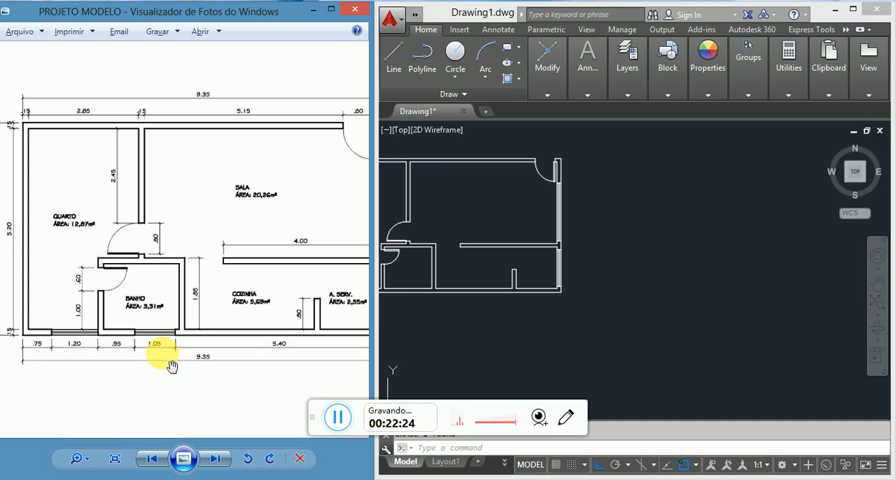
scroll(172, 367, up, 1)
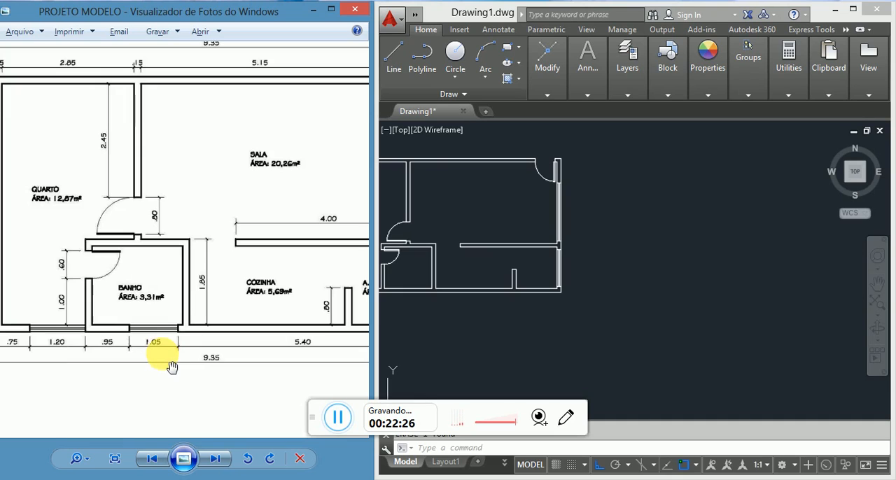
click(511, 288)
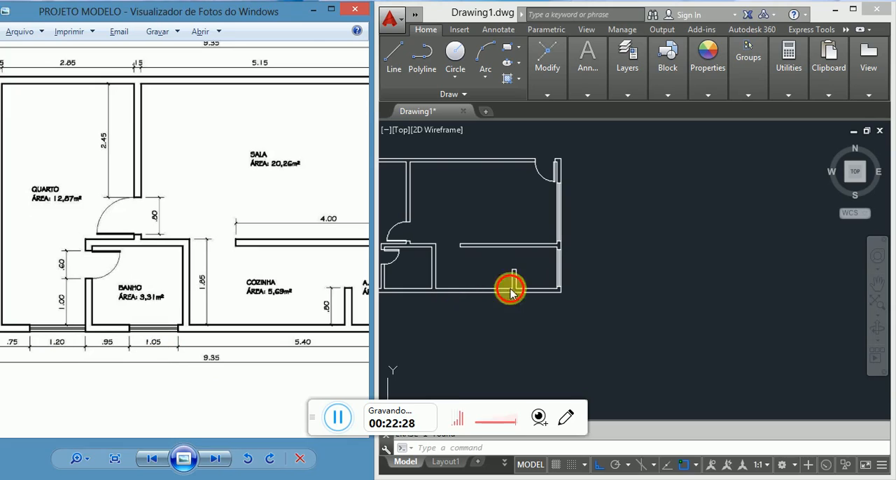
scroll(421, 297, up, 2)
scroll(444, 285, up, 6)
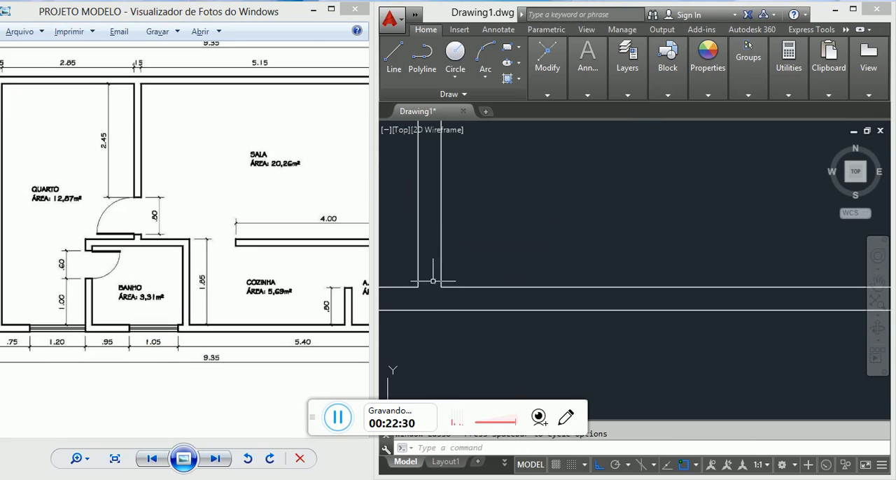
middle_drag(434, 284, 567, 299)
key(Escape)
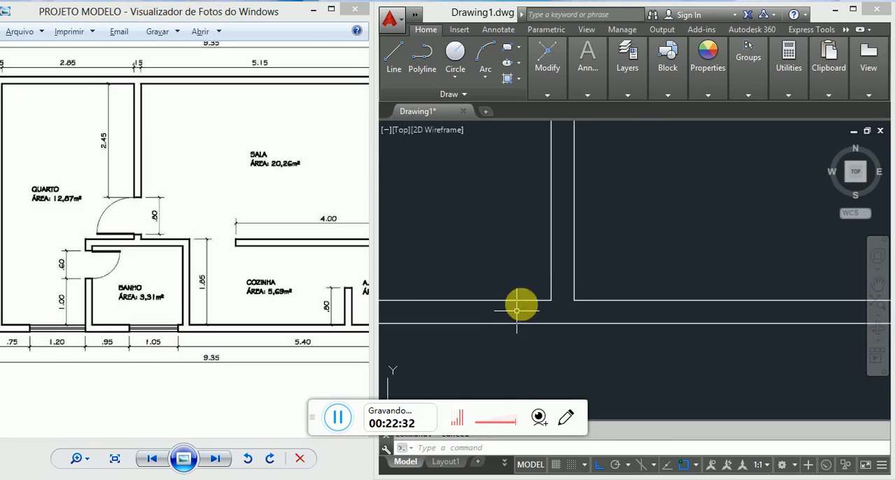
Step: Draw a vertical construction line about 35 long from BANHO's lower-right inner corner down past the exterior wall
key(l)
key(Return)
click(551, 302)
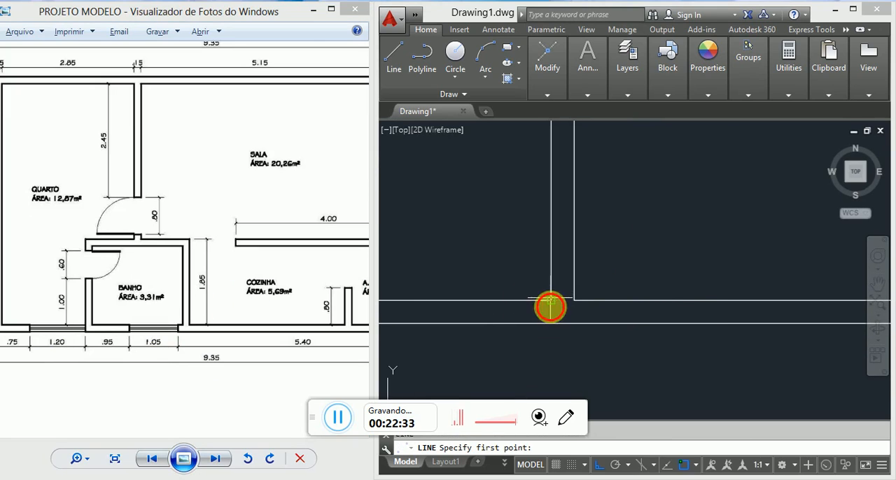
click(552, 359)
key(Escape)
scroll(184, 347, up, 2)
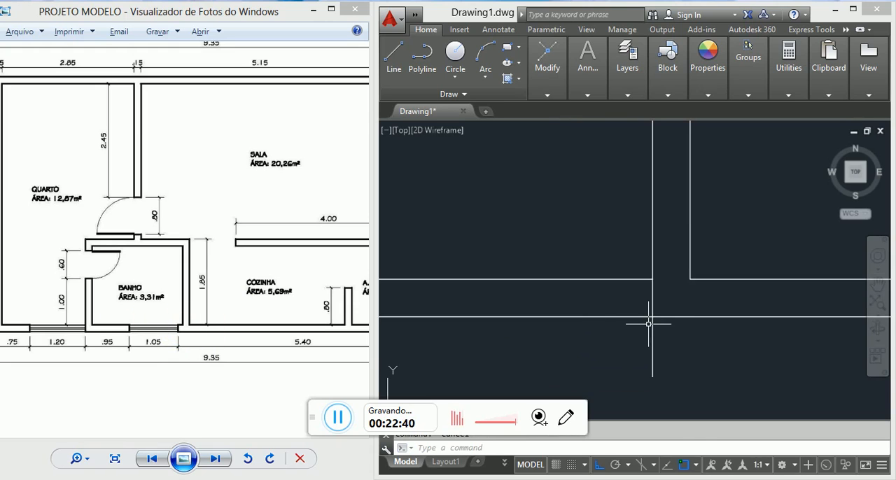
Step: Offset the vertical construction line by 10 towards the inside of BANHO to mark the window's first jamb
text(o)
key(Return)
text(10)
key(Return)
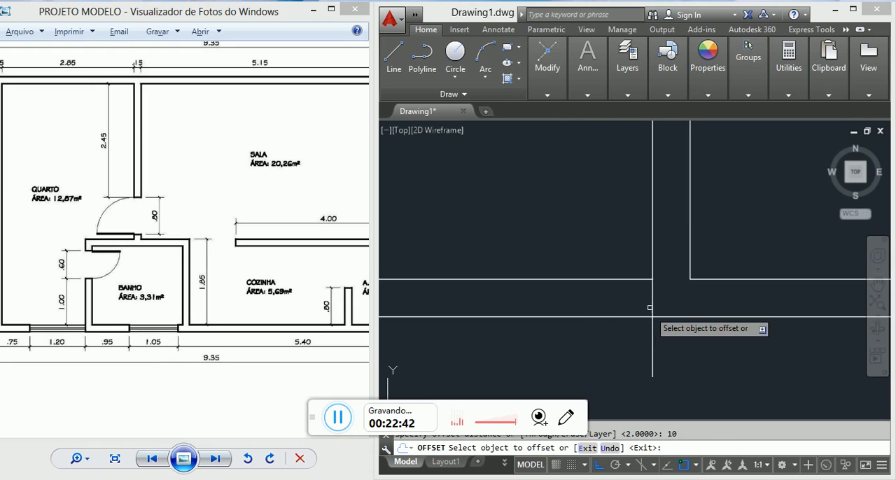
click(652, 308)
click(592, 296)
key(Escape)
Step: Offset the first jamb line by 105 to the left to mark the BANHO window's other jamb
text(o)
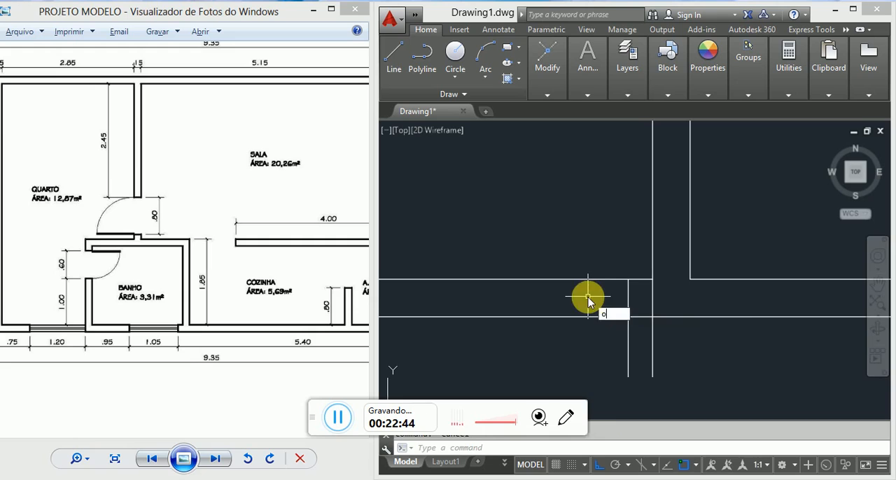
key(Return)
text(105)
key(Return)
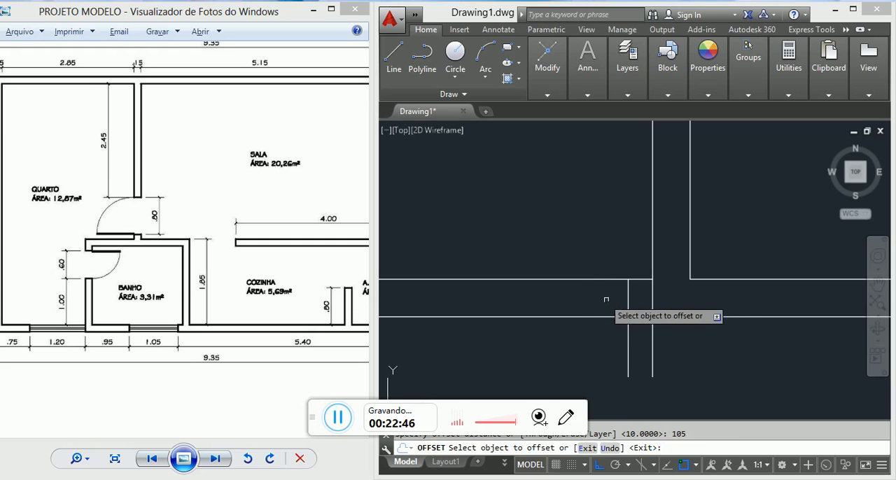
click(628, 305)
click(592, 290)
scroll(593, 290, down, 4)
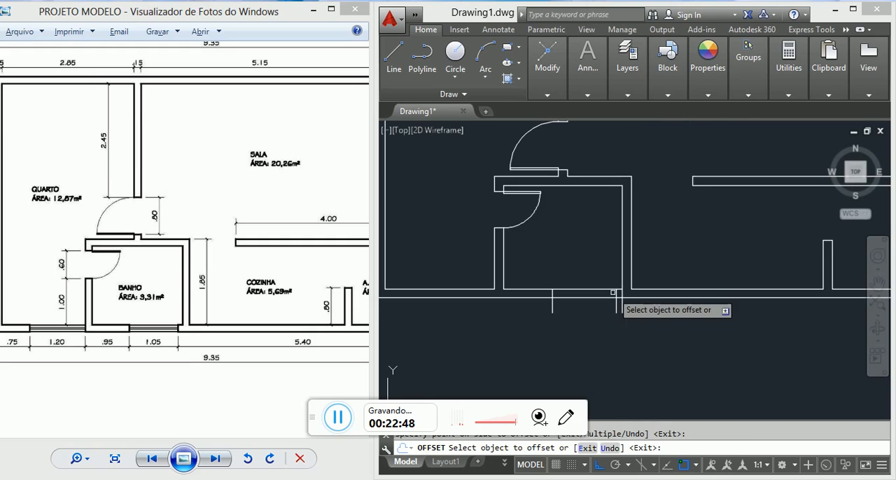
key(Escape)
scroll(617, 299, up, 2)
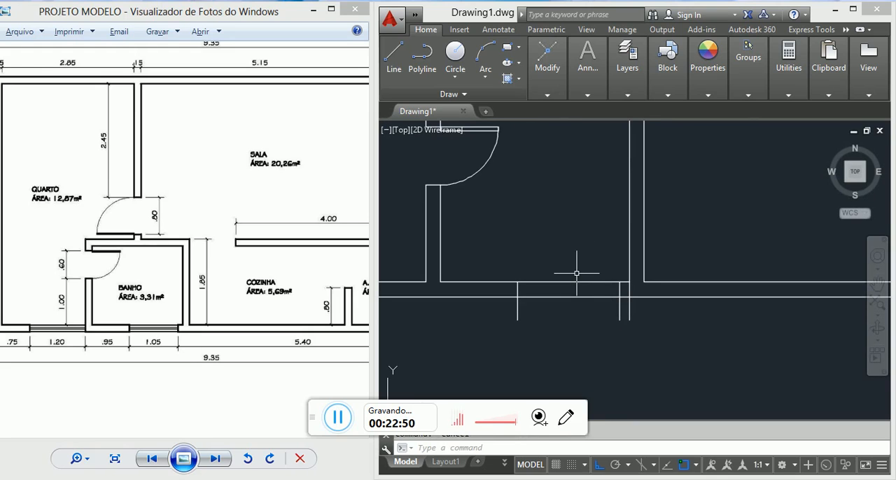
Step: Trim the wall lines between the two BANHO window jambs and the construction line ends projecting below the wall
text(te)
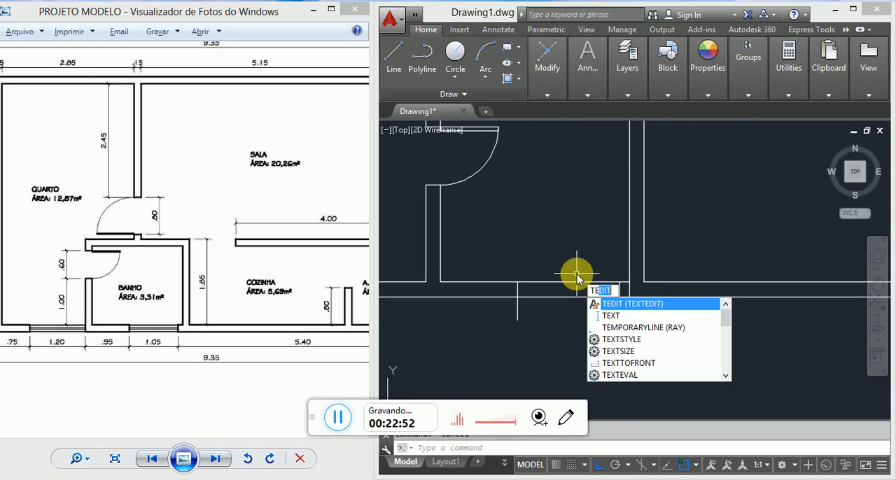
key(Escape)
key(Return)
key(Return)
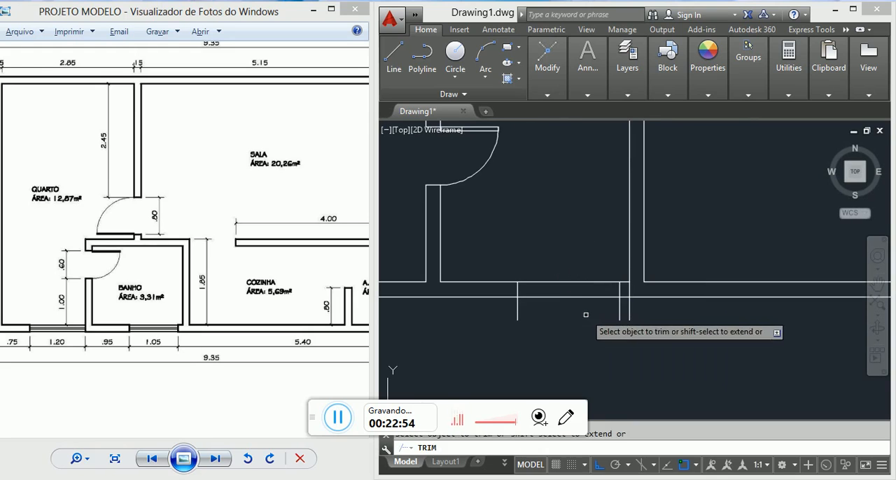
click(585, 313)
click(559, 249)
click(642, 307)
click(509, 308)
key(Escape)
Step: Delete the leftover vertical construction line inside the wall at BANHO's lower-right corner
scroll(626, 300, up, 5)
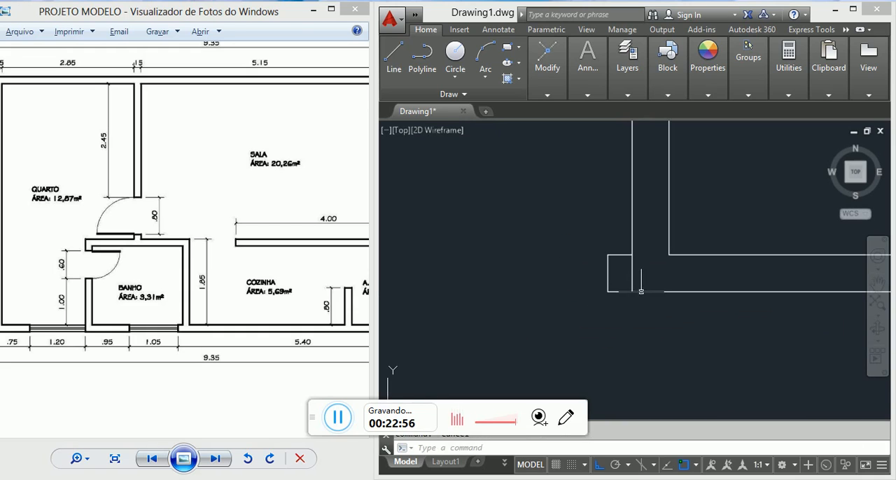
click(644, 270)
click(617, 277)
key(Delete)
scroll(615, 283, down, 8)
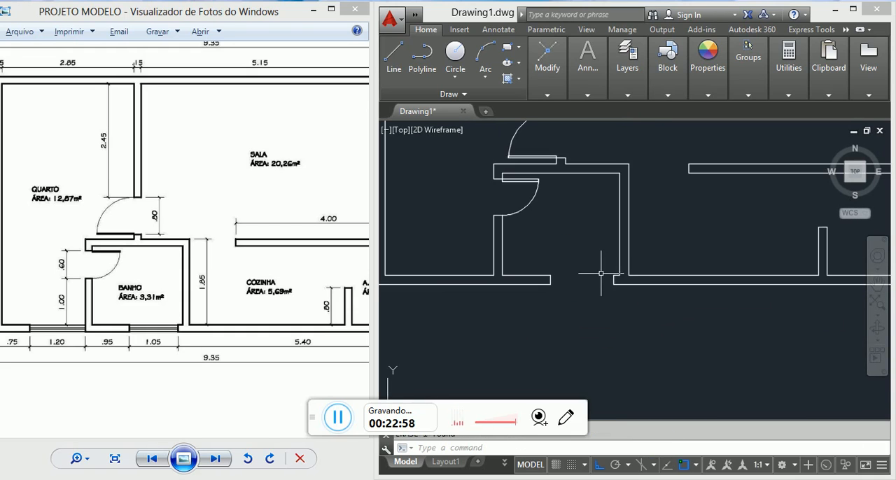
Step: Draw the BANHO window's inner and outer face lines between the corners of the two jambs
text(l)
key(Return)
scroll(599, 275, up, 3)
click(538, 273)
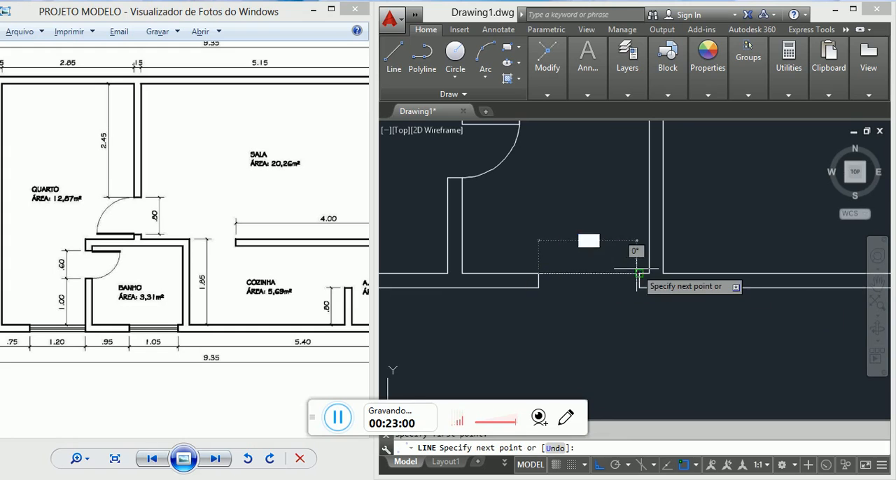
click(639, 273)
key(Return)
key(Return)
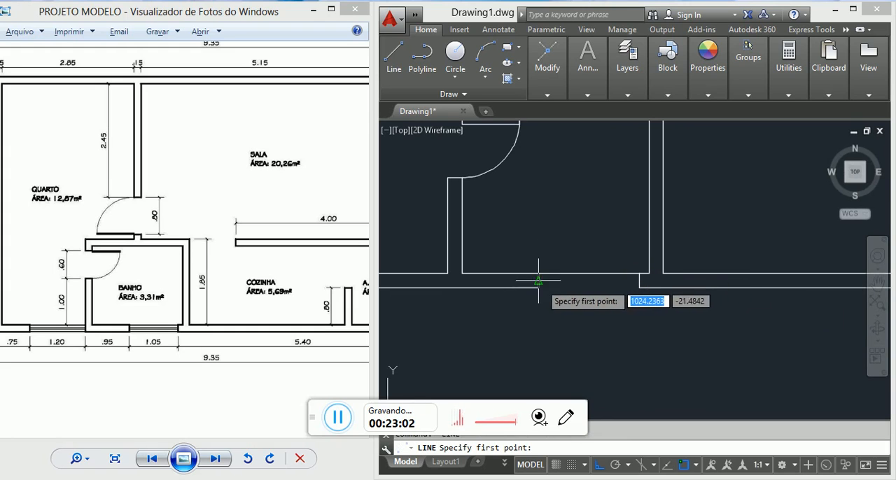
click(540, 287)
key(Escape)
Step: Draw a horizontal centre line through the BANHO window from the left jamb's midpoint to the right jamb's midpoint
scroll(593, 282, up, 3)
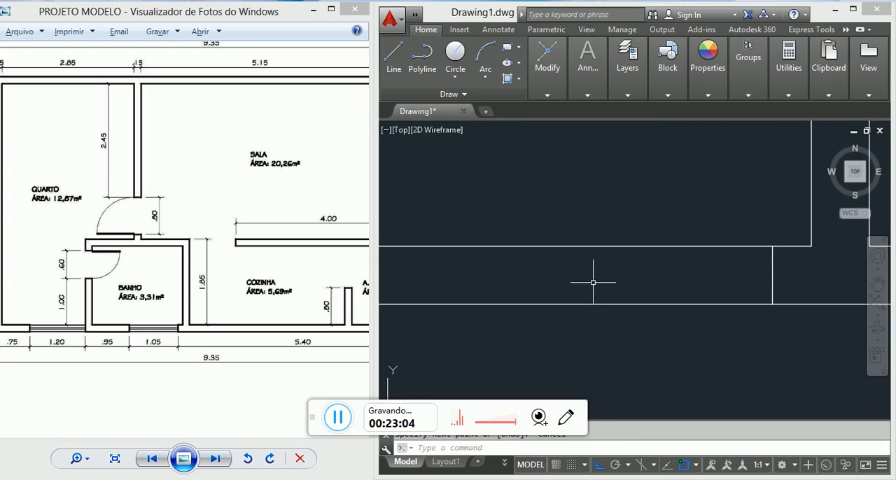
middle_drag(500, 281, 721, 273)
key(Return)
click(582, 265)
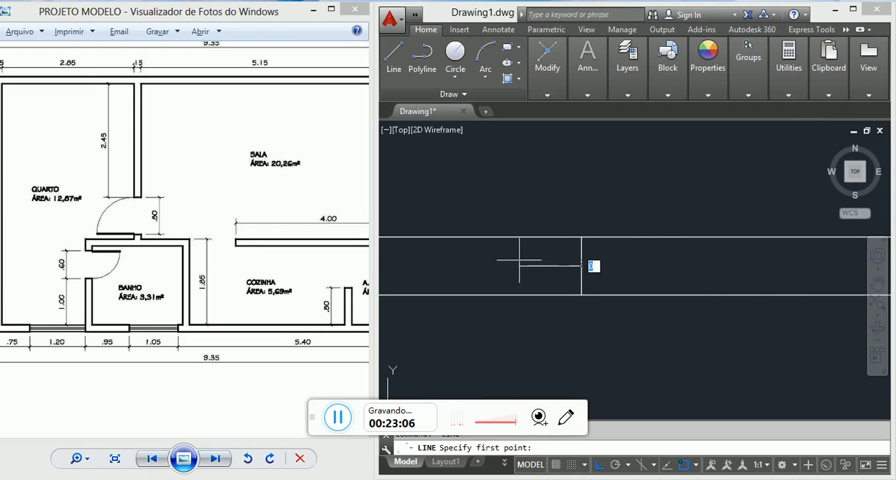
scroll(529, 264, down, 3)
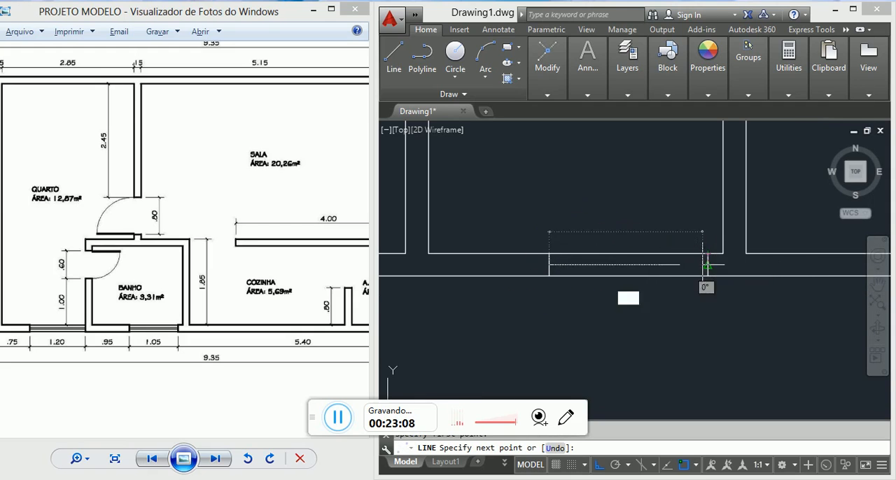
click(708, 264)
key(Escape)
scroll(684, 277, up, 3)
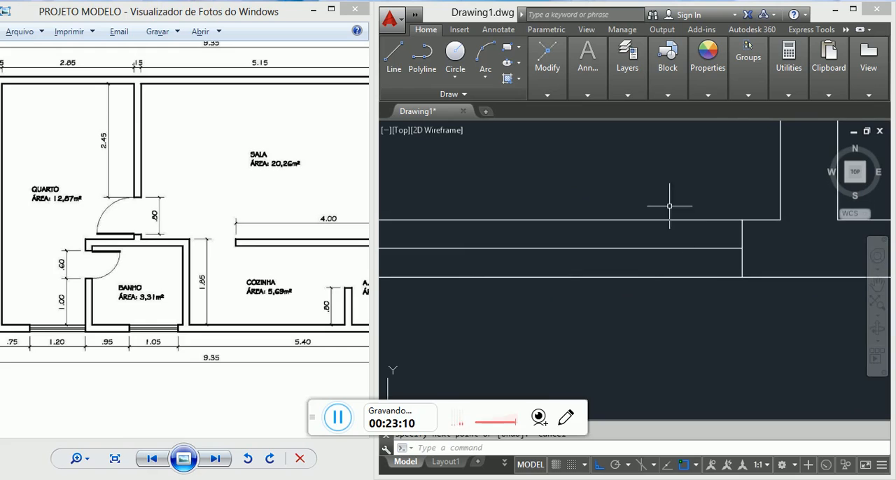
click(668, 230)
click(647, 200)
key(Escape)
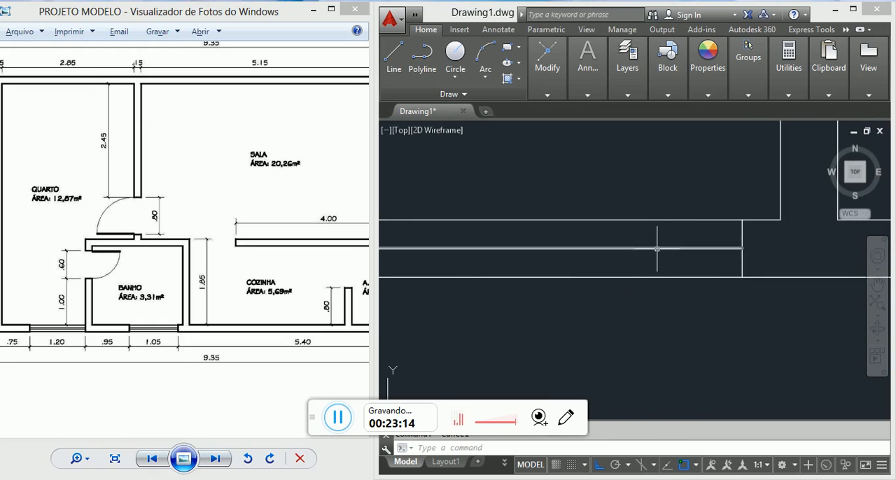
Step: Offset the BANHO window's horizontal centre line by 2 to both sides
scroll(593, 259, down, 2)
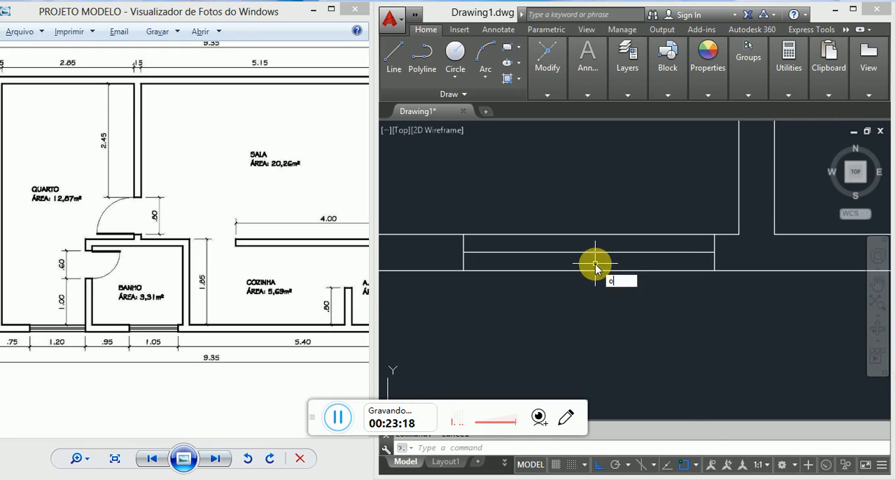
text(o)
key(Return)
key(Return)
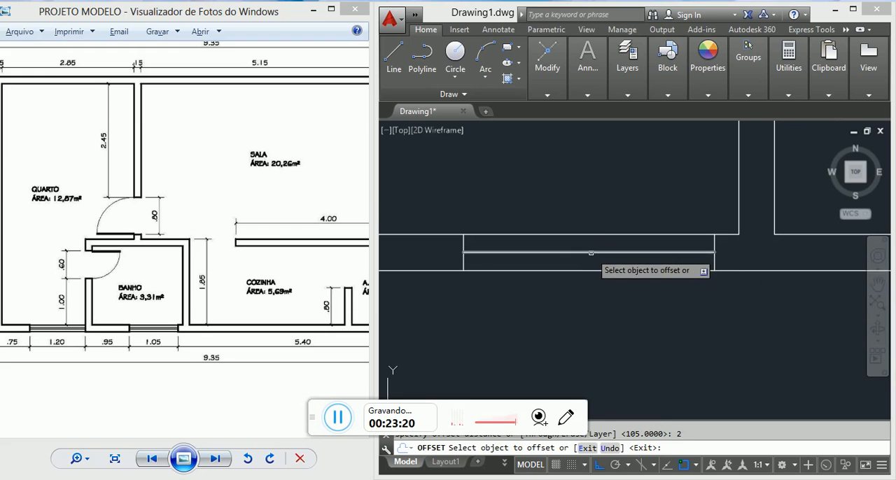
click(592, 252)
click(589, 256)
click(591, 297)
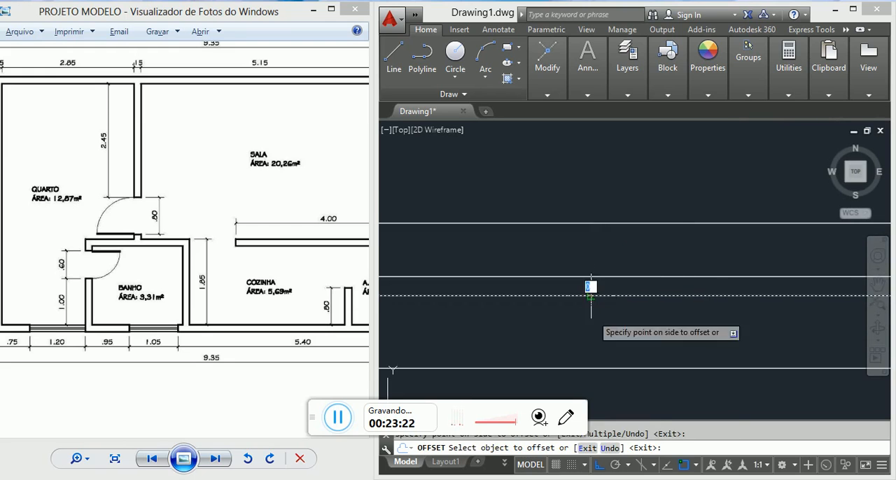
click(589, 315)
key(Escape)
key(Escape)
Step: Delete the original centre line between the two offset lines of the BANHO window
click(591, 303)
click(584, 289)
scroll(584, 289, down, 3)
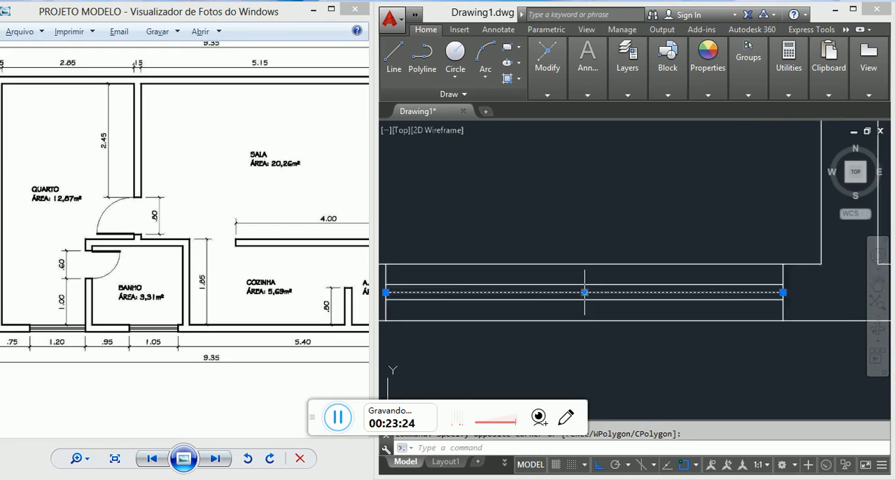
key(Delete)
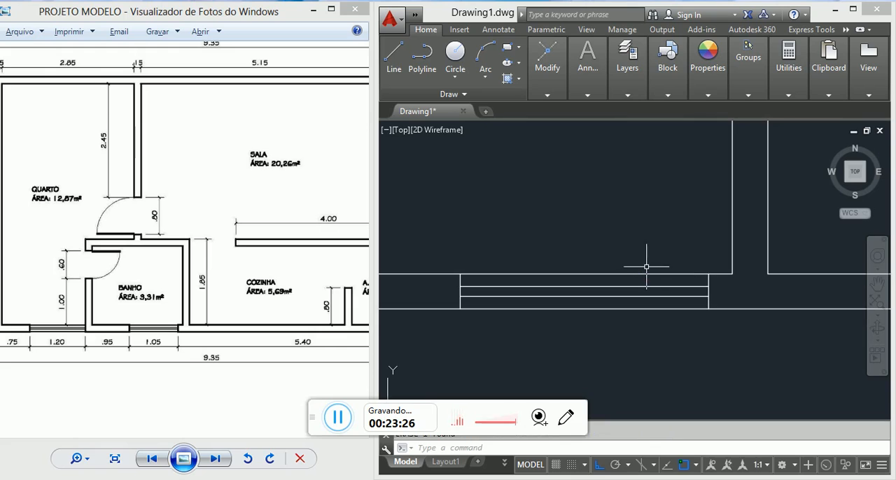
Step: Draw a short vertical line from the QUARTO's lower-right inner corner down to the outer wall line
scroll(646, 267, down, 5)
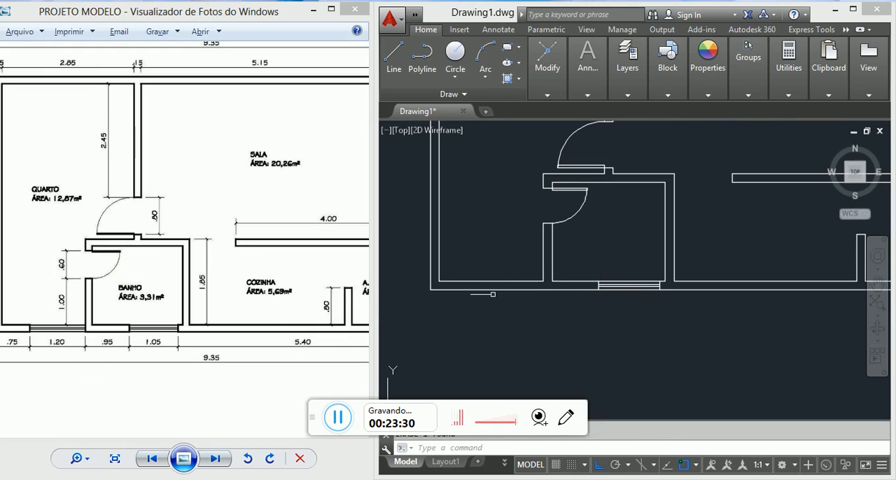
scroll(658, 290, up, 5)
key(l)
key(Return)
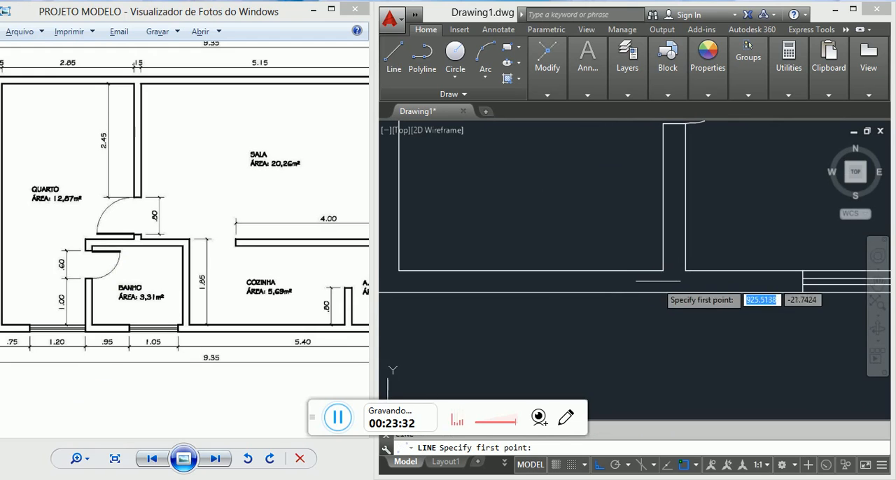
click(663, 271)
click(663, 292)
key(Escape)
scroll(668, 292, up, 5)
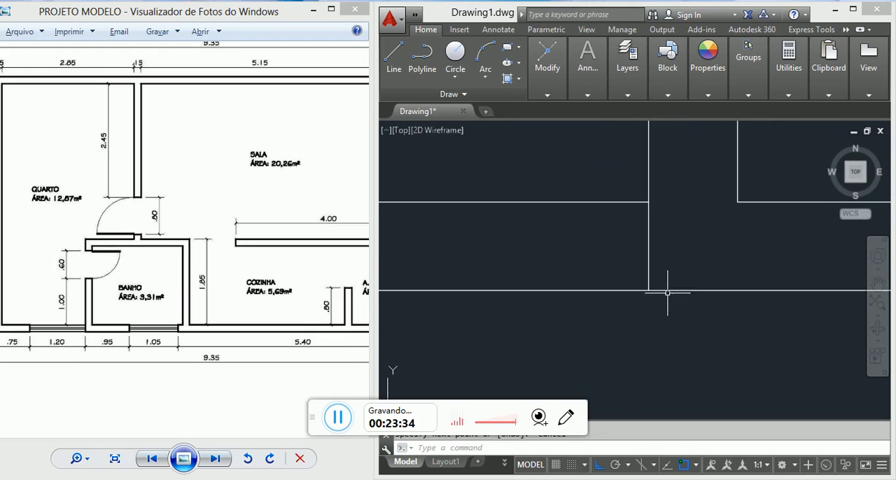
key(Escape)
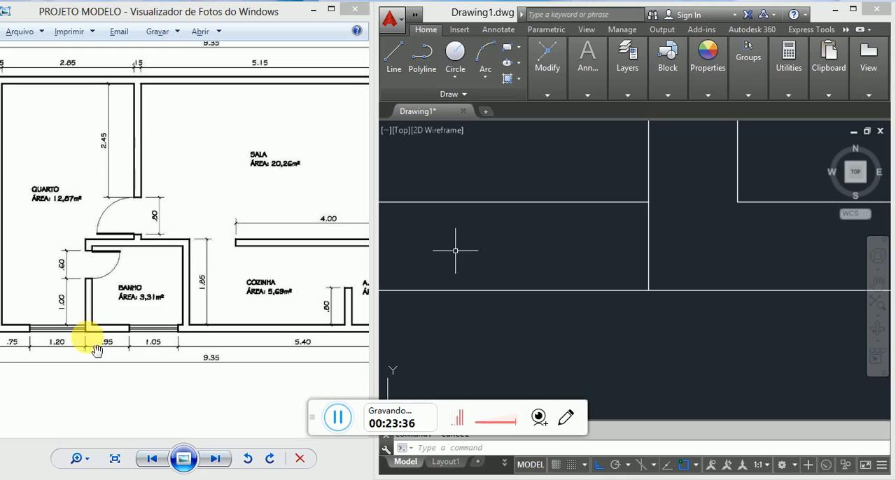
Step: Delete the short vertical line at the QUARTO's lower-right inner corner
scroll(544, 269, down, 4)
scroll(602, 261, up, 2)
click(592, 262)
click(534, 242)
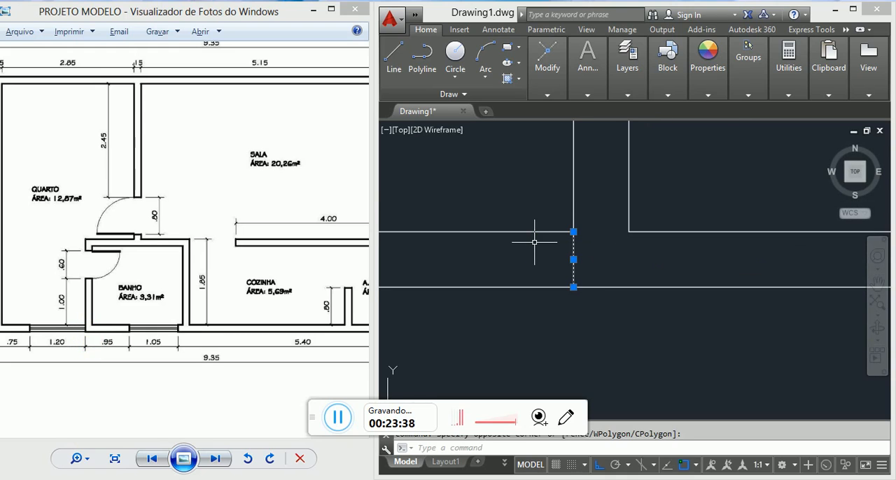
key(Return)
scroll(638, 238, down, 2)
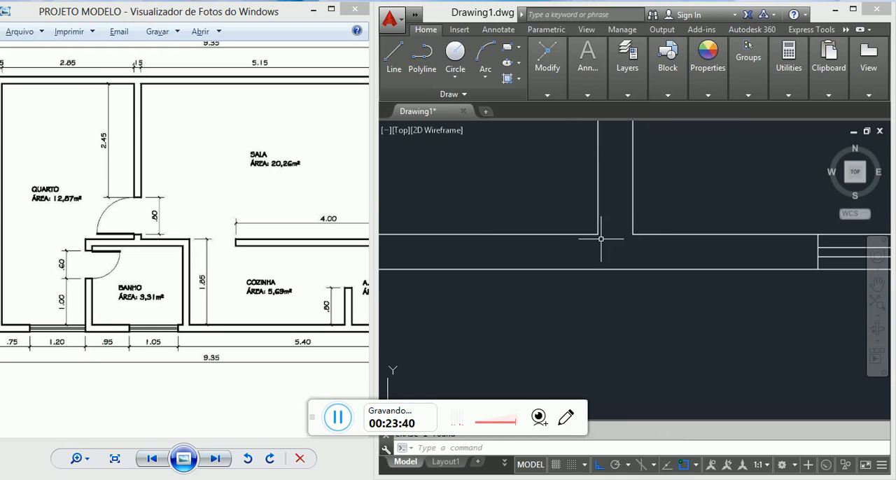
click(602, 219)
click(577, 168)
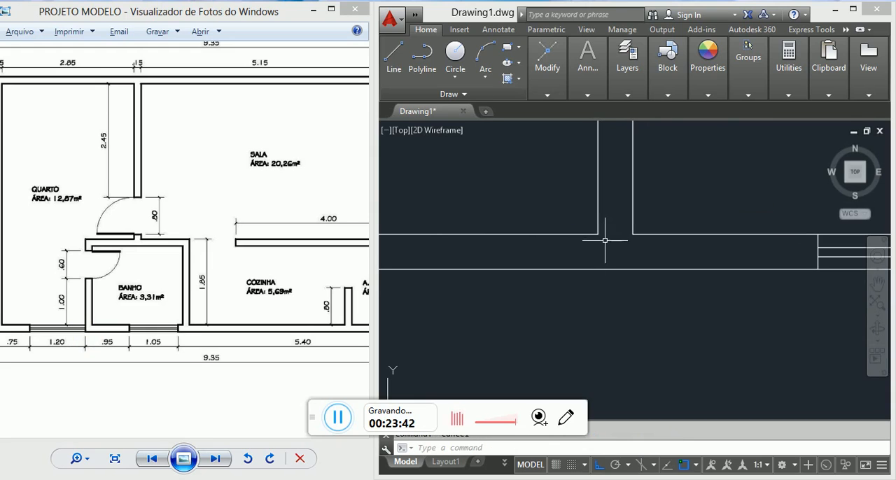
scroll(604, 240, down, 2)
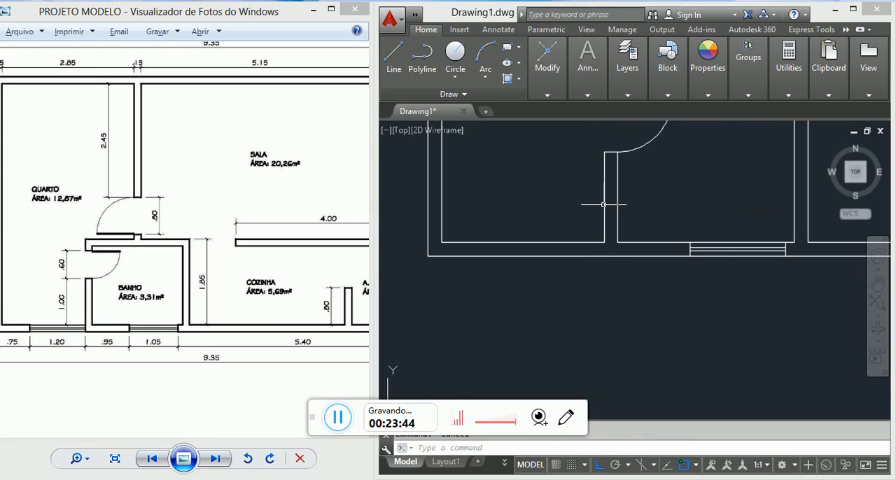
text(ex)
key(Return)
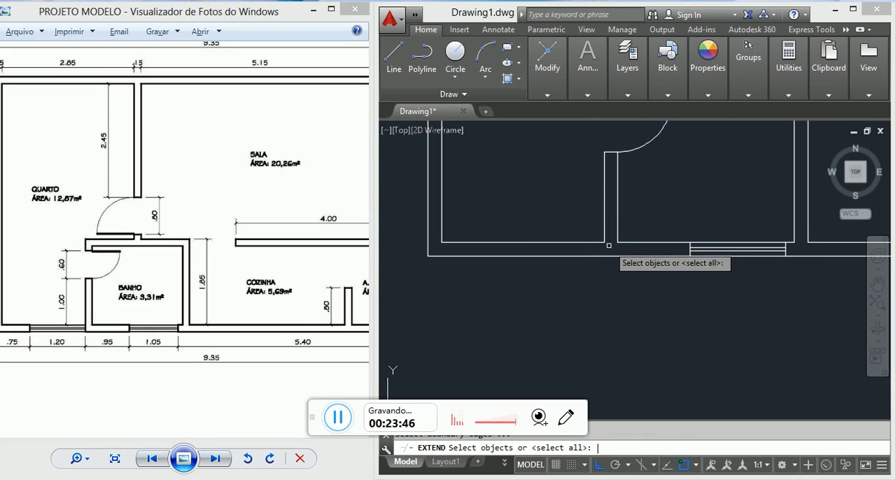
key(Escape)
click(609, 209)
click(583, 200)
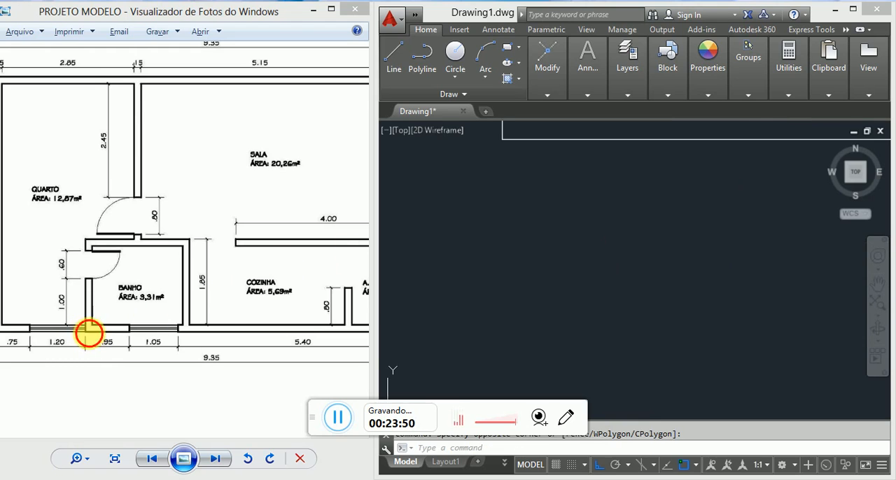
Step: Extend the QUARTO-side line of the wall beside the BANHO down to the outer wall line
scroll(91, 334, up, 4)
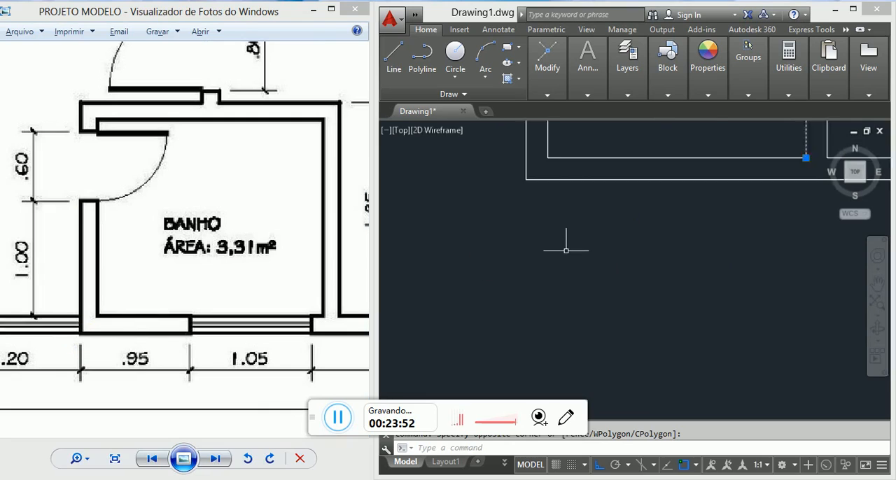
middle_drag(678, 200, 642, 230)
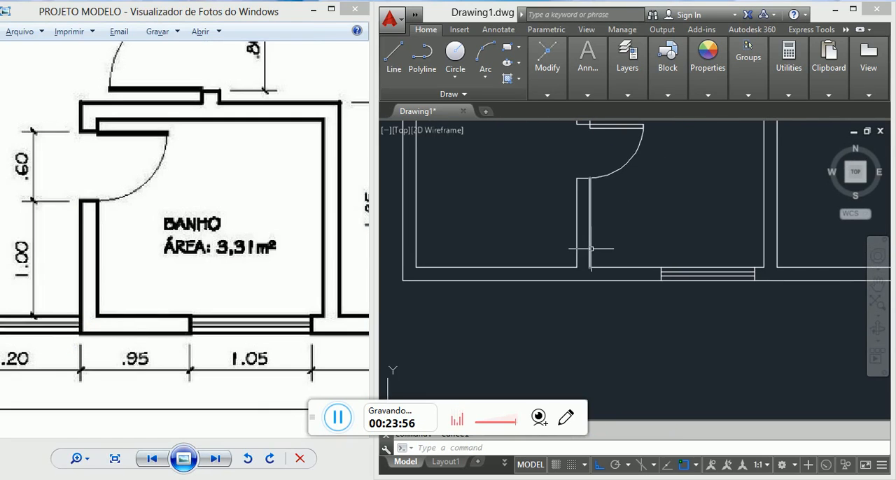
text(ex)
key(Return)
key(Return)
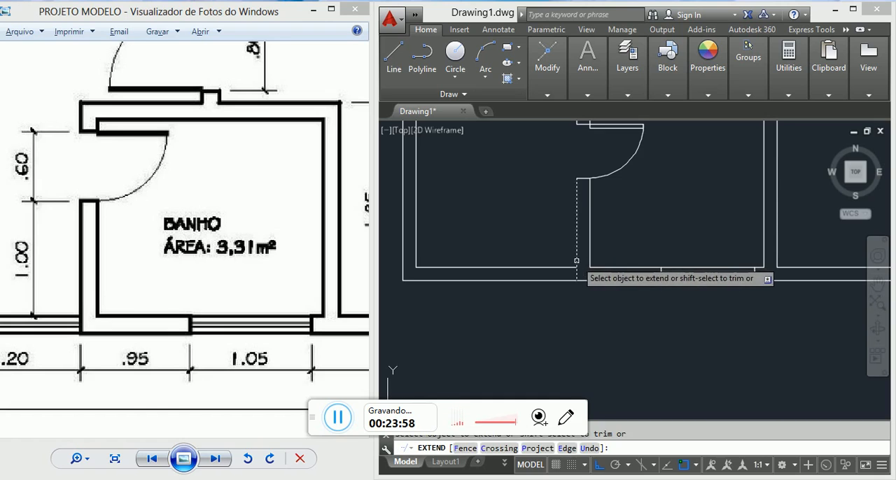
key(Escape)
scroll(584, 277, up, 2)
scroll(583, 276, down, 2)
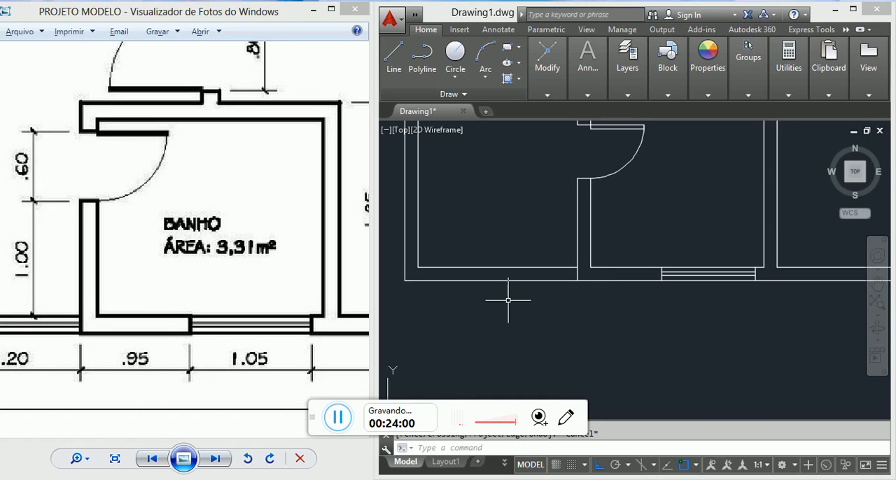
Step: Offset the extended wall line by 120 into the QUARTO to mark the other side of its window
mouse_move(508, 300)
middle_down()
mouse_move(567, 292)
mouse_move(582, 300)
middle_up()
drag(93, 320, 188, 308)
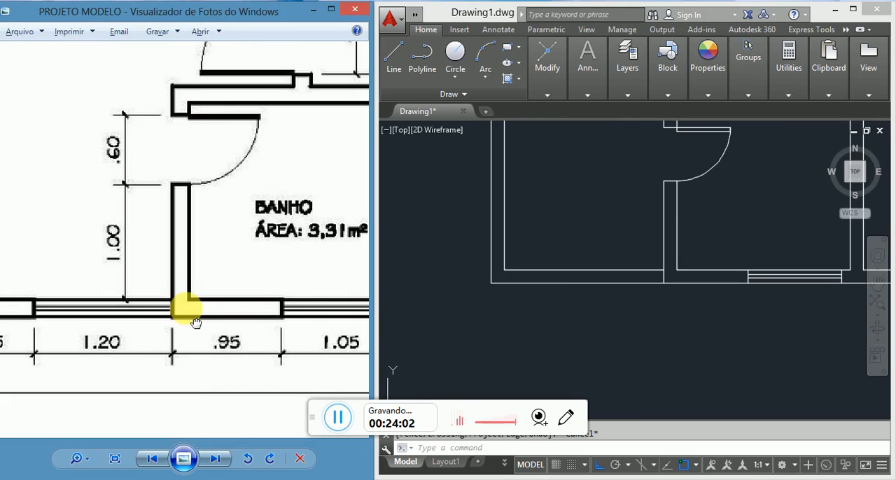
click(541, 264)
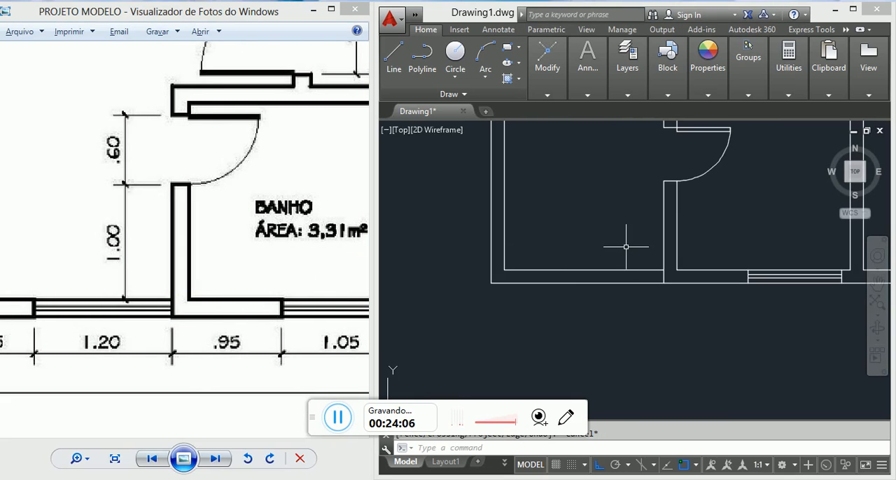
text(o)
key(Return)
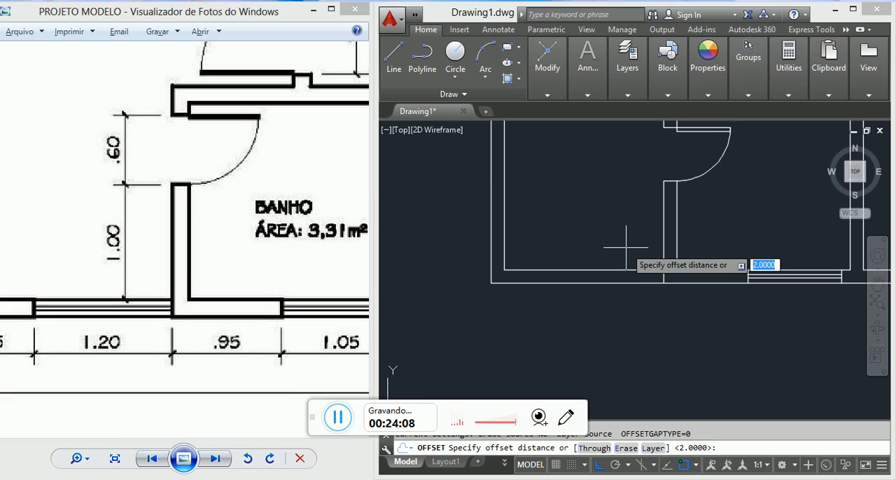
text(120)
key(Return)
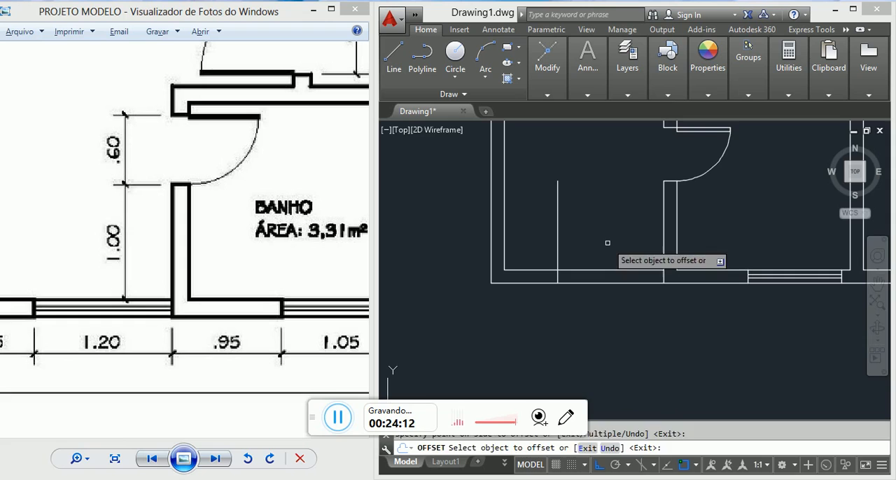
key(Escape)
Step: Trim both wall lines across the QUARTO window opening and the offset line's excess above the wall
text(TR)
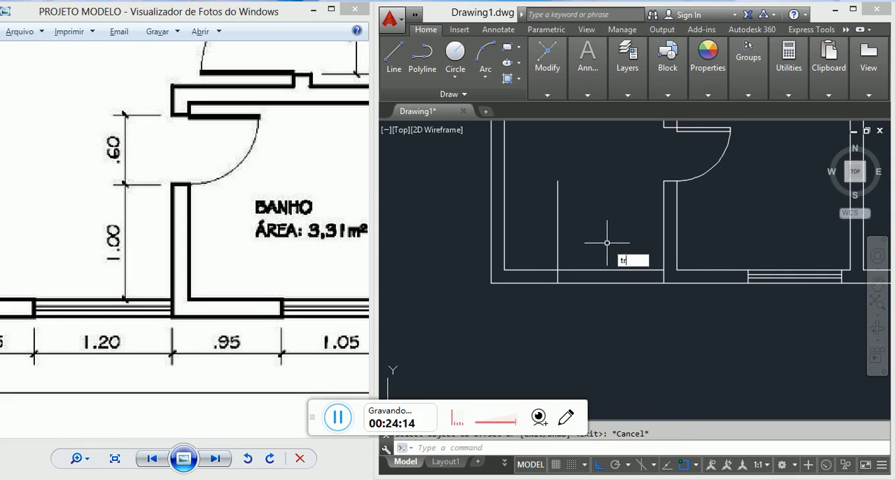
key(Return)
click(618, 311)
click(594, 245)
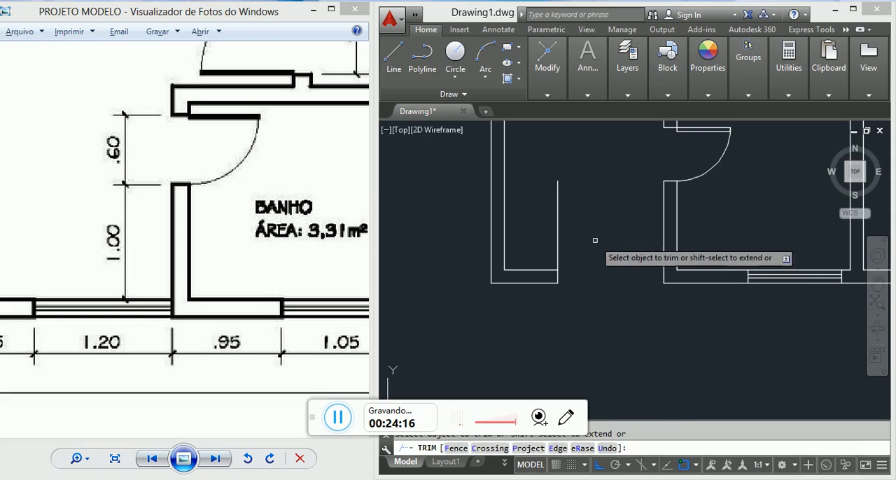
click(594, 241)
click(545, 213)
key(Escape)
key(Escape)
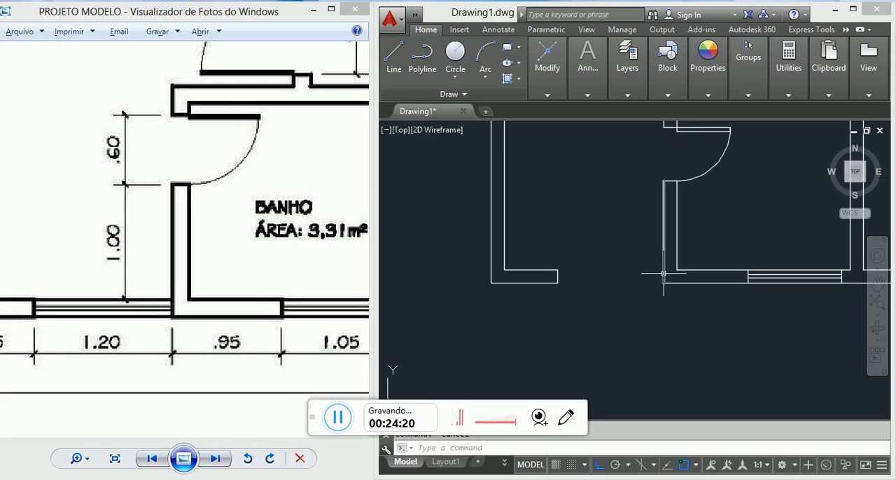
Step: Try to stretch the inner wall line from the QUARTO window's left jamb across the opening to the right jamb
click(535, 270)
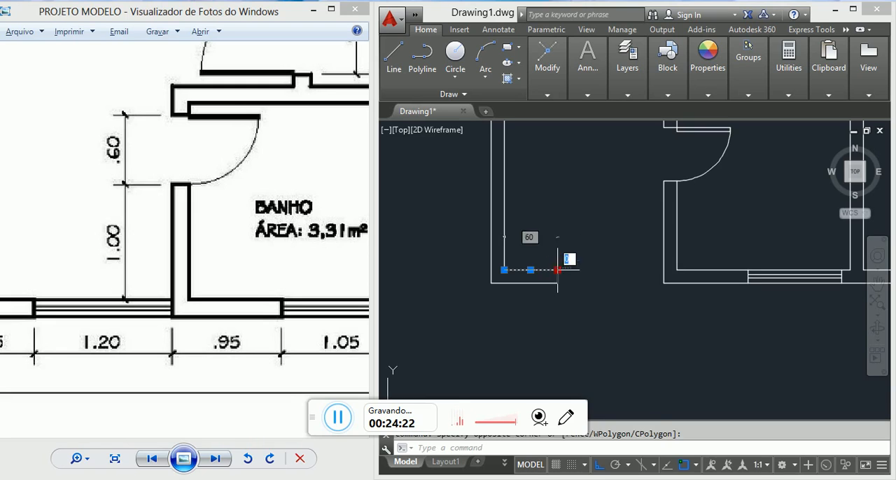
click(558, 269)
click(669, 265)
key(Escape)
scroll(577, 288, up, 2)
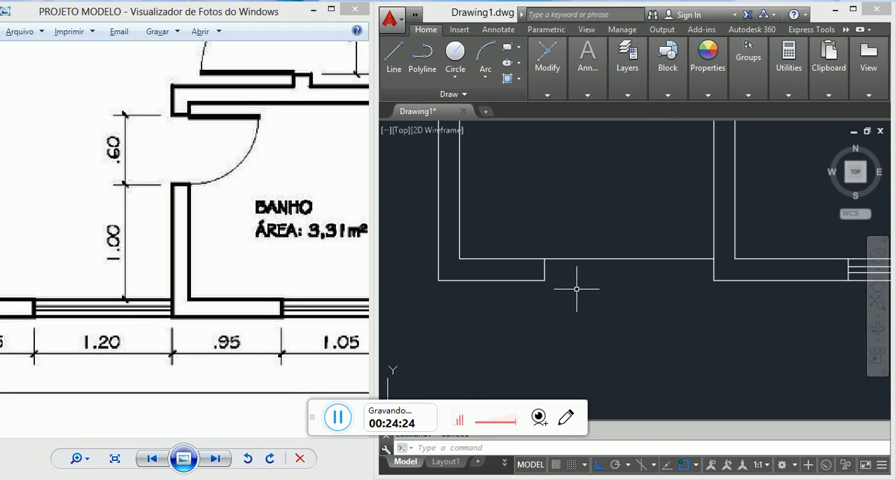
Step: Undo the stretch of the inner wall line across the QUARTO window opening
click(621, 276)
click(595, 231)
key(Escape)
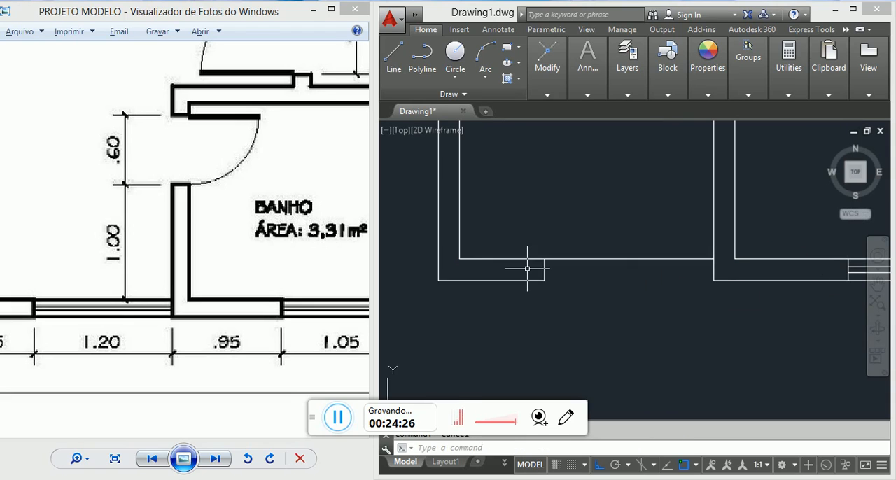
click(526, 268)
key(Escape)
click(693, 266)
key(Escape)
scroll(612, 278, down, 2)
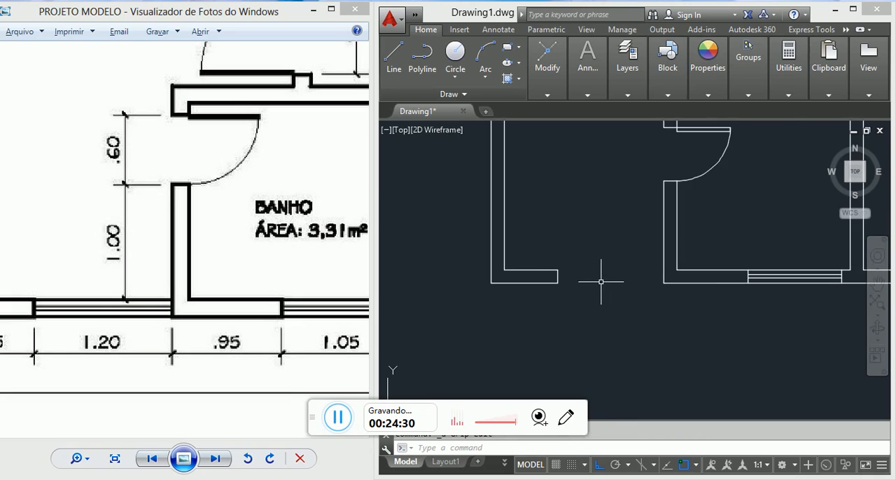
scroll(538, 268, up, 2)
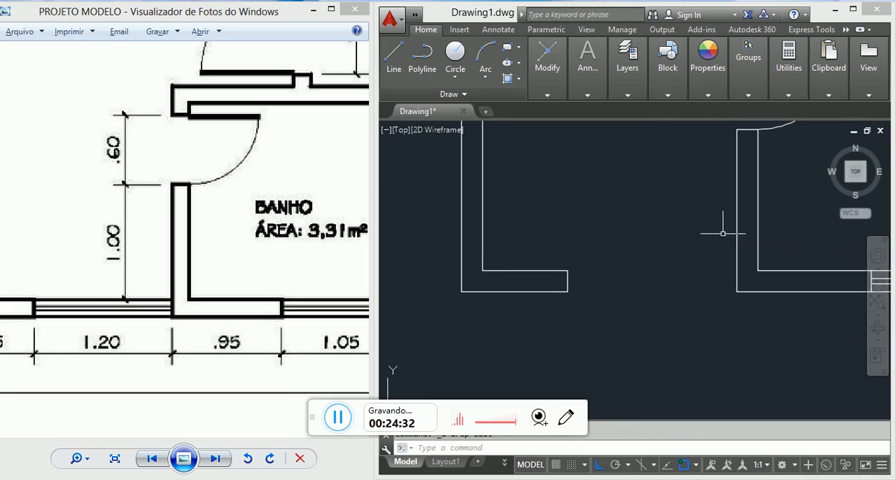
text(l)
key(Return)
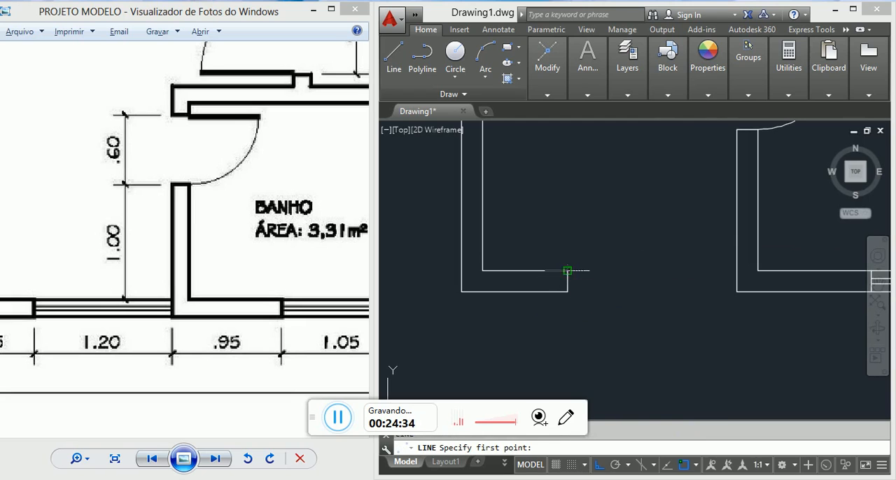
click(566, 270)
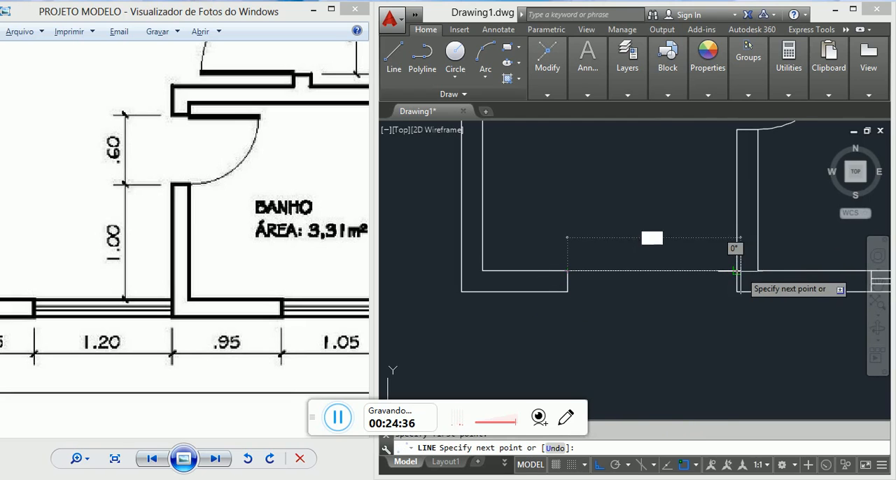
key(Escape)
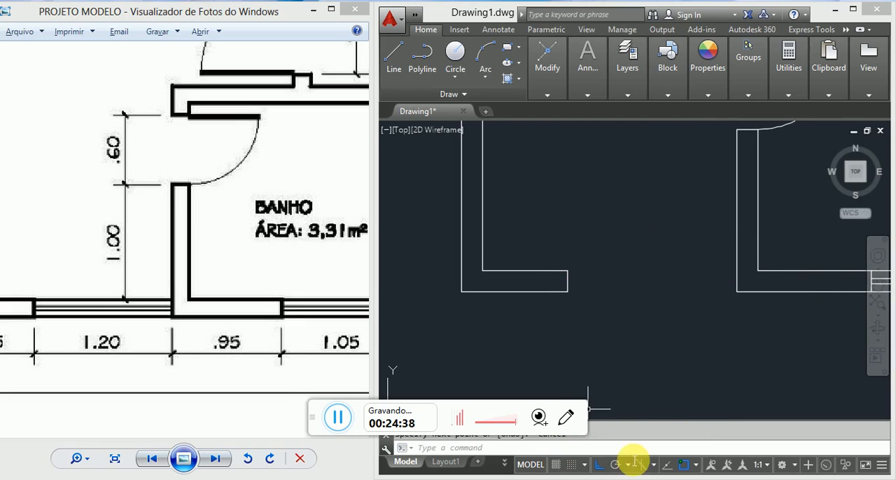
Step: Toggle the Perpendicular object snap and try a line from the left jamb's inner corner towards the right jamb
right_click(683, 466)
click(714, 370)
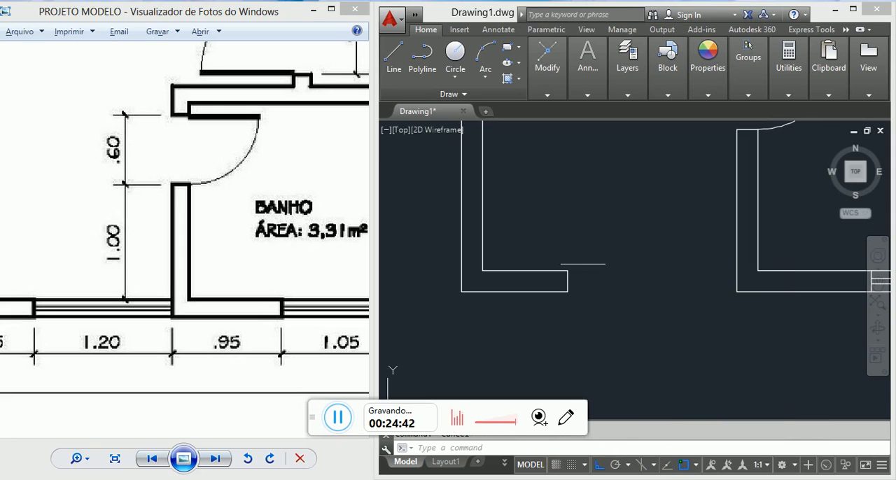
key(l)
key(Return)
click(567, 270)
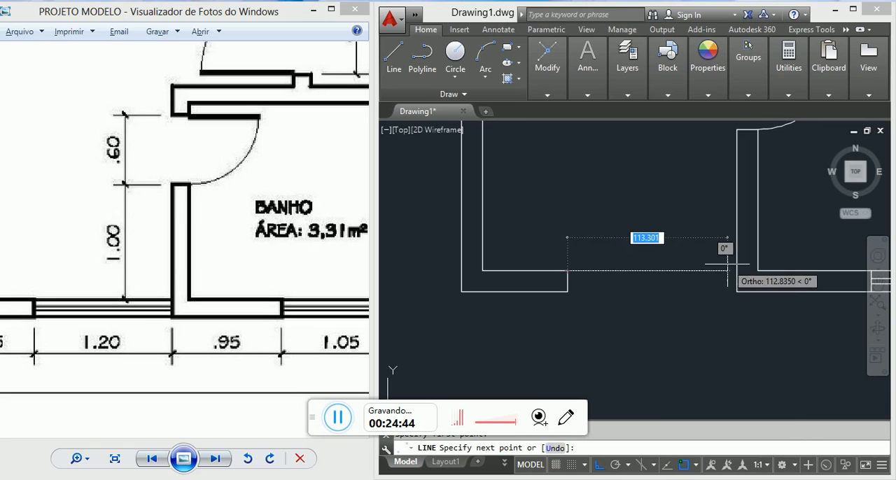
key(Escape)
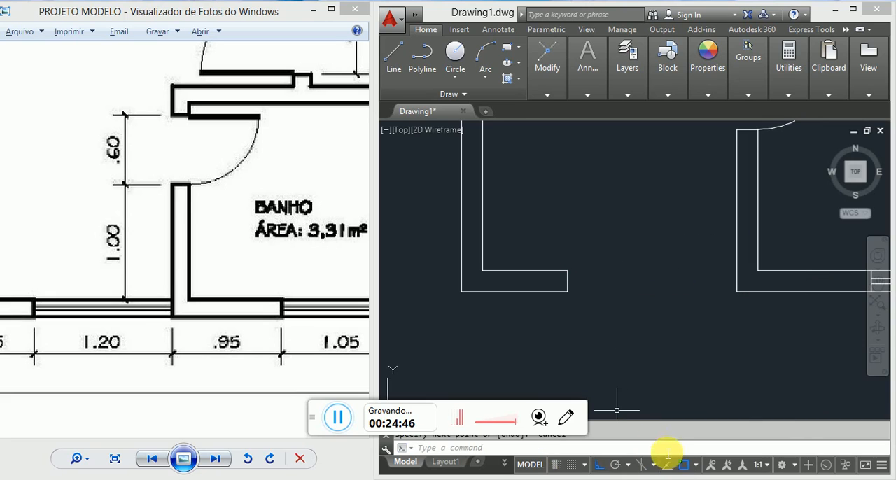
Step: Check which object snap modes are enabled
right_click(684, 468)
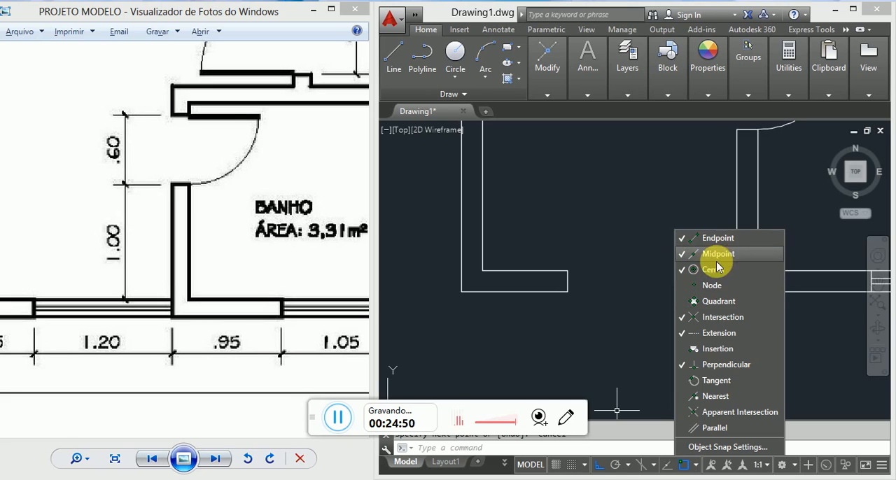
click(681, 270)
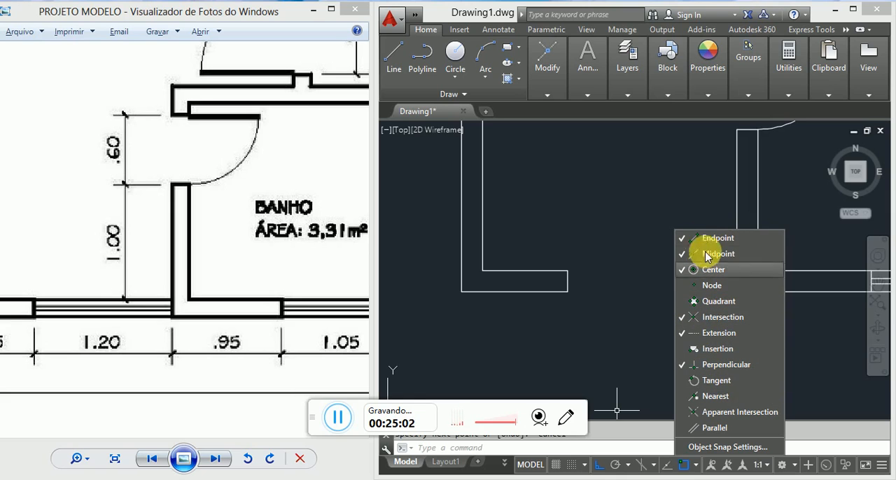
click(661, 222)
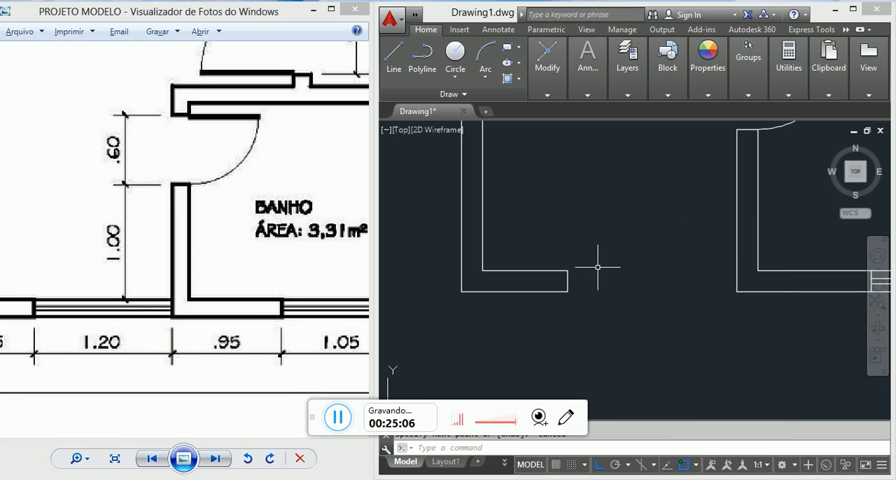
Step: Draw the QUARTO window's outer face line from the left jamb's outer corner across the opening to the right jamb
text(l)
key(Return)
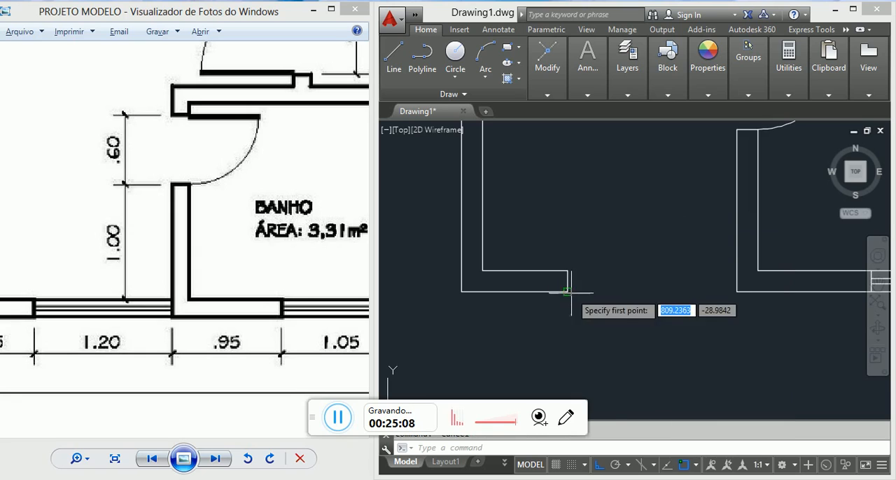
click(567, 291)
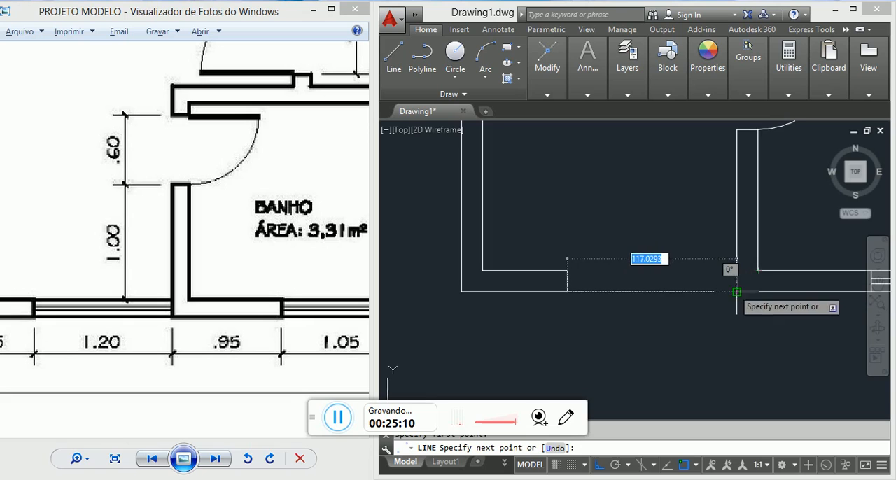
click(736, 292)
key(Return)
key(Return)
click(567, 270)
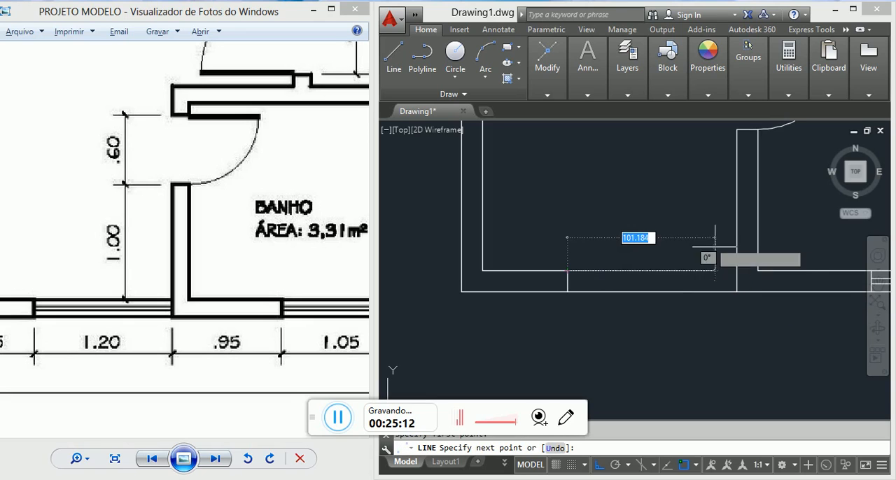
key(Escape)
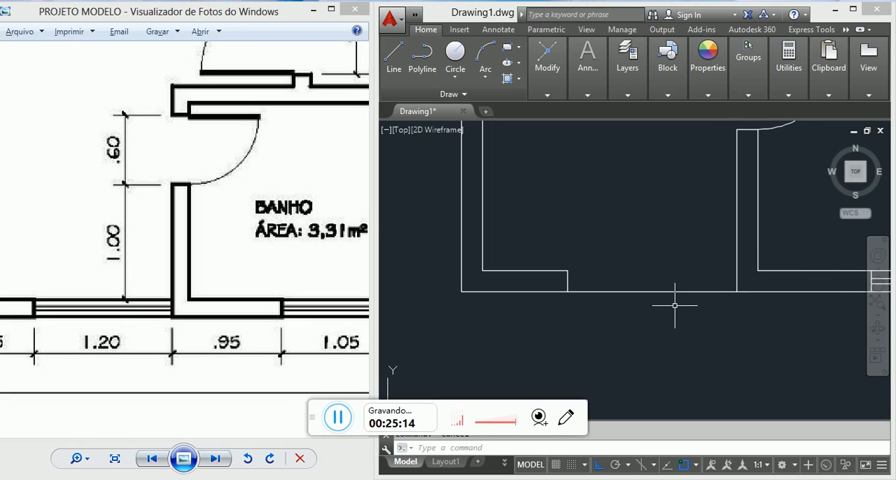
Step: Offset the QUARTO window's outer face line 15 towards the room to create the inner face line
text(o)
key(Return)
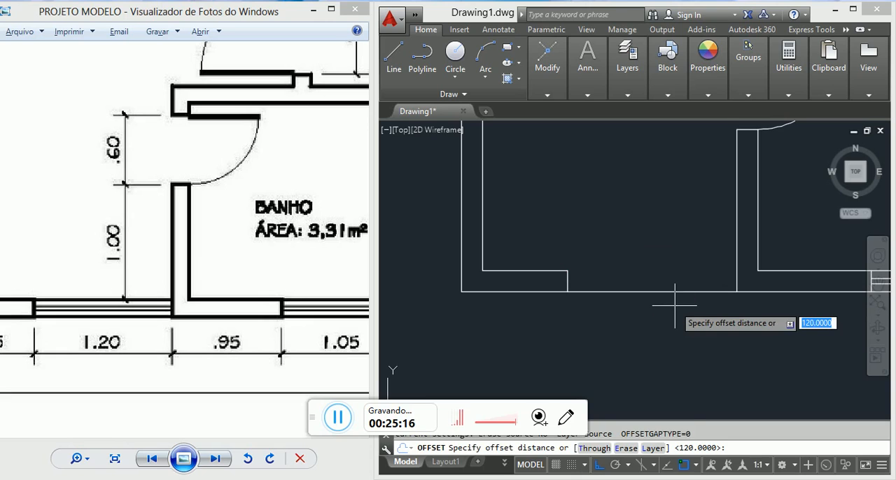
text(15)
key(Return)
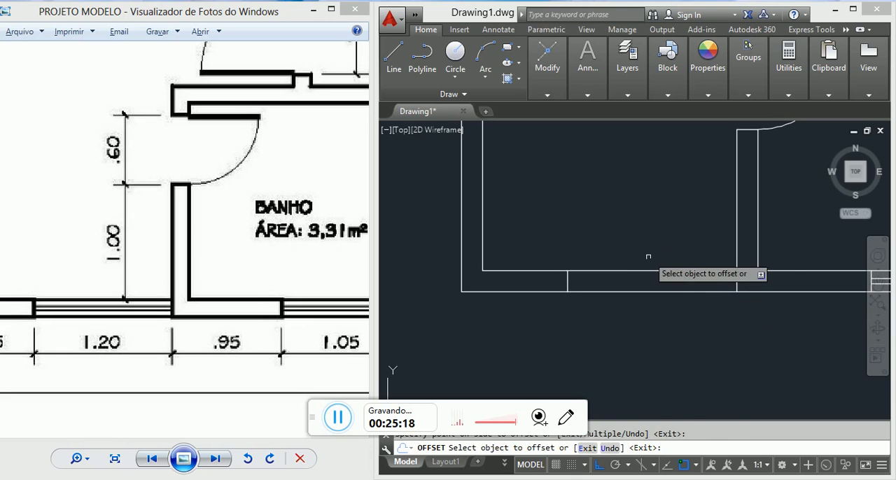
key(Escape)
key(Escape)
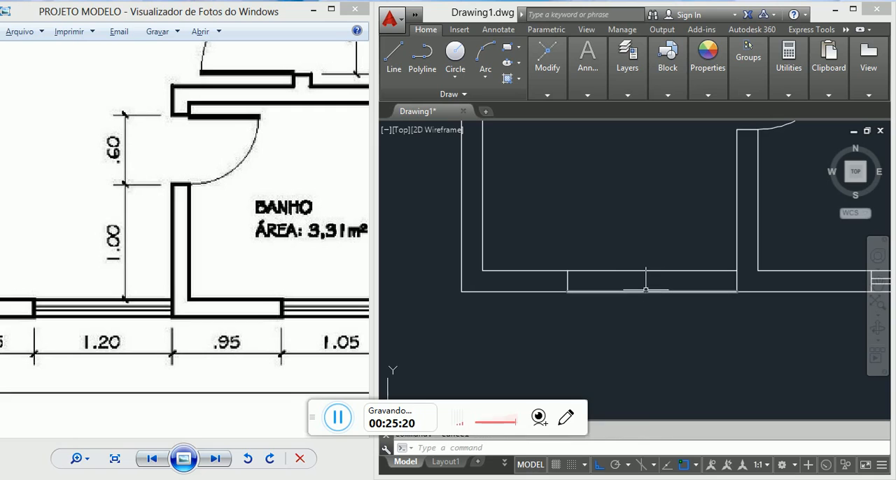
Step: Draw a centre line through the QUARTO window from the left jamb's midpoint to the right jamb
text(l)
key(Return)
click(570, 282)
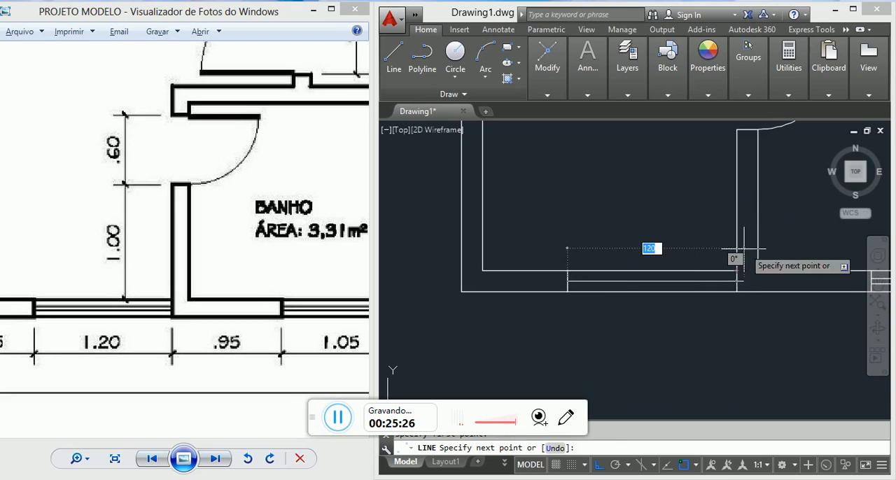
scroll(738, 270, up, 4)
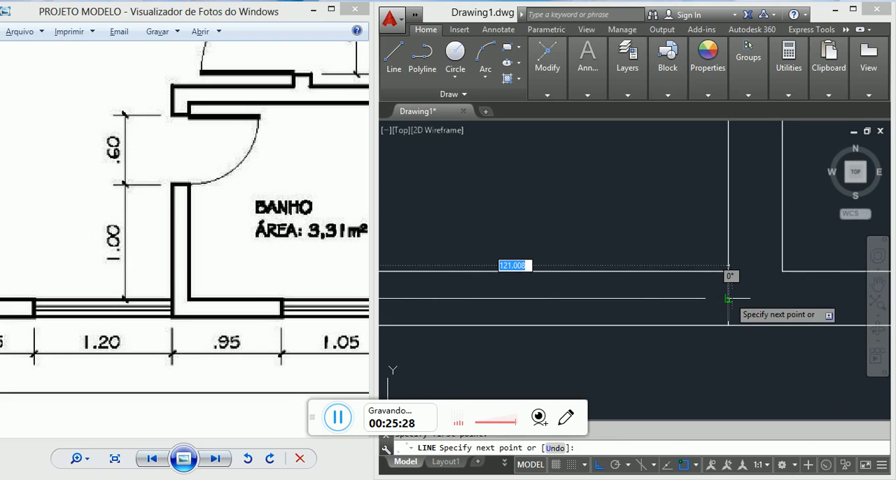
click(728, 299)
key(Escape)
key(Escape)
scroll(728, 299, down, 8)
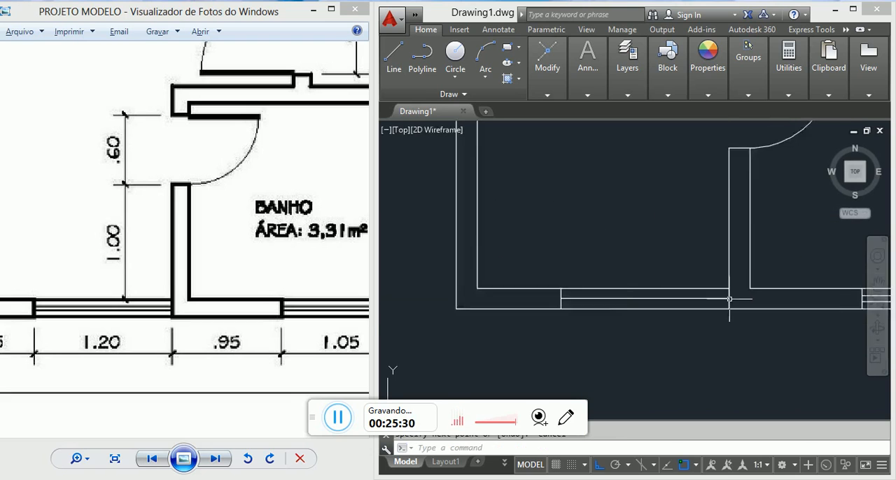
Step: Offset the QUARTO window's centre line by 2 towards the room
scroll(727, 300, up, 4)
text(o)
key(Return)
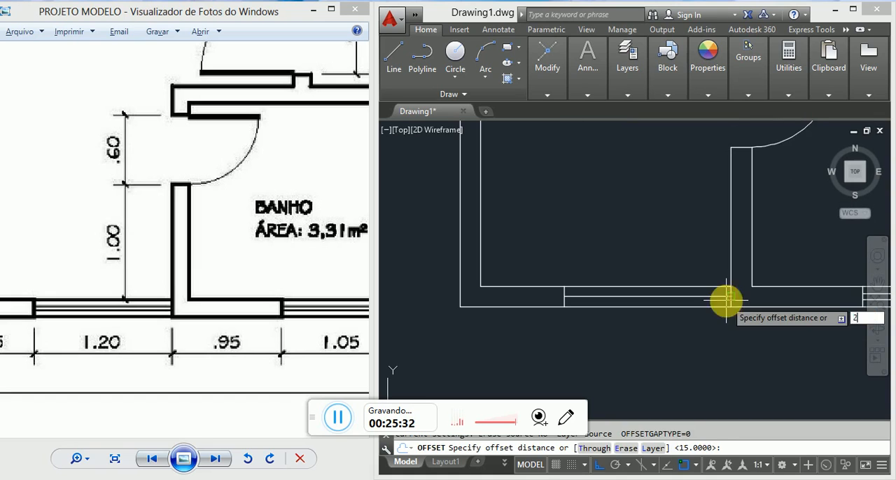
key(Return)
click(725, 298)
scroll(721, 294, up, 1)
scroll(720, 295, up, 2)
click(718, 284)
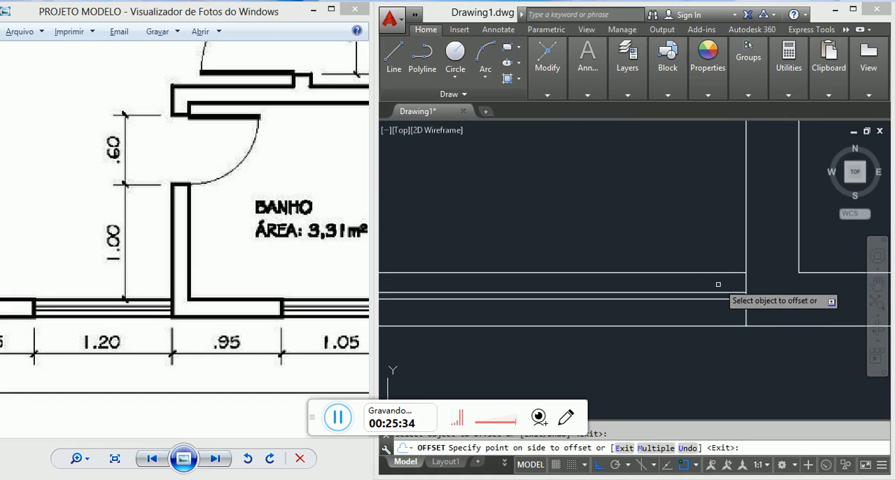
click(717, 294)
key(Escape)
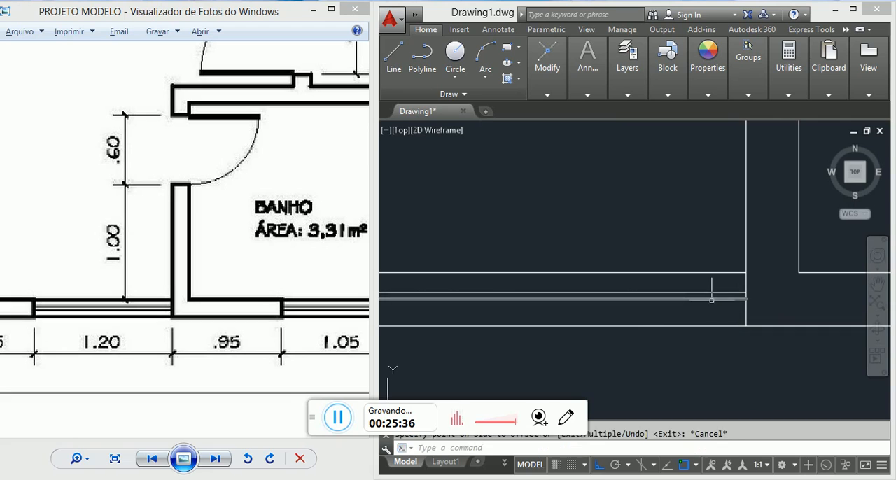
Step: Offset the QUARTO window's centre line by 2 towards the outside of the house
key(Return)
Step: Erase the QUARTO window's original centre line from between its two offset copies
key(Return)
click(706, 300)
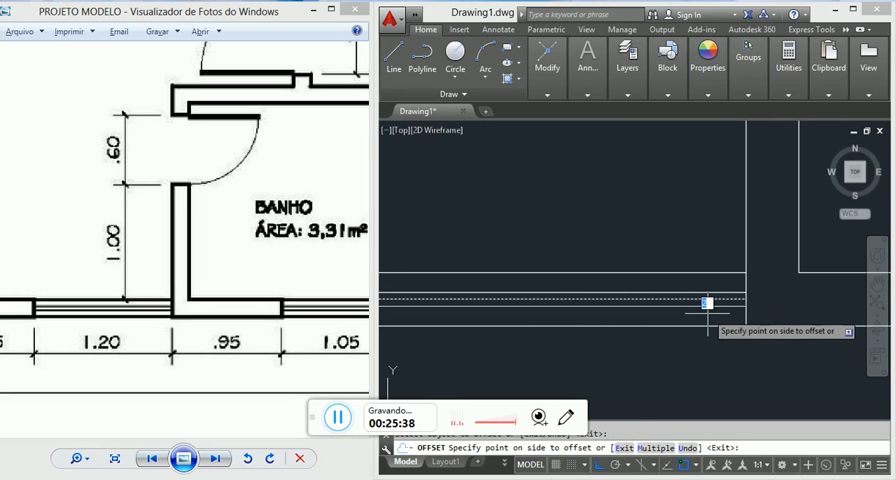
click(707, 307)
scroll(708, 308, up, 3)
key(Escape)
click(714, 289)
click(704, 271)
text(e)
key(Return)
scroll(704, 271, down, 8)
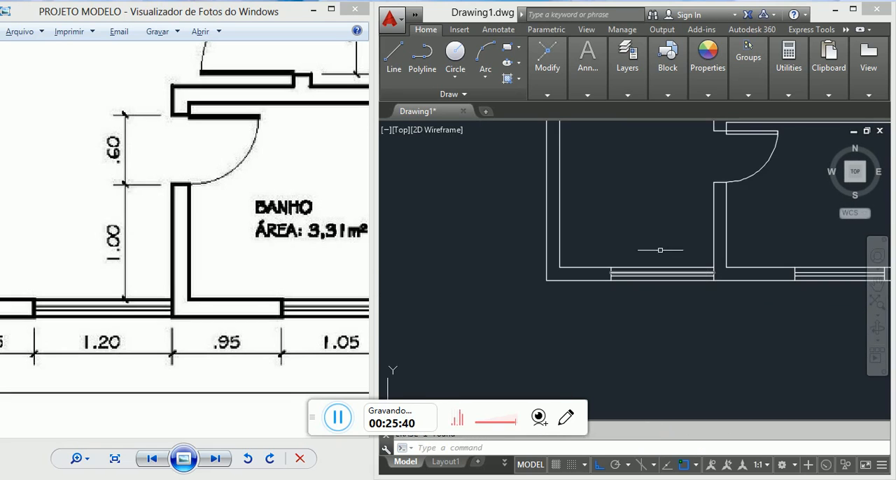
Step: Compare the whole drawn floor plan with the reference image and examine the SALA entrance door's details
click(272, 230)
scroll(269, 224, down, 4)
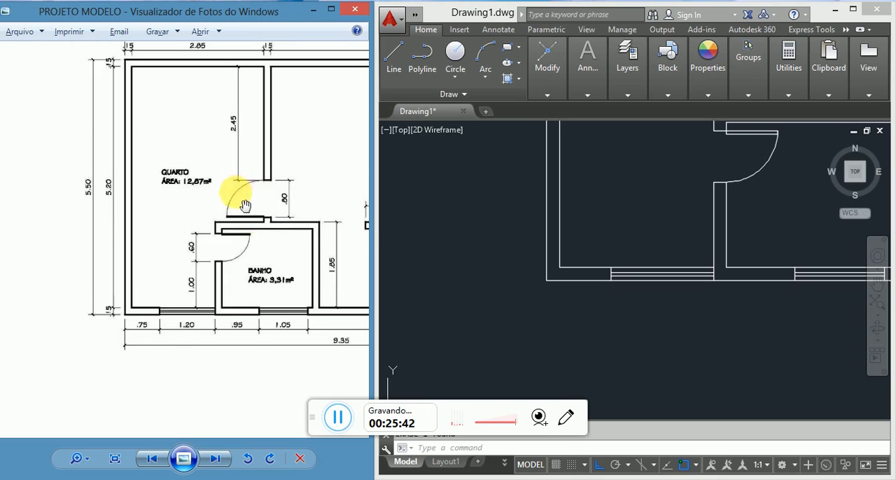
scroll(240, 197, down, 1)
scroll(353, 238, down, 1)
click(523, 225)
scroll(525, 228, down, 5)
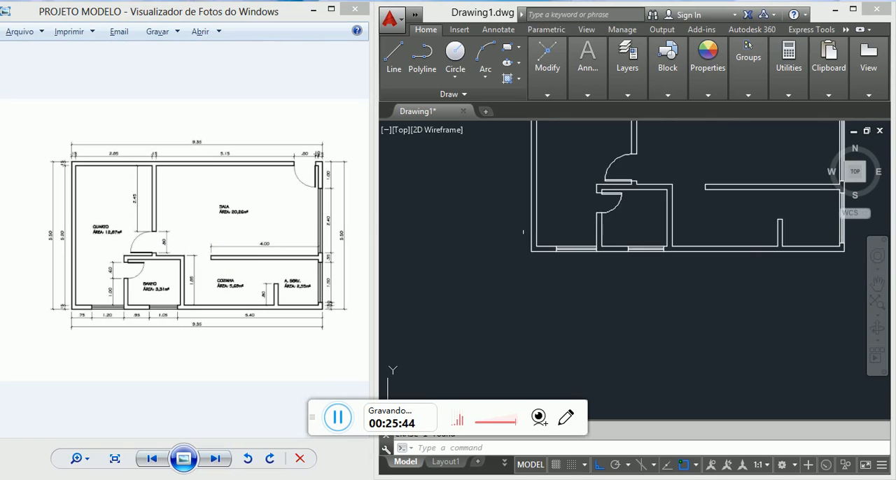
scroll(612, 193, up, 4)
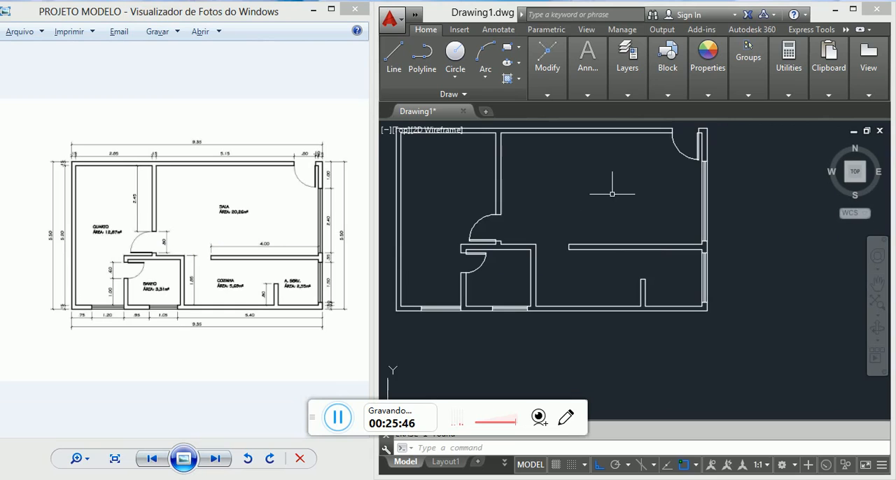
middle_drag(613, 189, 633, 208)
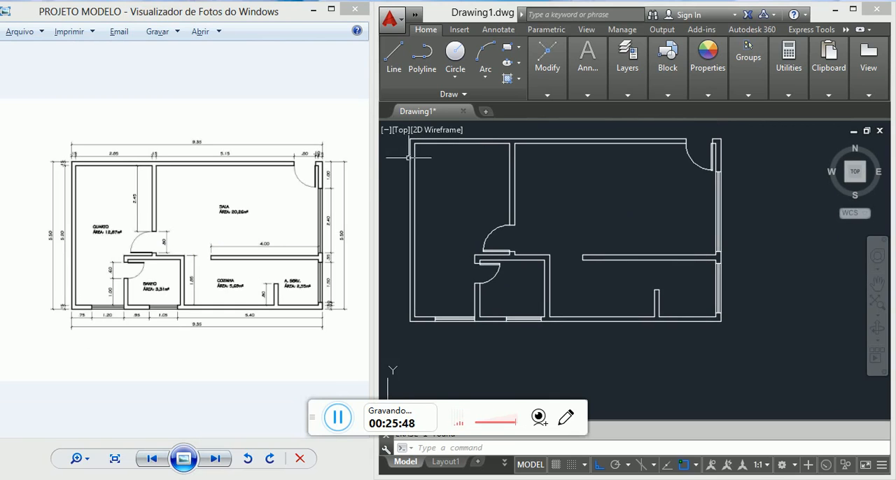
click(290, 184)
scroll(290, 184, up, 1)
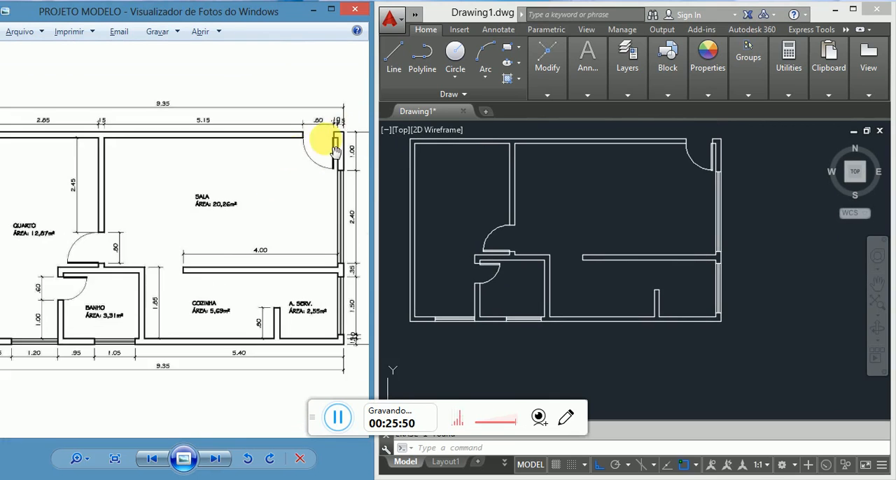
scroll(334, 149, up, 5)
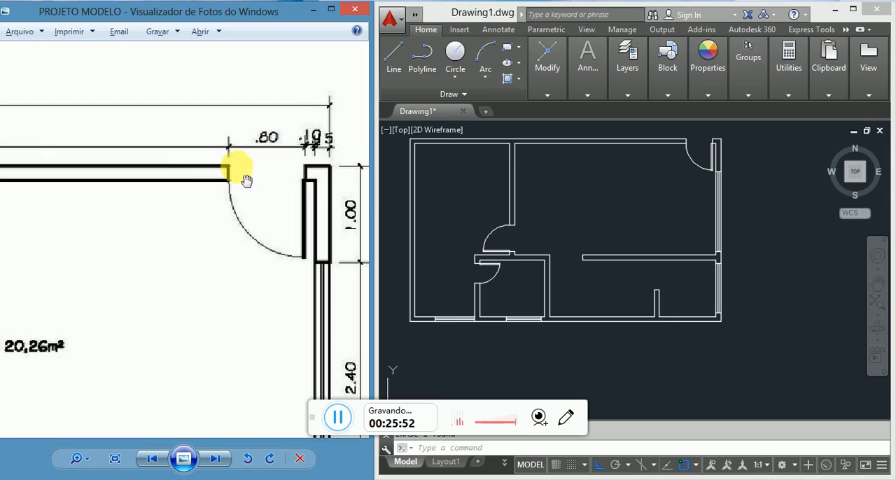
Step: Draw a line across the SALA entrance door opening along the outer face of the wall
click(696, 142)
scroll(697, 139, up, 5)
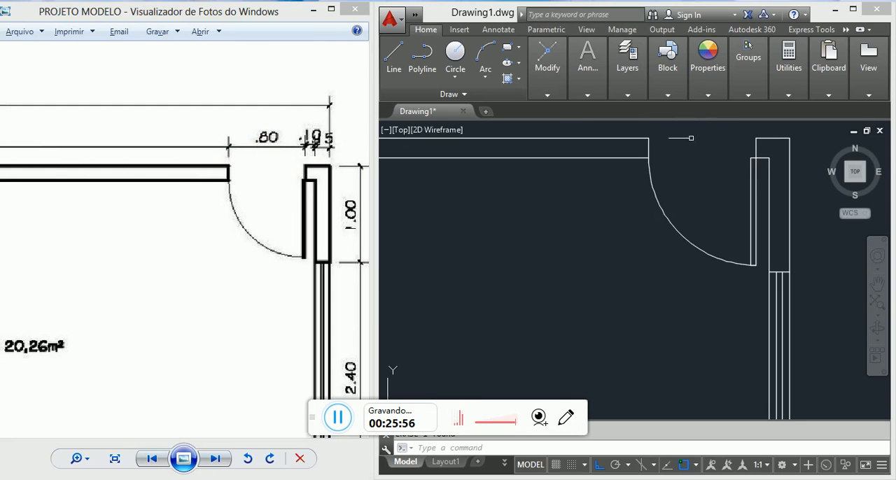
text(l)
key(Return)
click(648, 138)
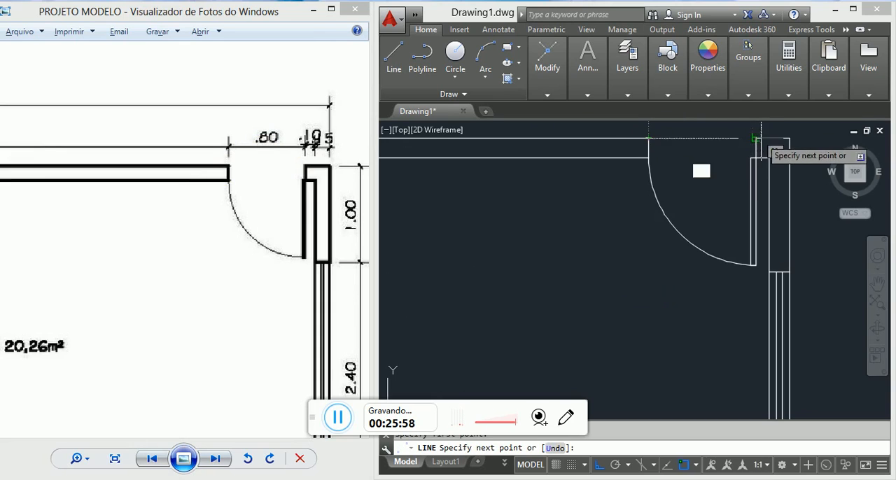
key(Escape)
Step: Review the full reference plan and inspect the line across the SALA entrance door in the drawing
scroll(738, 181, down, 5)
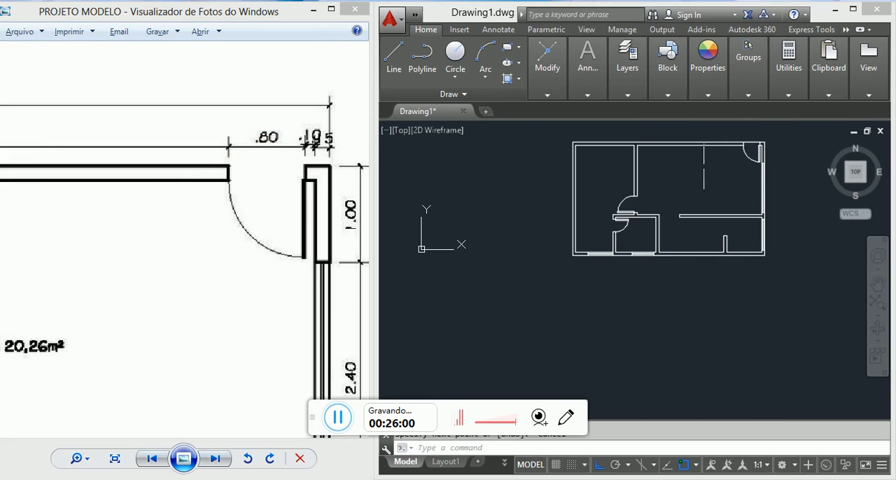
scroll(703, 167, down, 2)
drag(196, 285, 212, 263)
scroll(212, 263, down, 5)
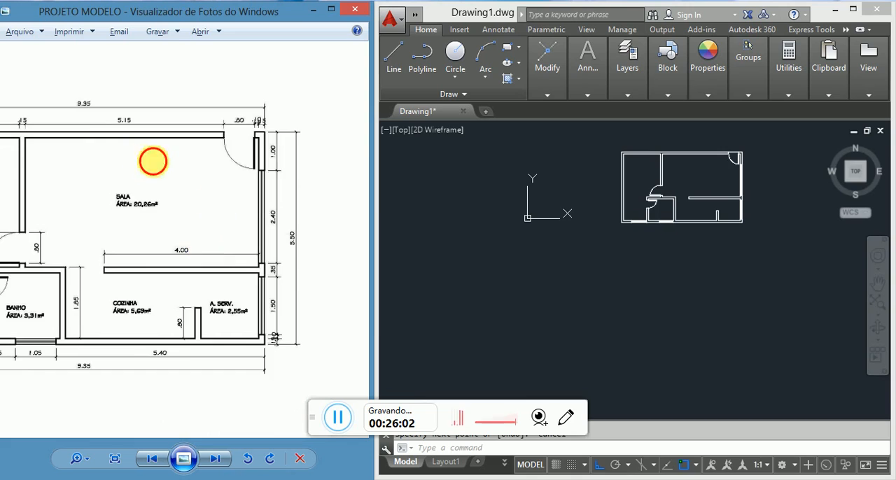
drag(152, 161, 290, 206)
scroll(210, 170, down, 3)
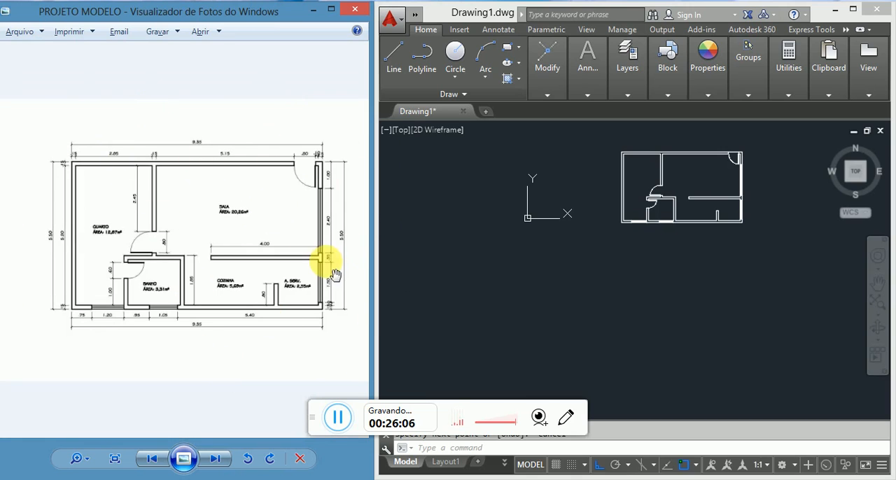
click(722, 163)
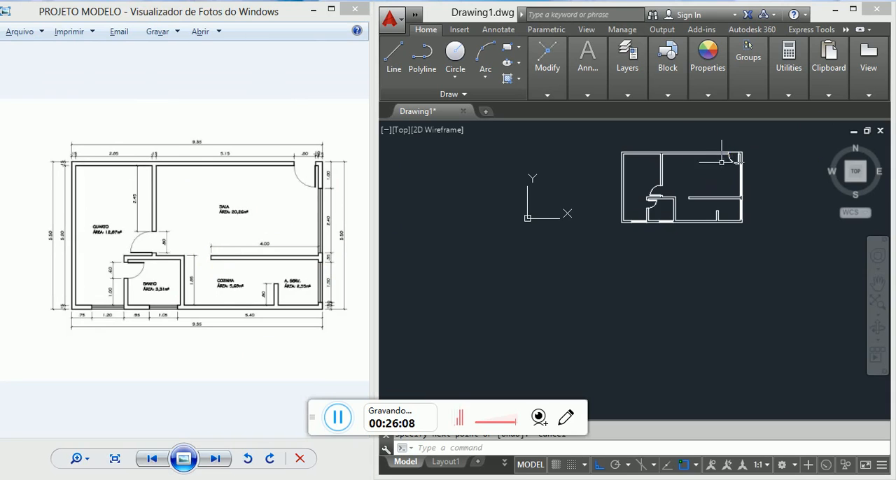
scroll(722, 163, up, 6)
click(725, 130)
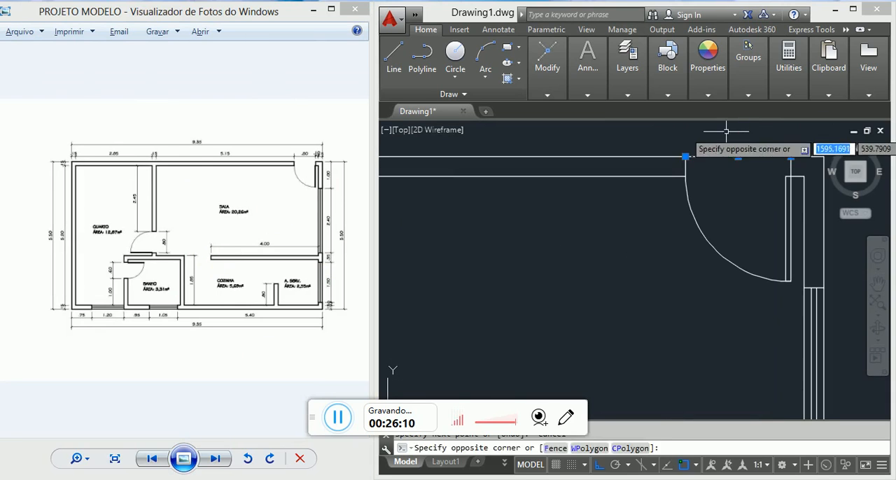
key(Escape)
scroll(742, 204, down, 8)
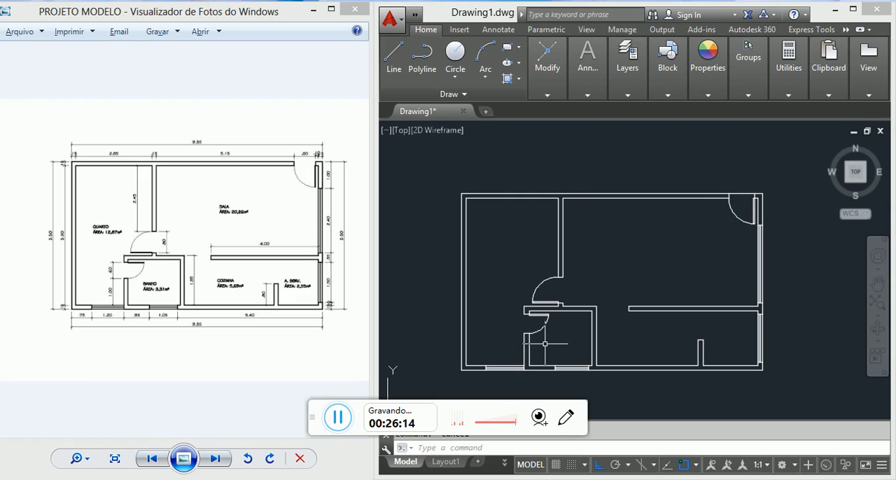
Step: Draw a line across the BANHO door opening along the QUARTO-side face of the wall
scroll(544, 344, up, 3)
scroll(599, 286, down, 2)
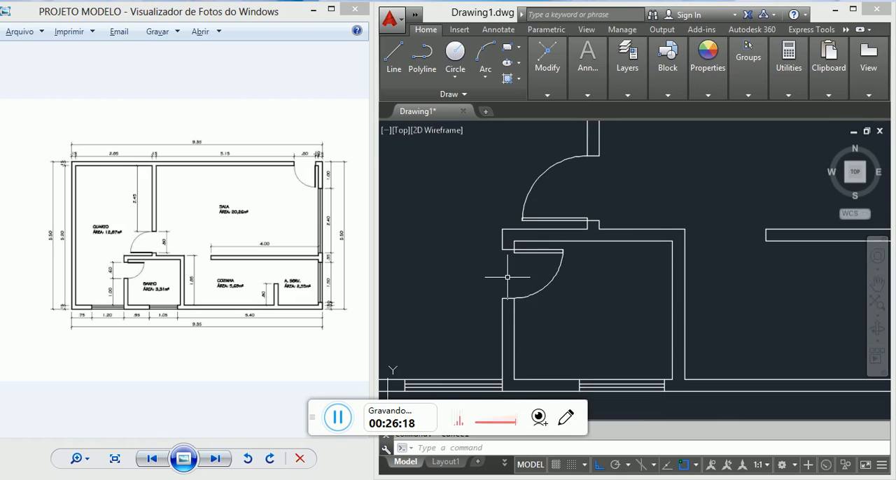
text(l)
key(Return)
click(514, 250)
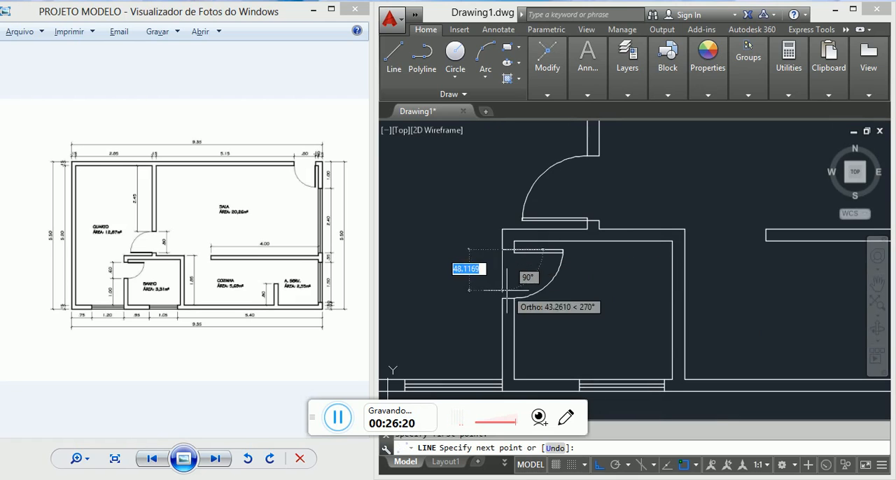
key(Escape)
scroll(635, 239, down, 3)
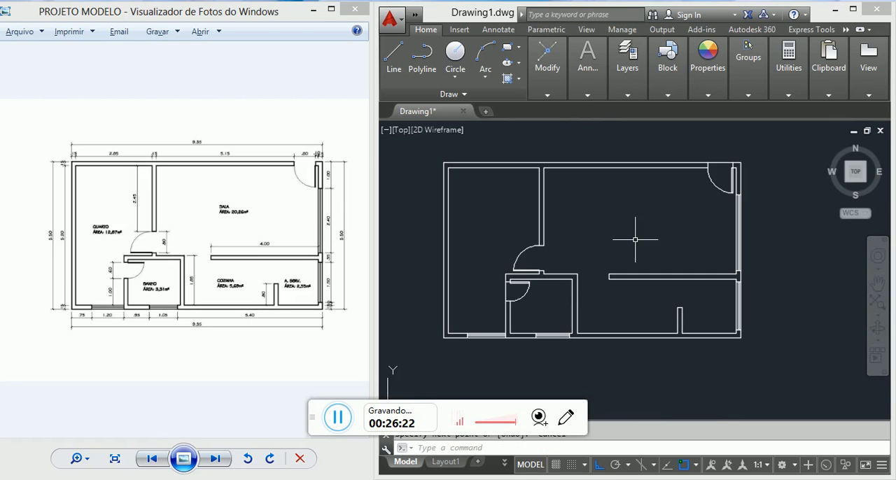
Step: Draw a line from the BANHO wall's outer corner to the free end of the partition between SALA and COZINHA
scroll(608, 276, up, 2)
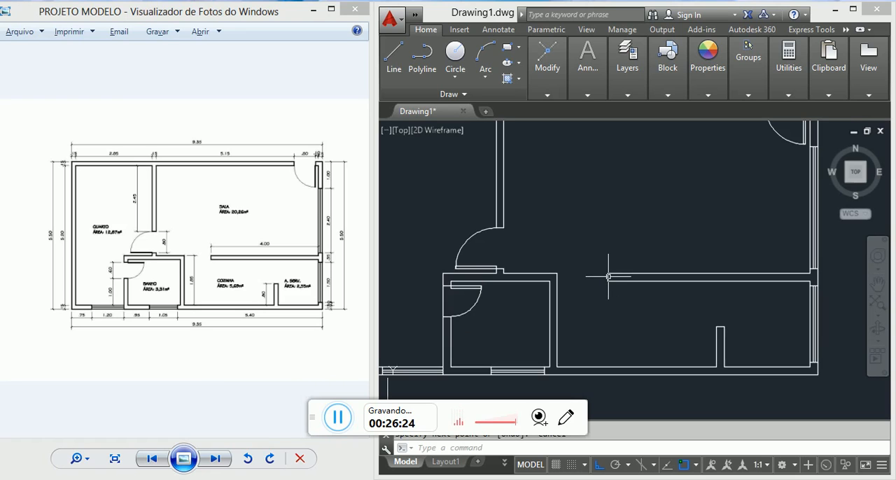
text(l)
key(Return)
click(557, 273)
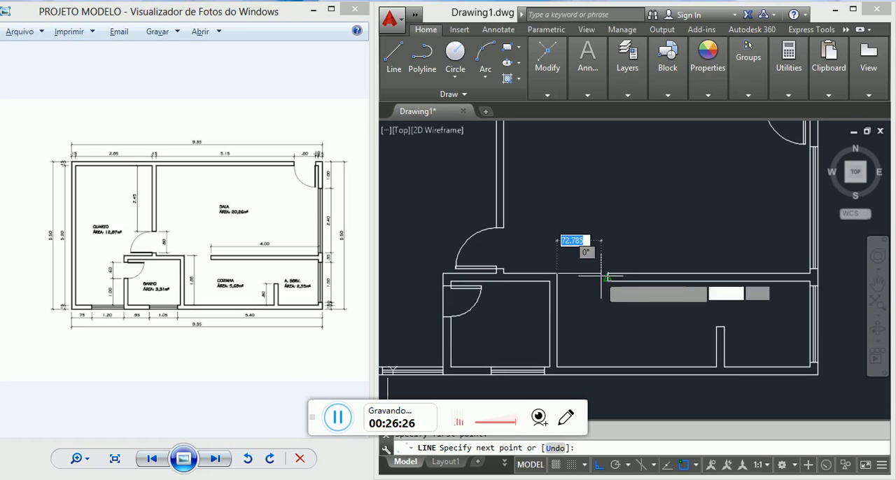
click(608, 273)
key(Escape)
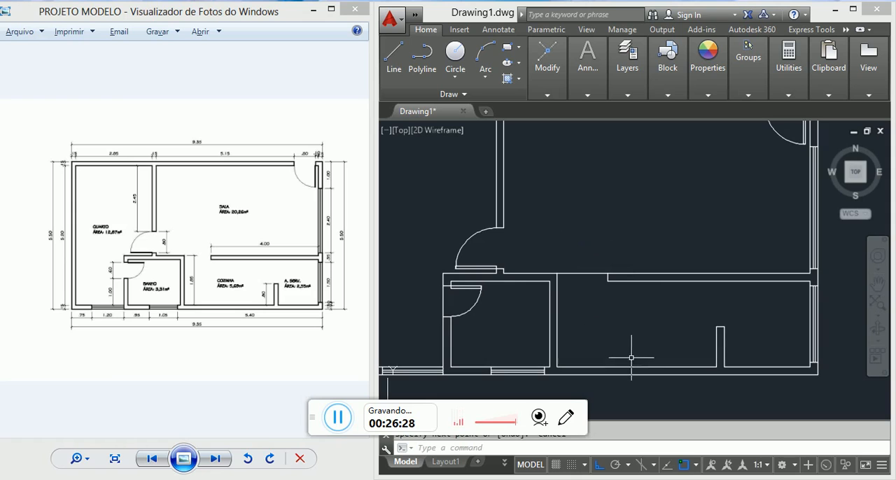
scroll(631, 357, down, 3)
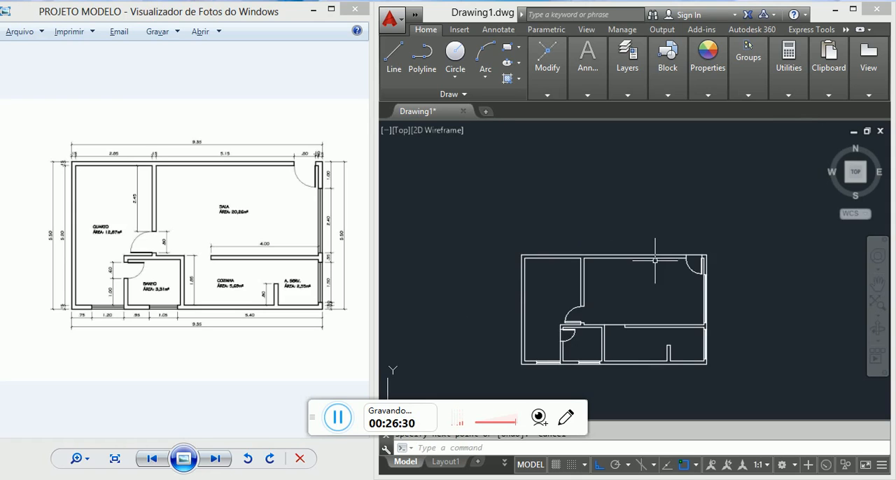
middle_drag(624, 300, 638, 245)
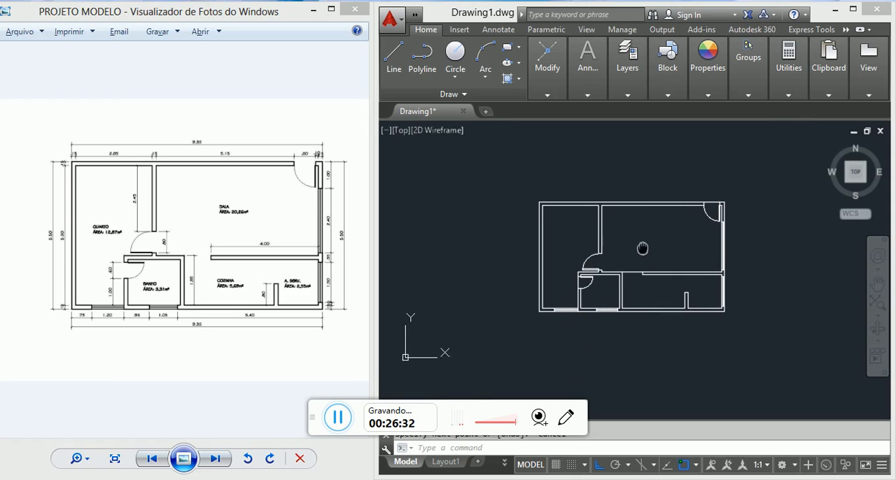
scroll(646, 245, up, 4)
scroll(646, 246, down, 2)
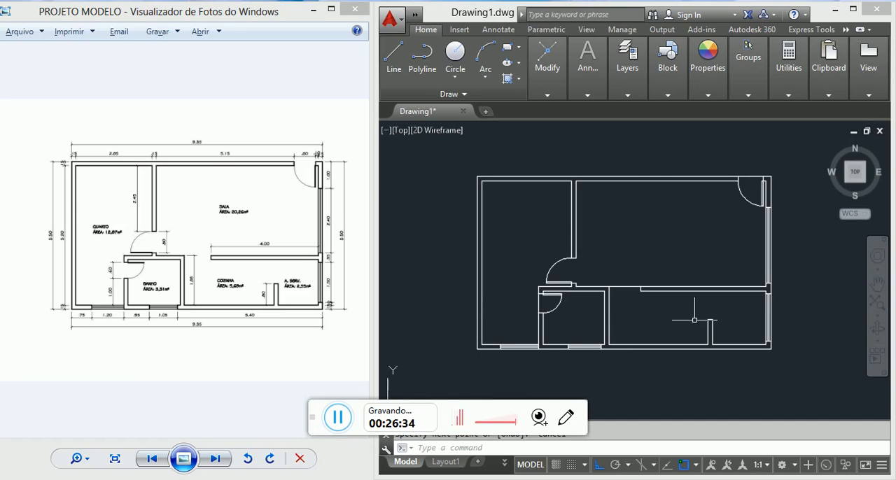